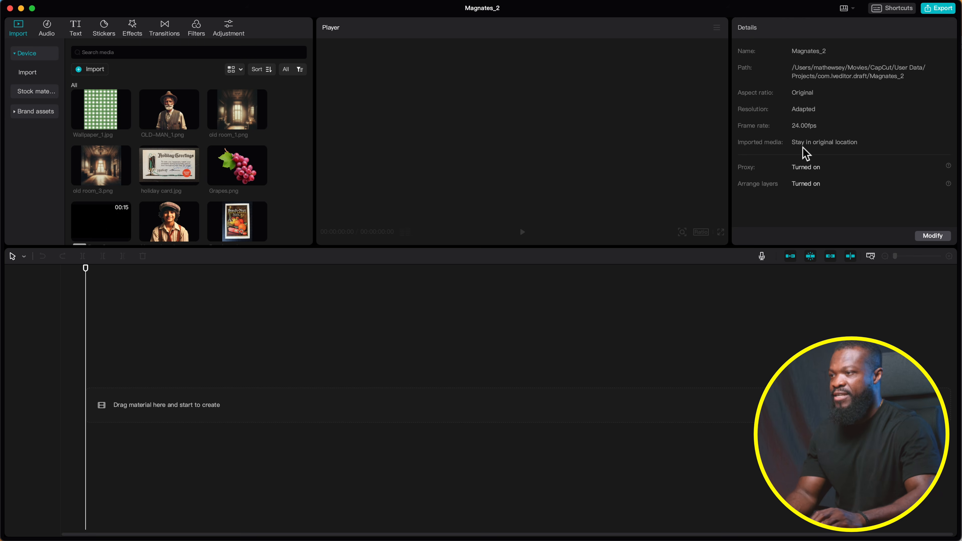
Set the project's aspect ratio to 16:9, check the performance settings and save the project settings
click(934, 237)
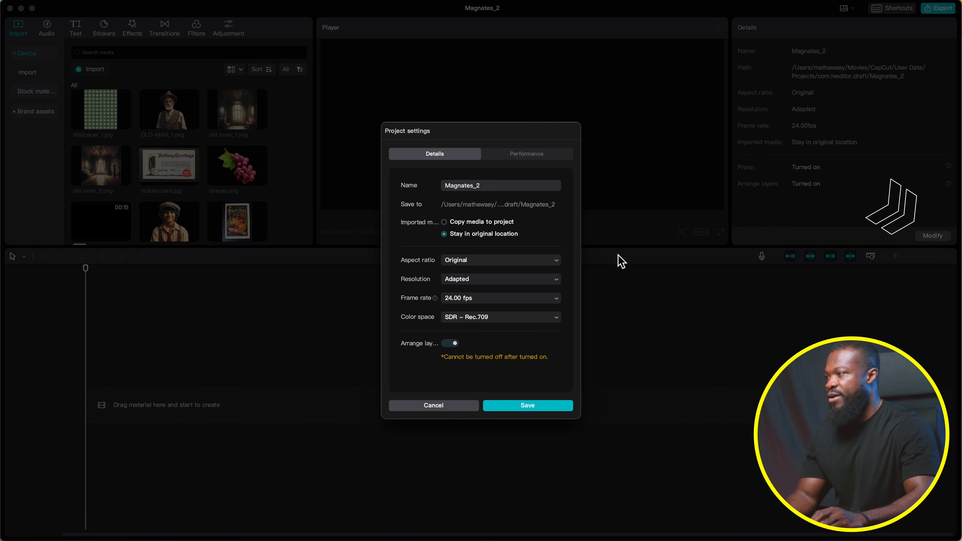
click(515, 259)
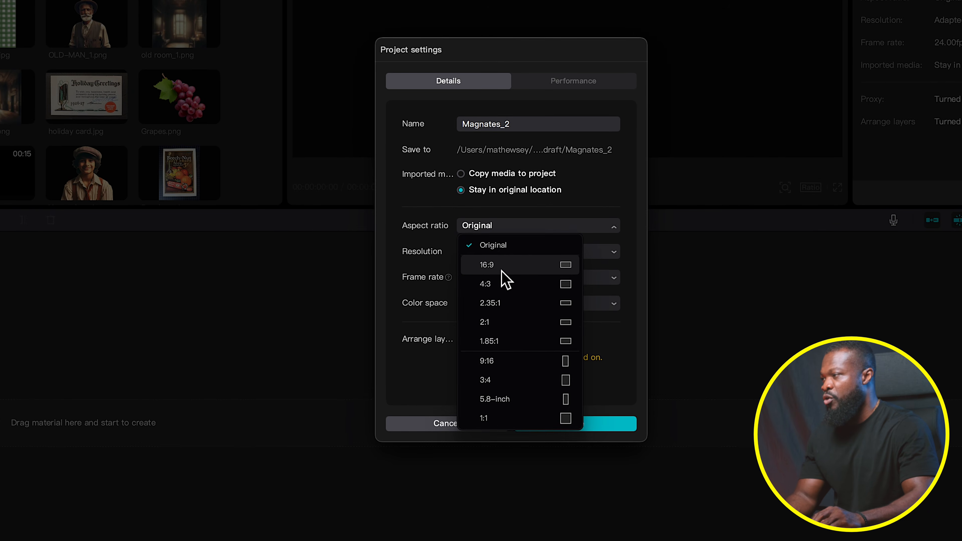
click(478, 286)
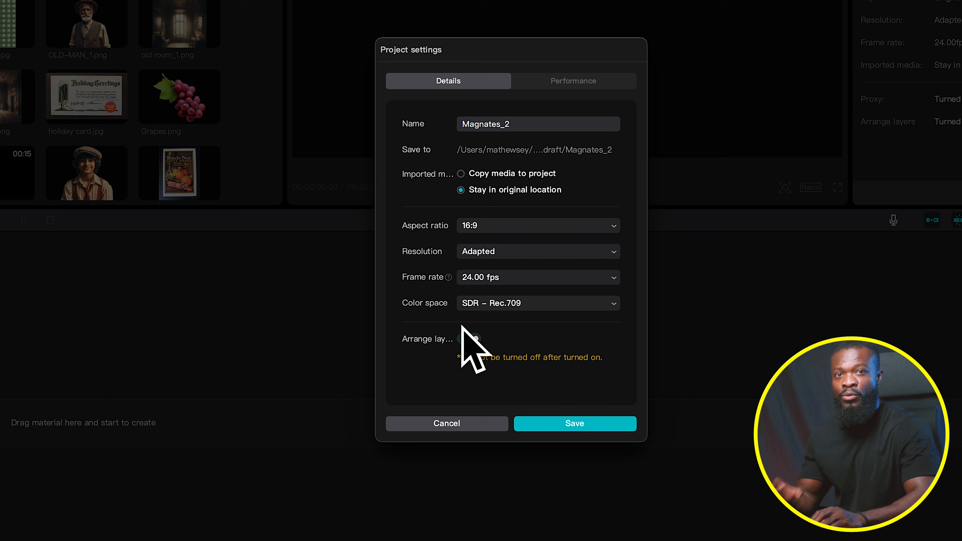
click(570, 84)
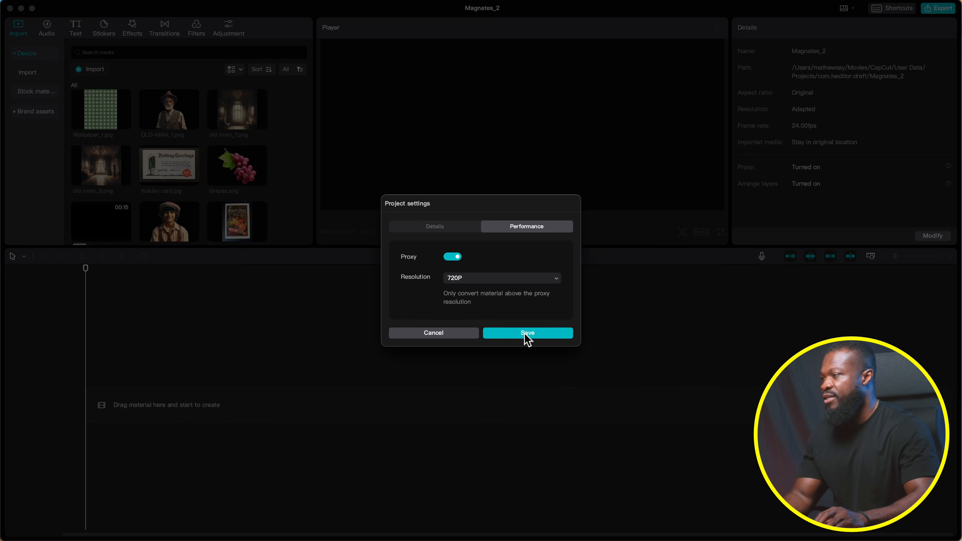
click(524, 336)
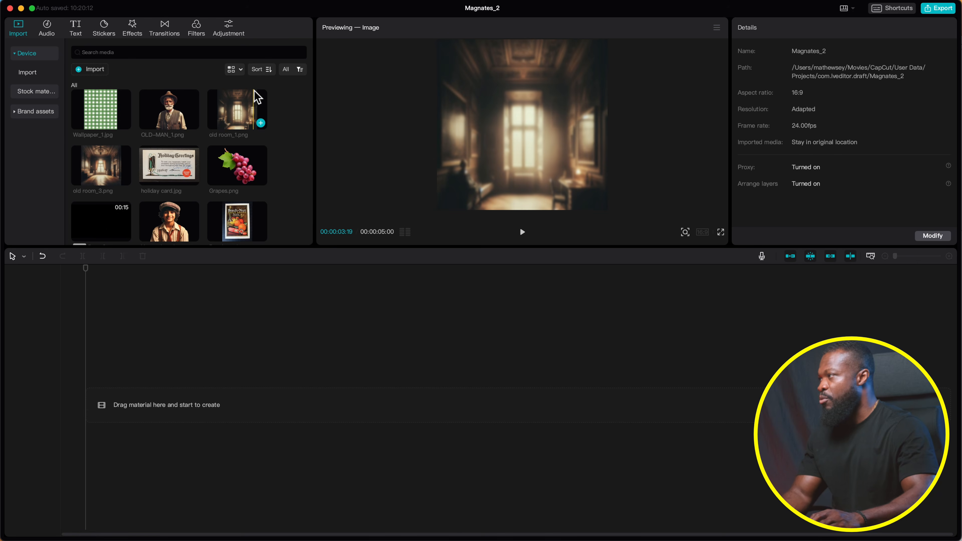
Place the old room_1.png image at the start of the empty timeline
drag(235, 116, 168, 411)
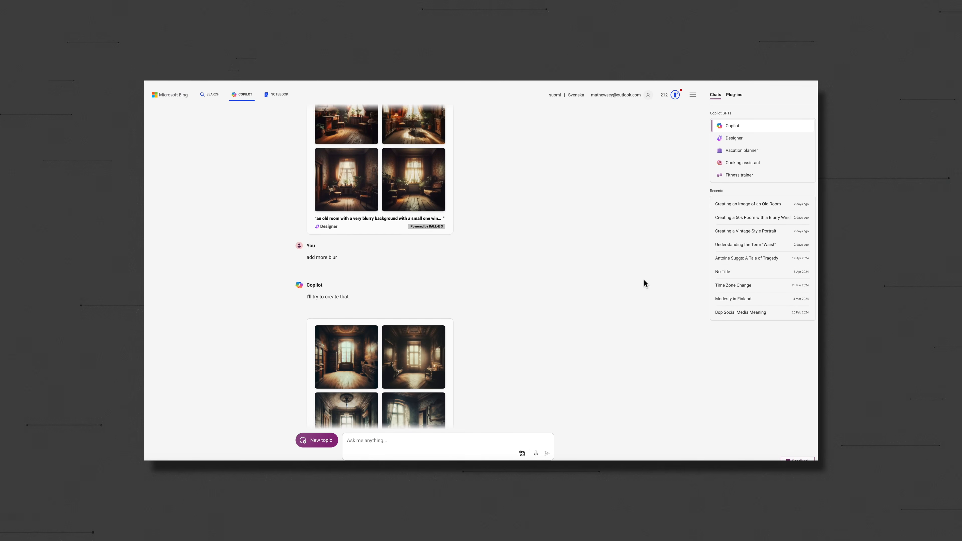
scroll(644, 283, down, 1)
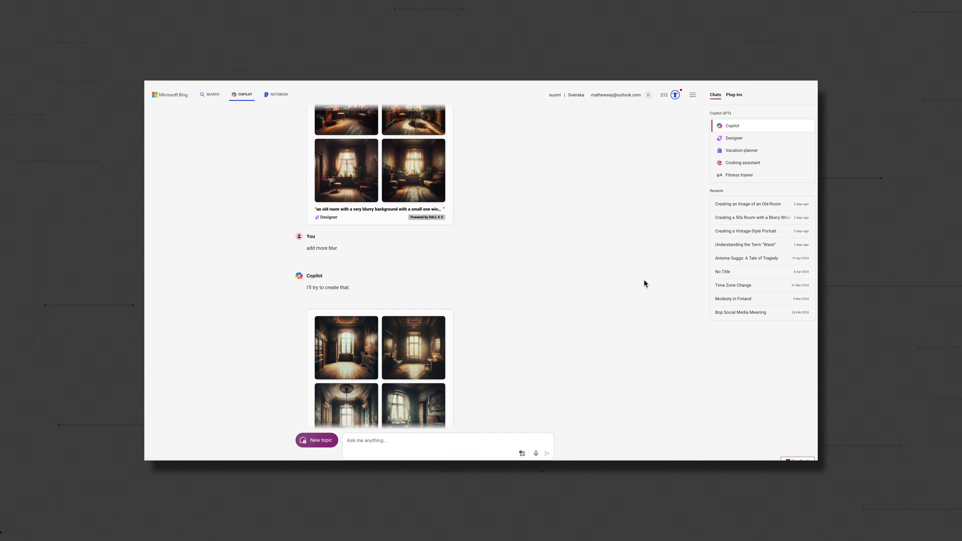
scroll(645, 281, down, 2)
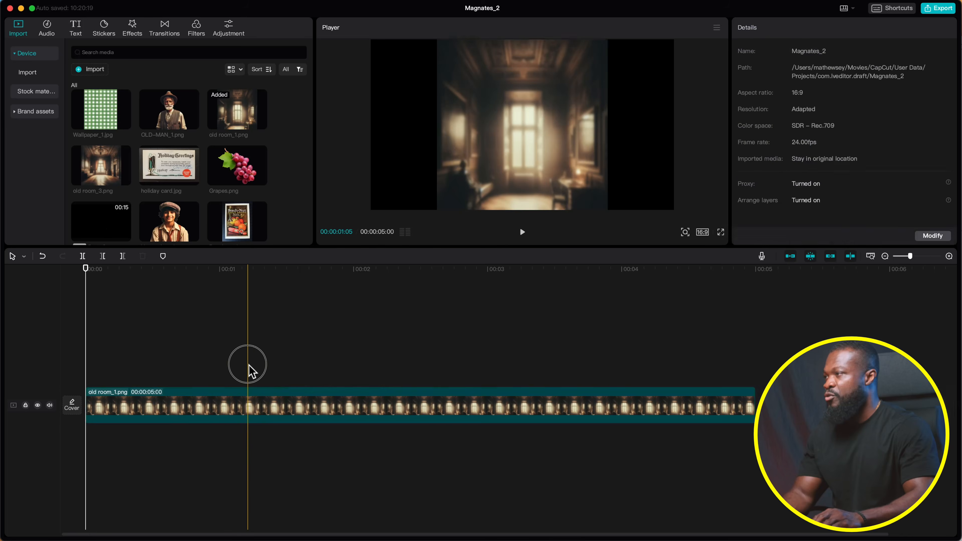
Scale the old room image to 220% and shift it down to a Y position of about -650
click(254, 404)
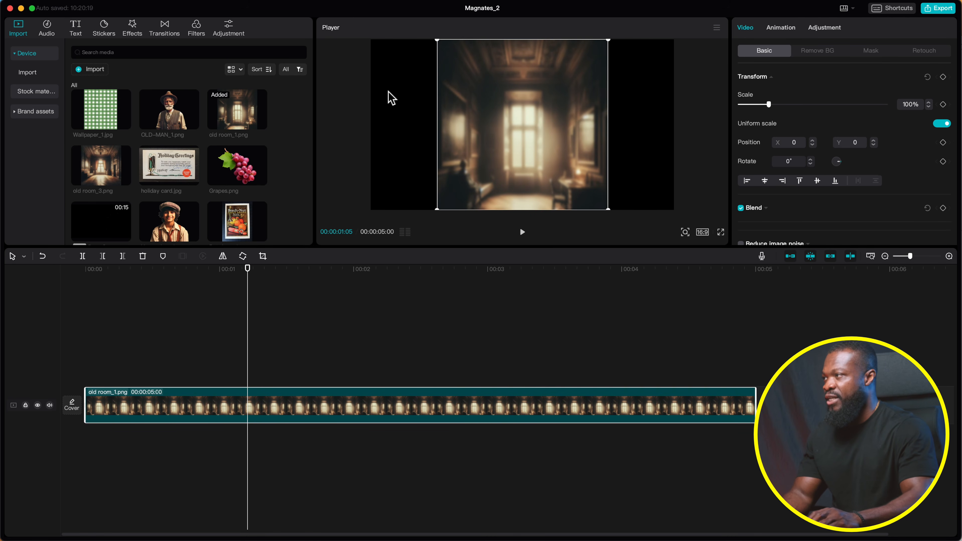
click(913, 105)
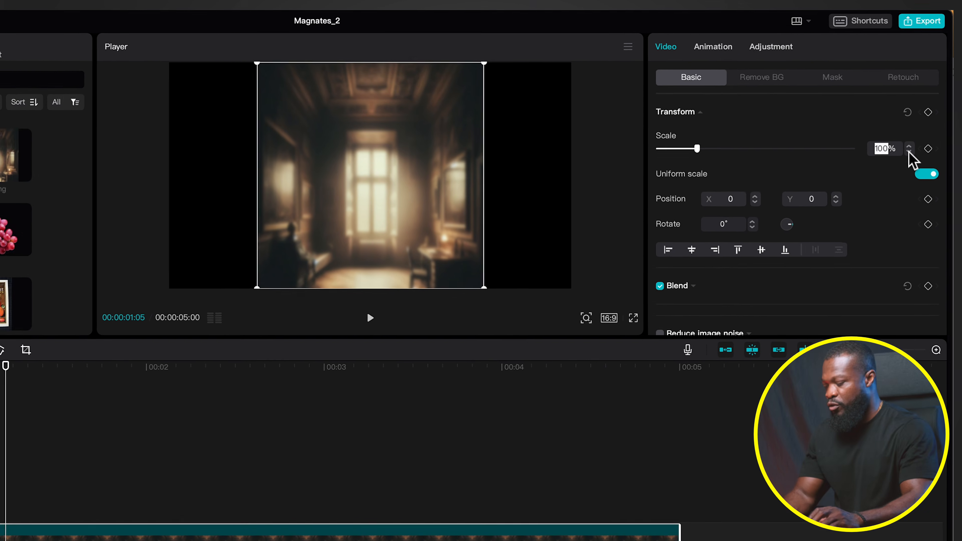
text(220)
key(Return)
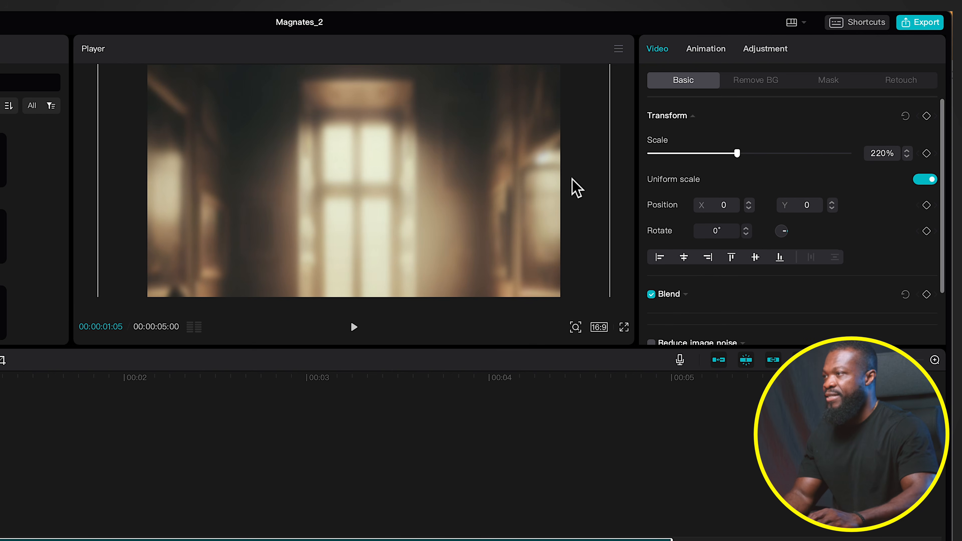
drag(392, 155, 393, 242)
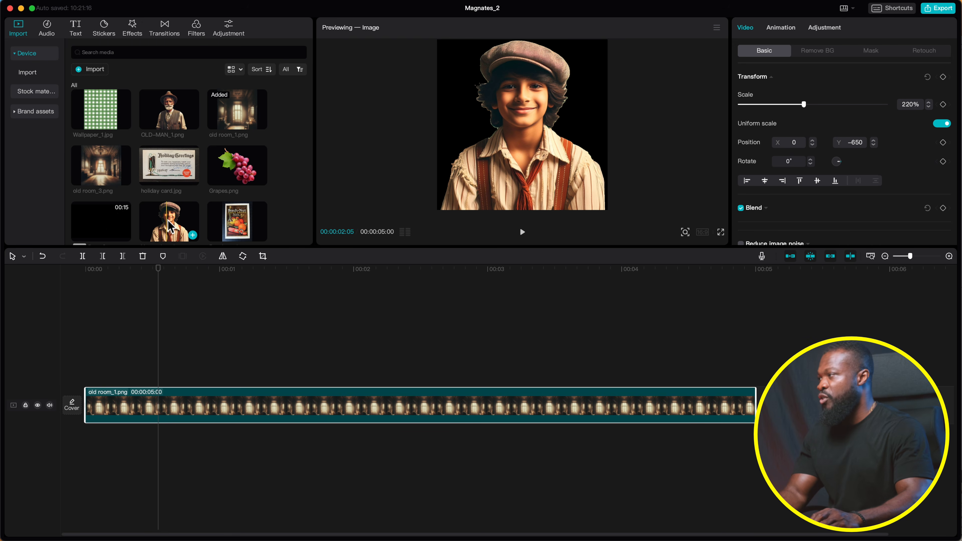
Add Young-boy_1.png on a track above the room image and extend both clips to about 14.5 seconds
drag(170, 227, 95, 370)
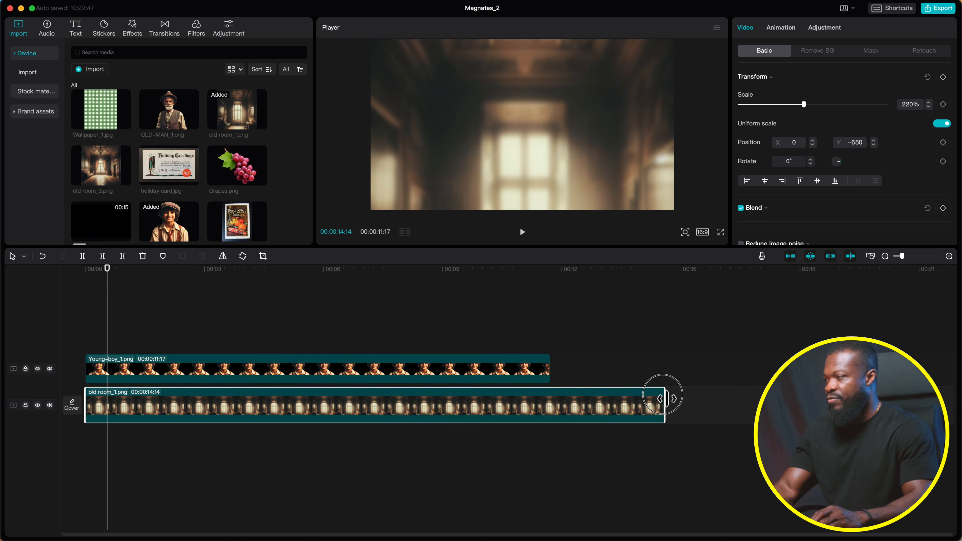
drag(548, 369, 662, 370)
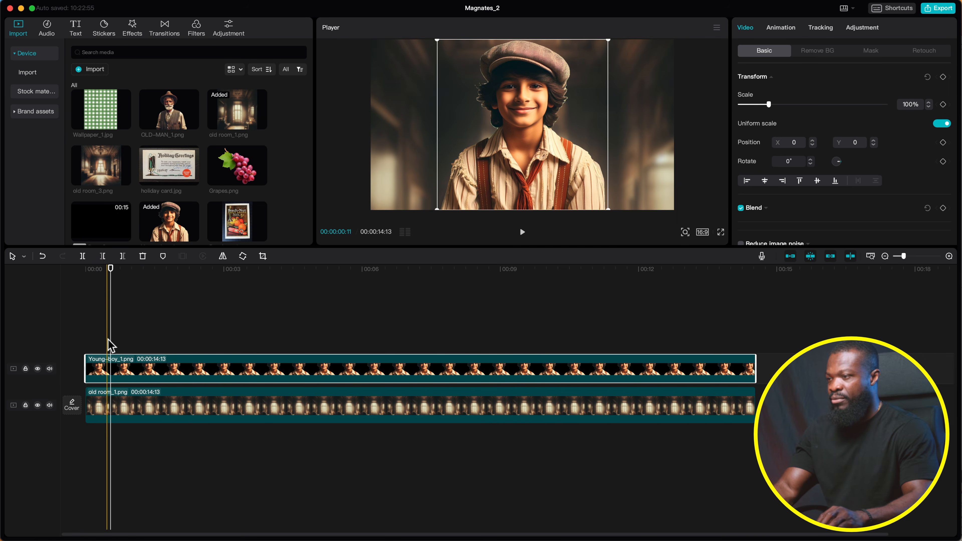
click(119, 345)
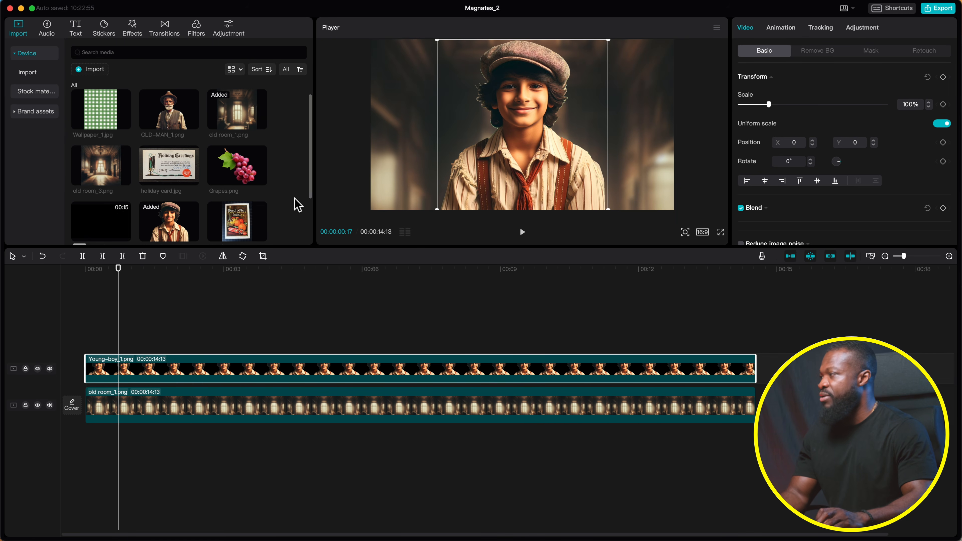
Add Dust_3.mov on a new track above the boy clip from the start, and set its blend mode to Screen
scroll(299, 205, down, 2)
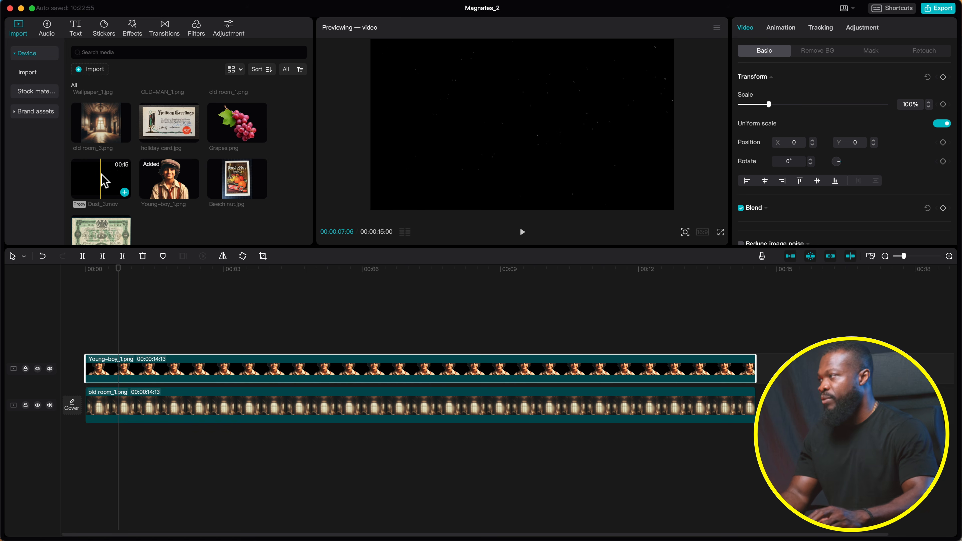
drag(111, 172, 88, 326)
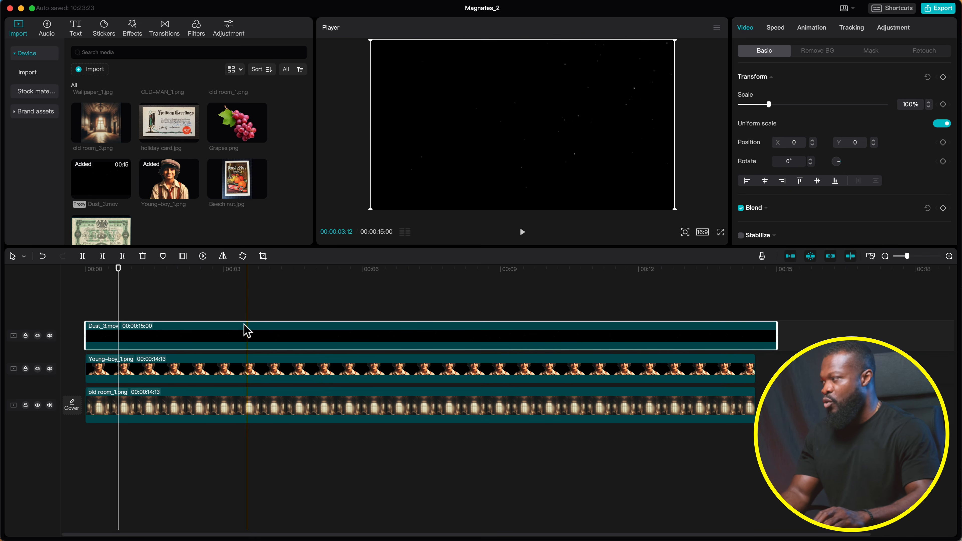
click(457, 326)
click(467, 329)
scroll(787, 118, down, 5)
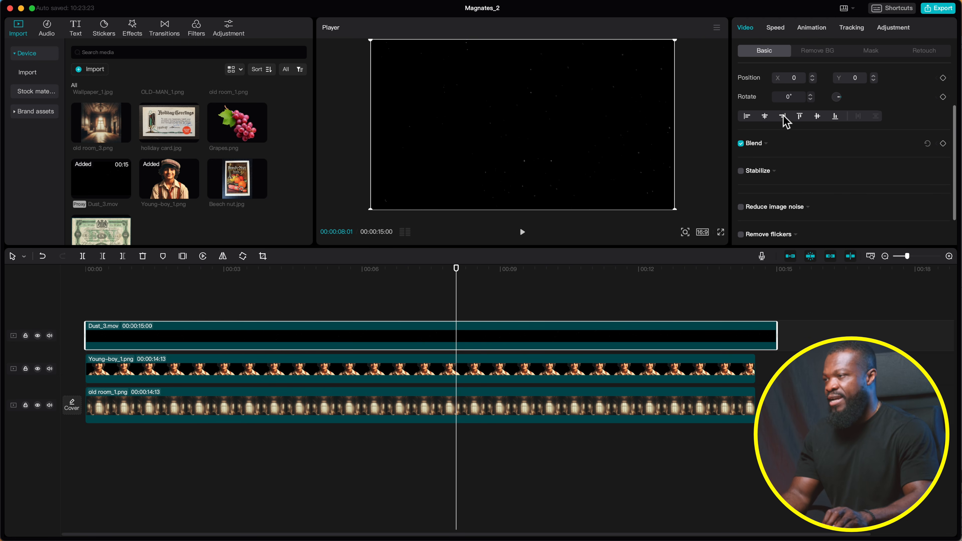
click(769, 112)
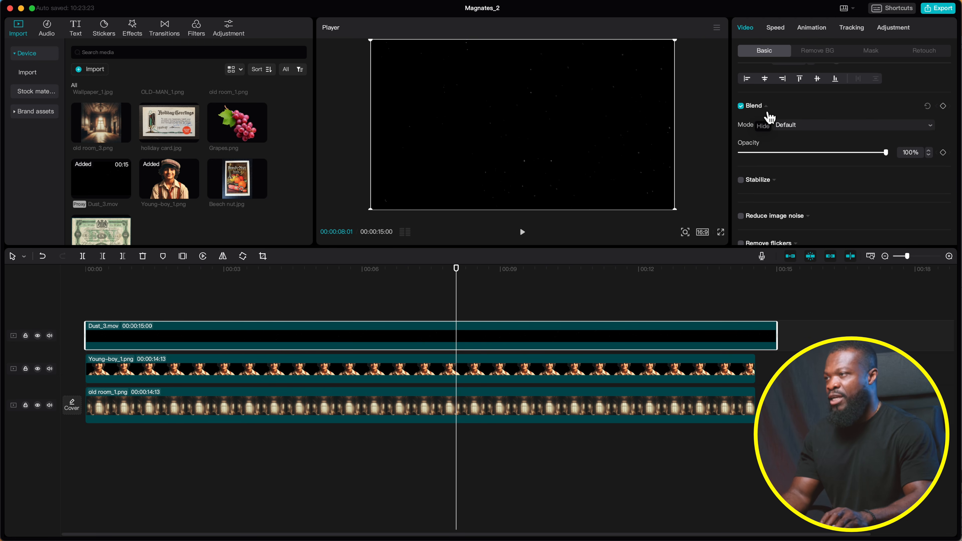
click(802, 127)
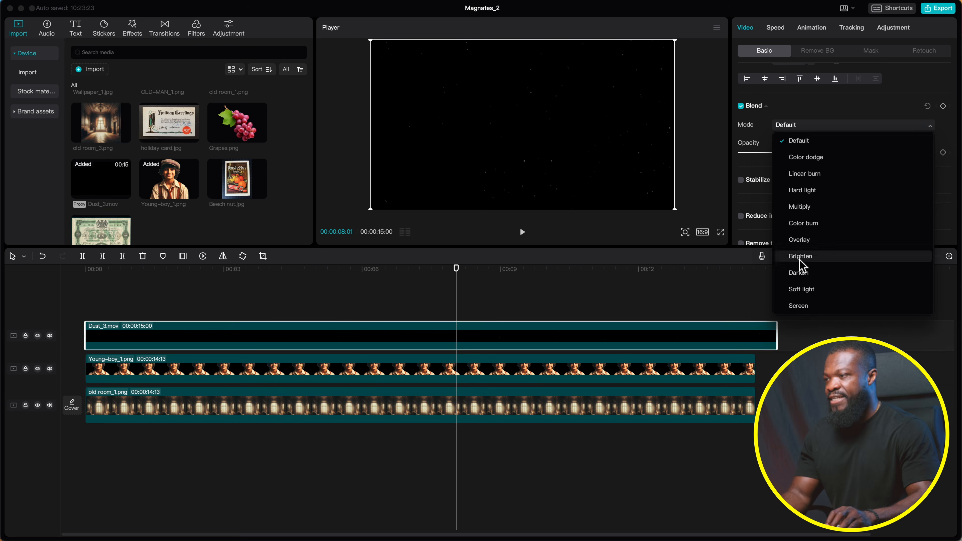
click(794, 307)
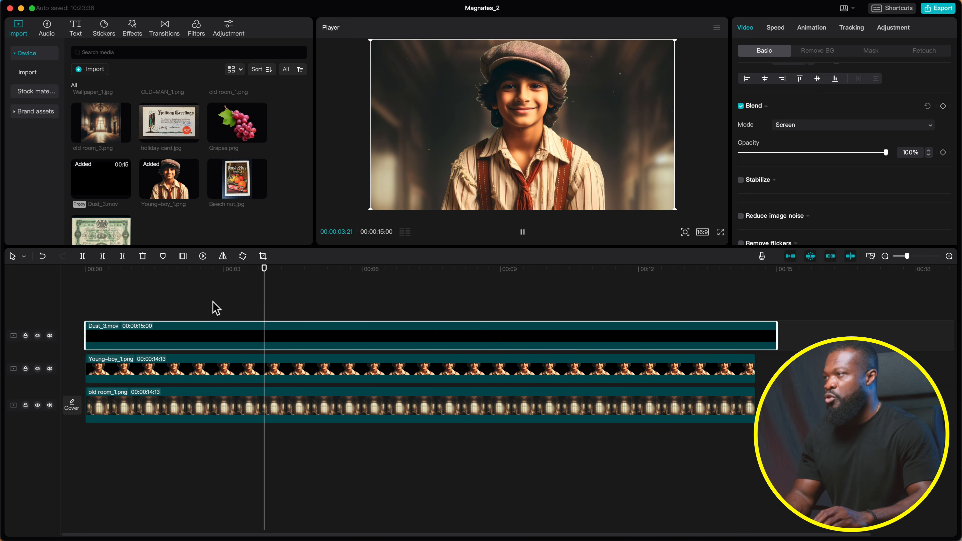
key(space)
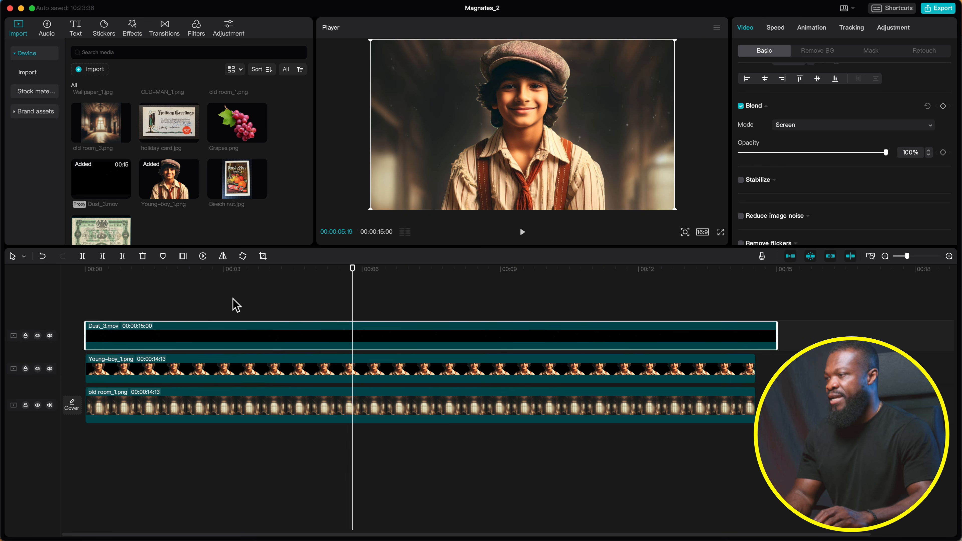
Slow the dust clip to 0.7x speed and trim its end to match the clips below
click(780, 30)
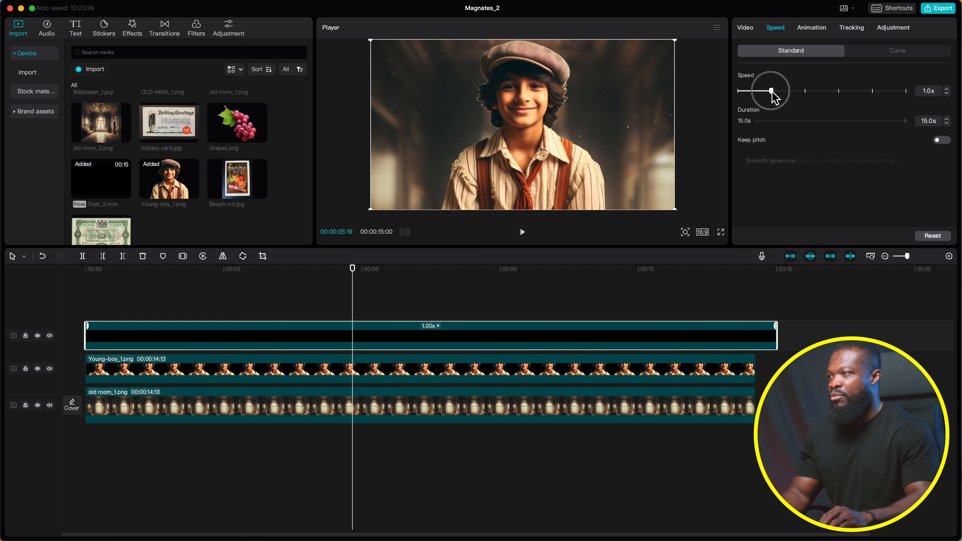
click(760, 91)
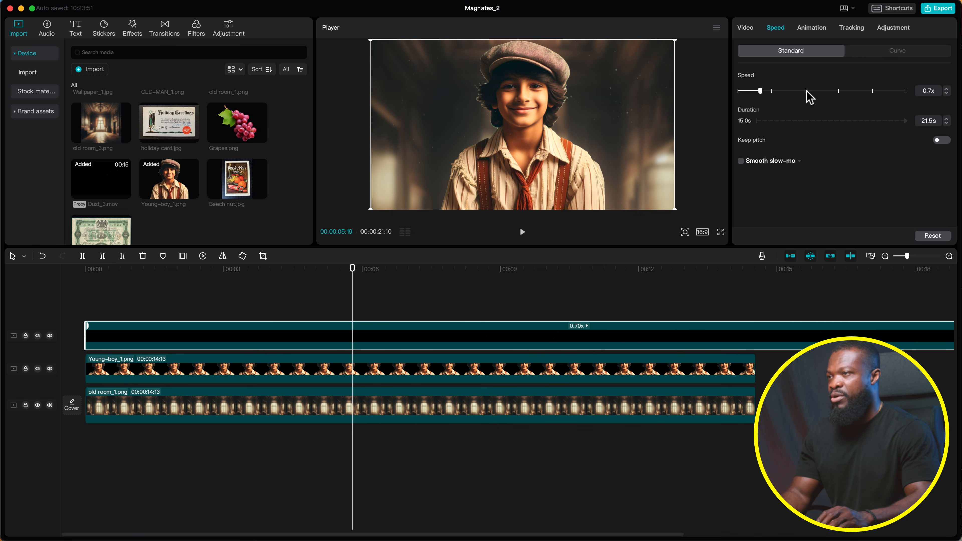
key(space)
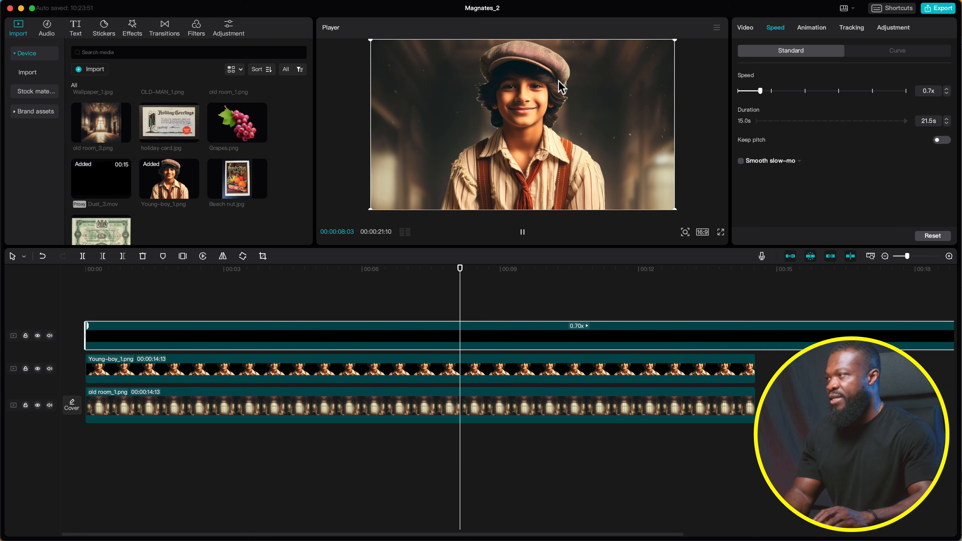
key(space)
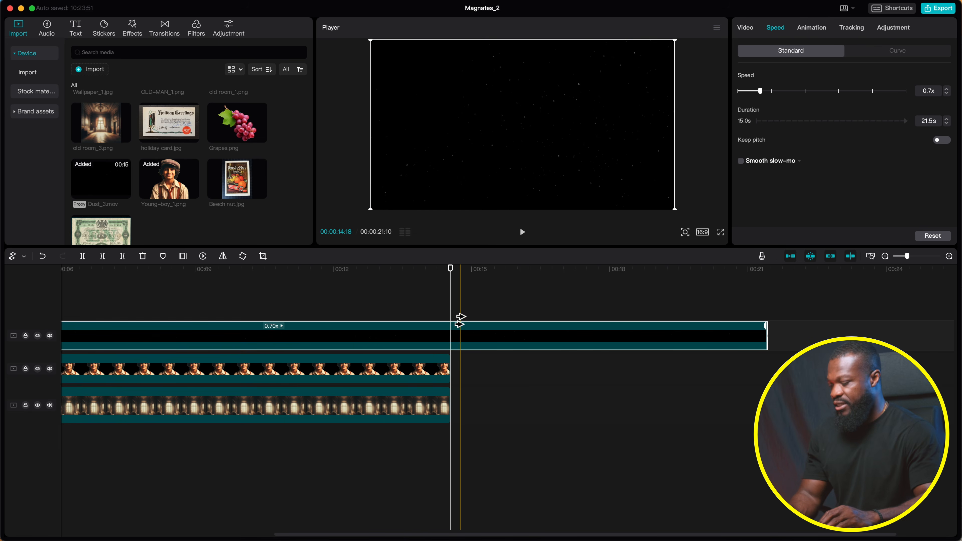
key(a)
drag(768, 337, 450, 336)
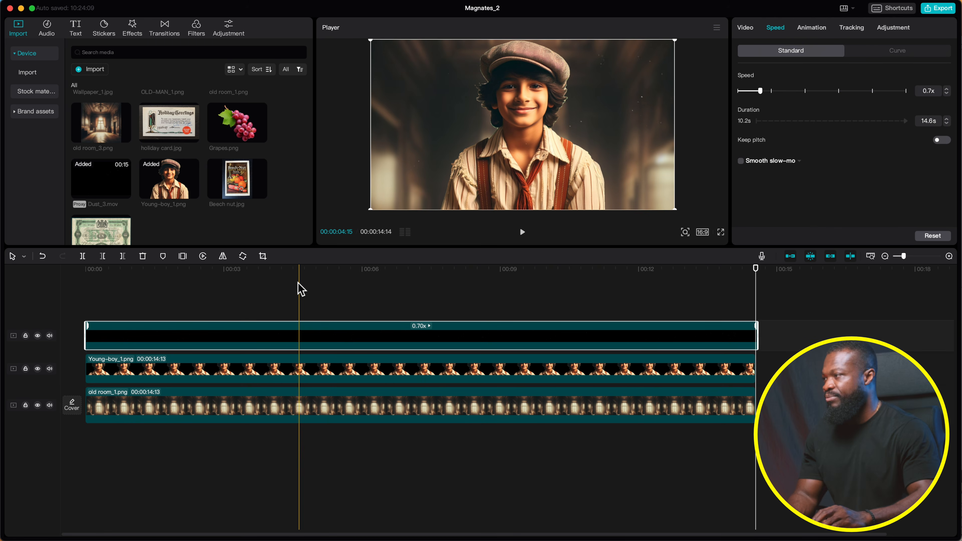
Apply the Chrome Blur video effect from the favorites to the dust clip
click(312, 279)
click(317, 332)
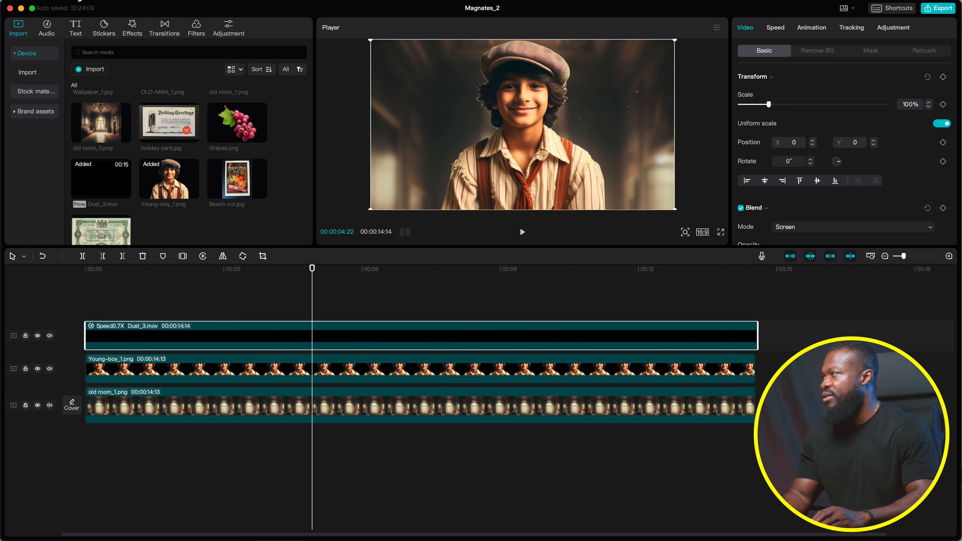
click(133, 29)
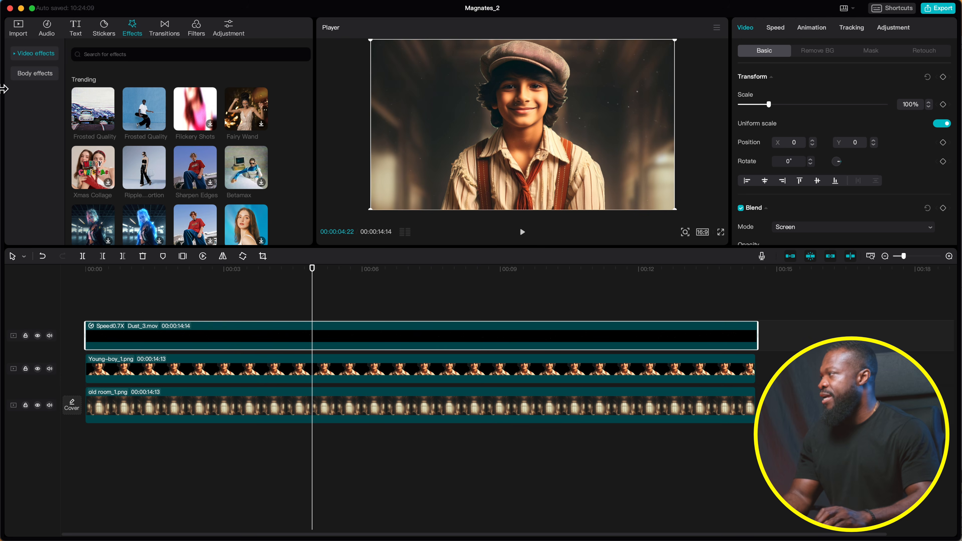
click(17, 58)
click(32, 73)
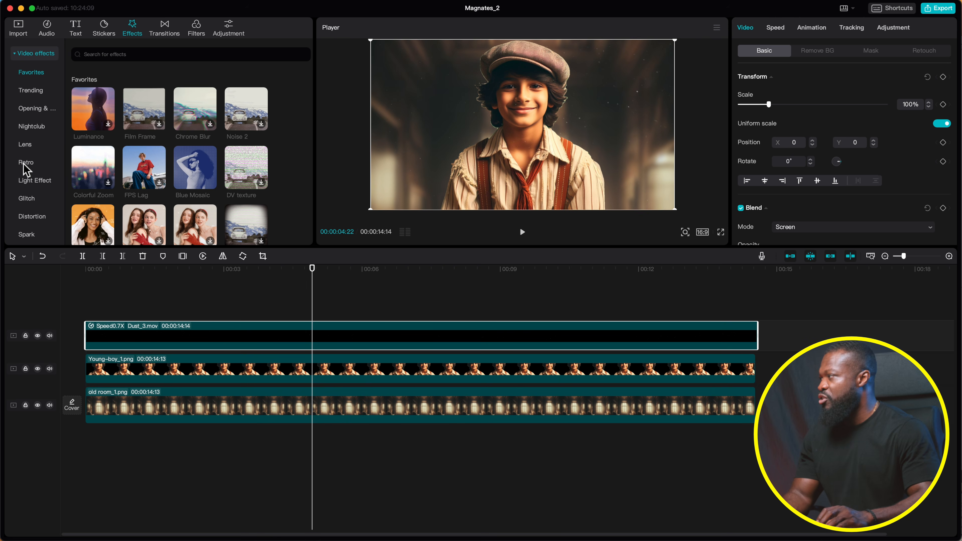
scroll(171, 172, down, 1)
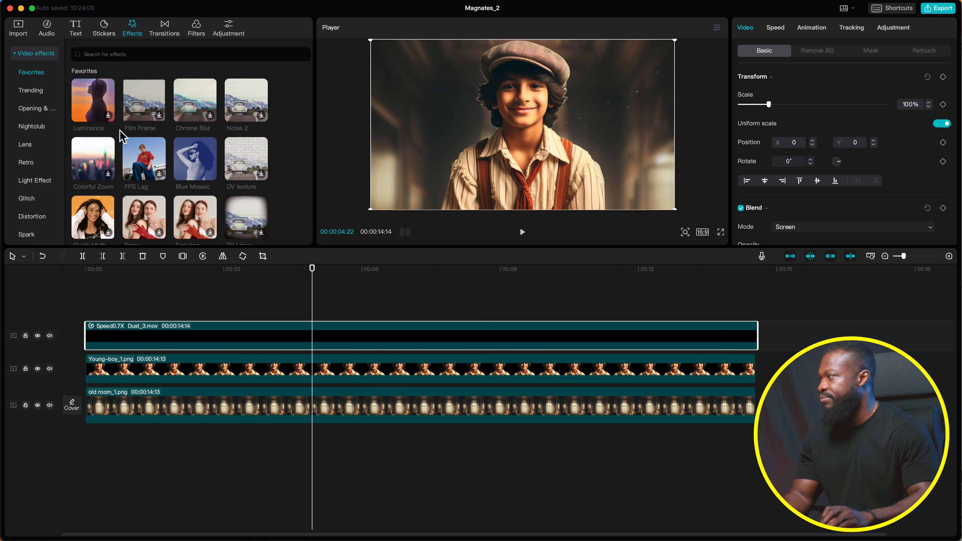
scroll(185, 123, up, 1)
drag(189, 115, 178, 341)
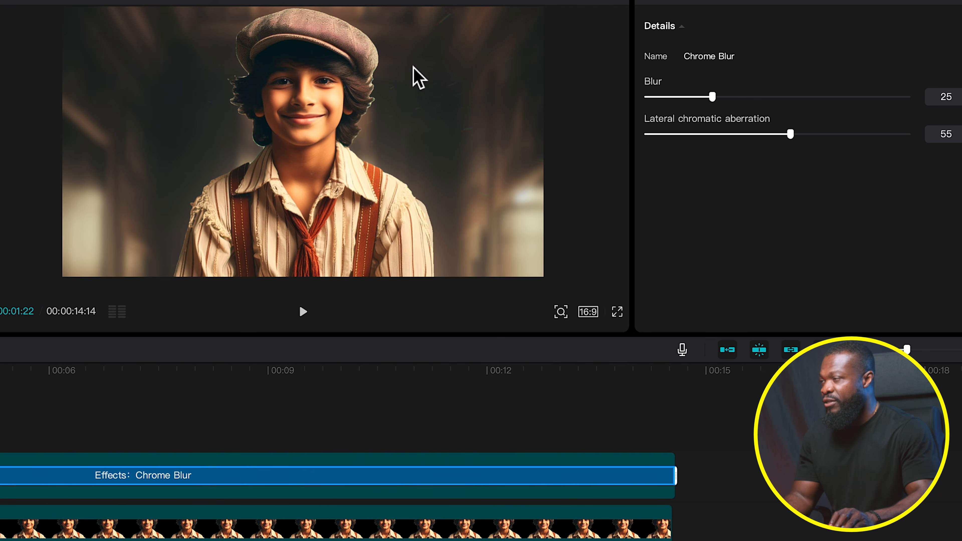
Set the Chrome Blur effect's blur to 0 and slightly reduce its lateral chromatic aberration
drag(678, 98, 648, 98)
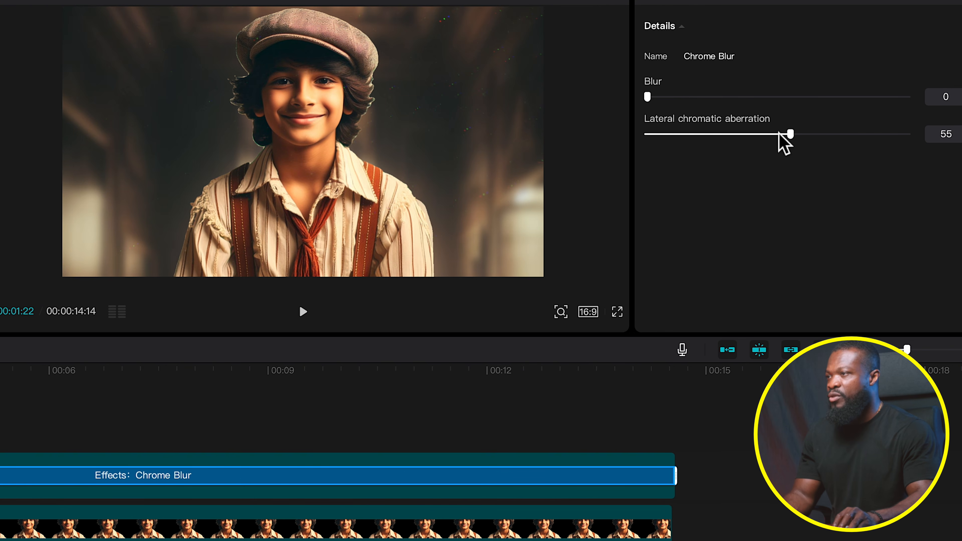
drag(792, 137, 783, 136)
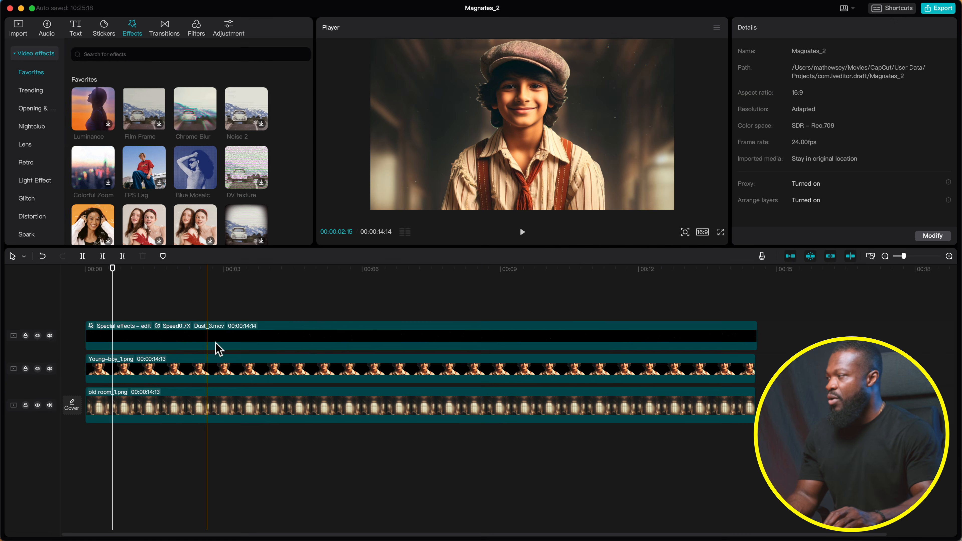
Add transform keyframes to the boy clip at its very start
click(138, 369)
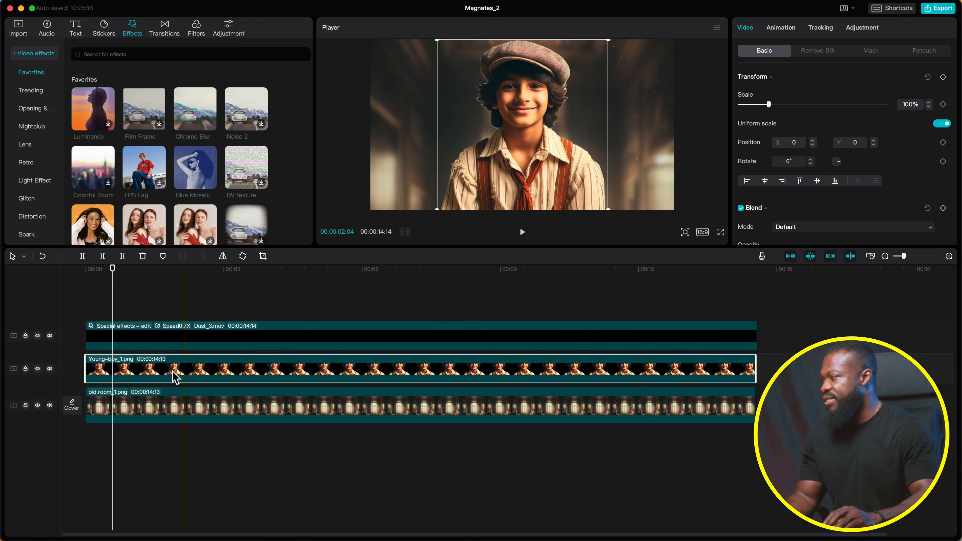
click(166, 314)
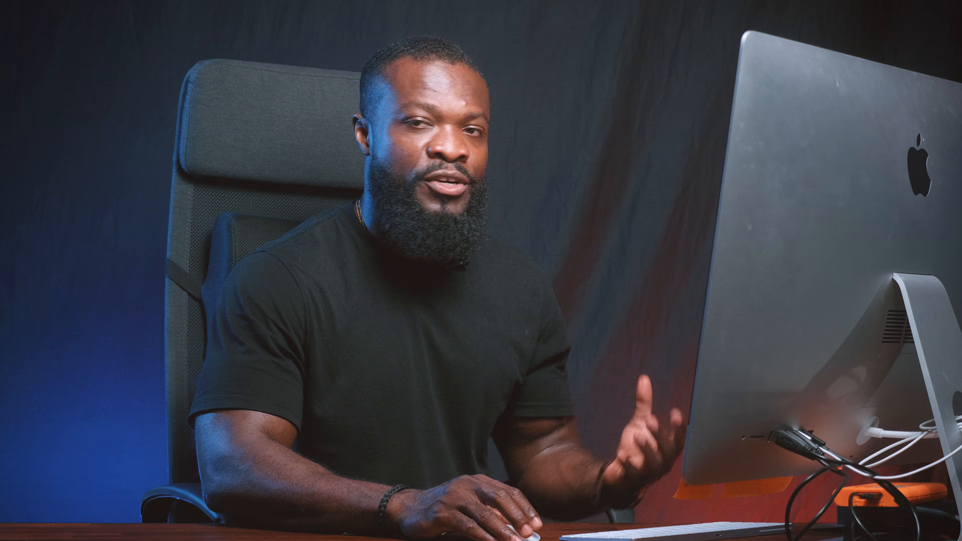
click(123, 369)
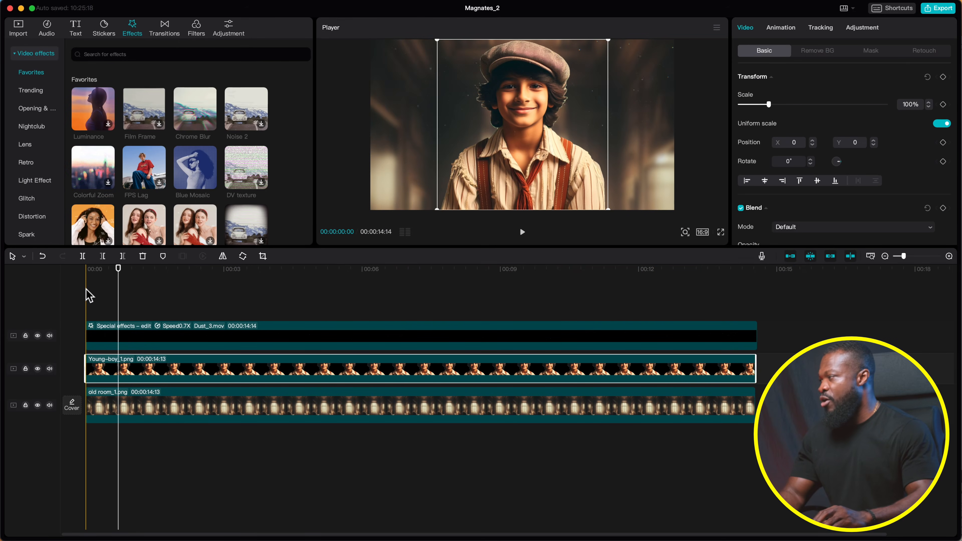
click(87, 272)
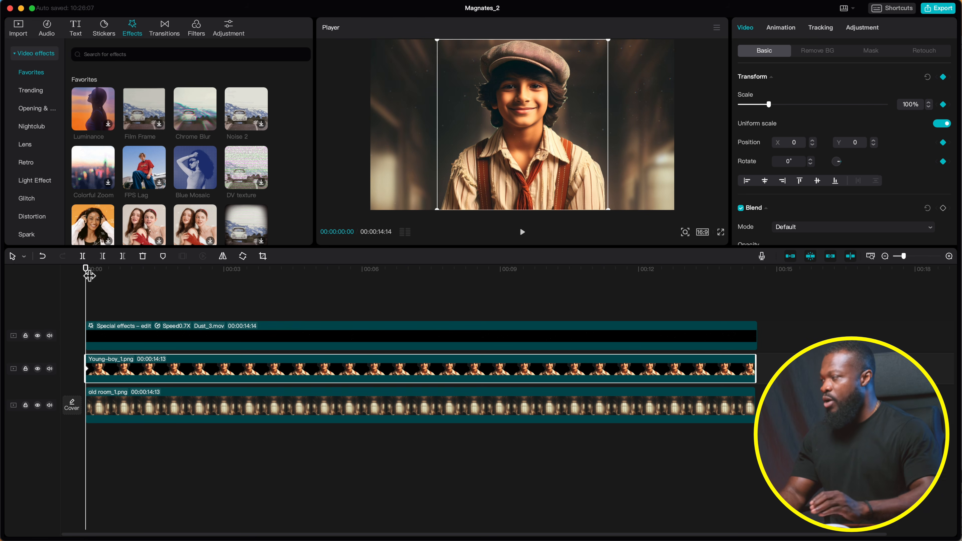
Add a second set of transform keyframes to the boy clip at 00:00:03:08
key(shift+Right)
key(shift+Right)
key(shift+Right)
key(shift+Right)
key(shift+Right)
key(shift+Right)
key(shift+Right)
key(shift+Right)
key(shift+Right)
key(shift+Right)
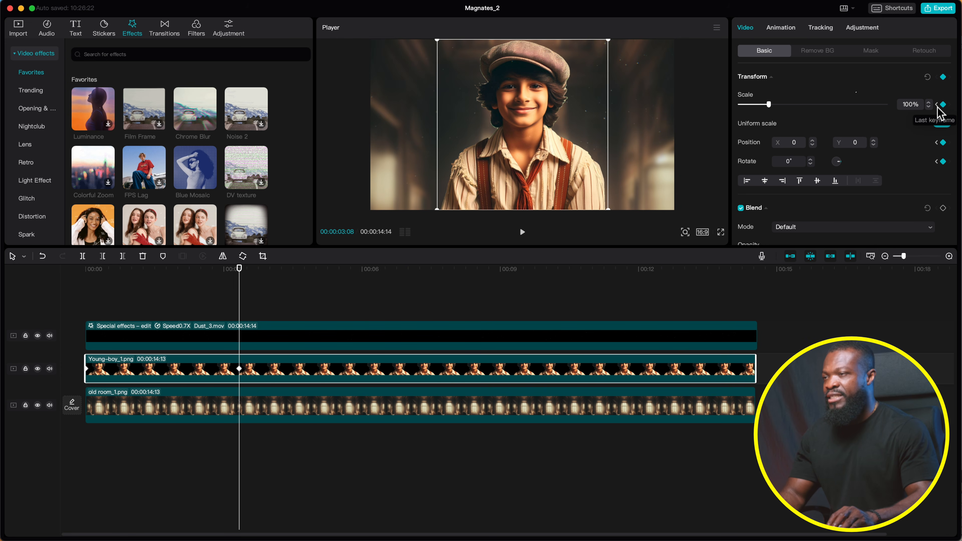
At the boy clip's first keyframe, set the scale to 129% and the position to X -41, Y -313
click(937, 105)
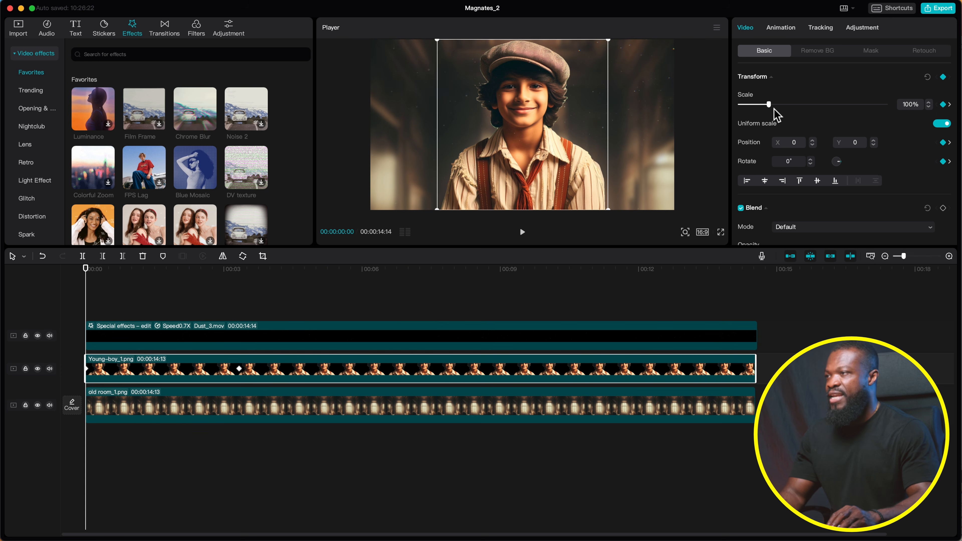
drag(770, 107, 778, 106)
drag(529, 110, 529, 135)
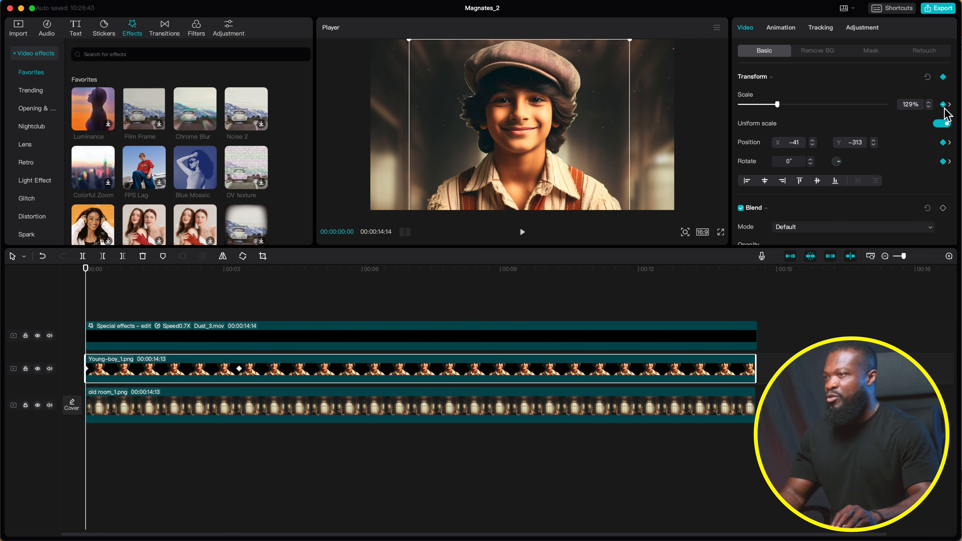
At the boy clip's second keyframe, set the scale to 113% and the position to X 0, Y -215
click(950, 105)
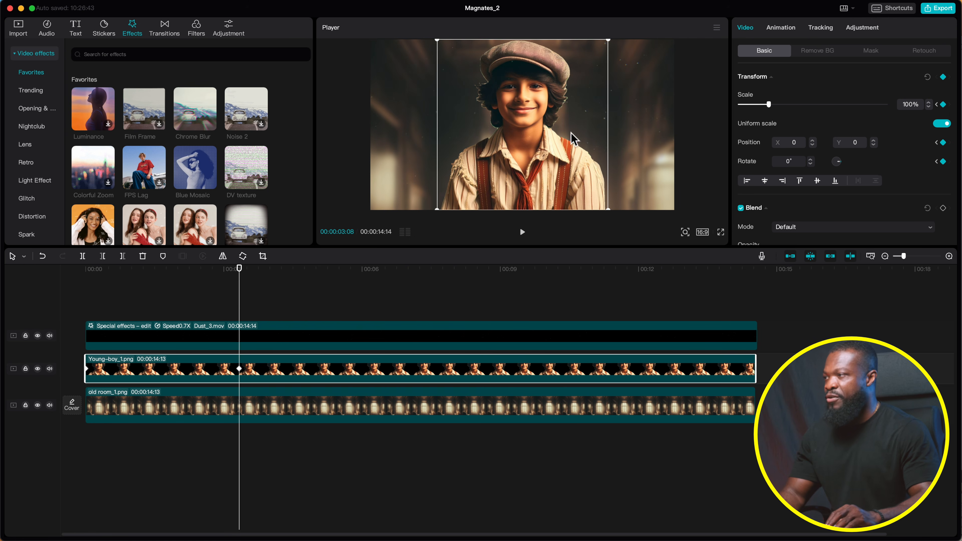
drag(437, 208, 426, 221)
drag(541, 97, 541, 109)
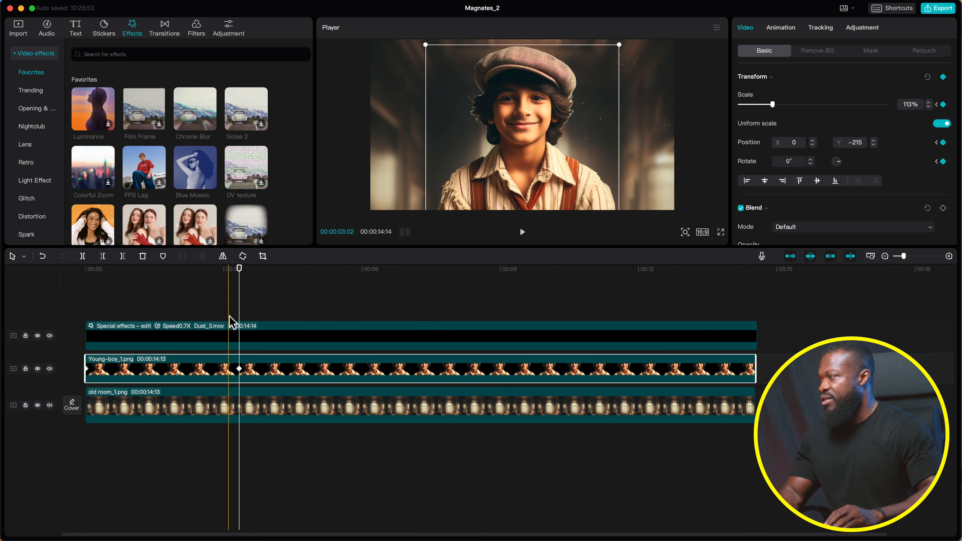
Play the scene from the start to check the boy's zoom-out movement
click(83, 269)
key(space)
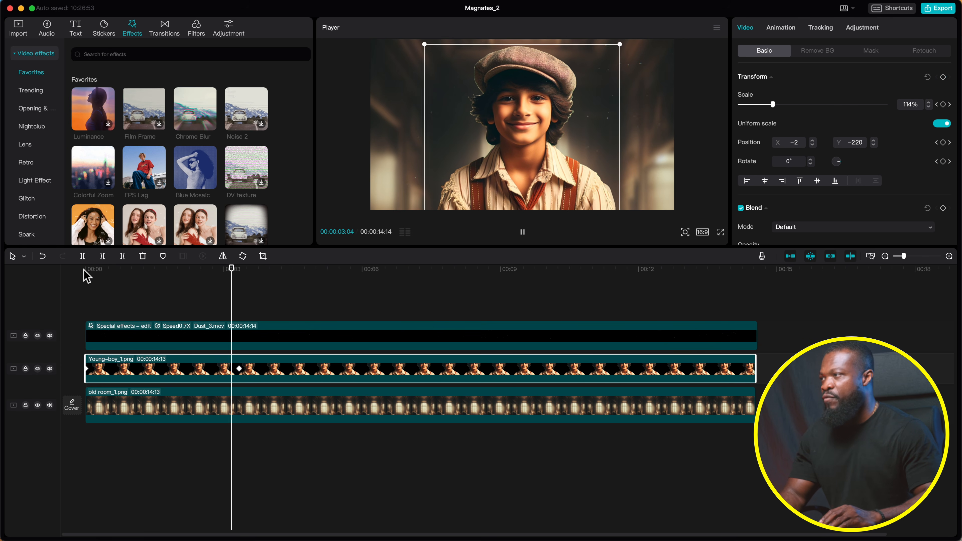
key(space)
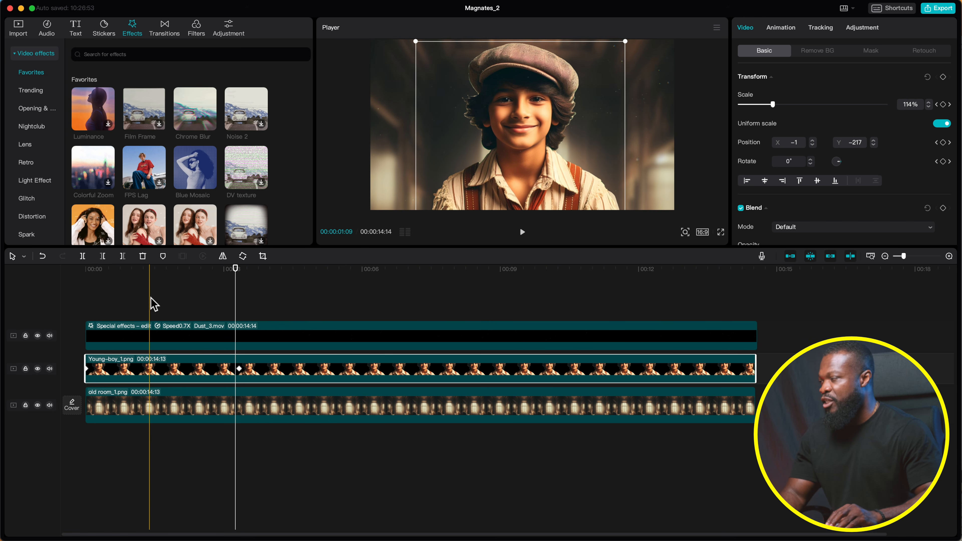
key(space)
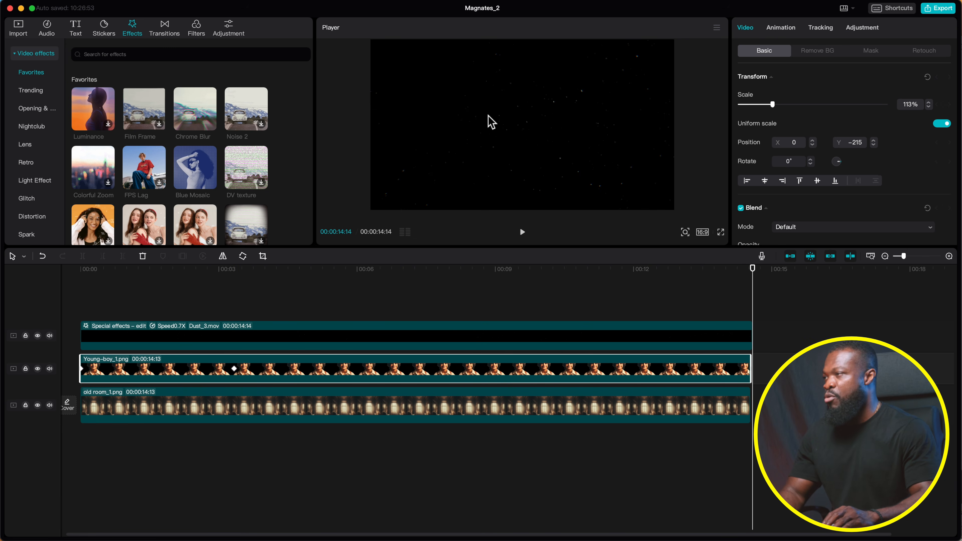
Move the boy down out of frame to Y -2362 about one second after the second keyframe, and play back the exit
click(234, 270)
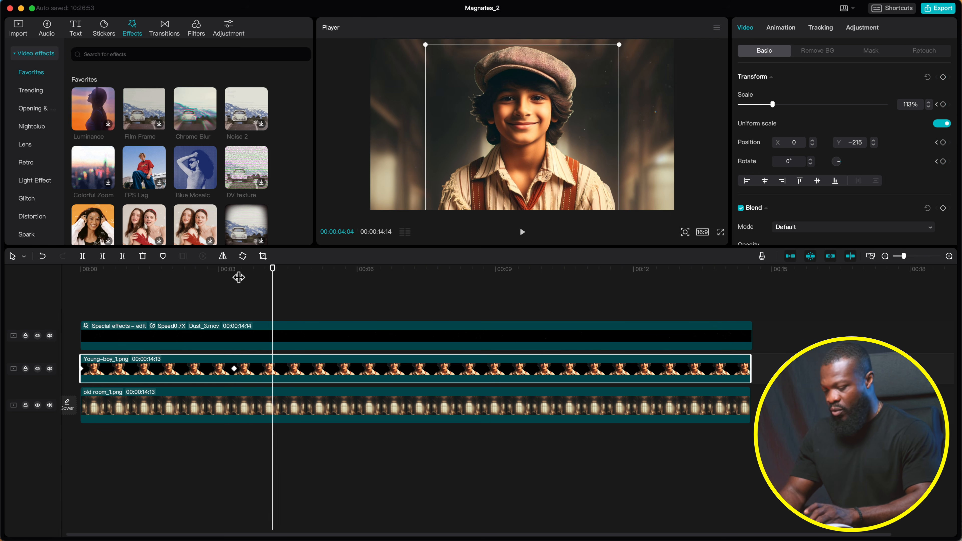
drag(551, 100, 552, 246)
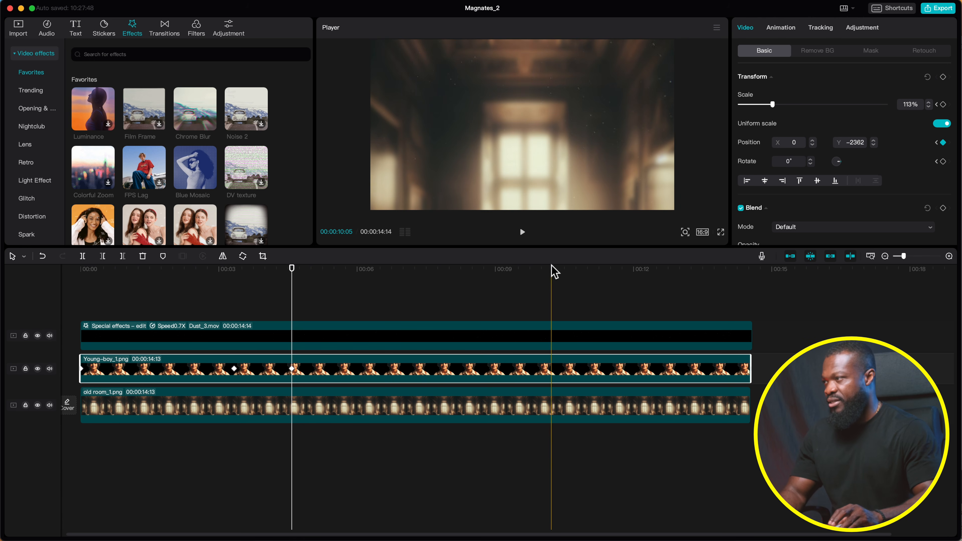
click(78, 278)
key(space)
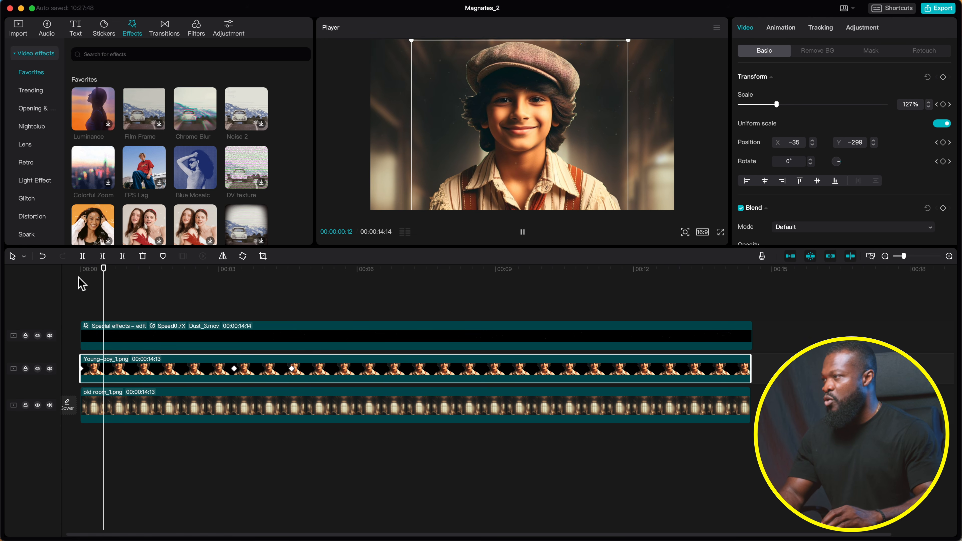
click(257, 302)
click(238, 303)
key(space)
key(space)
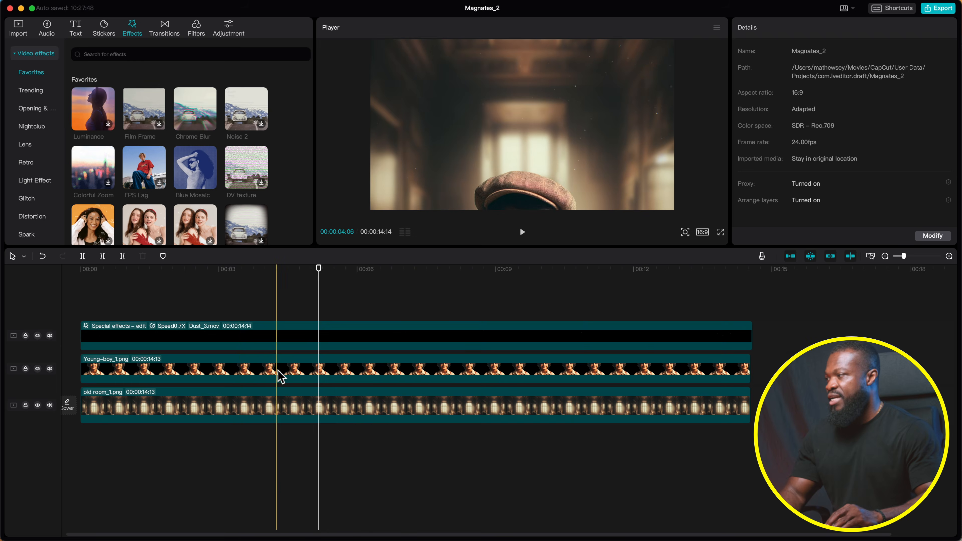
Show the boy clip's keyframe animation curves and ease the scale curve between its two keyframes
click(280, 377)
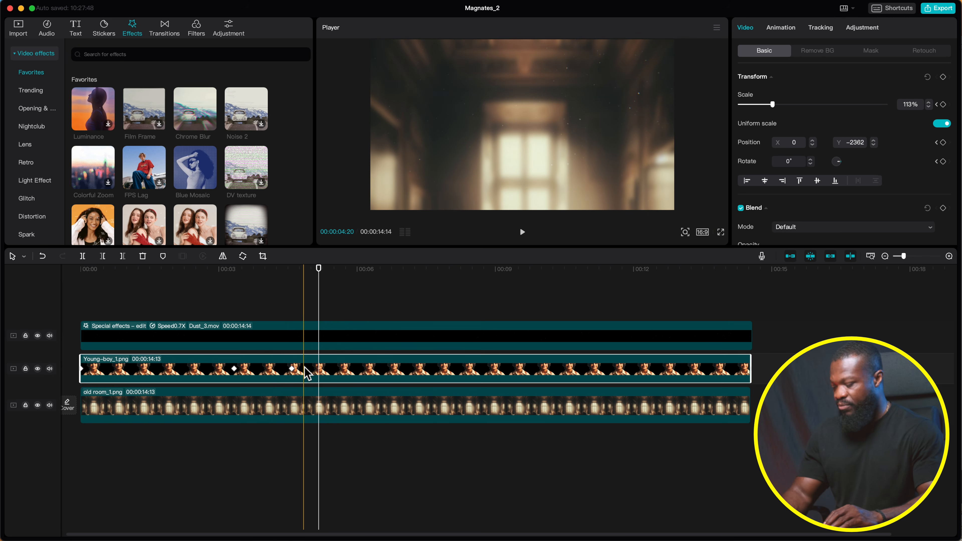
key(alt+k)
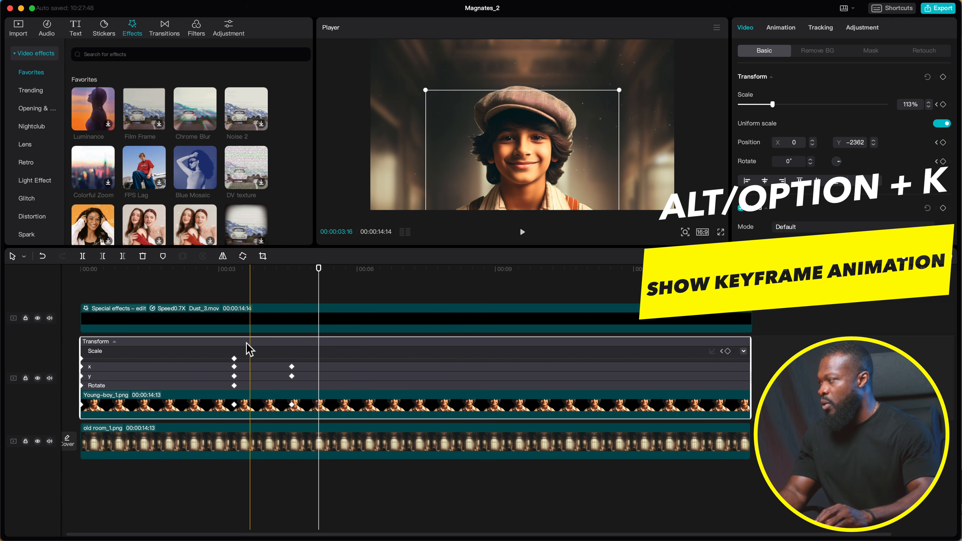
scroll(220, 372, left, 1)
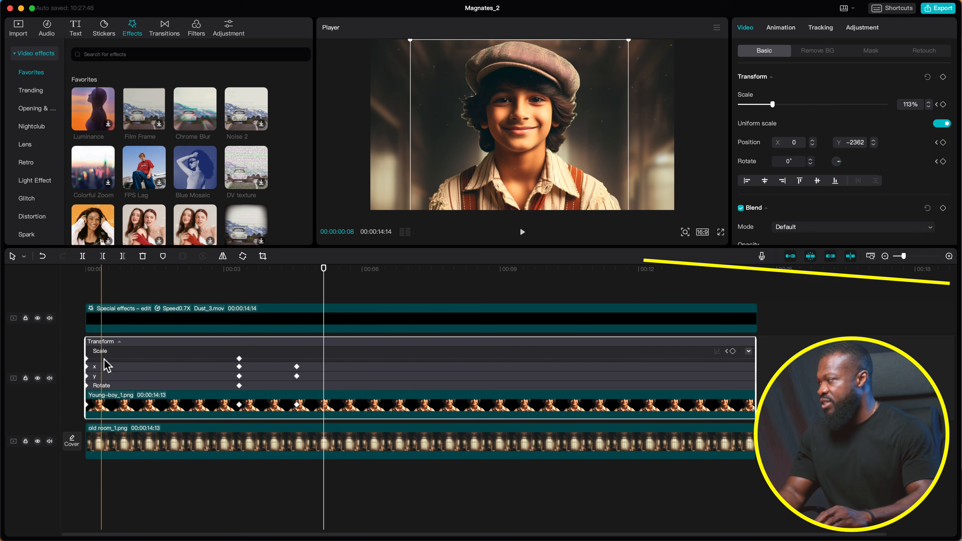
click(155, 357)
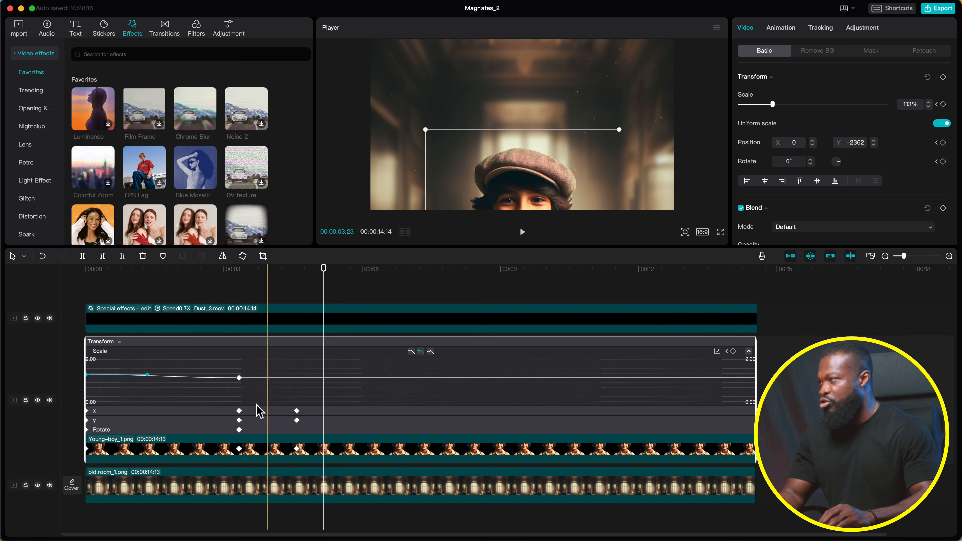
Ease the boy clip's Y position curve at the second keyframe so the downward exit moves smoothly
click(194, 421)
click(214, 377)
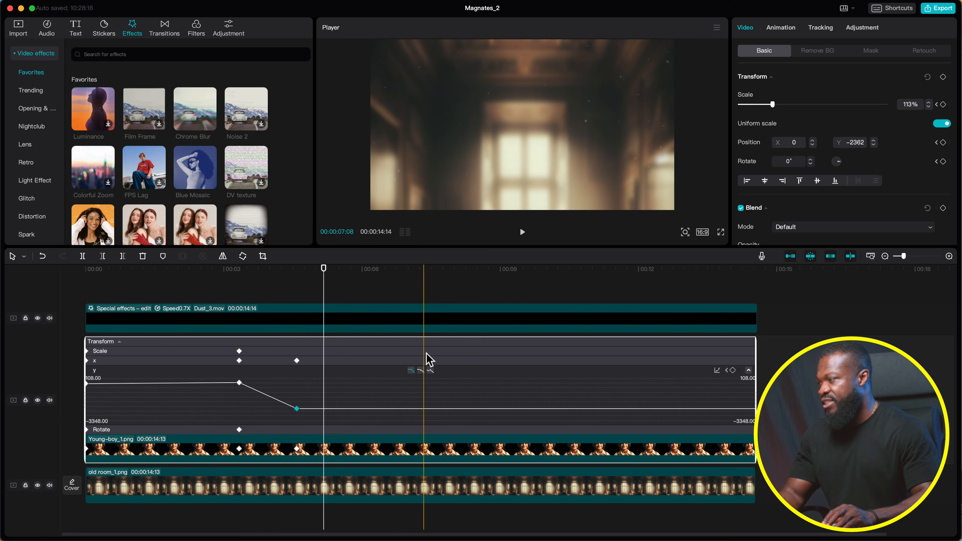
click(239, 383)
click(420, 371)
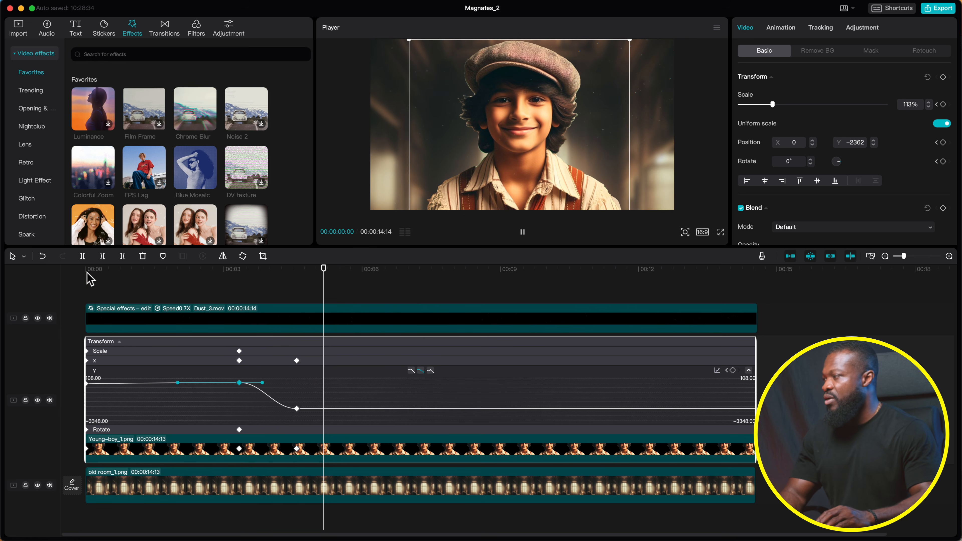
Play back the eased boy animation and hide the clip's keyframe curves
key(space)
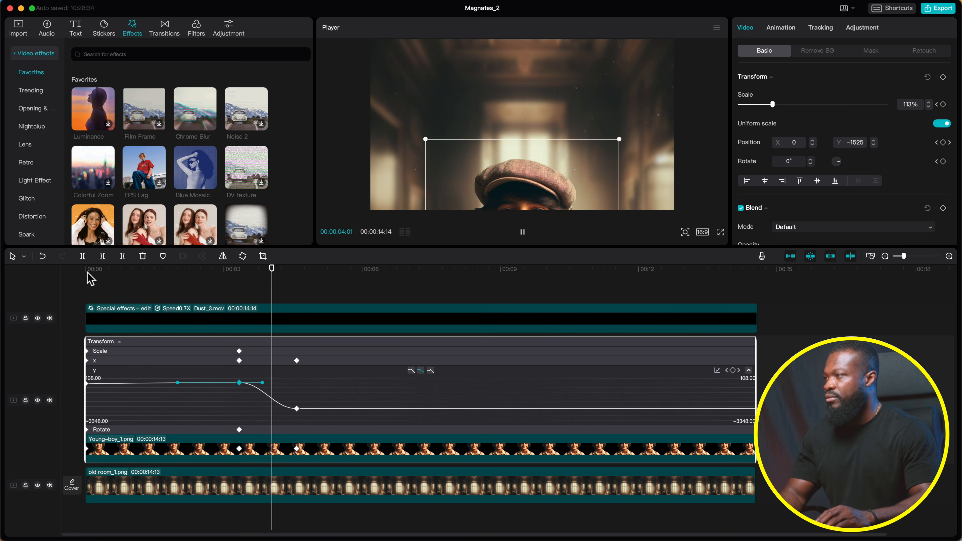
key(space)
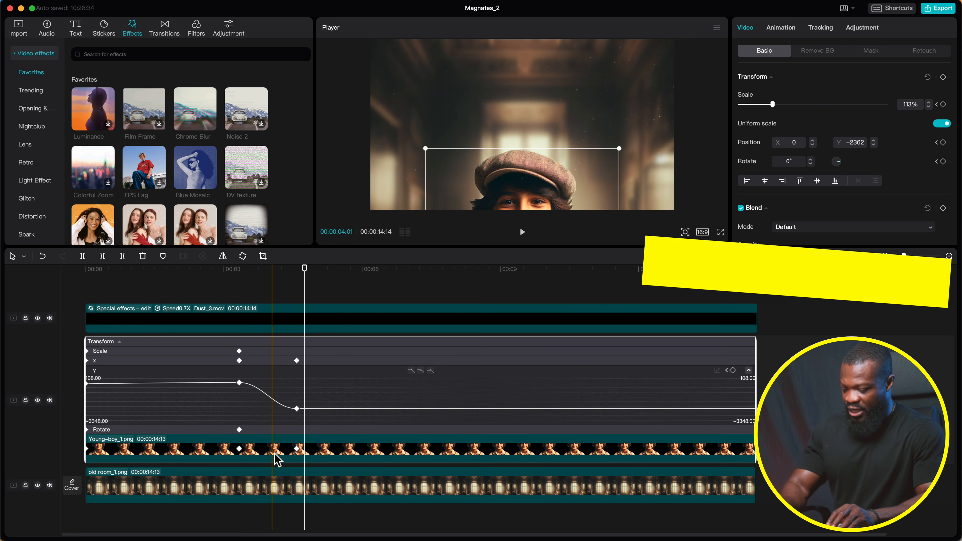
key(alt+k)
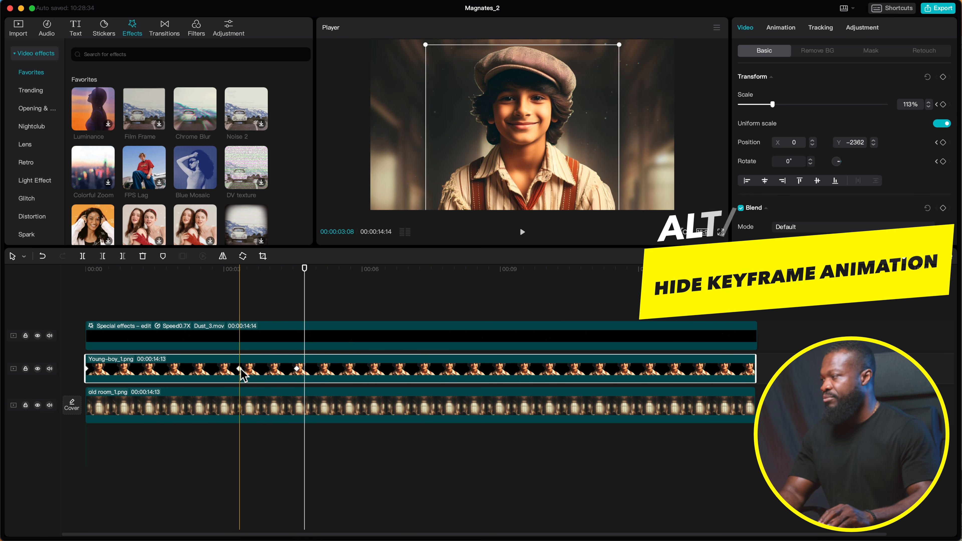
Add transform keyframes to the old room clip at the start and at 00:00:03:23, setting the second one's scale to 205%
click(168, 404)
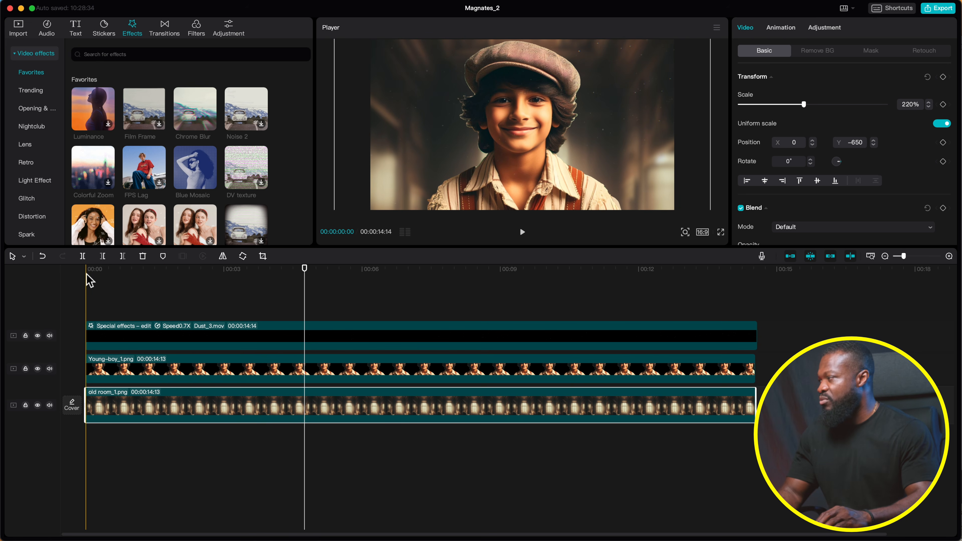
click(88, 280)
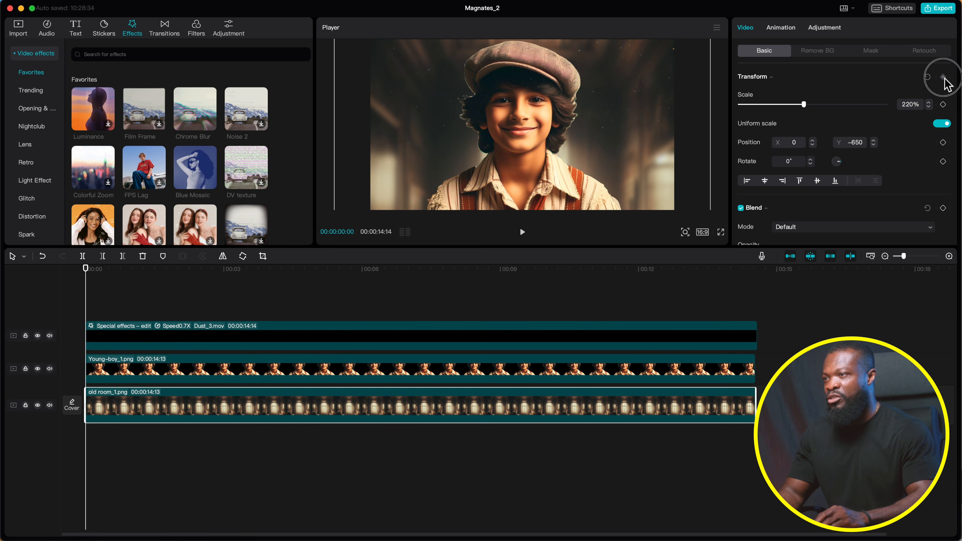
click(187, 373)
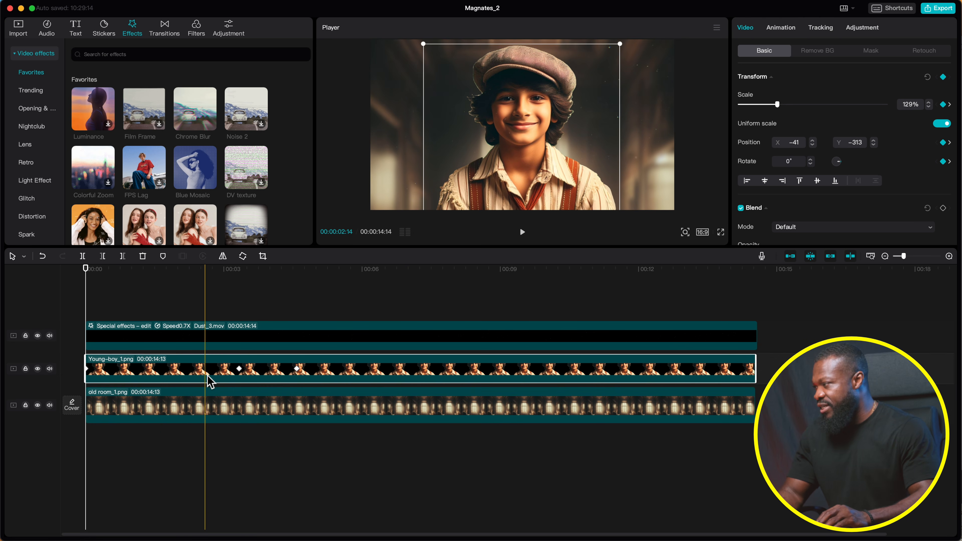
click(268, 272)
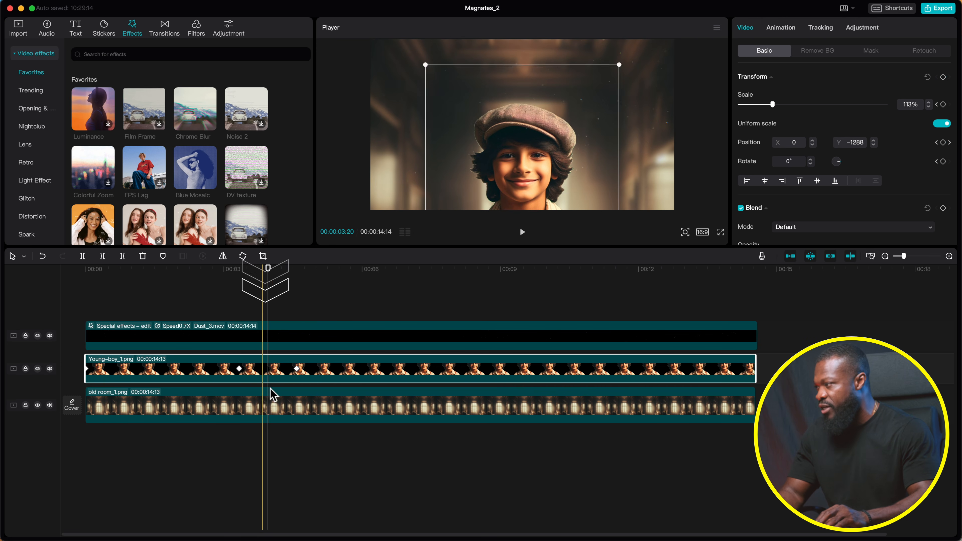
click(272, 405)
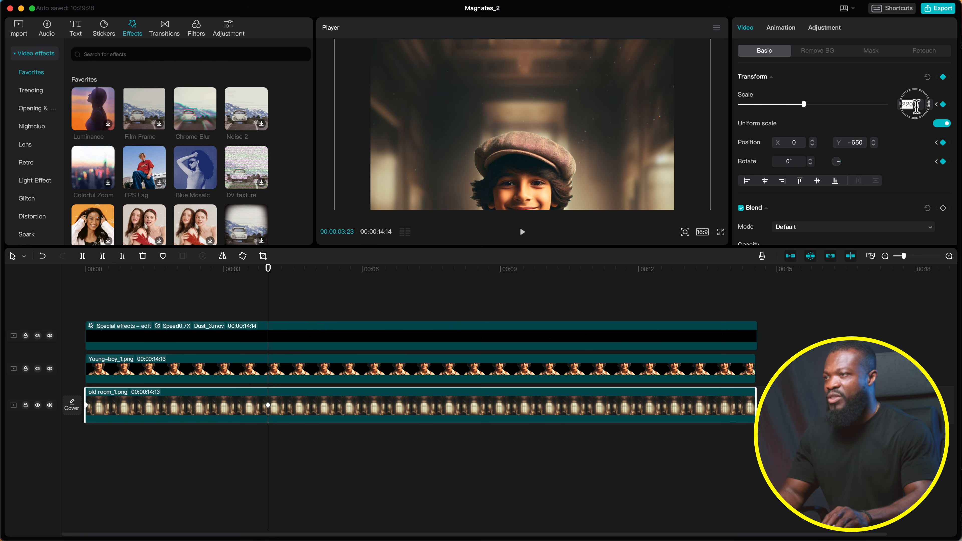
text(205)
key(Return)
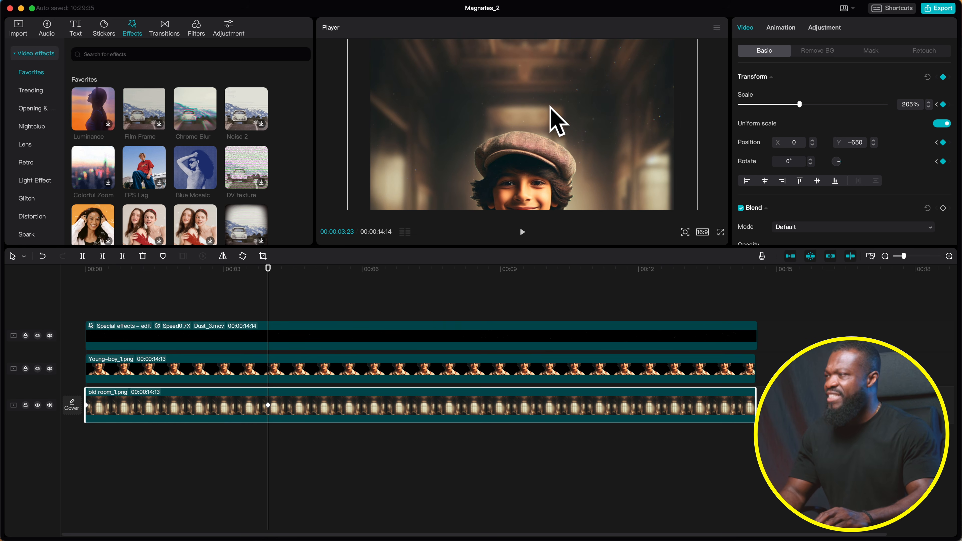
Play the scene from the start to check the room's zoom-out together with the boy's exit
click(86, 274)
key(space)
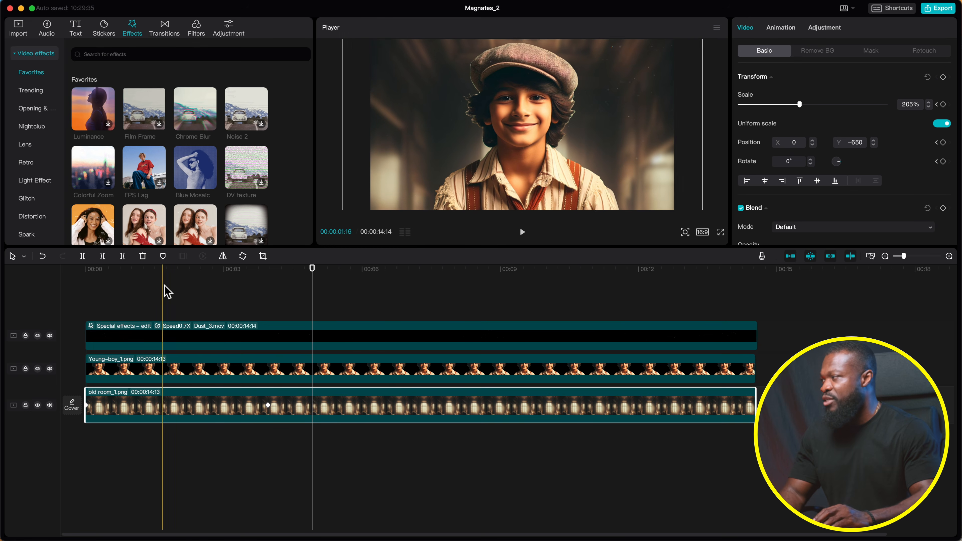
click(87, 280)
key(space)
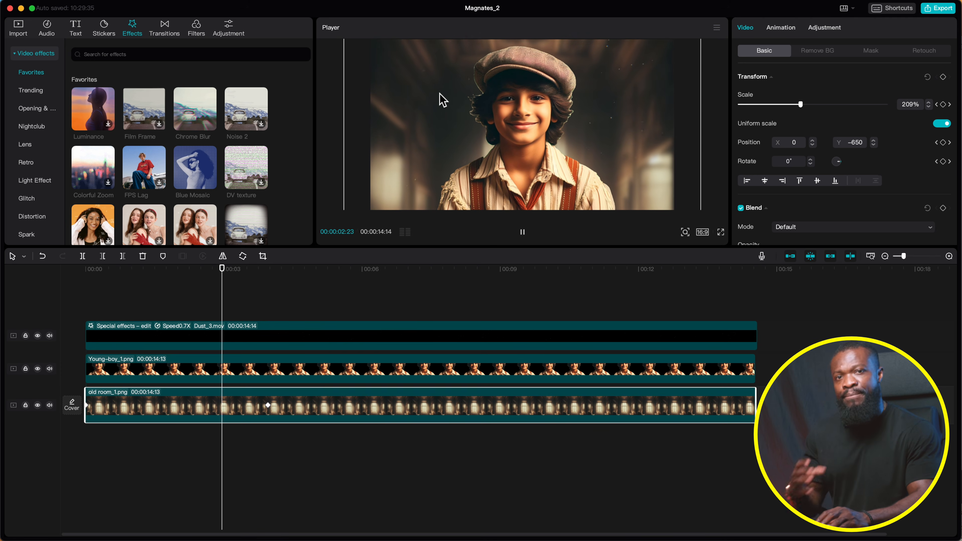
key(space)
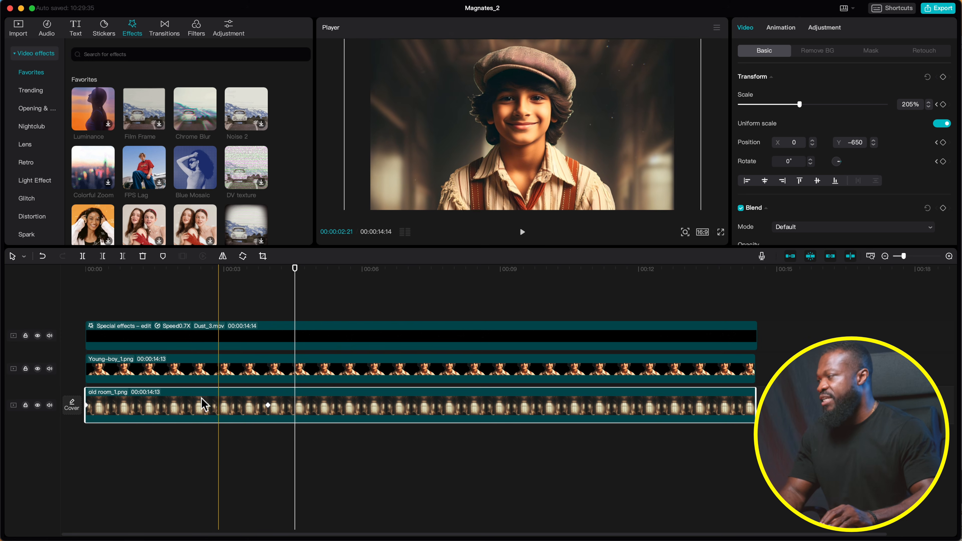
double_click(228, 407)
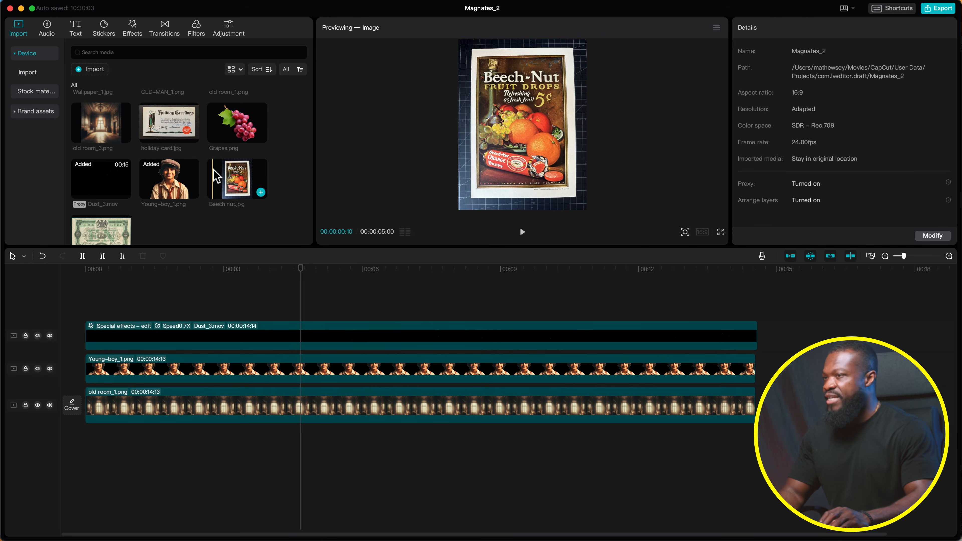
Place holiday card.jpg on the timeline's topmost track from the start and extend it to the full length of the dust clip
drag(165, 116, 86, 302)
drag(318, 326, 758, 325)
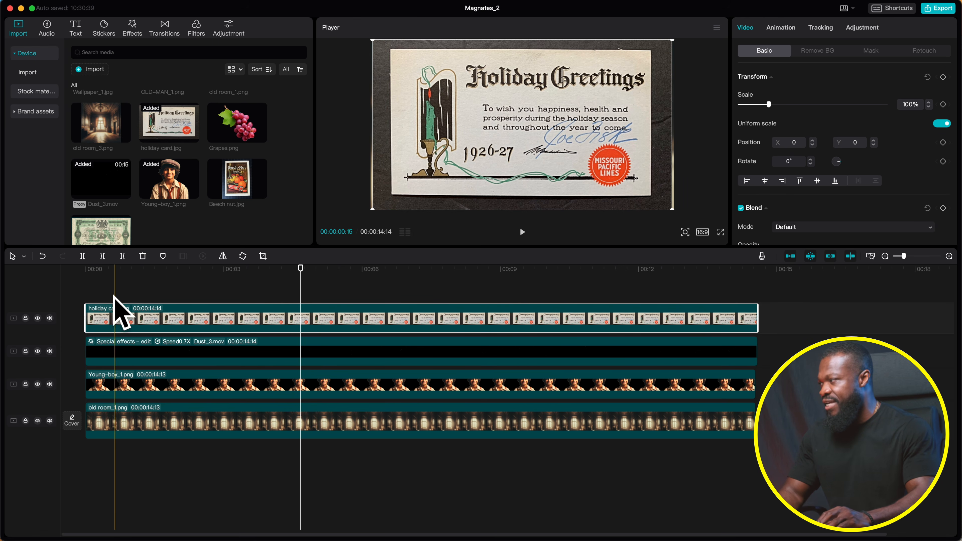
drag(119, 322, 119, 408)
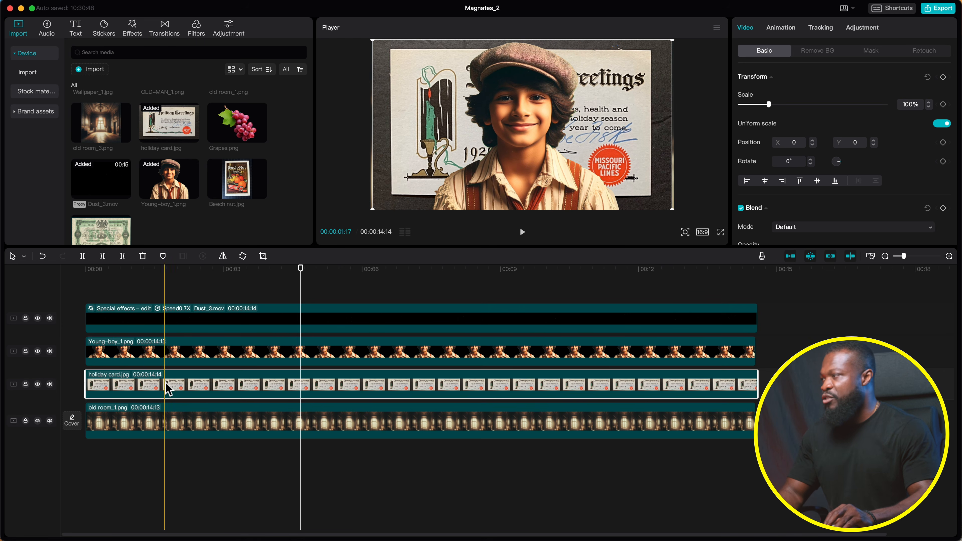
drag(166, 384, 165, 303)
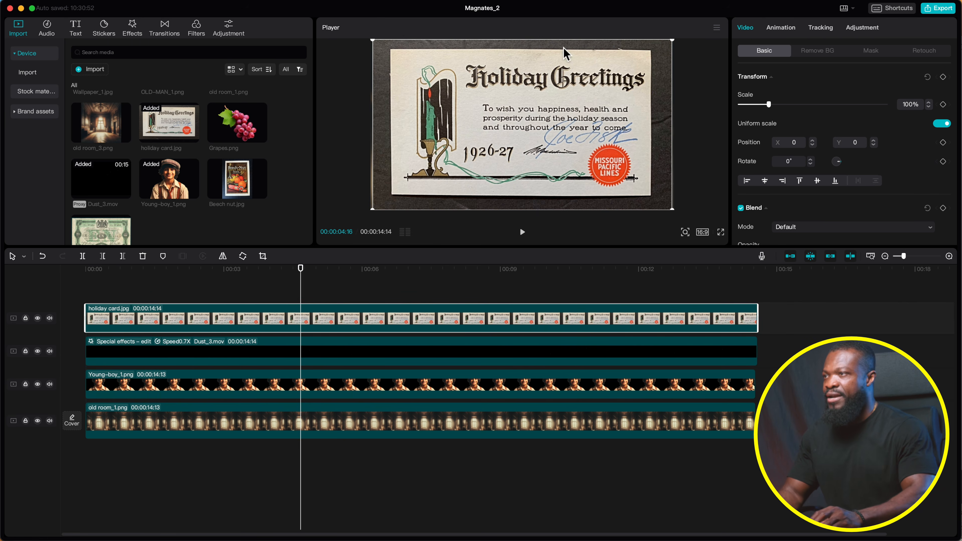
Crop the holiday card to its printed area with a rectangle mask sized 1381 by 758
click(878, 57)
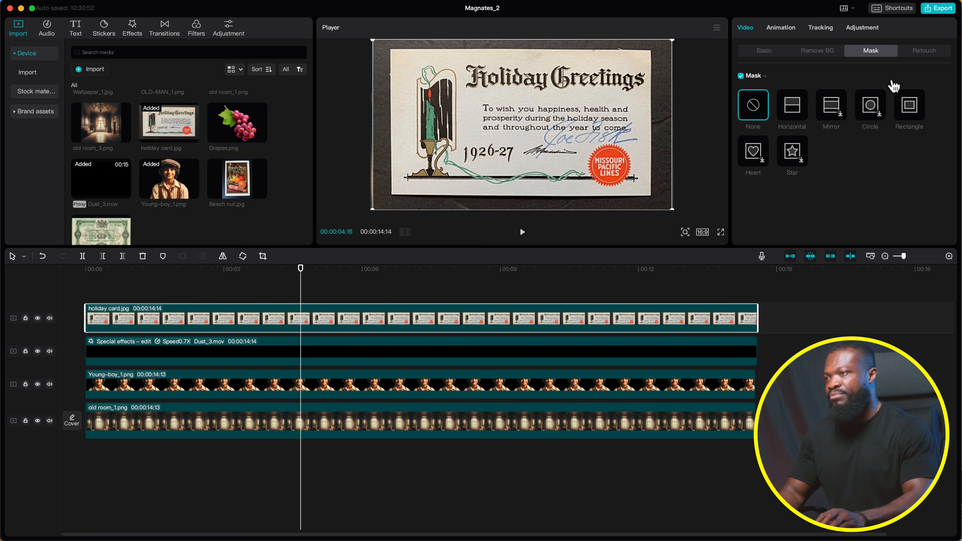
click(910, 110)
drag(598, 125, 652, 125)
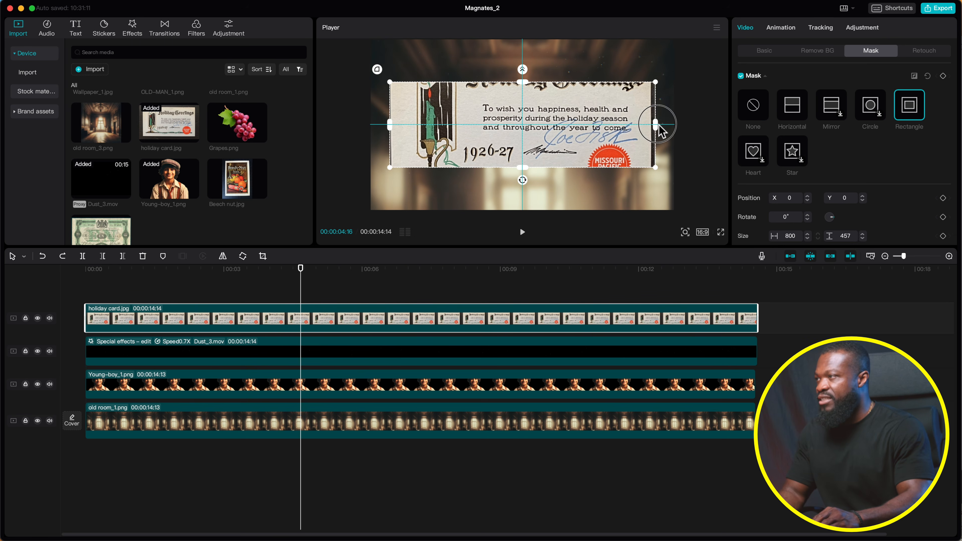
drag(523, 82, 522, 54)
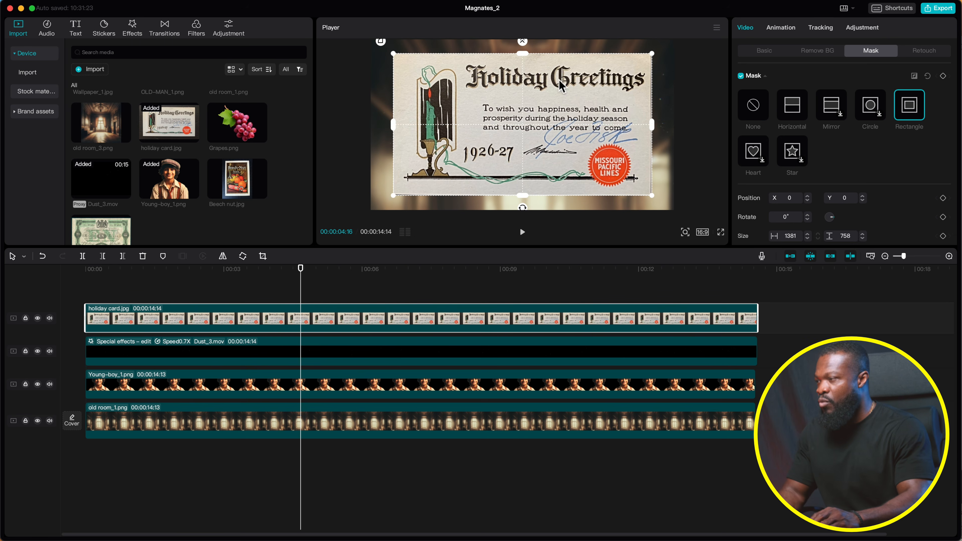
mouse_move(648, 124)
mouse_down()
mouse_move(626, 125)
mouse_move(647, 125)
mouse_up()
drag(524, 193, 525, 191)
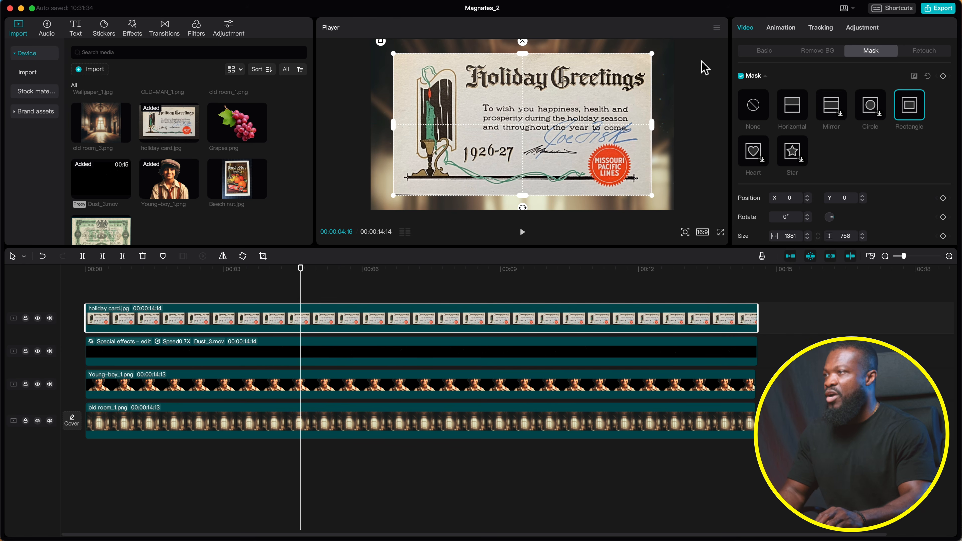
Scale the holiday card down to 29% and move its clip between the boy and old room layers
click(764, 57)
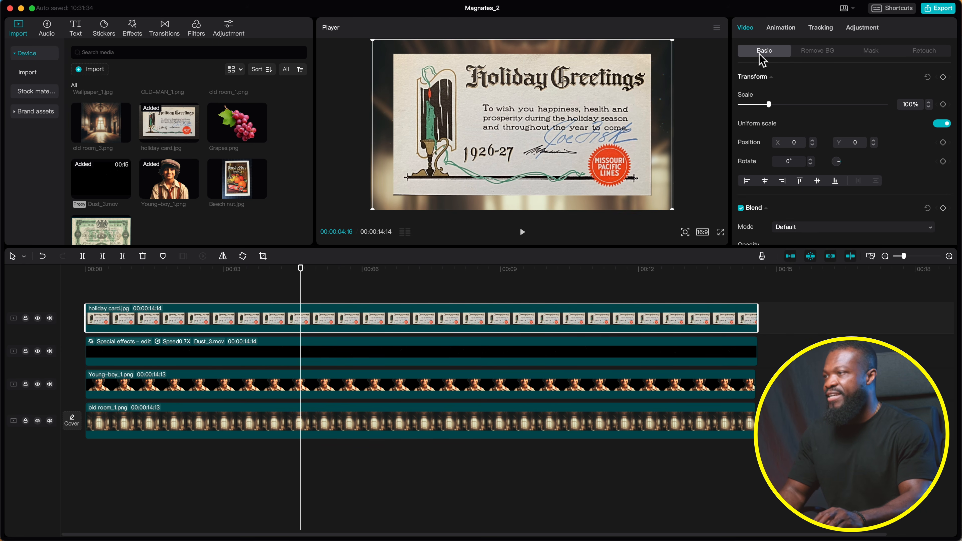
drag(770, 106, 750, 108)
drag(150, 336, 161, 409)
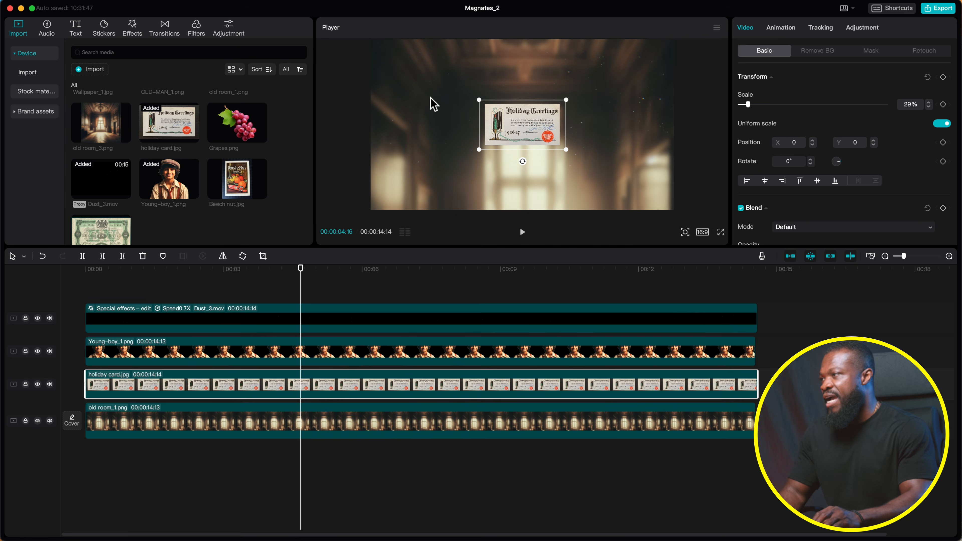
Apply the Chrome Blur effect to the holiday card clip
click(118, 272)
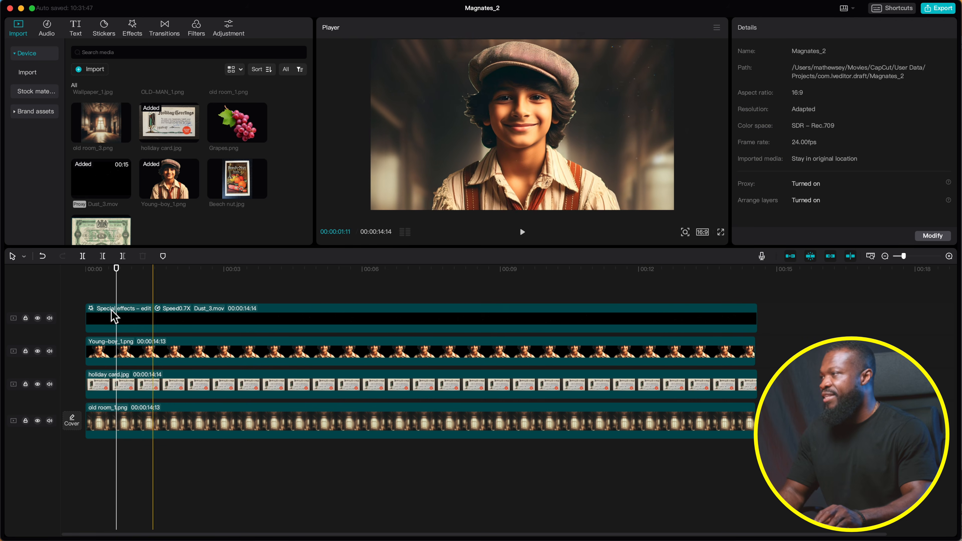
click(281, 270)
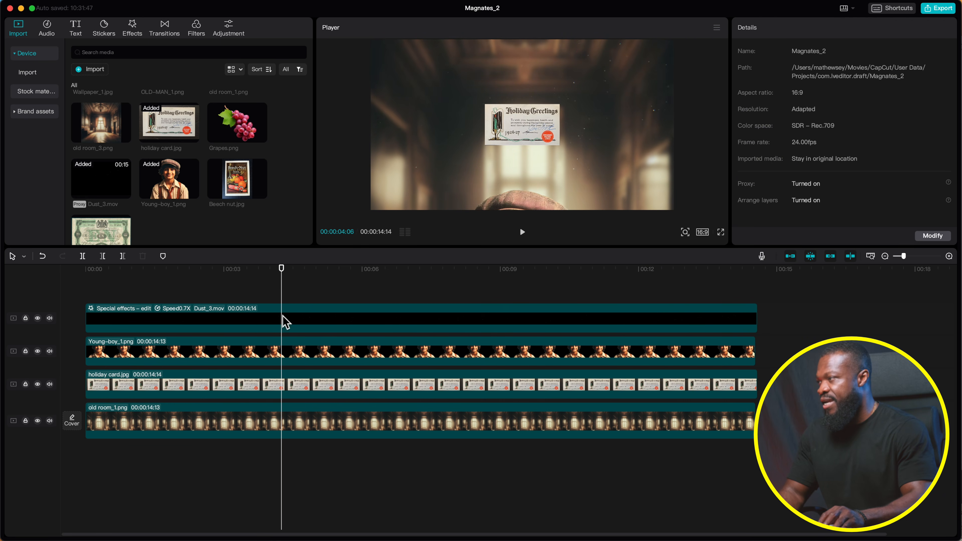
click(281, 386)
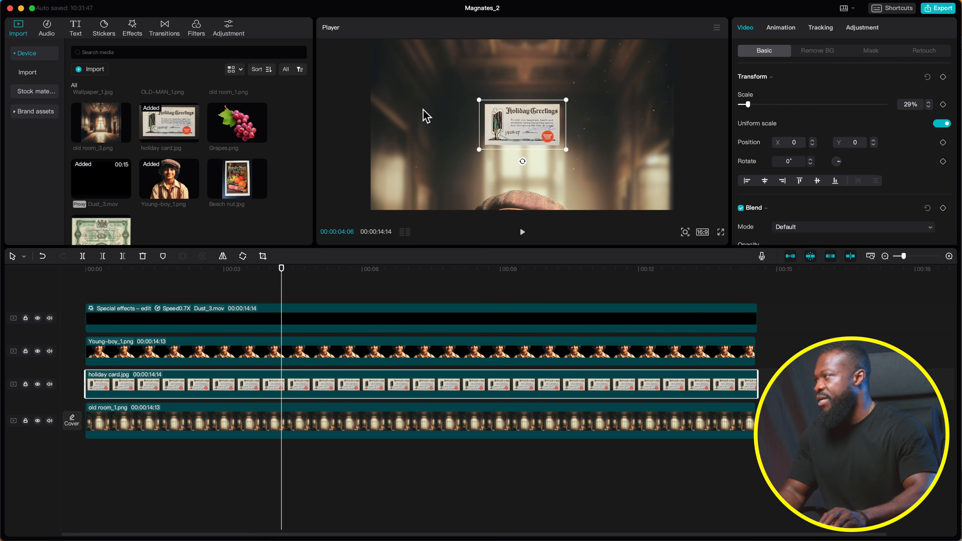
click(133, 30)
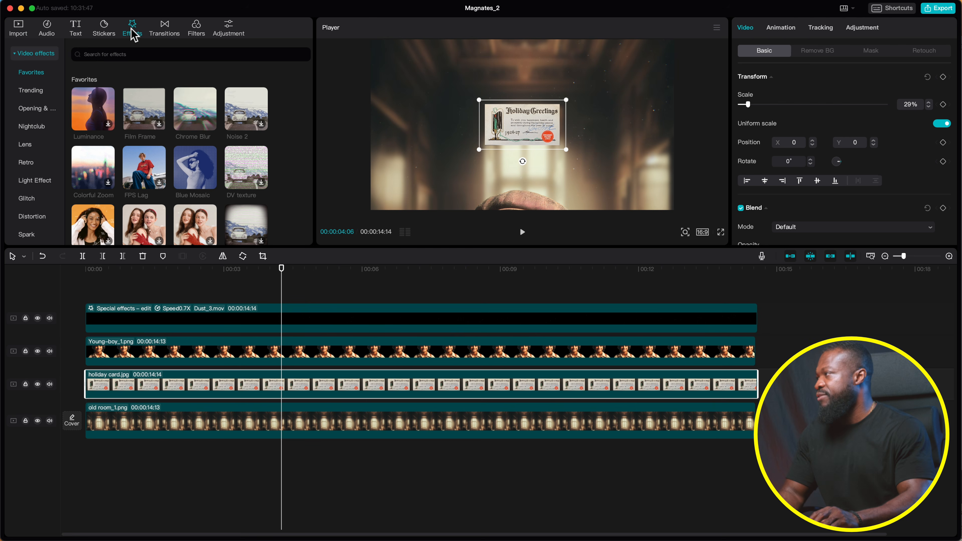
click(185, 119)
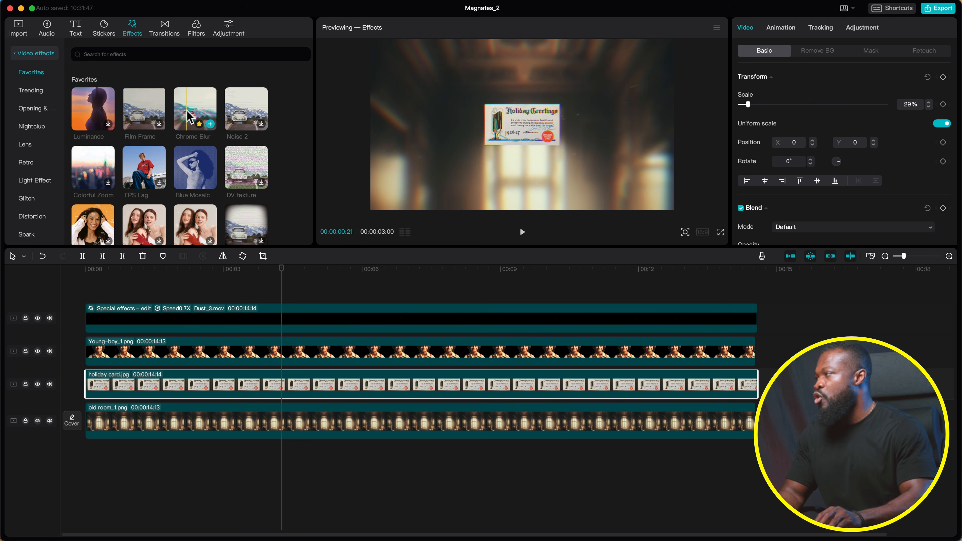
drag(190, 114, 267, 390)
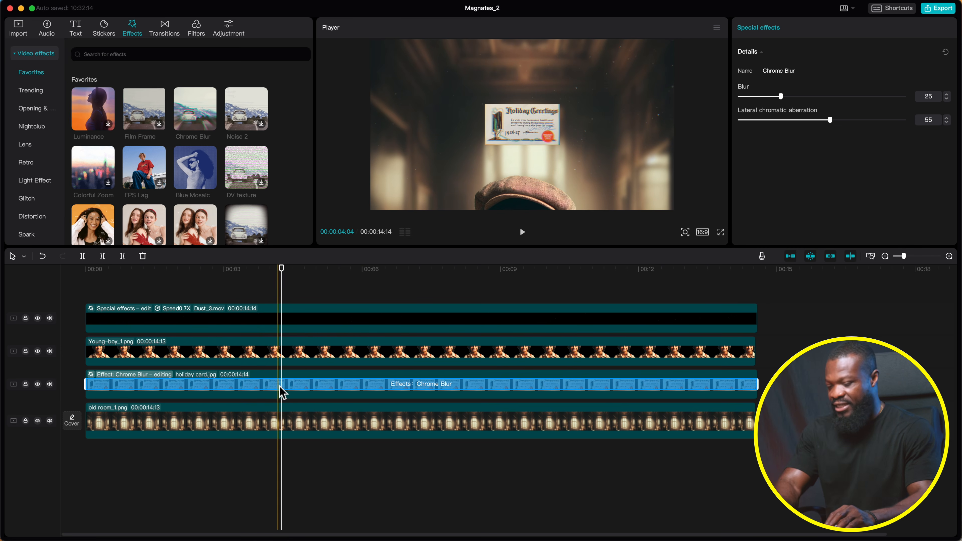
key(BackSpace)
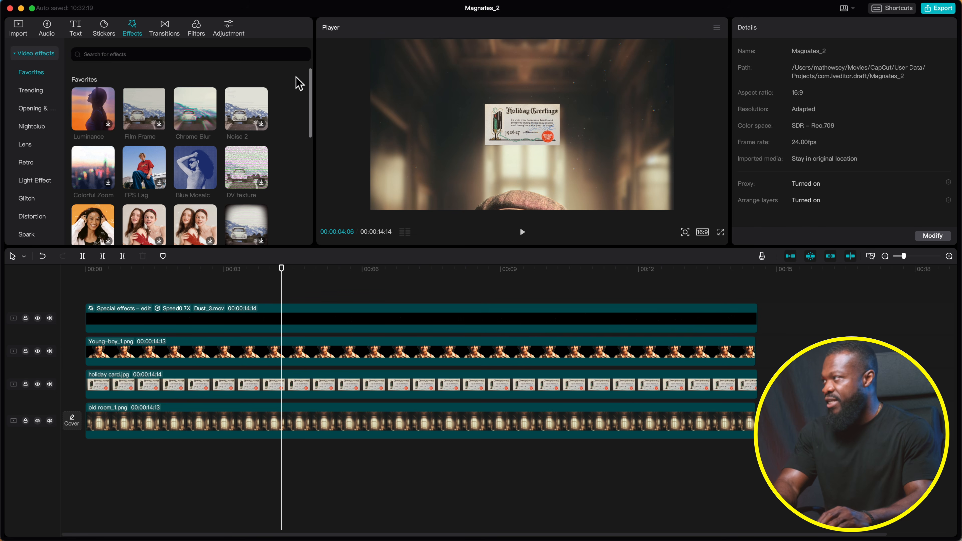
drag(194, 110, 235, 388)
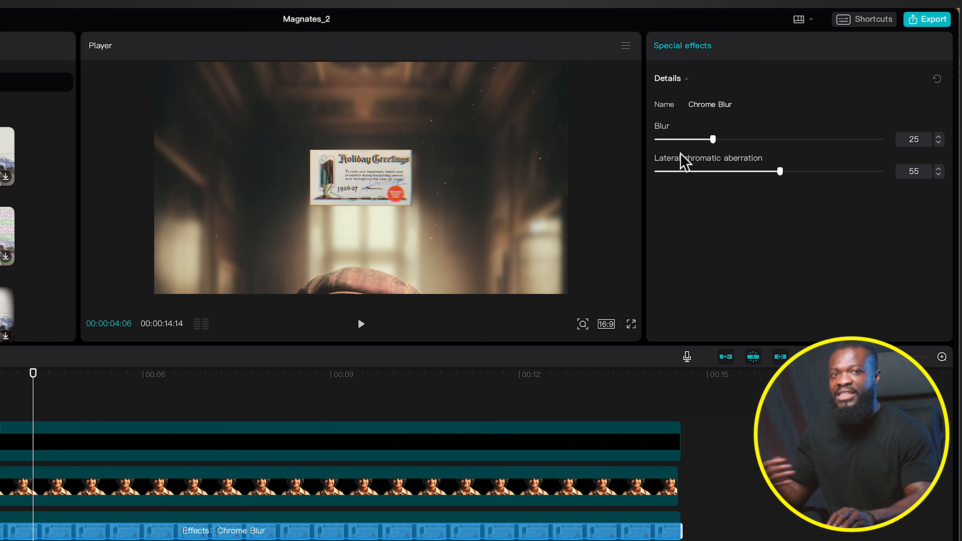
Set the card's Chrome Blur to a blur of 10 and a lateral chromatic aberration of 45
click(686, 139)
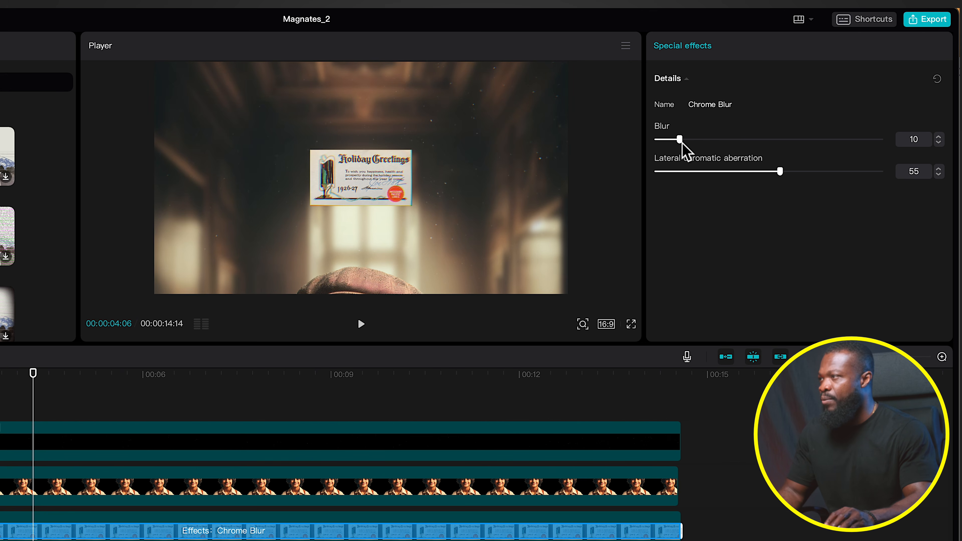
drag(780, 172, 759, 172)
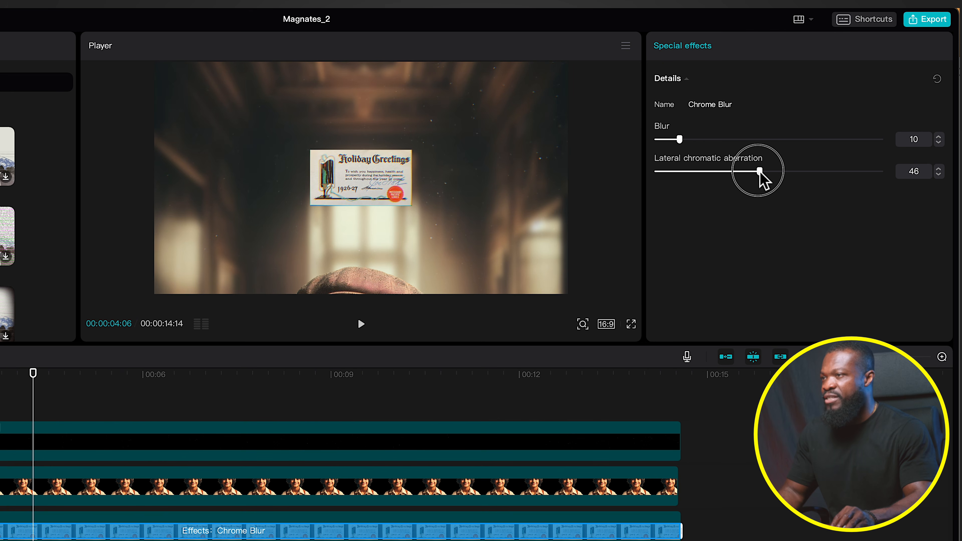
mouse_move(755, 172)
mouse_down()
mouse_move(740, 172)
mouse_move(753, 172)
mouse_up()
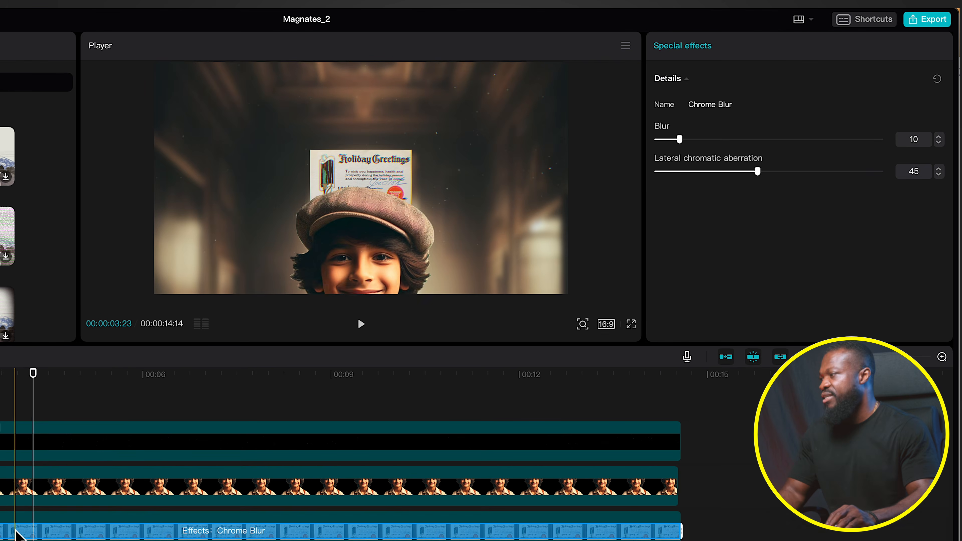
Warm the holiday card's color temperature slightly and set its fade to 79
click(119, 528)
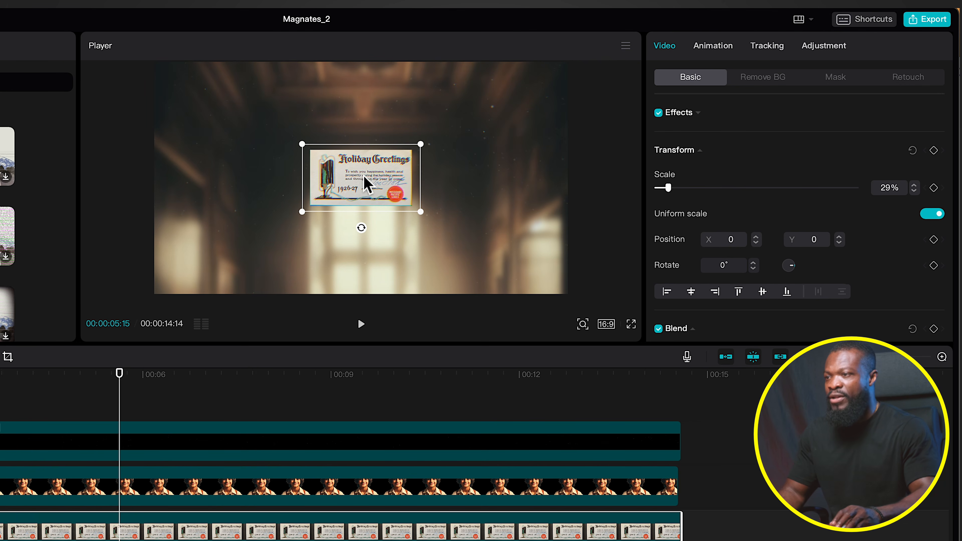
click(819, 51)
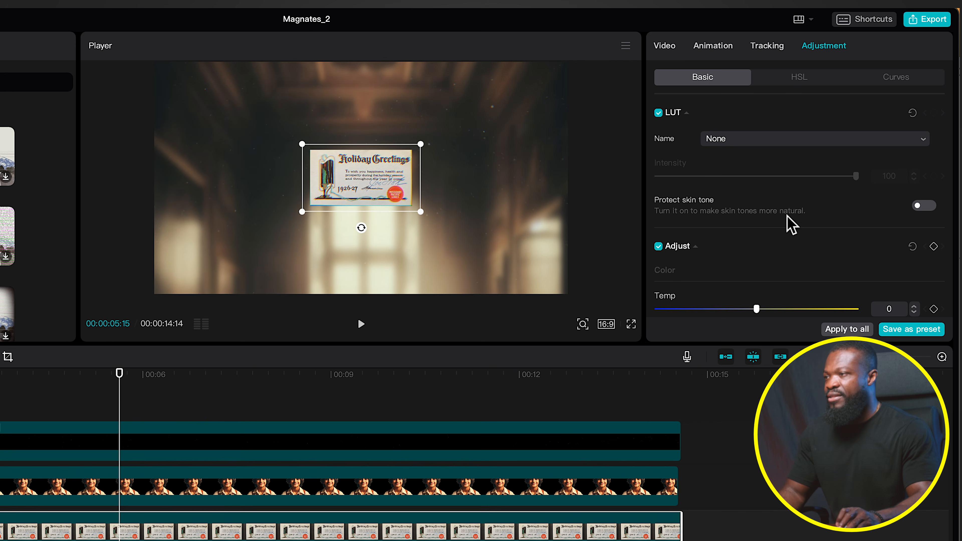
scroll(790, 226, down, 3)
click(757, 231)
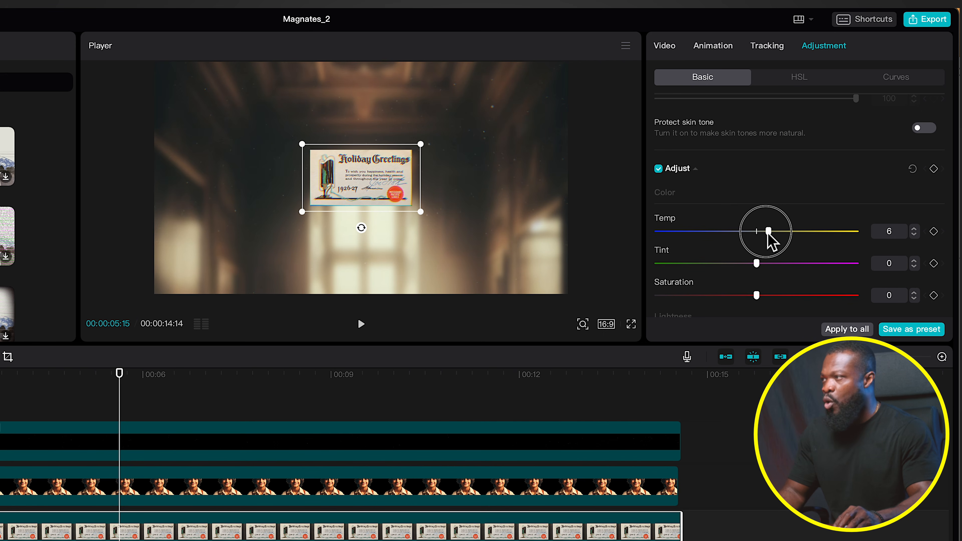
scroll(757, 254, down, 8)
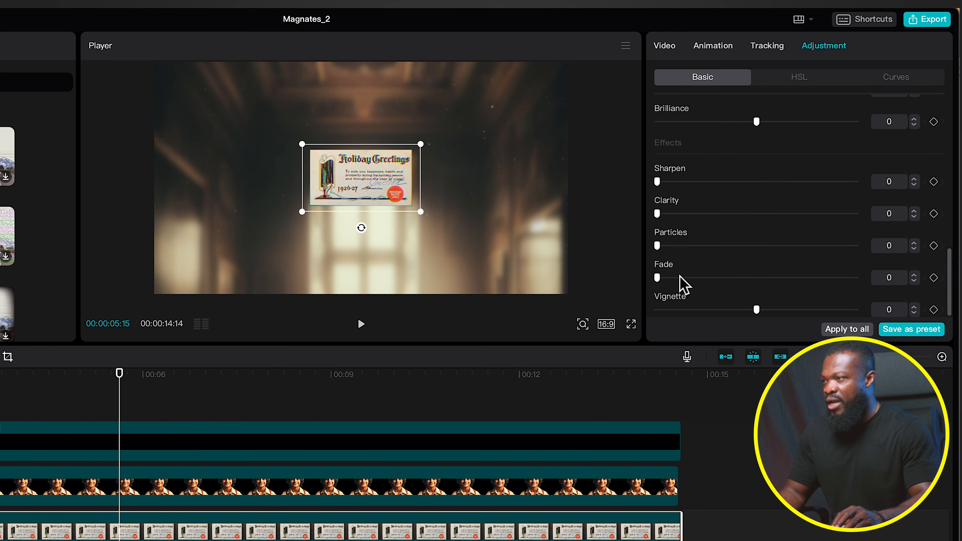
drag(664, 278, 814, 279)
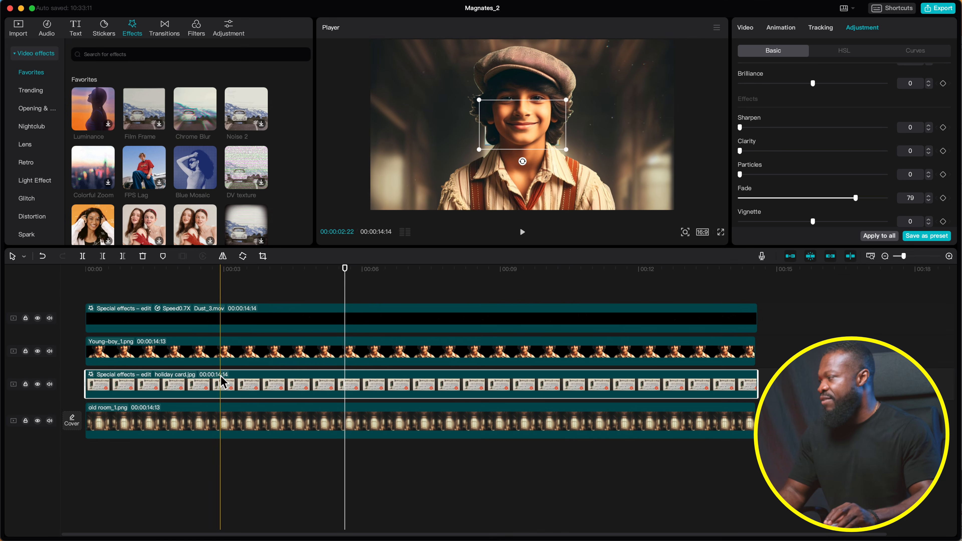
Shift the holiday card clip so that it starts at 00:00:00:05 on the timeline
click(89, 280)
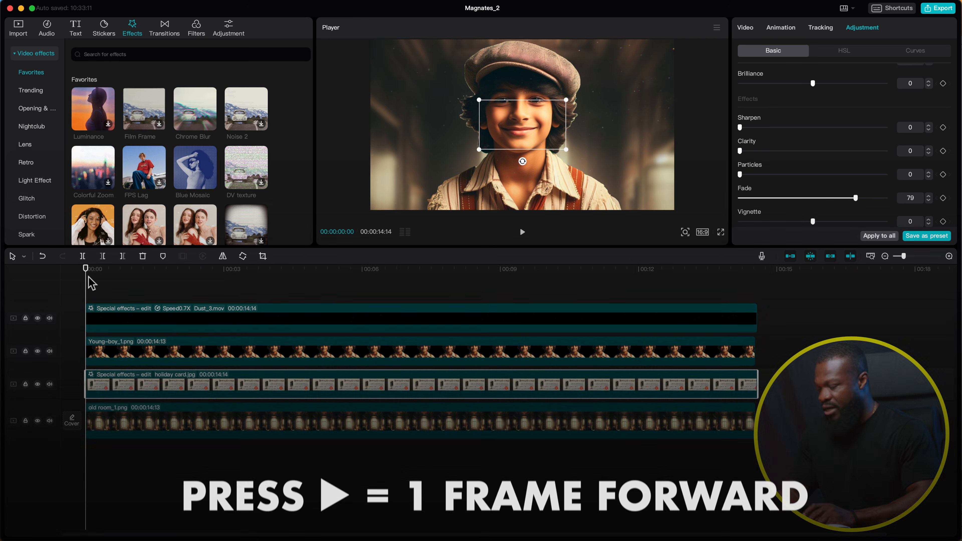
key(Right)
key(Right)
key(Right)
key(Right)
key(Right)
key(Right)
key(Right)
key(Right)
key(Right)
key(Right)
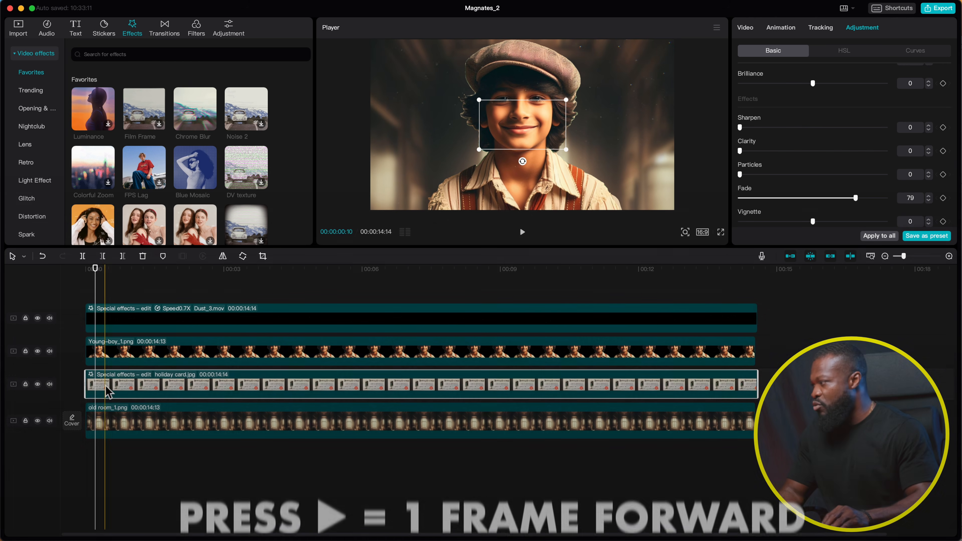
drag(108, 392, 117, 392)
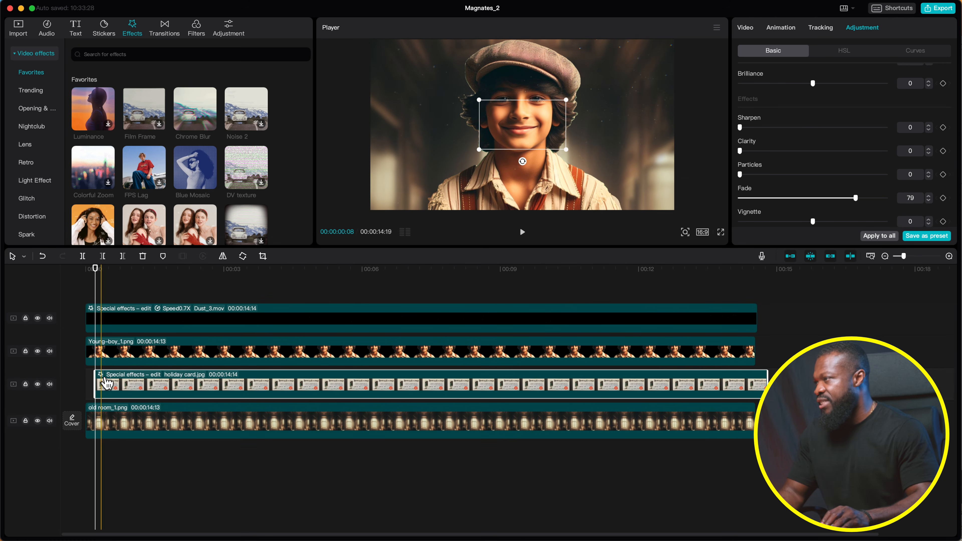
Add transform keyframes to the card at 00:00:00:05 and 00:00:01:01, placing the second at X -1339, Y 366 with a -31° rotation
click(745, 28)
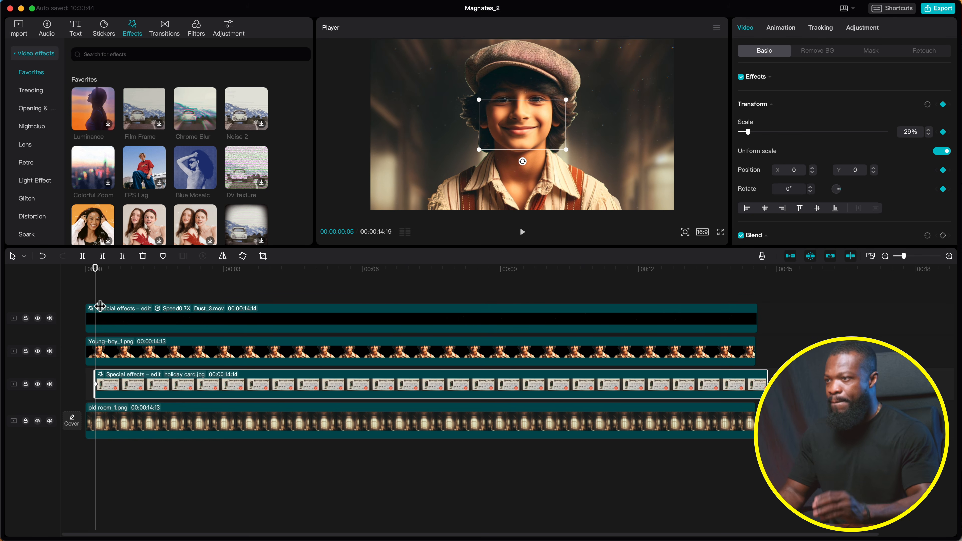
key(space)
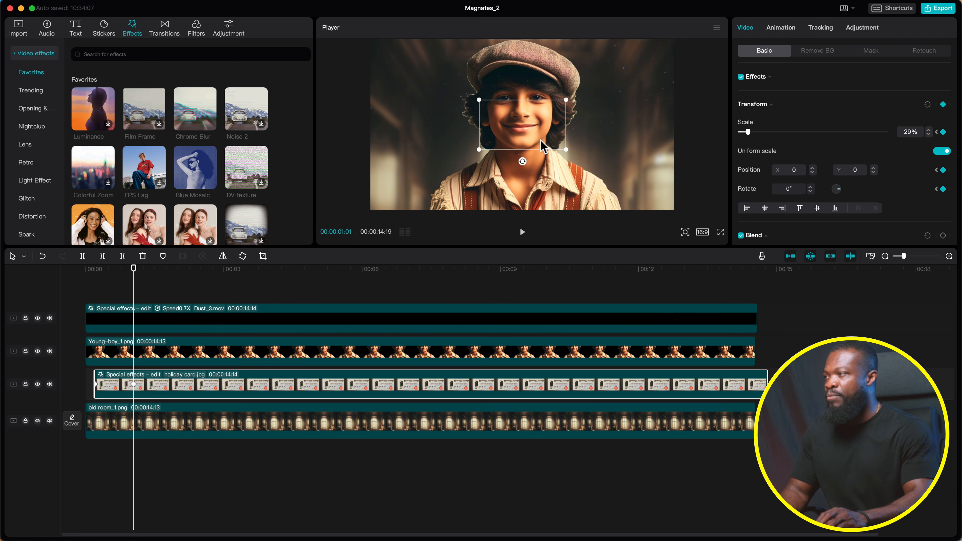
drag(494, 113, 414, 100)
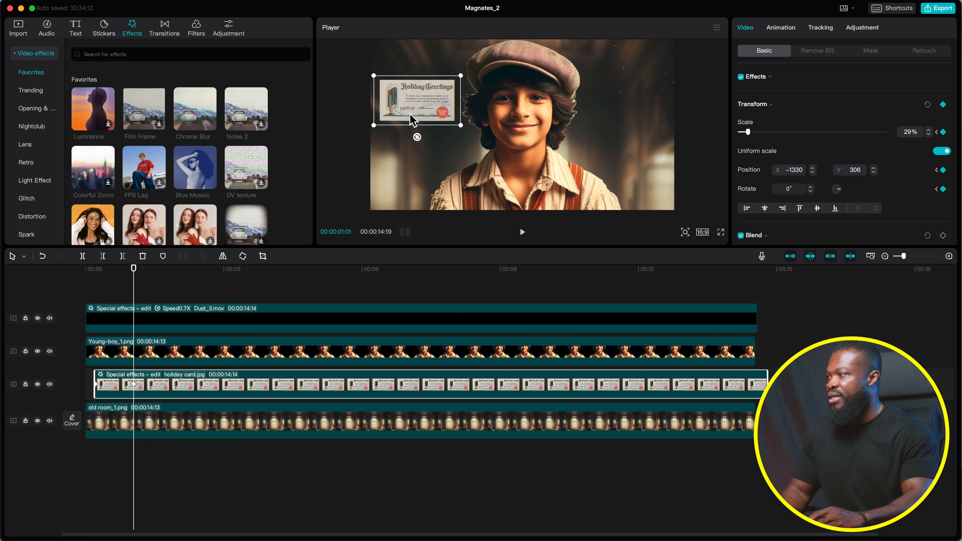
drag(418, 138, 432, 129)
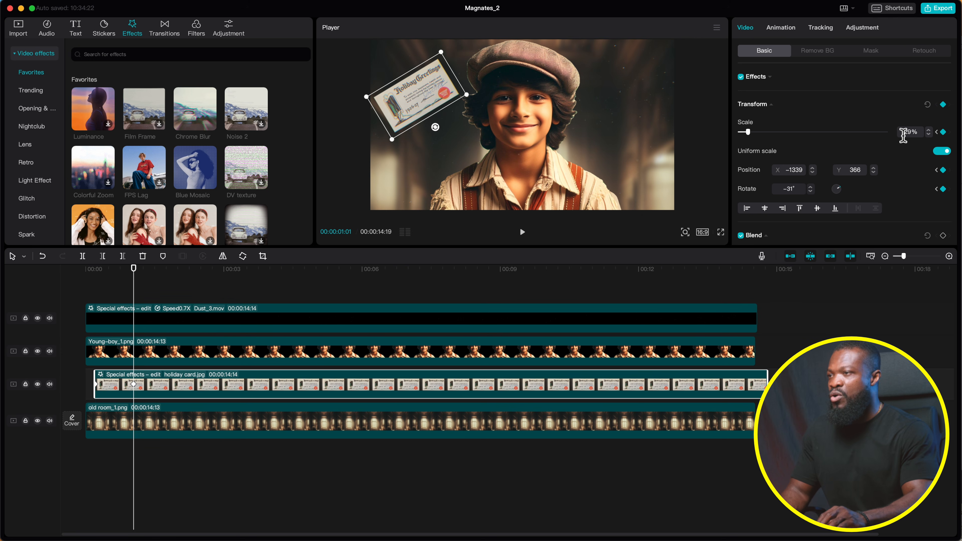
Set the holiday card's scale to 24% at both of its transform keyframes
text(20)
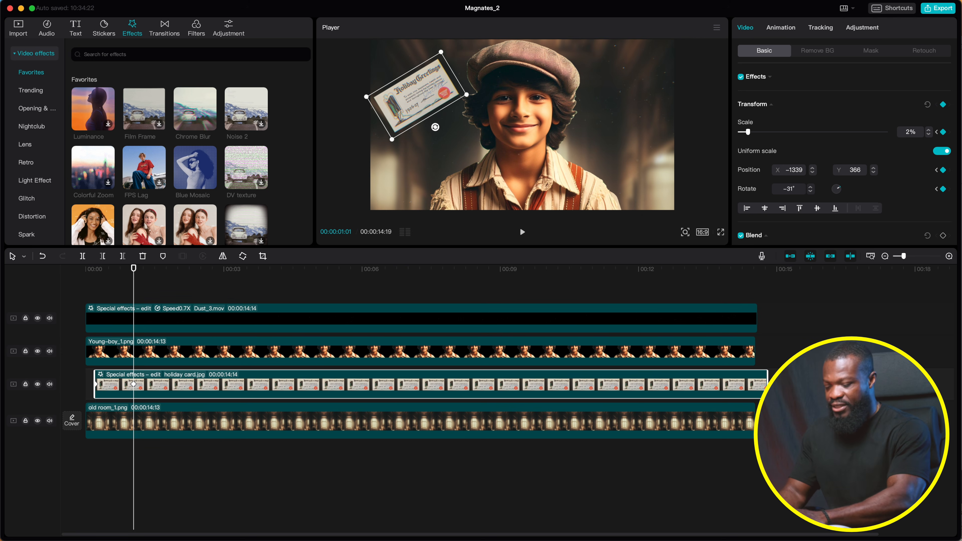
key(Return)
text(24)
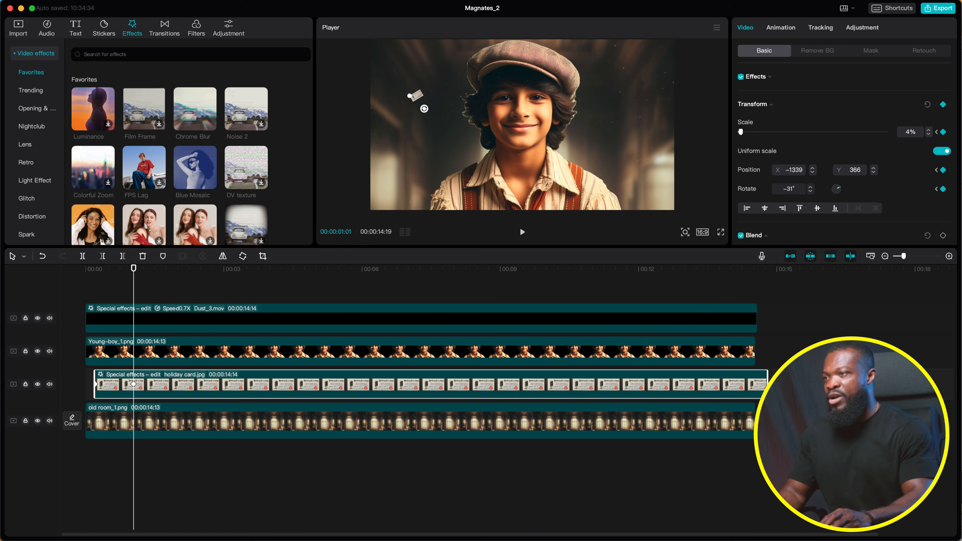
click(938, 131)
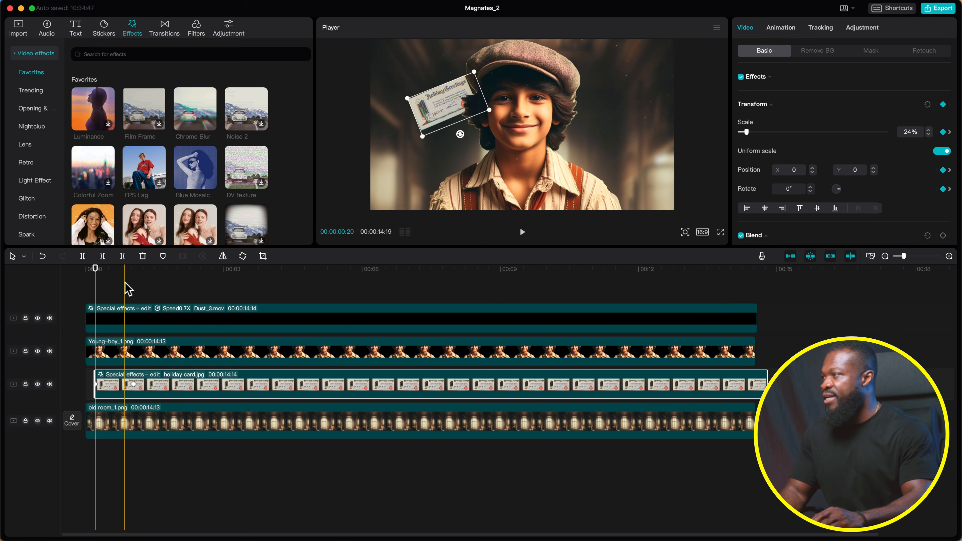
Play back the card's motion, and apply curved easing to both X position keyframes in its keyframe graph
key(space)
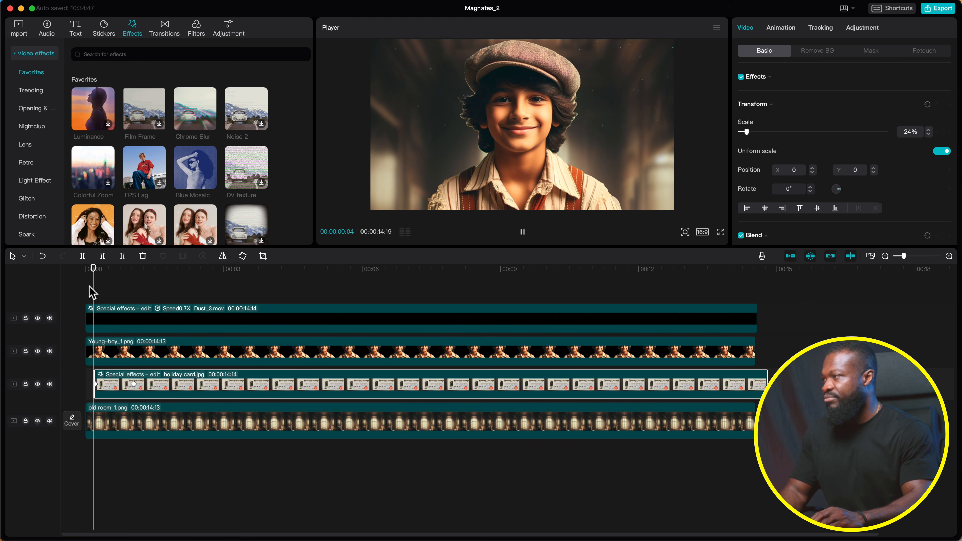
key(space)
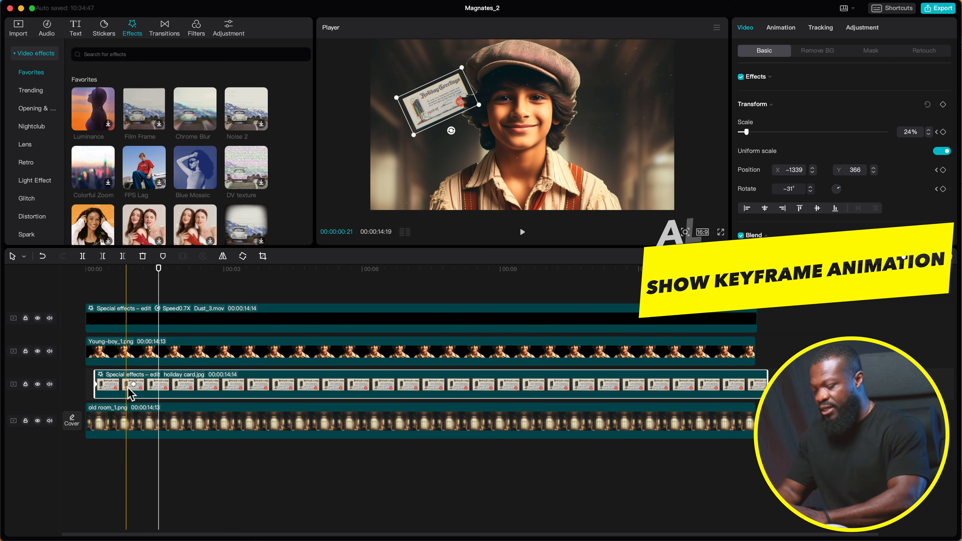
key(alt+k)
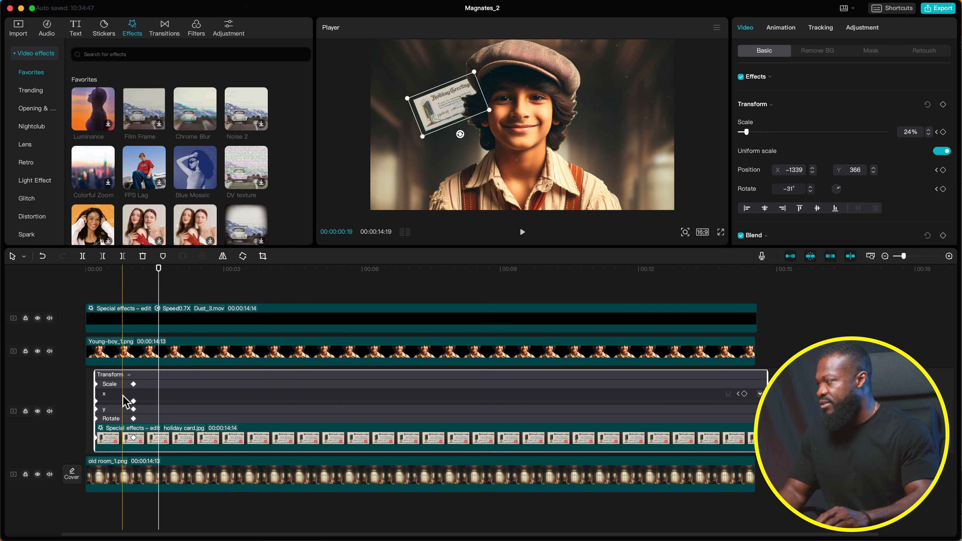
click(129, 398)
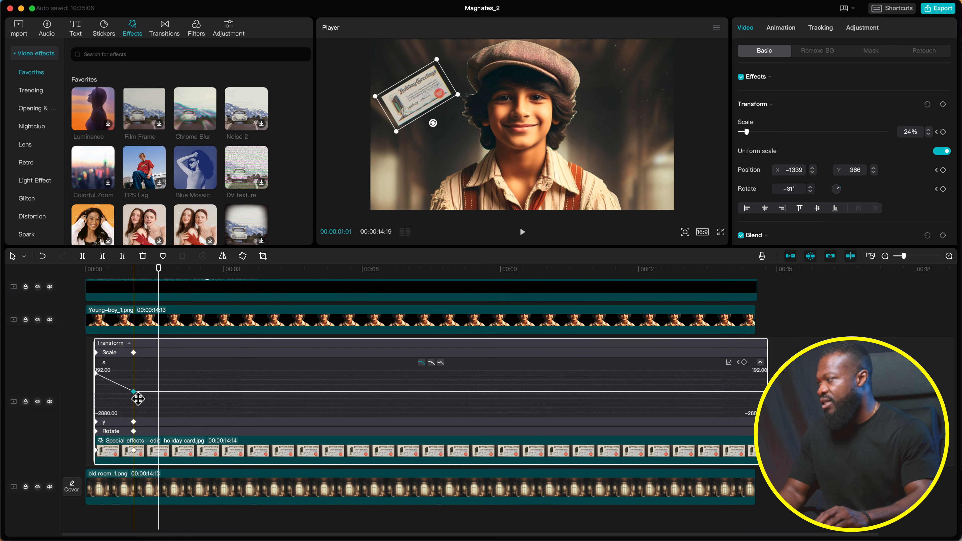
click(432, 363)
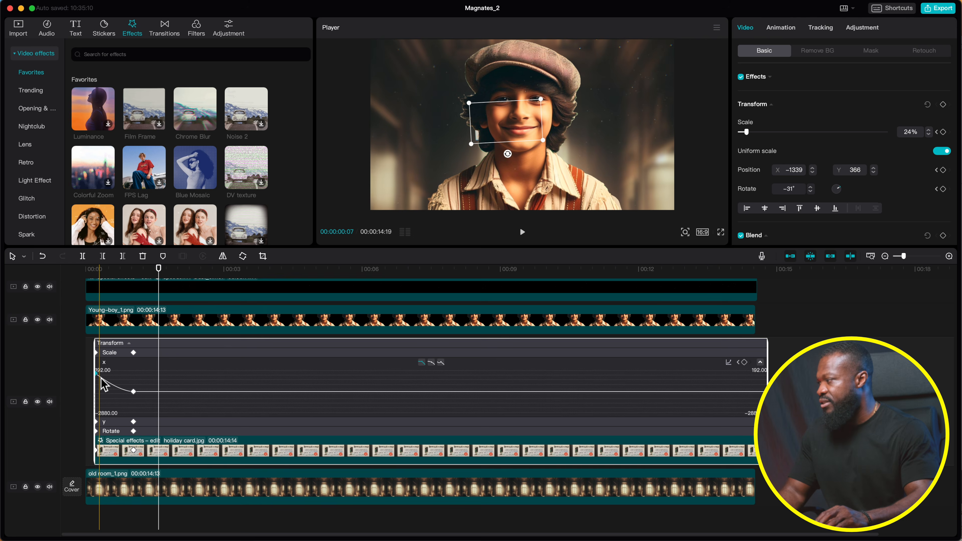
click(432, 364)
Apply curved easing to both of the holiday card's Y position keyframes, and hide its keyframe graph
click(119, 423)
click(122, 408)
click(133, 400)
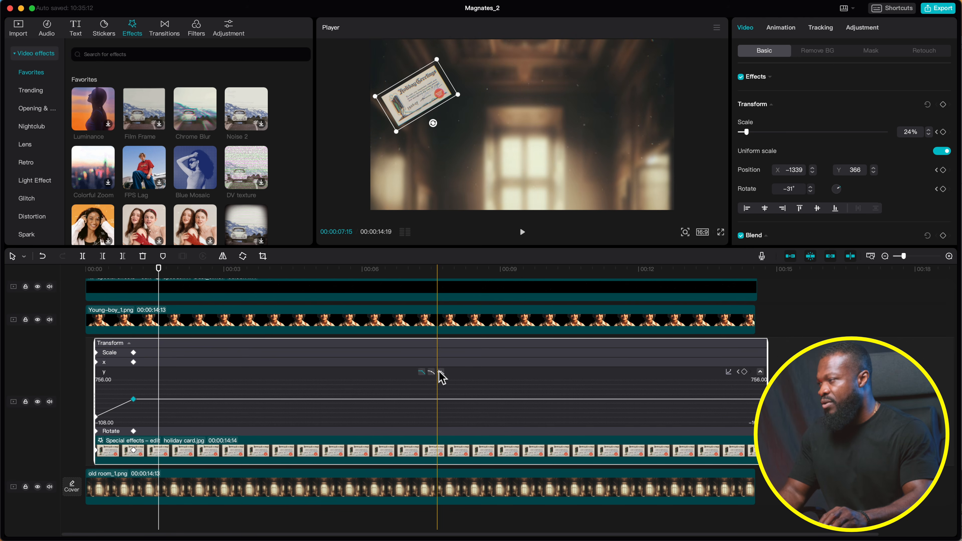
click(432, 372)
click(98, 417)
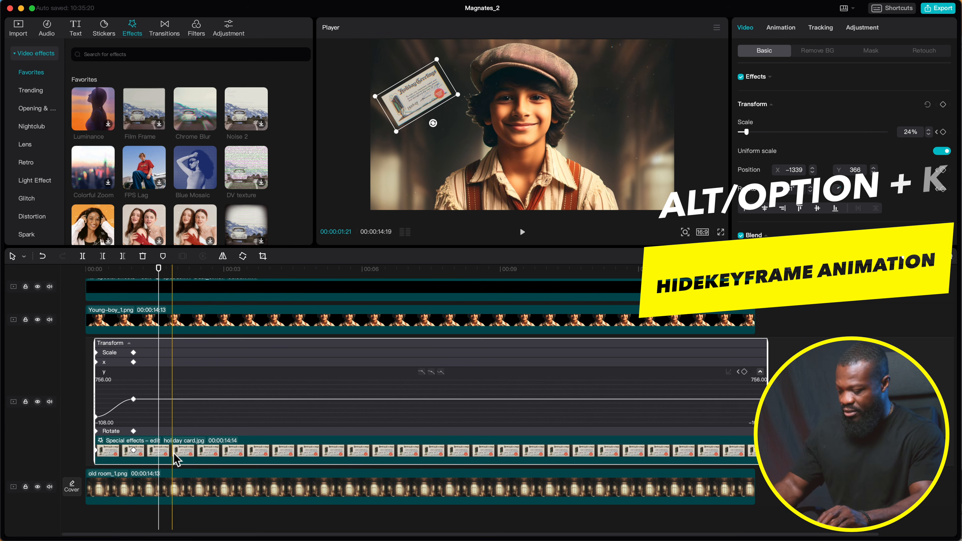
key(alt+k)
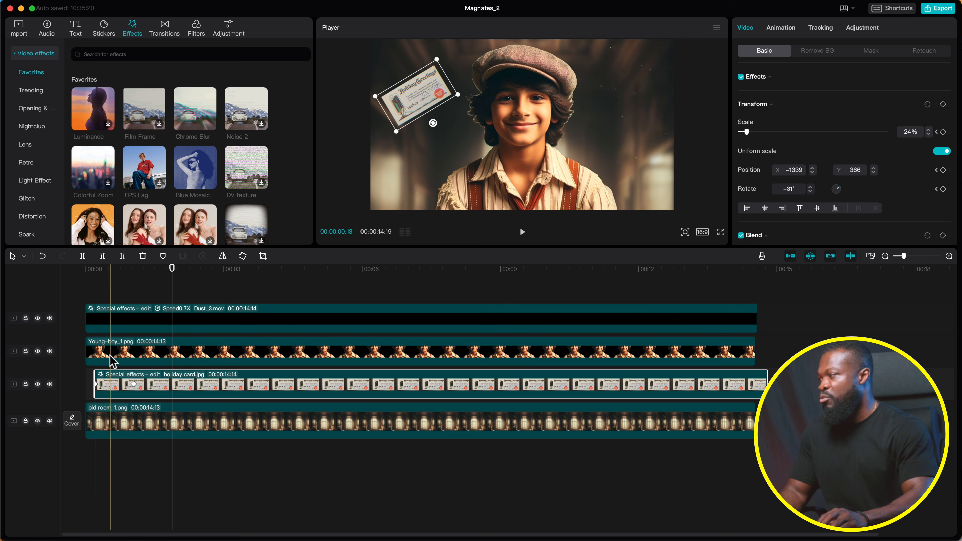
Add a 22% scale keyframe to the holiday card at the boy clip's middle keyframe, 00:00:03:08
click(181, 357)
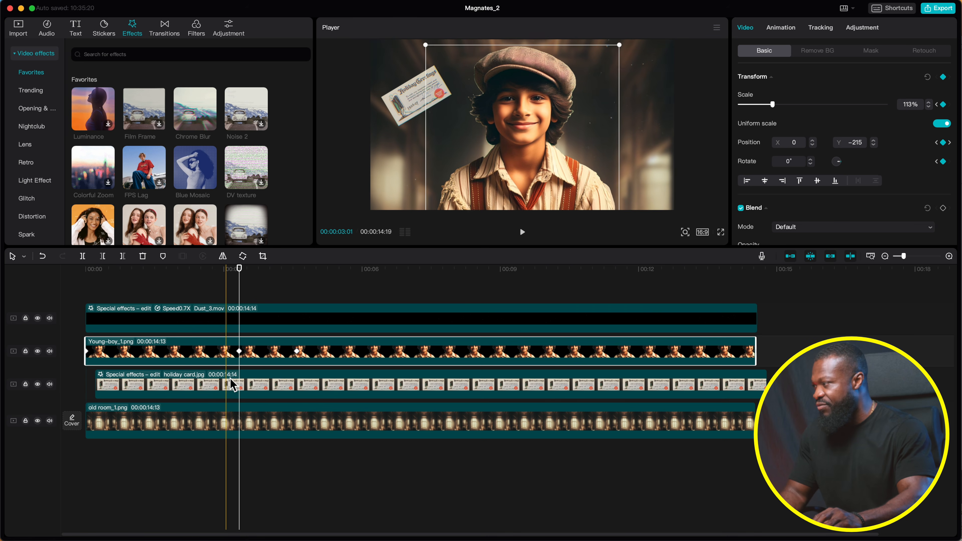
click(243, 393)
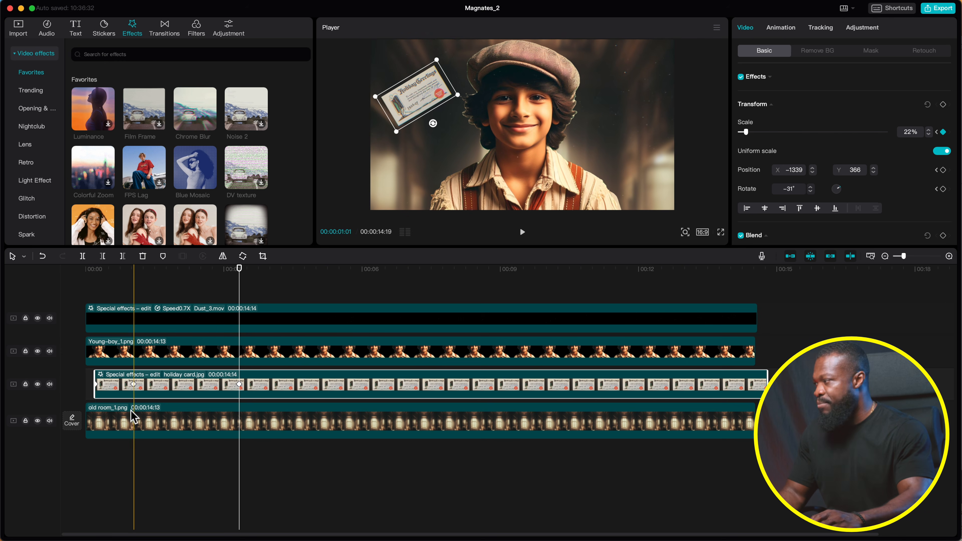
click(939, 133)
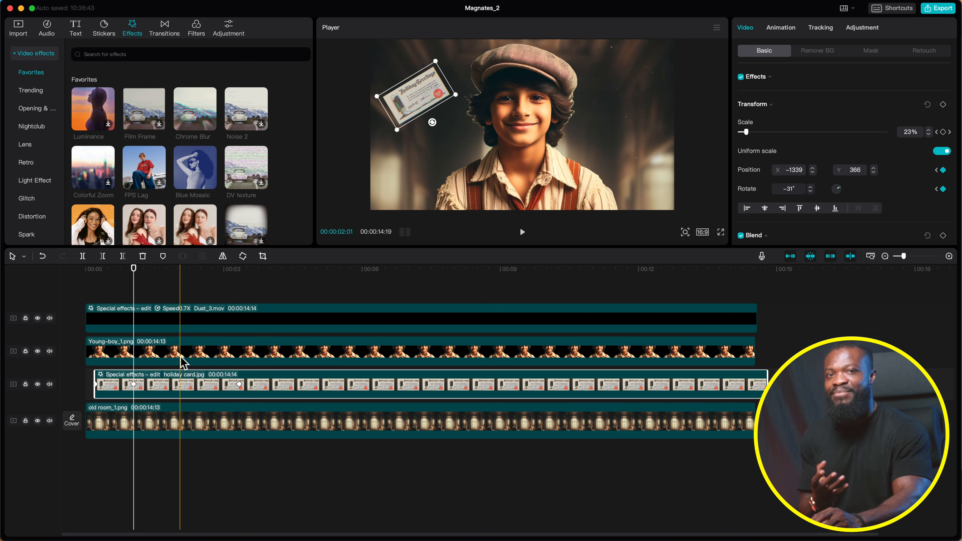
click(199, 289)
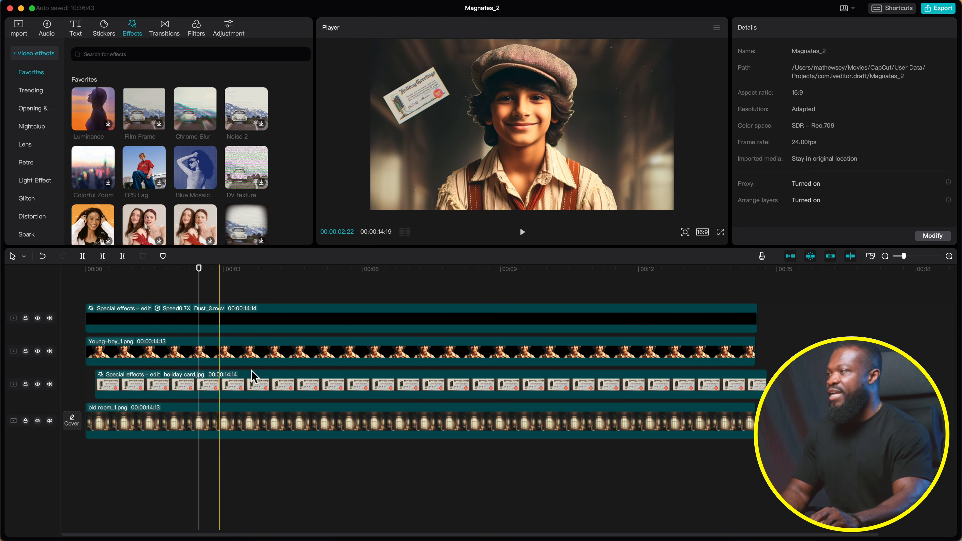
Add Beech nut.jpg on a new track above the holiday card, aligned with the card's start, and extend it to 00:00:14:09
click(17, 34)
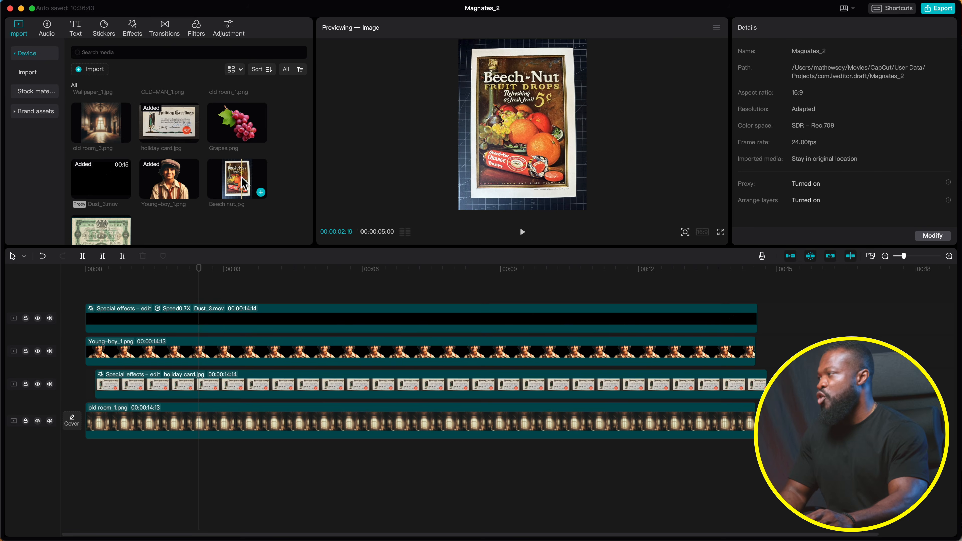
drag(242, 184, 96, 375)
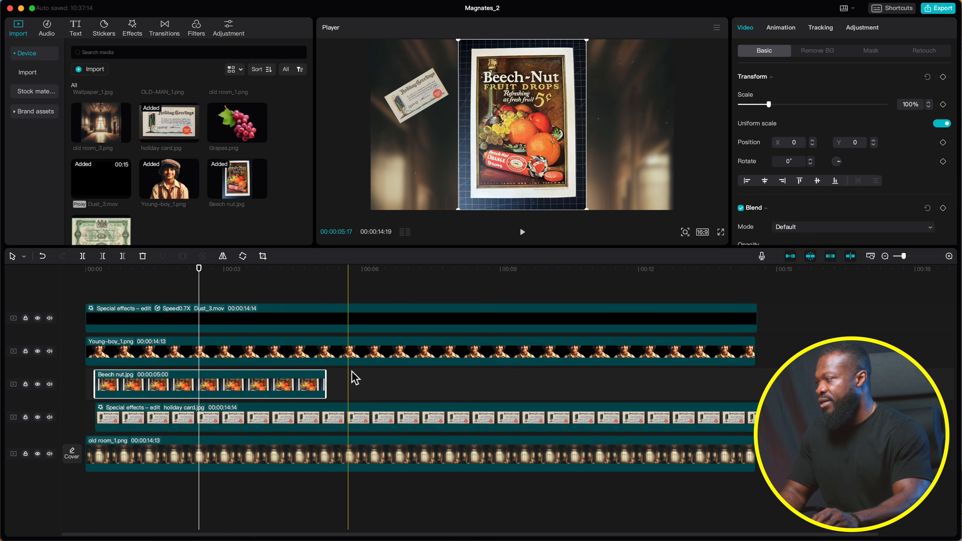
drag(329, 387, 761, 391)
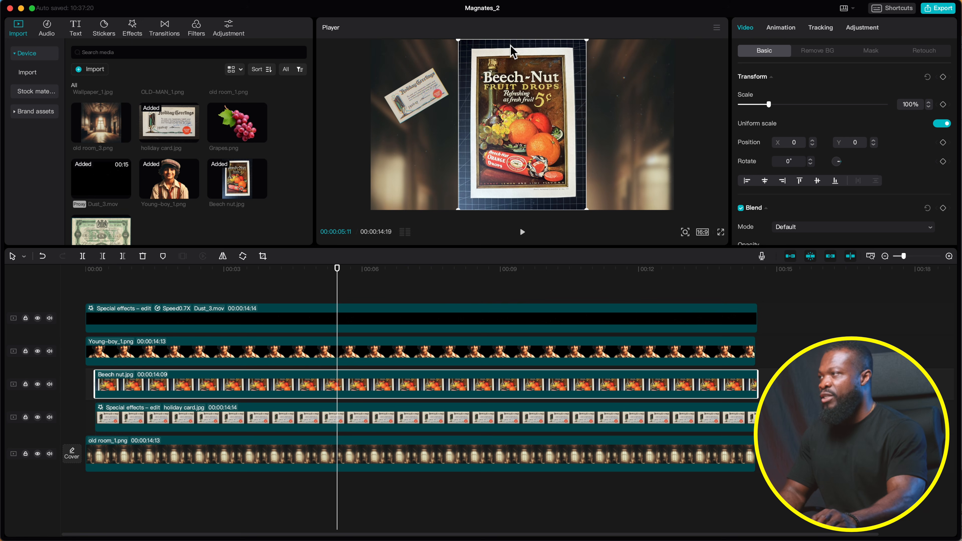
Crop the poster to its border with a rectangle mask of about 922 × 1317 rotated -1°, and reduce the poster's scale to 49%
click(872, 52)
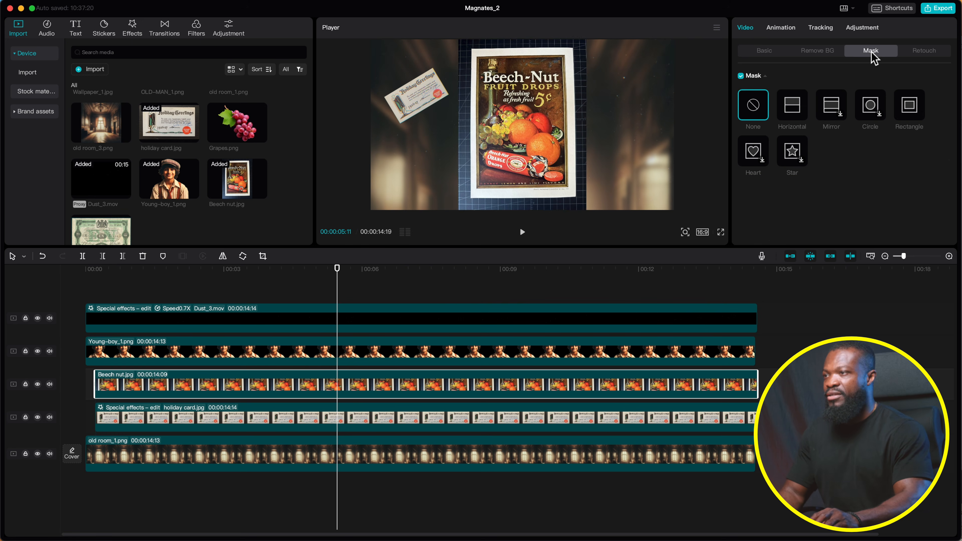
click(913, 111)
mouse_move(555, 82)
mouse_down()
mouse_move(578, 66)
mouse_move(539, 87)
mouse_up()
drag(577, 117, 575, 117)
click(808, 220)
drag(571, 49, 569, 51)
drag(533, 93, 535, 94)
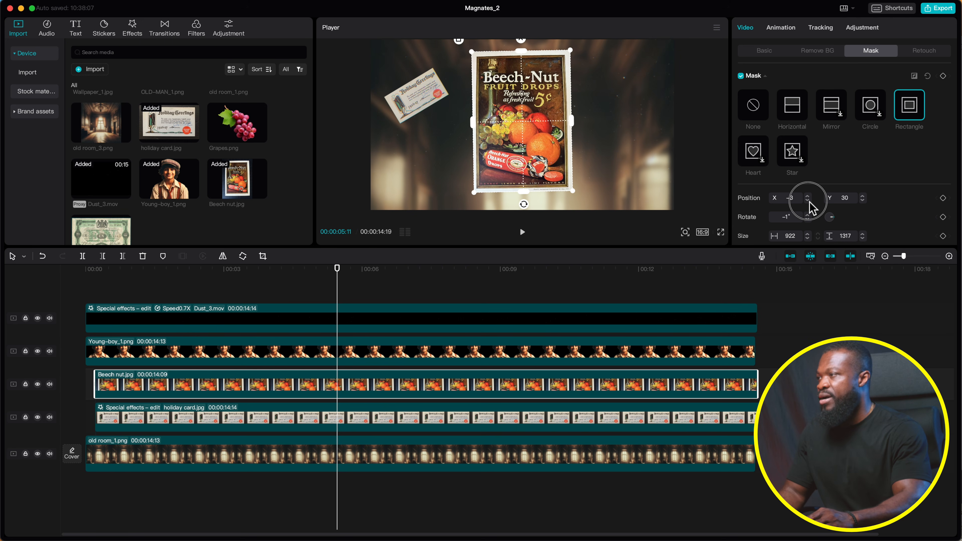
click(765, 52)
drag(770, 105, 759, 105)
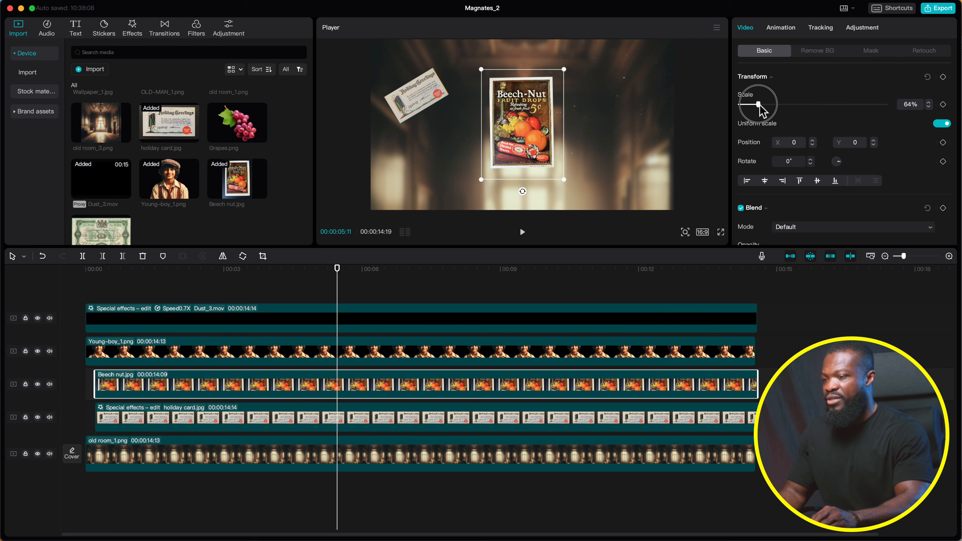
Shift the Beech nut clip so that it starts at 00:00:00:21, a few frames before the card's second keyframe
click(134, 424)
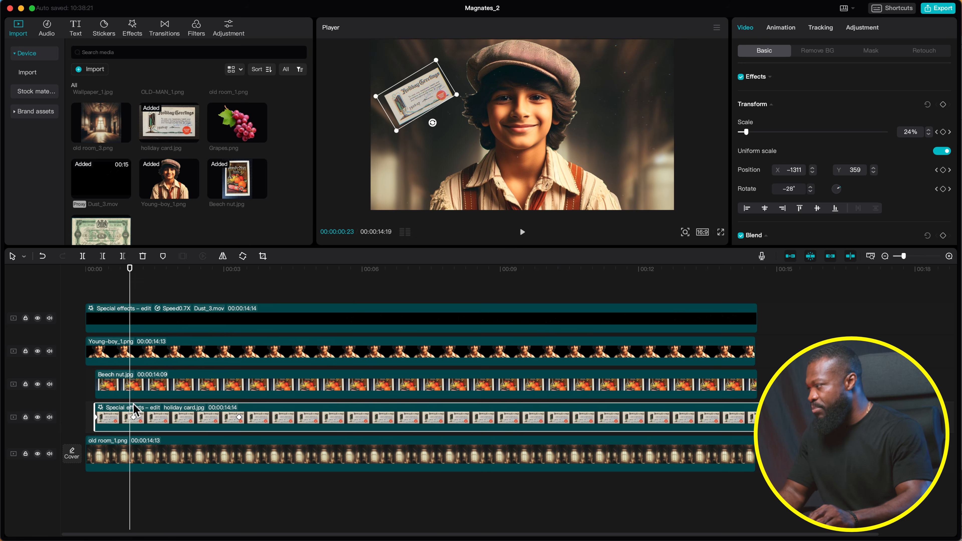
click(134, 270)
key(Left)
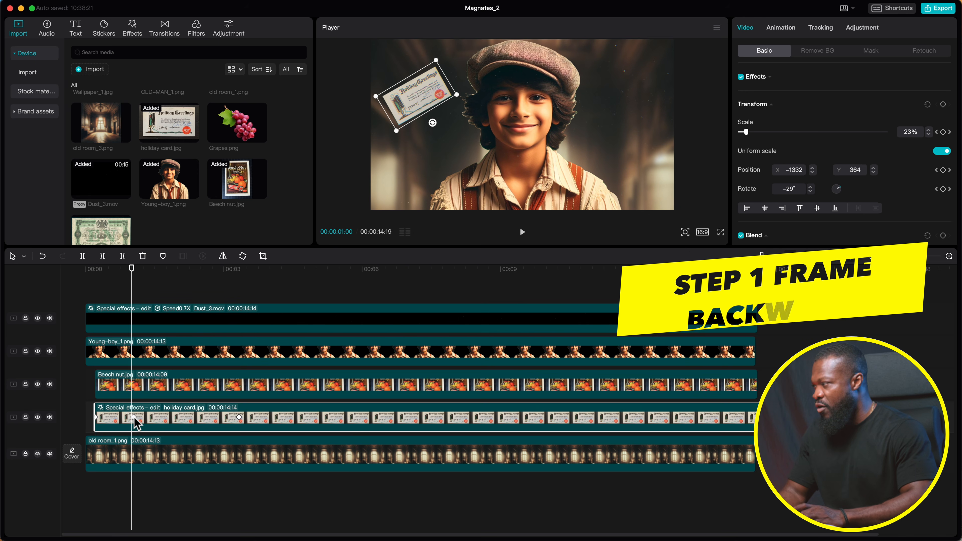
key(Left)
key(Left)
key(Left)
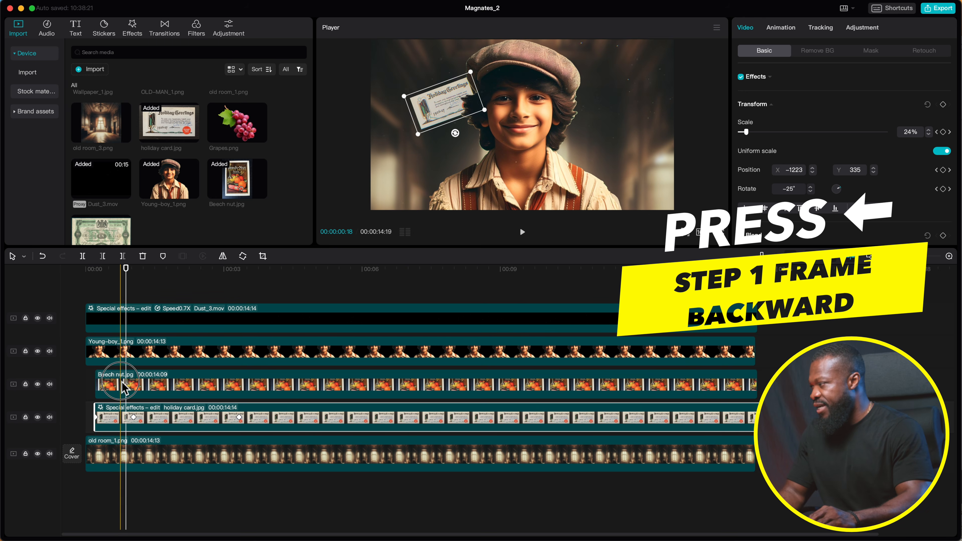
drag(126, 389, 153, 388)
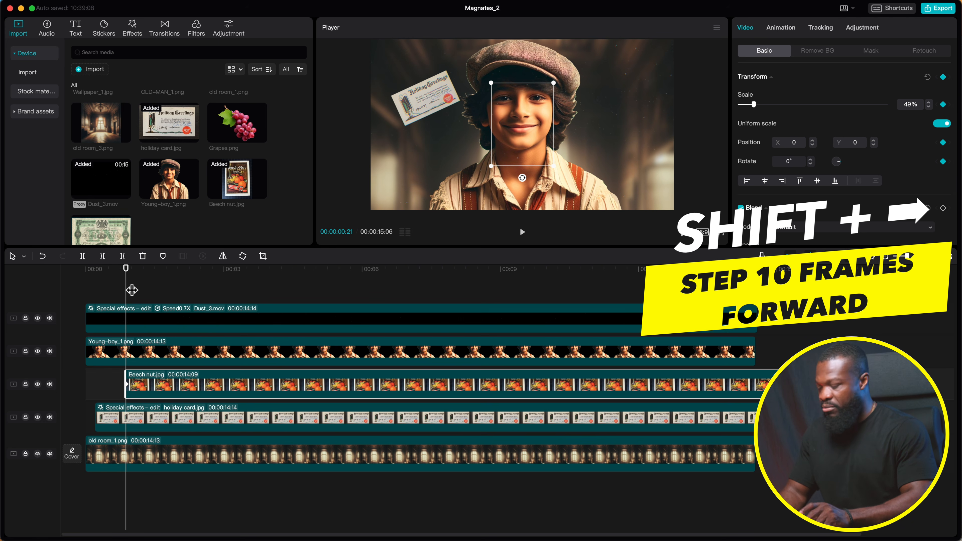
Keyframe the poster's transform from the clip start to 00:00:01:07, moving it to X 1336, Y -550 with a 31° rotation
key(shift+Right)
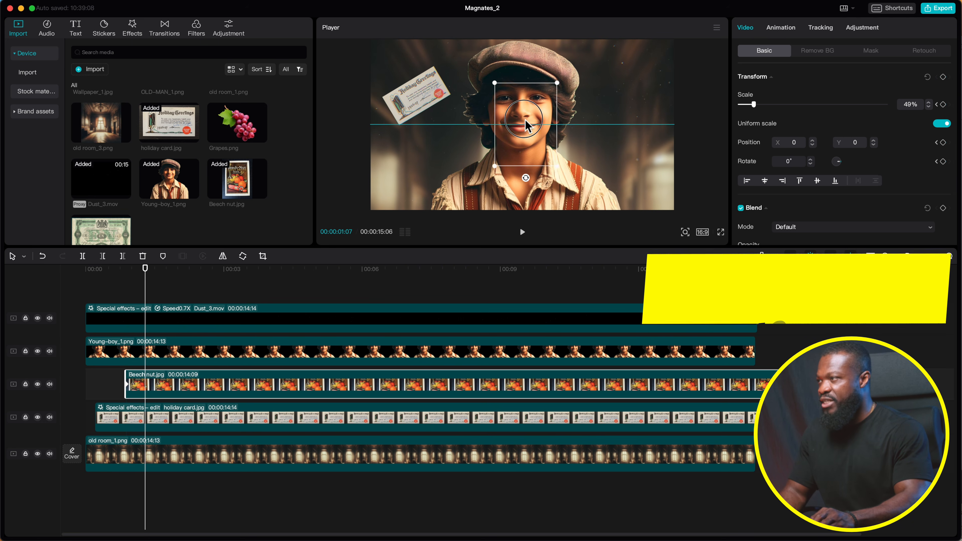
drag(522, 120, 644, 149)
drag(643, 203, 612, 211)
drag(630, 153, 616, 168)
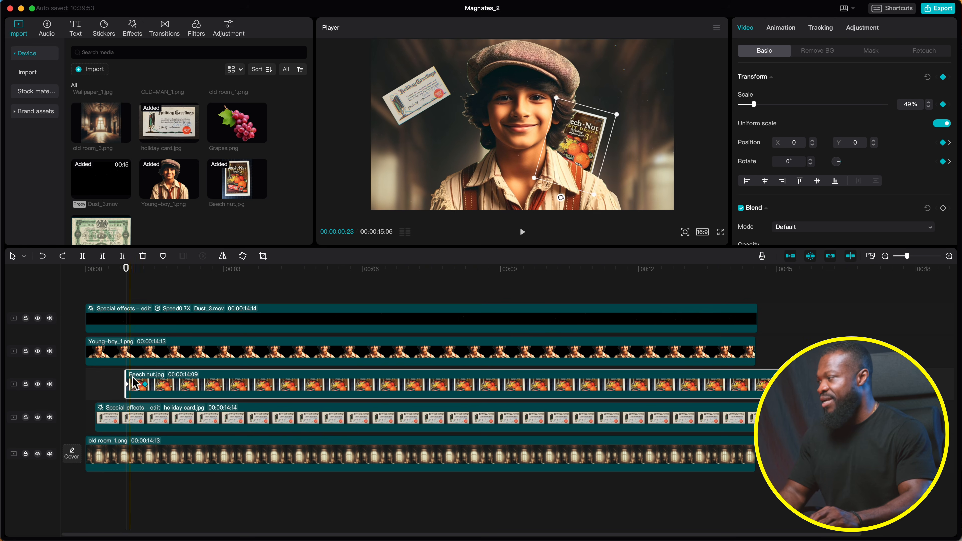
Move the poster's second keyframe about ten frames forward, and place the poster at X 1324, Y -512 at 00:00:02:07
click(151, 275)
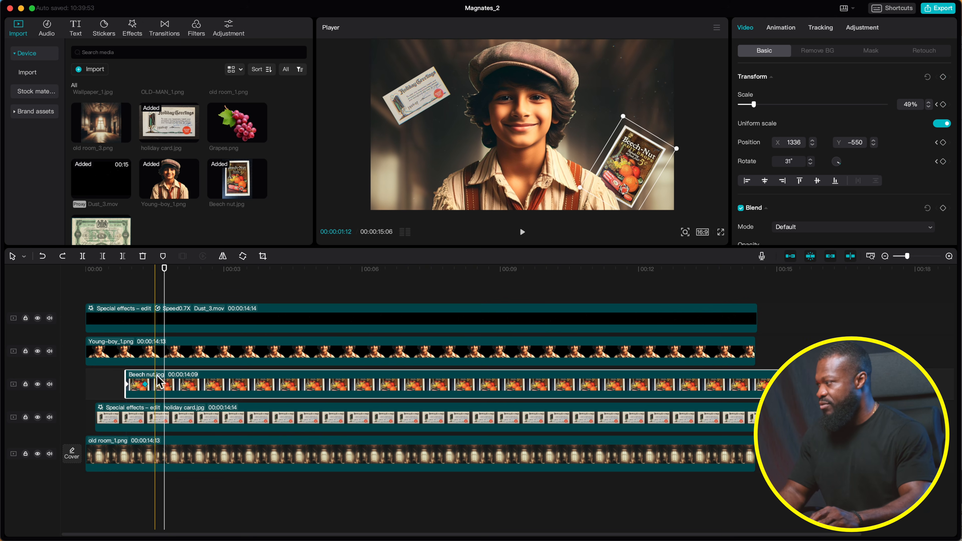
click(159, 386)
drag(159, 386, 166, 386)
click(125, 271)
key(space)
key(space)
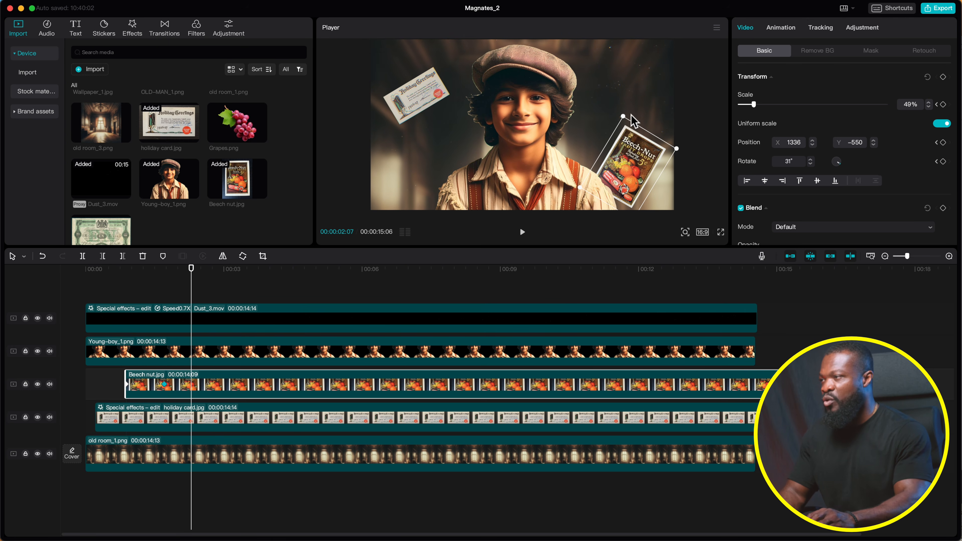
drag(623, 193, 622, 190)
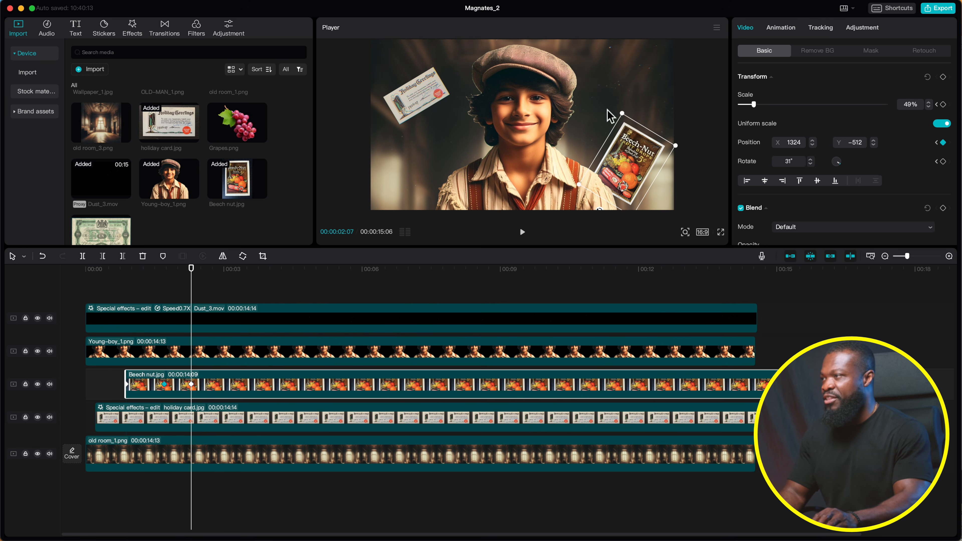
Add a marker to the boy clip at its 00:00:03:08 keyframe, and set the poster's scale to 46% at that time
click(208, 355)
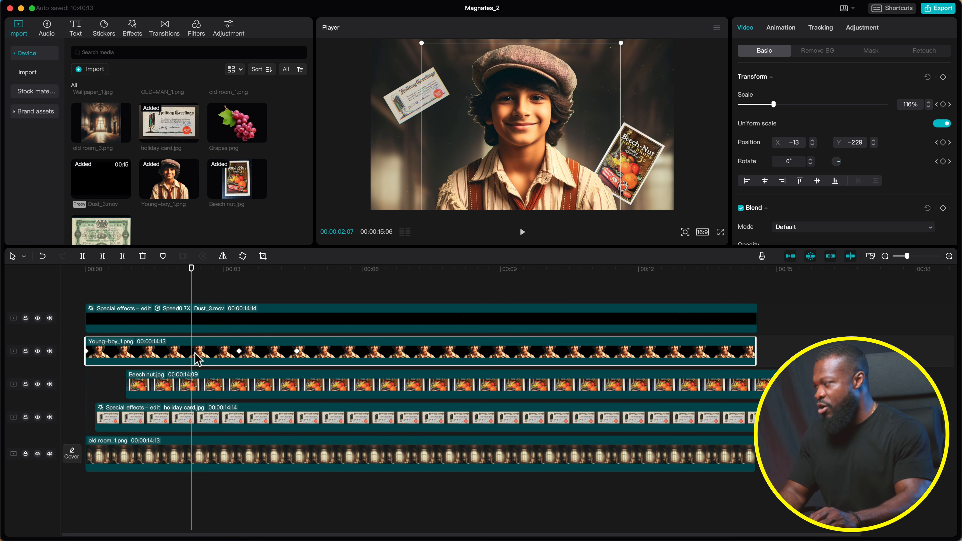
click(240, 281)
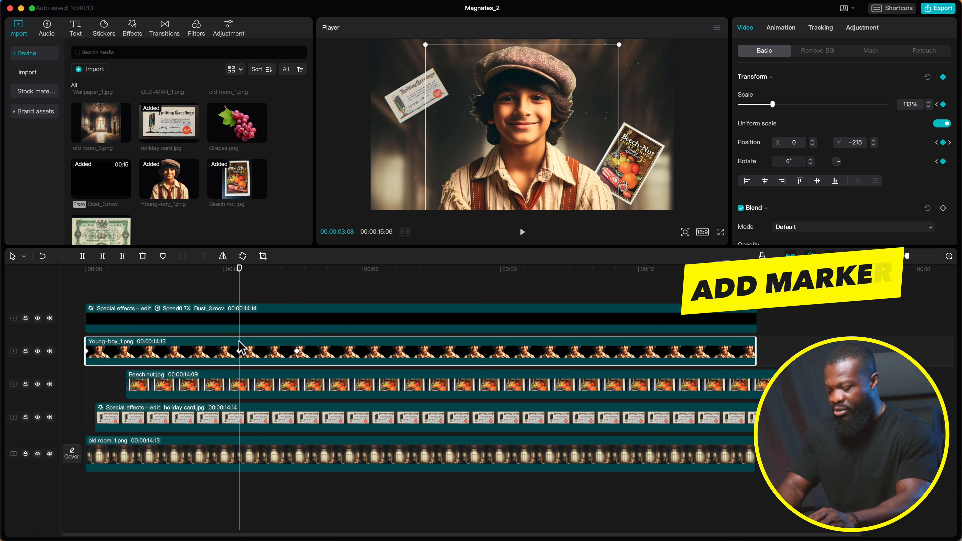
key(m)
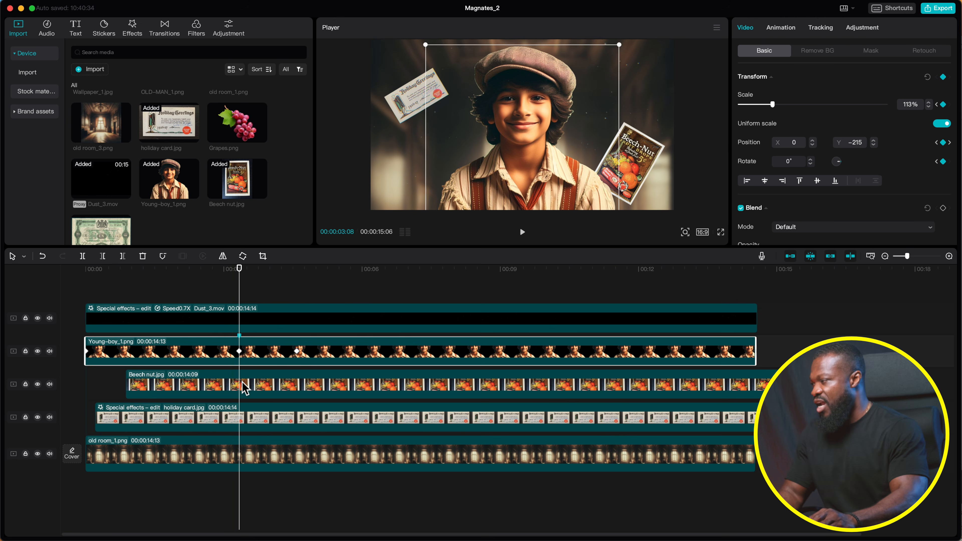
click(234, 392)
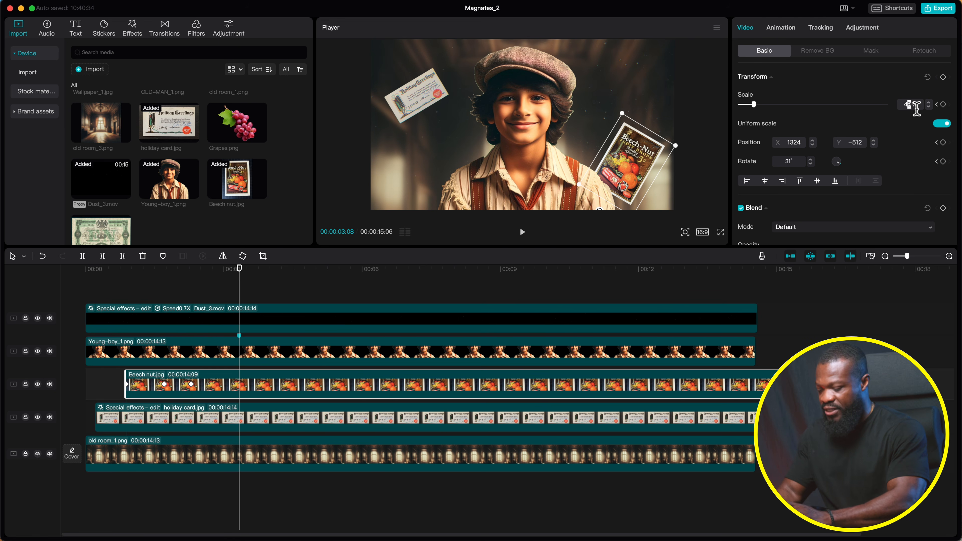
text(6)
key(Return)
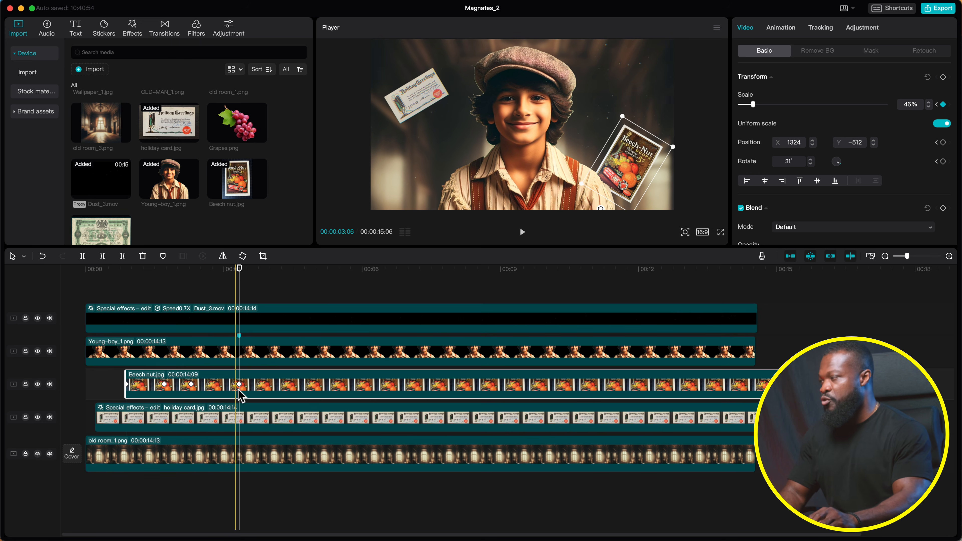
Ease both of the poster's scale keyframes with the smooth preset curve, and close the clip's keyframe animation view
key(alt+k)
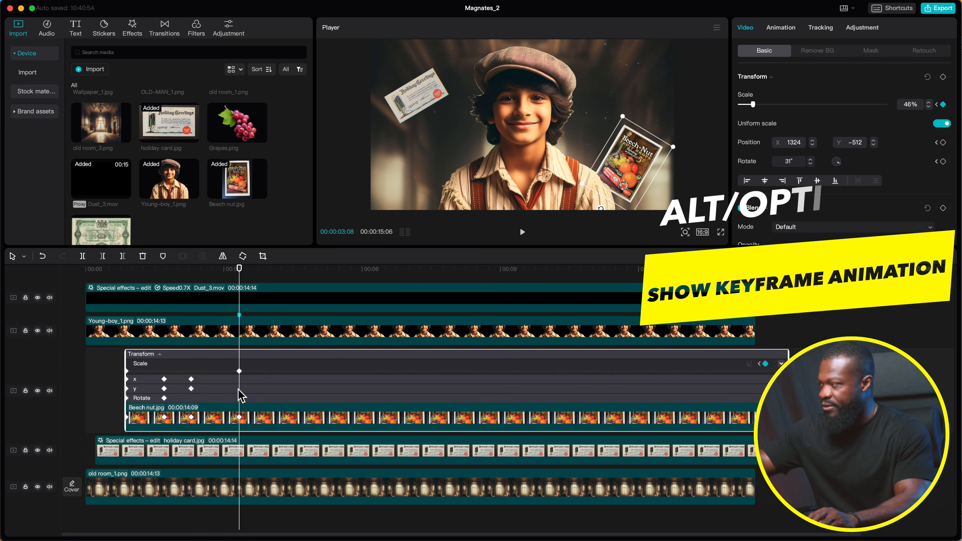
click(208, 364)
click(239, 362)
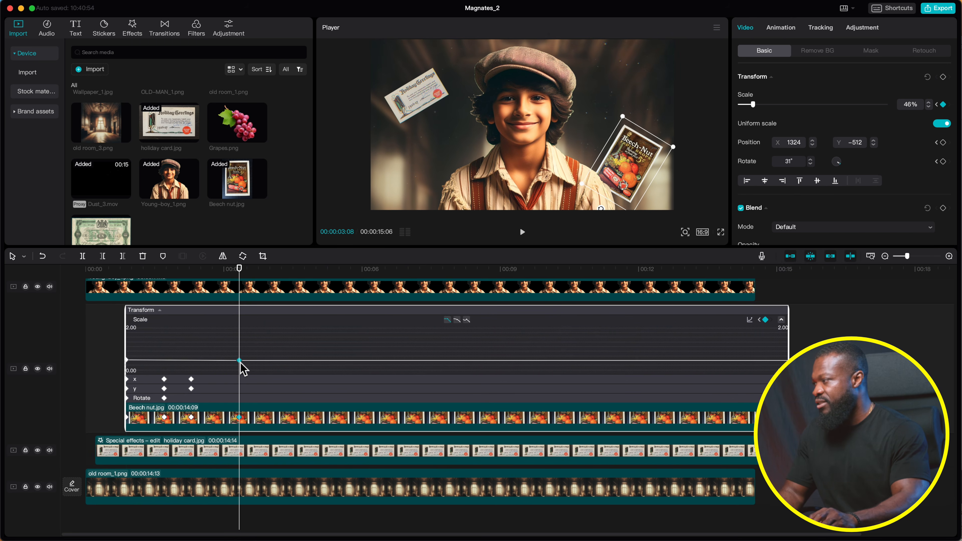
click(457, 321)
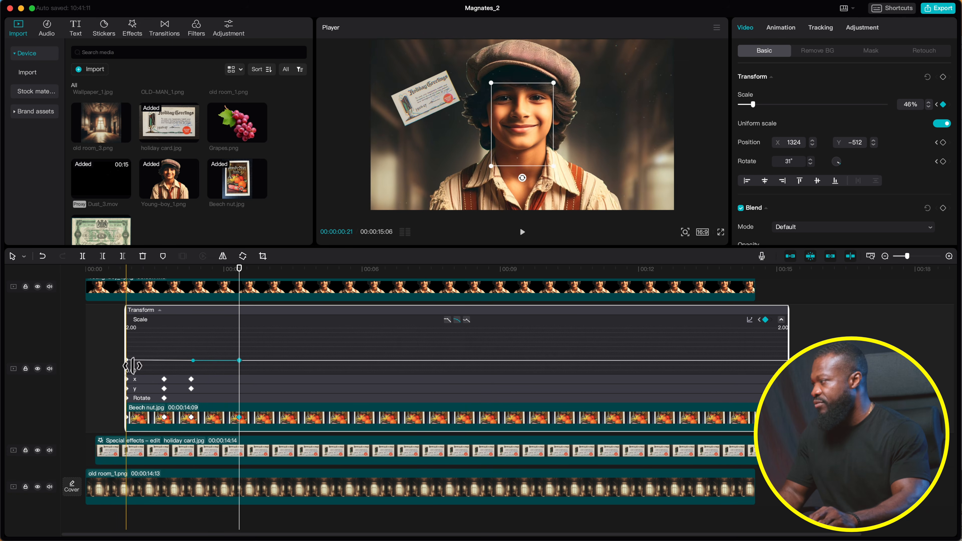
click(127, 360)
click(457, 320)
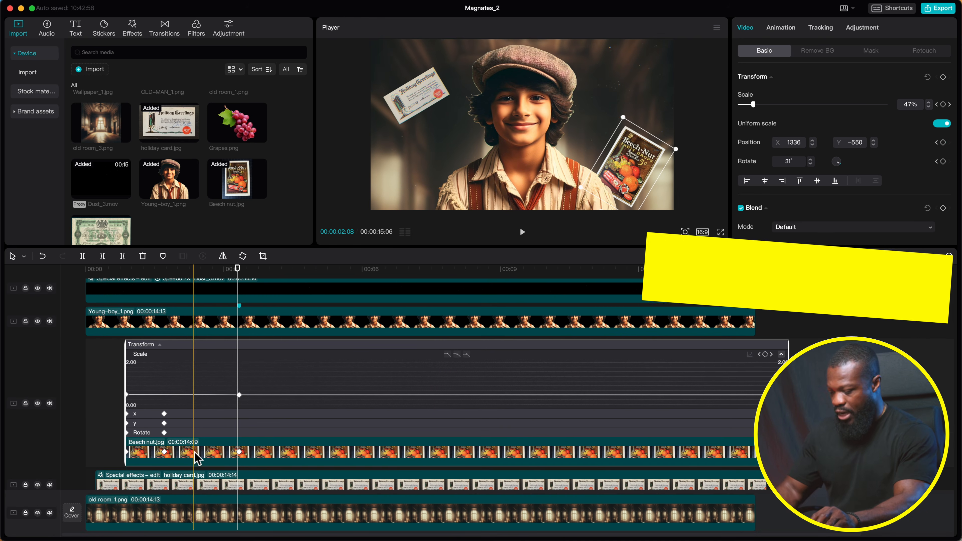
key(alt+k)
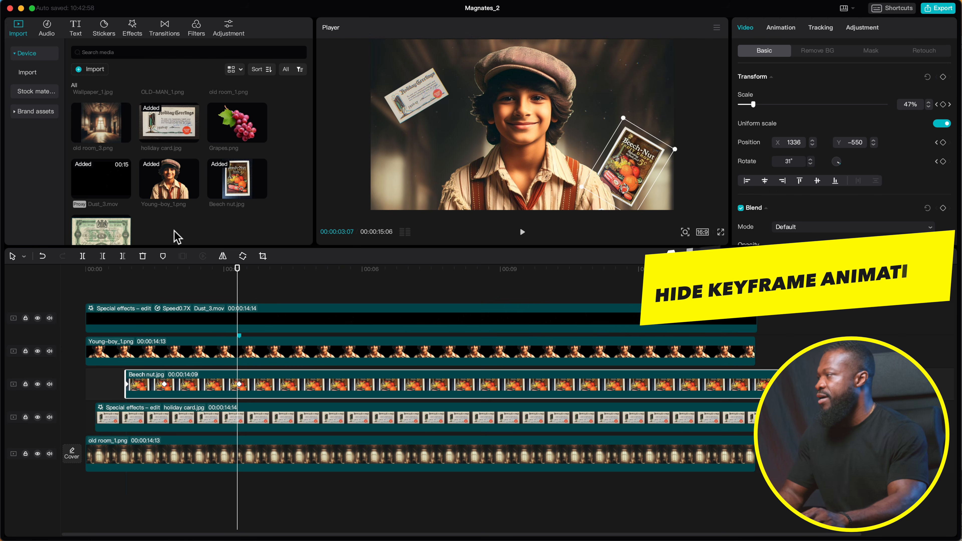
Add Wallpaper_1.jpg to the timeline on a new track between the boy clip and the Beech nut clip
scroll(176, 227, up, 3)
drag(97, 111, 201, 394)
click(186, 427)
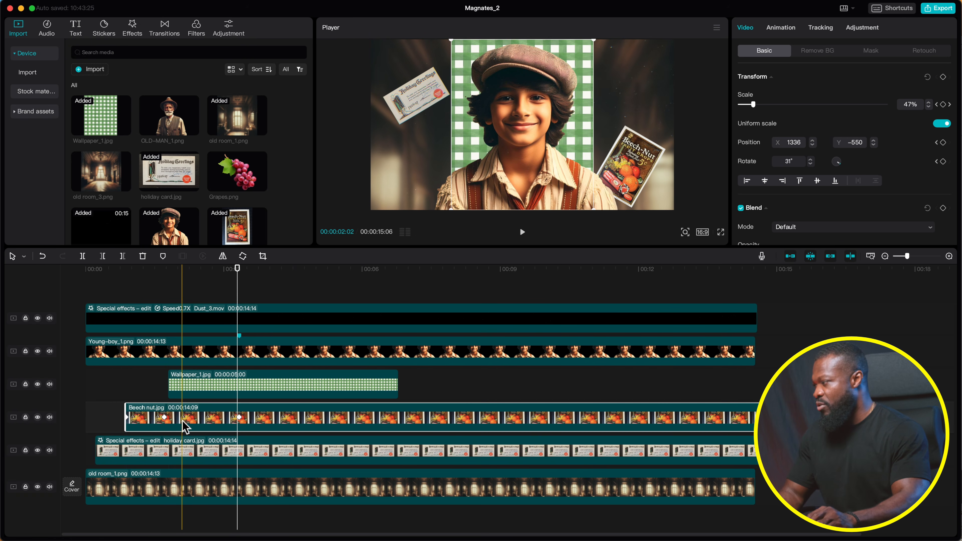
Make the wallpaper clip run from 00:00:01:13 to the end of the boy clip, and scale the wallpaper to 45%
click(164, 269)
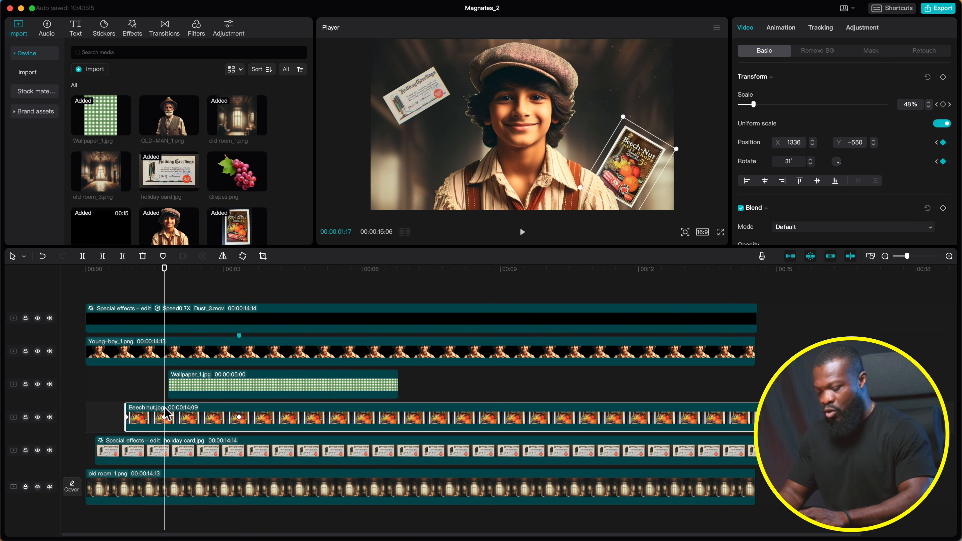
key(Left)
key(Left)
key(Left)
key(Left)
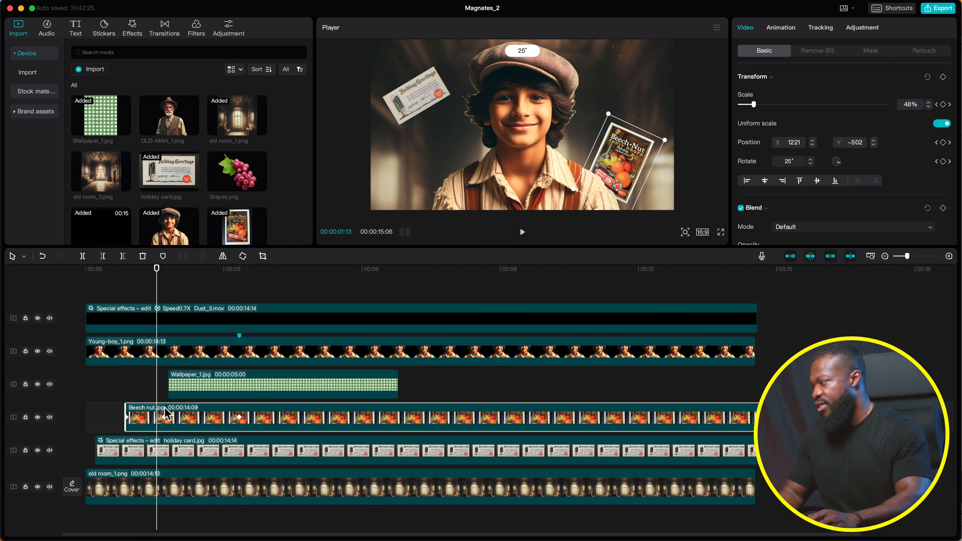
drag(189, 387, 180, 389)
drag(388, 387, 753, 389)
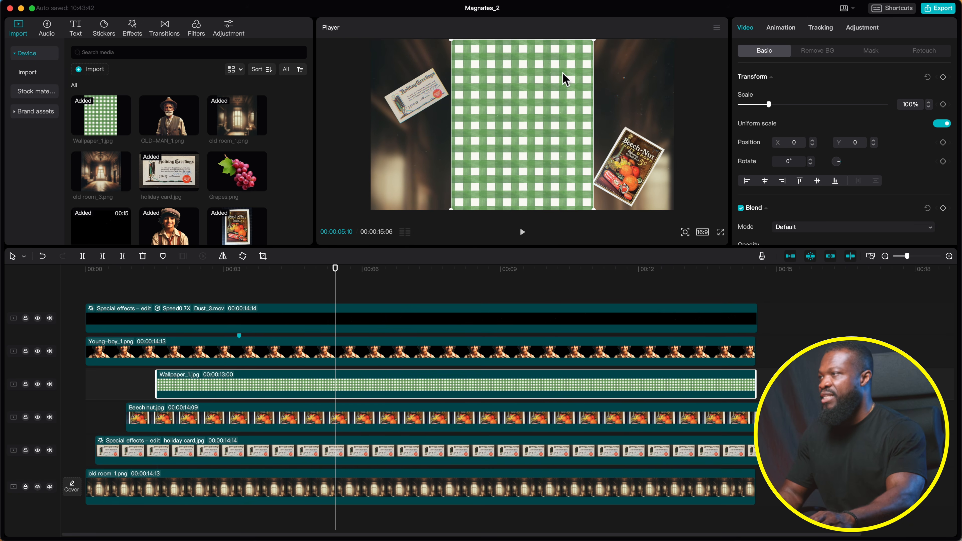
mouse_move(769, 106)
mouse_down()
mouse_move(756, 103)
mouse_move(754, 112)
mouse_up()
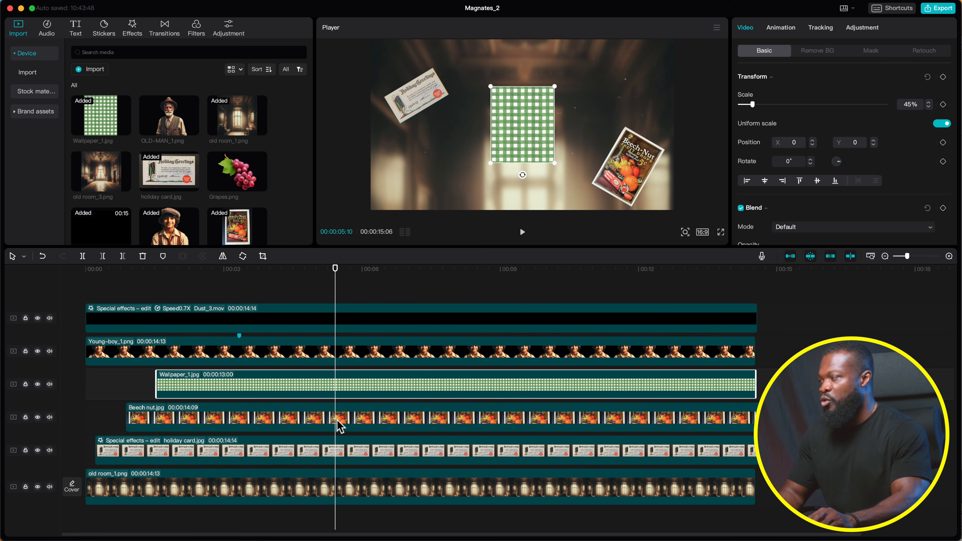
Apply Chrome Blur to the Beech nut clip with a blur of 7 and a lateral chromatic aberration of 45
click(338, 425)
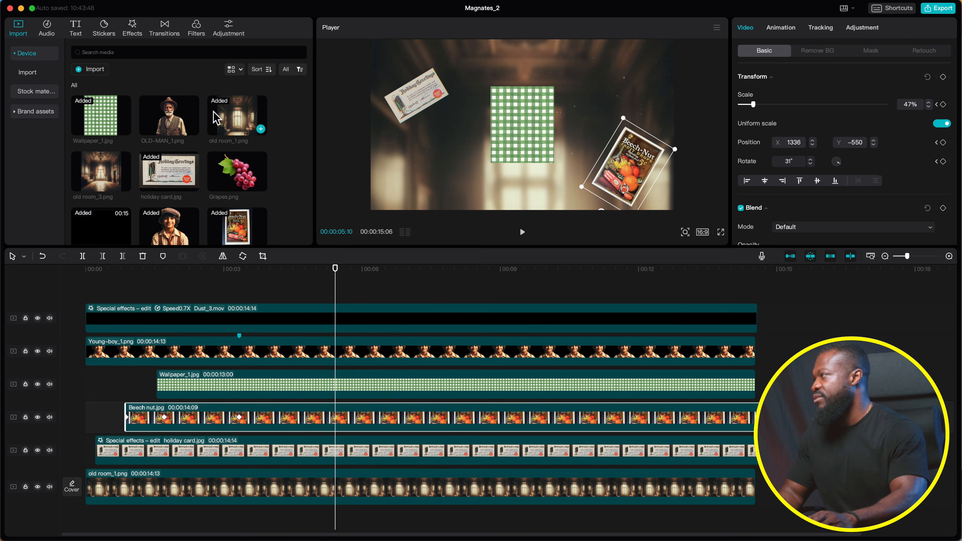
click(133, 30)
drag(195, 110, 278, 417)
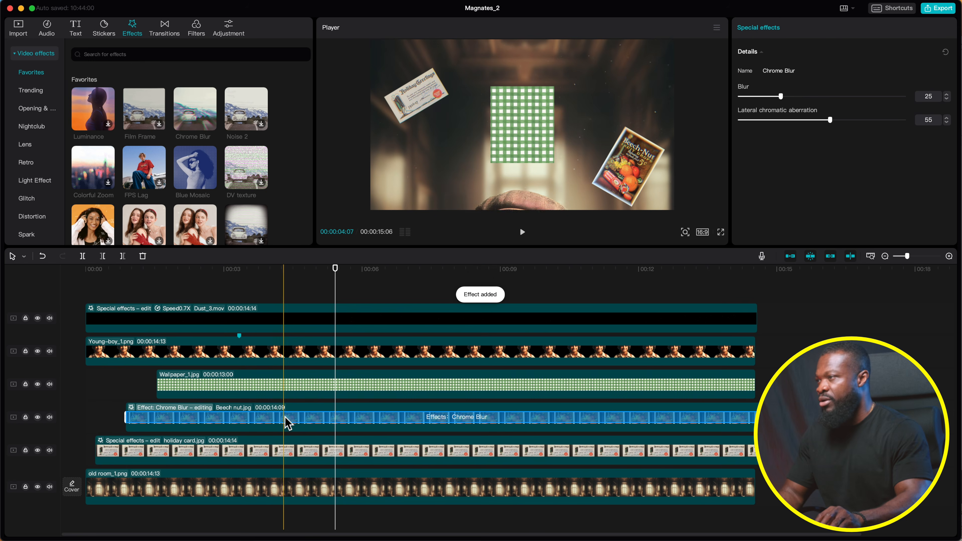
drag(765, 96, 751, 96)
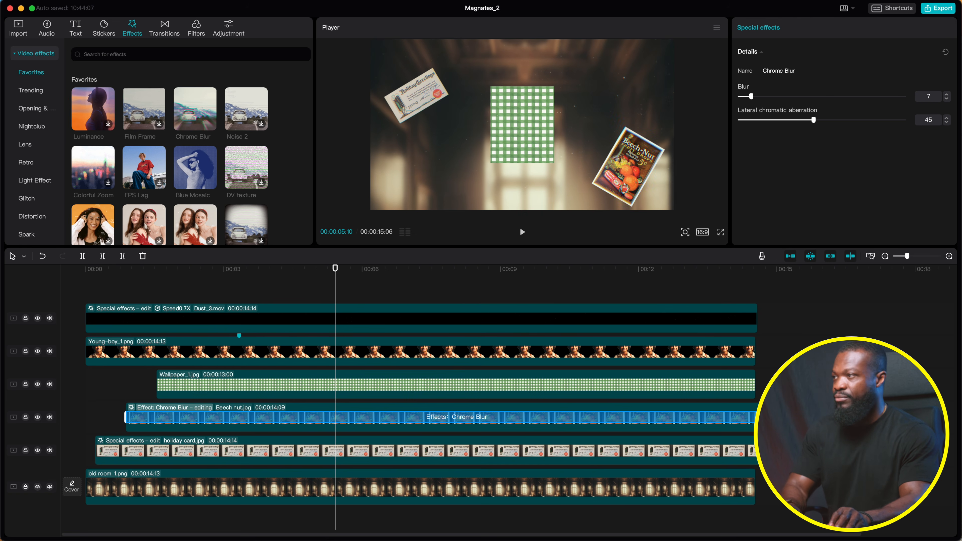
Apply Chrome Blur to the wallpaper clip with a blur of 8 and a lateral chromatic aberration of 45
click(301, 383)
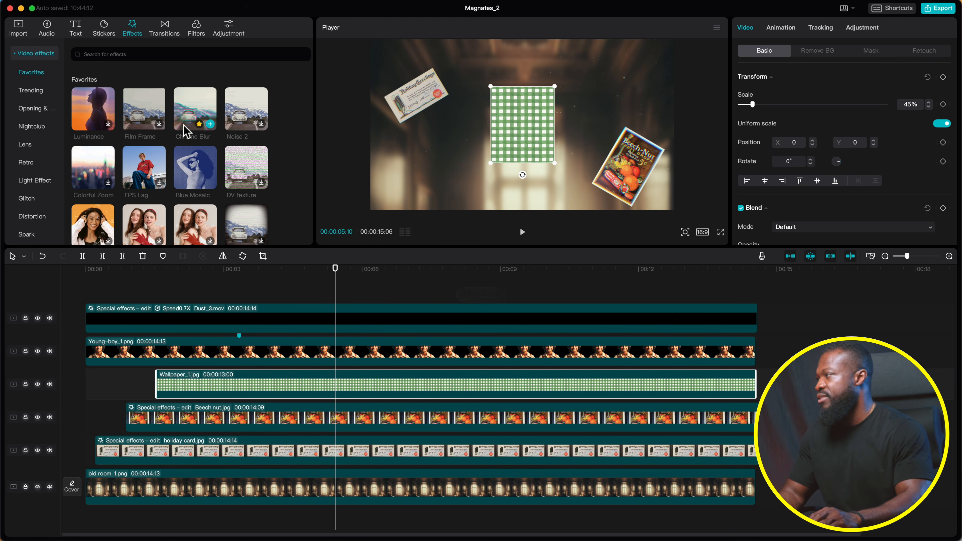
drag(190, 97, 258, 379)
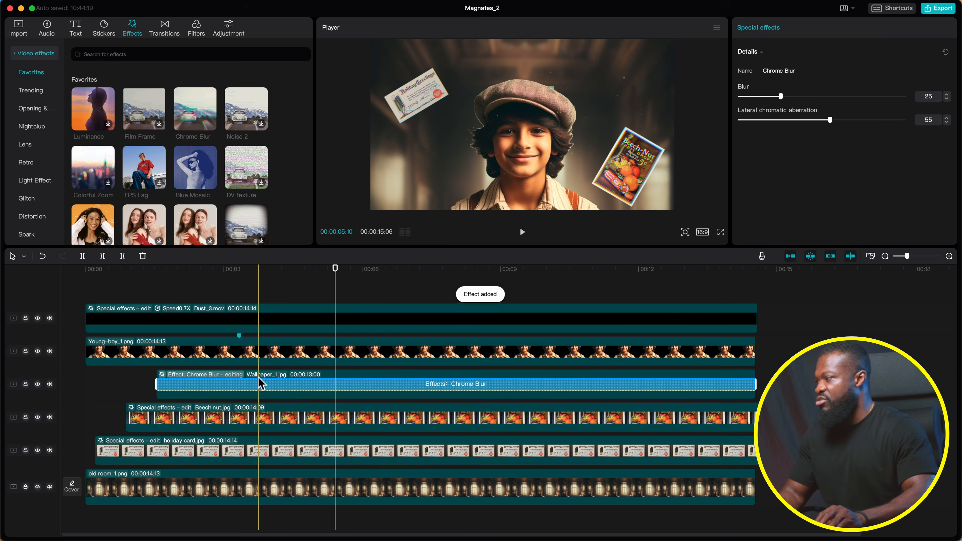
drag(763, 98, 754, 97)
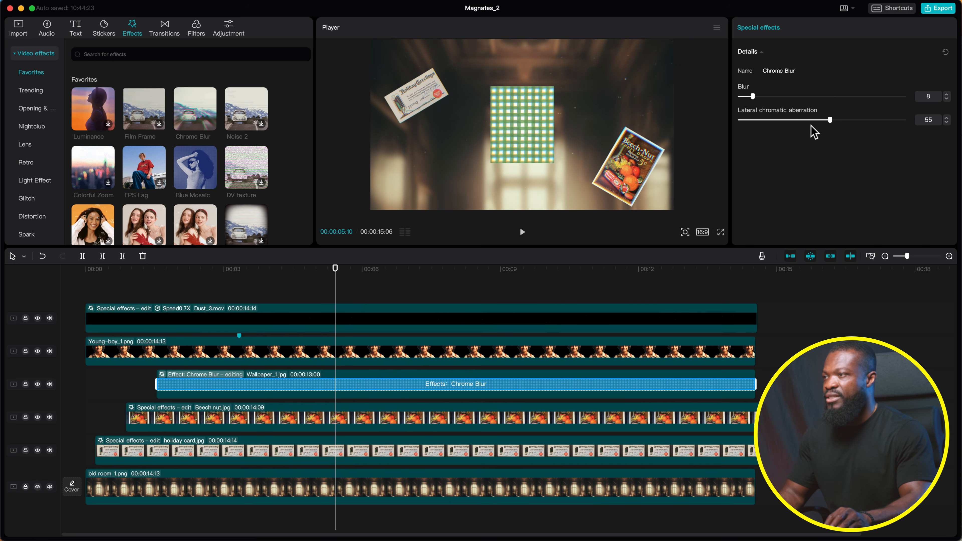
click(925, 120)
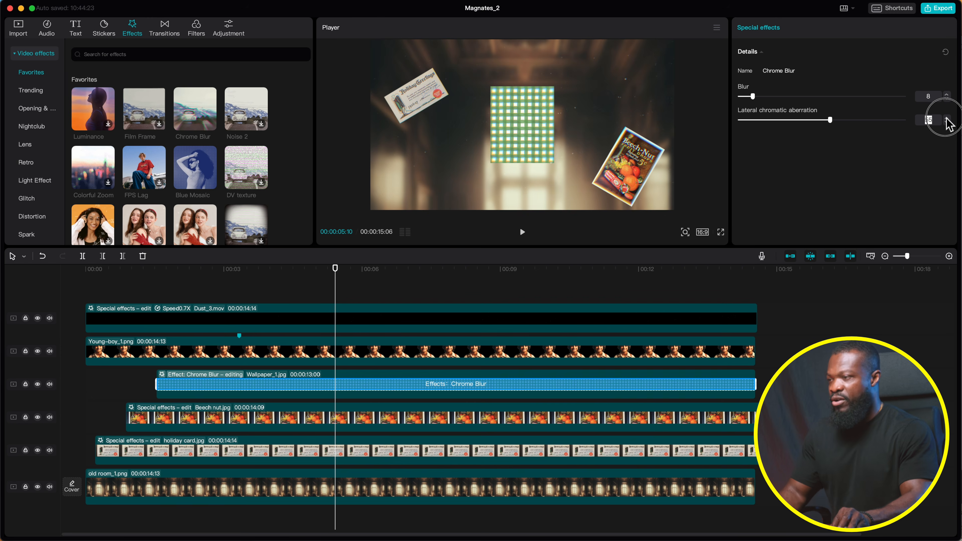
text(4)
text(5)
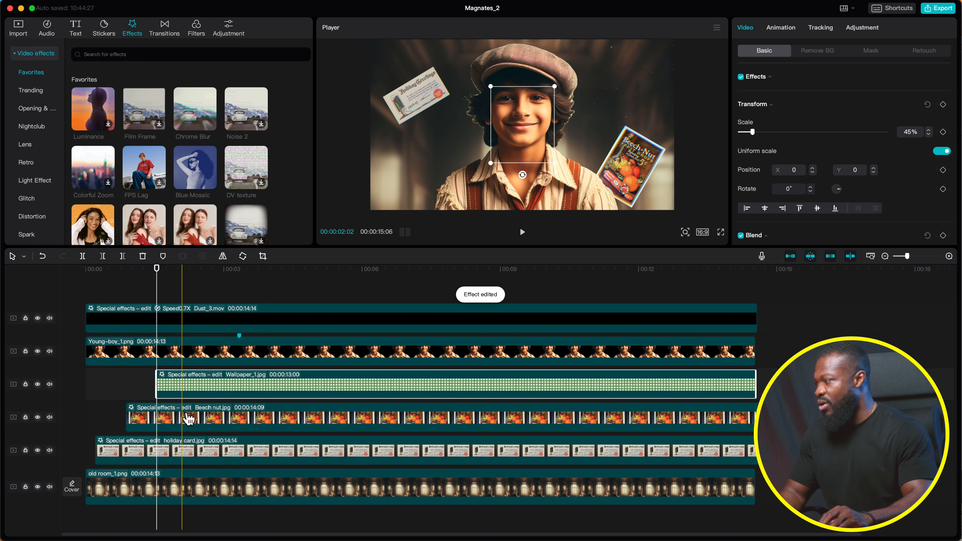
Set a transform keyframe on the wallpaper clip at its start, 00:00:01:13
click(176, 427)
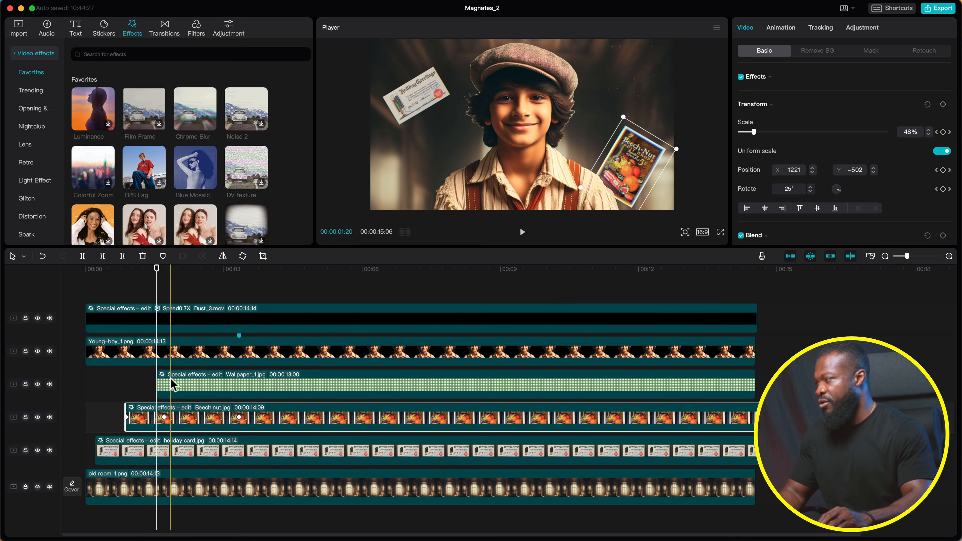
click(173, 384)
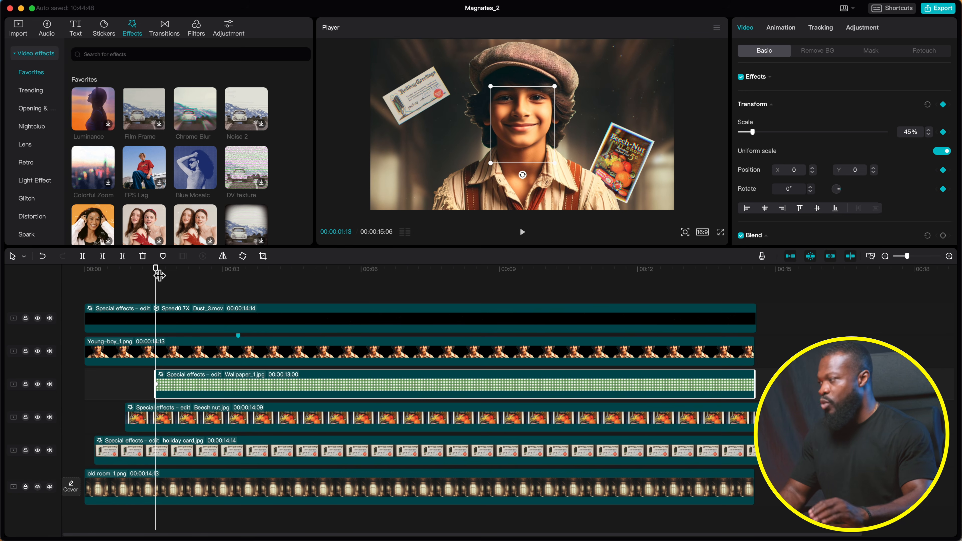
drag(158, 275, 194, 271)
click(492, 123)
drag(493, 124, 423, 164)
key(super+z)
key(super+z)
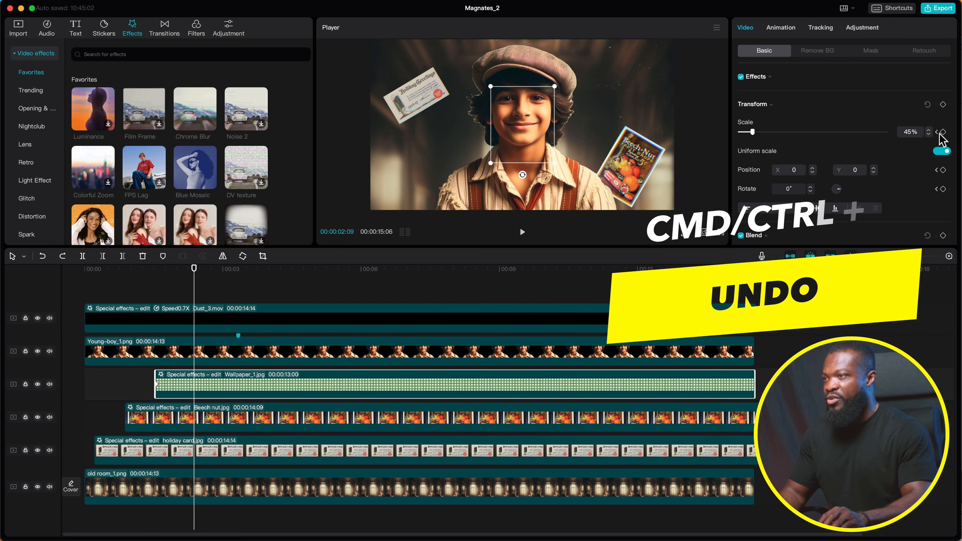
key(super+z)
Scale the wallpaper to 35% at its first keyframe, and at 00:00:01:23 place it at X -1257, Y -568 with a -24° rotation
click(918, 131)
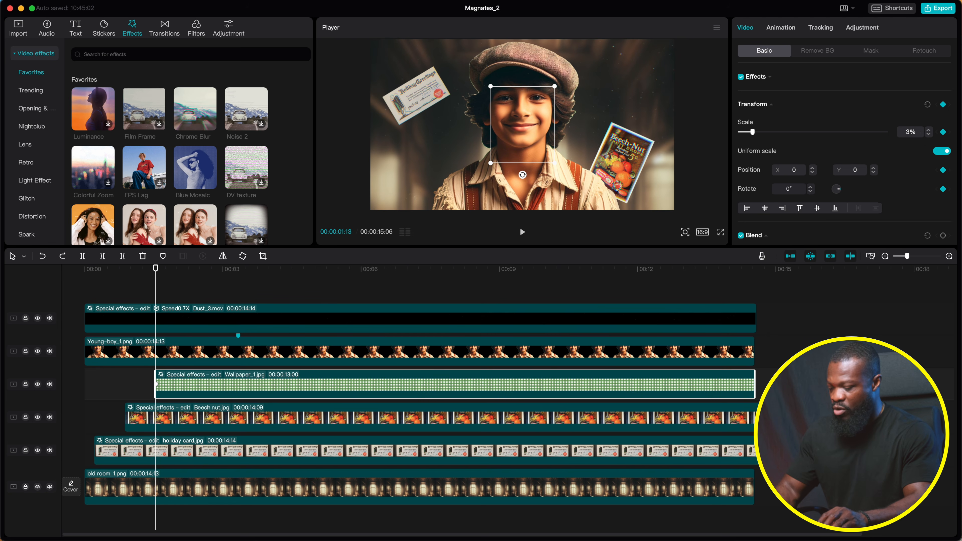
key(Return)
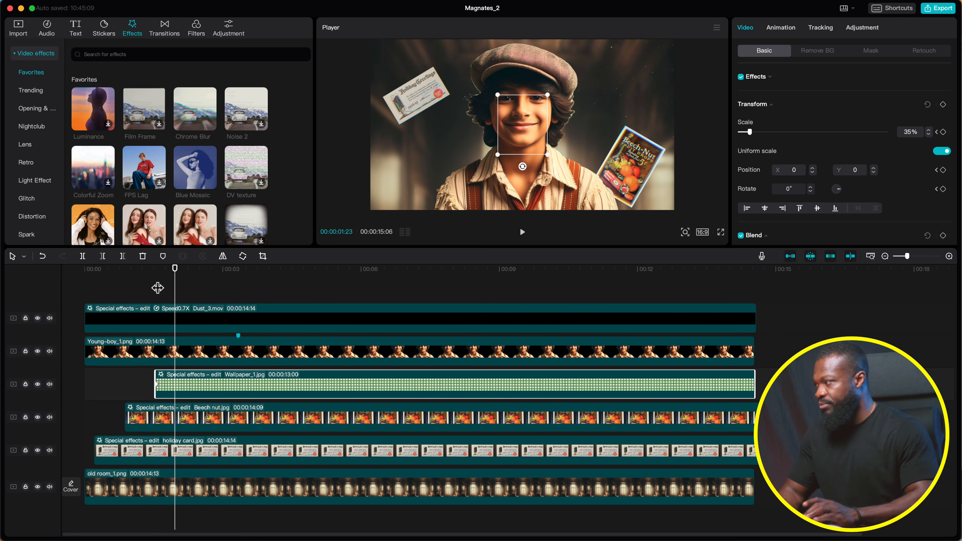
drag(519, 114, 422, 154)
drag(426, 205, 421, 177)
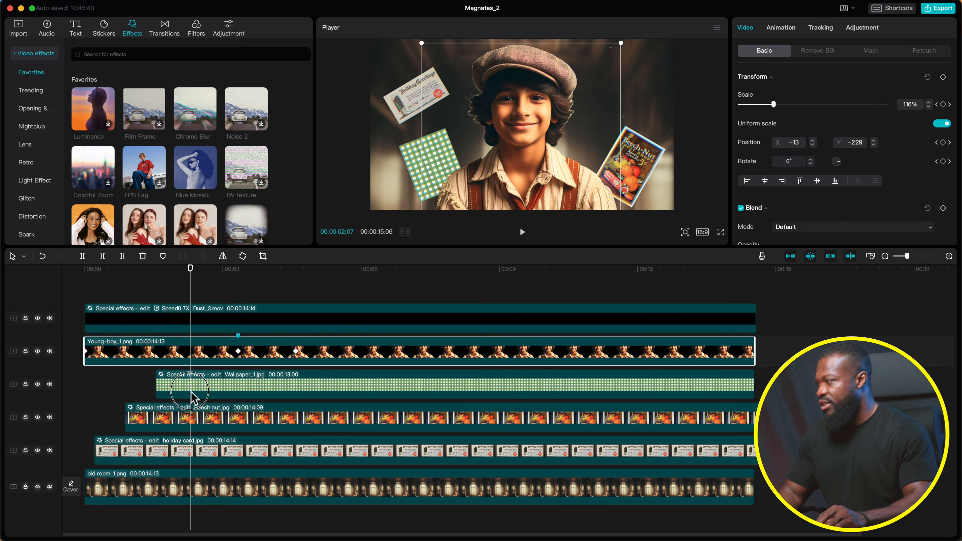
Move the wallpaper's second keyframe ten frames forward to 00:00:02:09, and set its scale to 33% at the 00:00:03:08 marker
click(191, 395)
drag(174, 385, 192, 387)
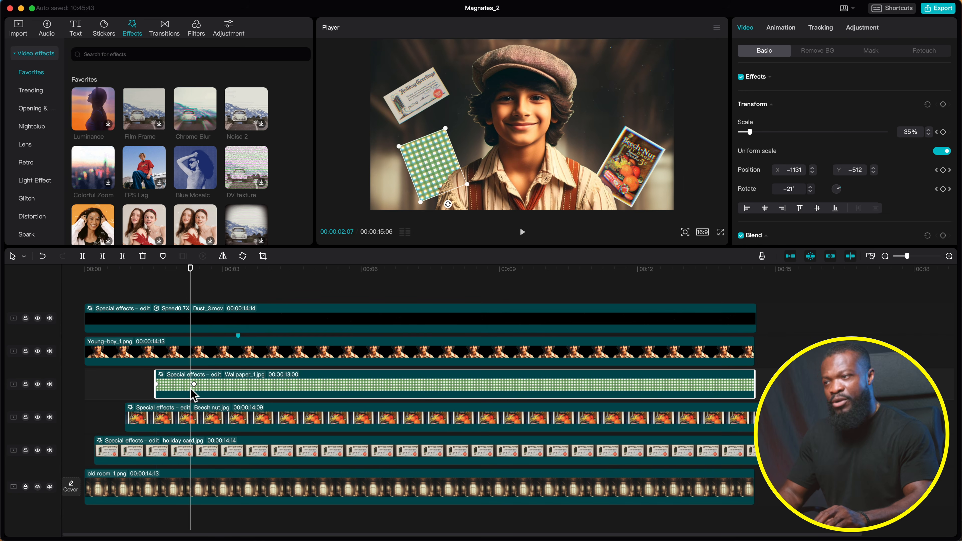
click(239, 275)
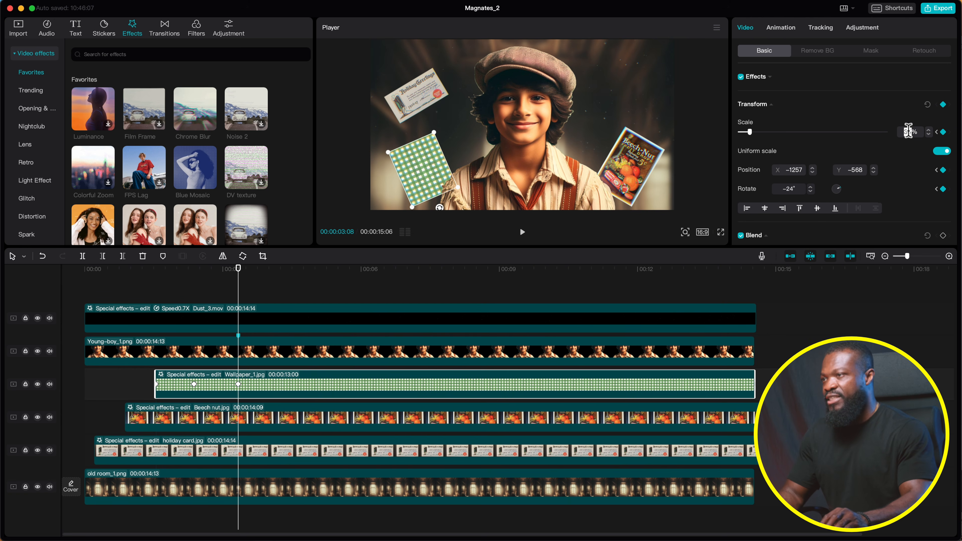
text(33)
key(Return)
Ease the wallpaper's X, Y and rotation keyframes with the smooth preset curve in the keyframe animation view
double_click(225, 383)
click(260, 345)
click(456, 297)
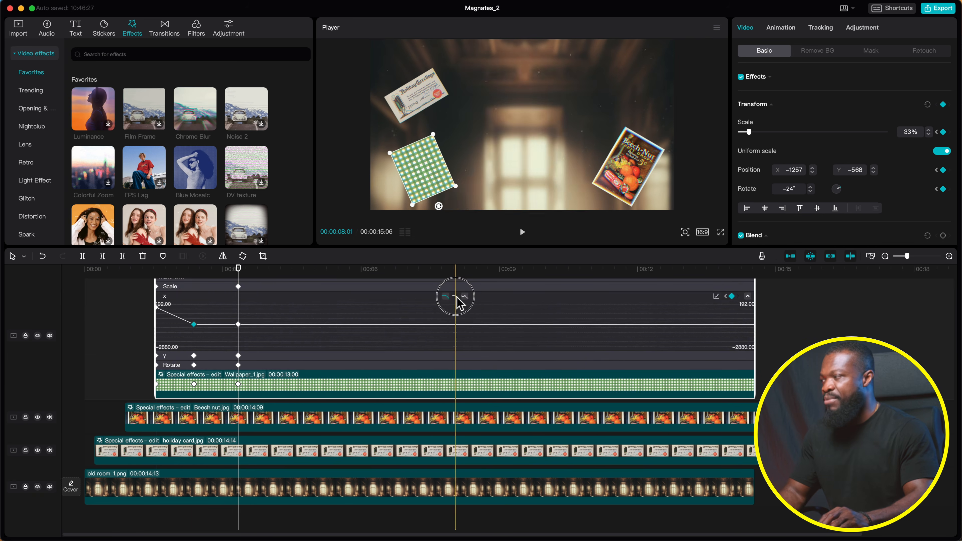
click(198, 354)
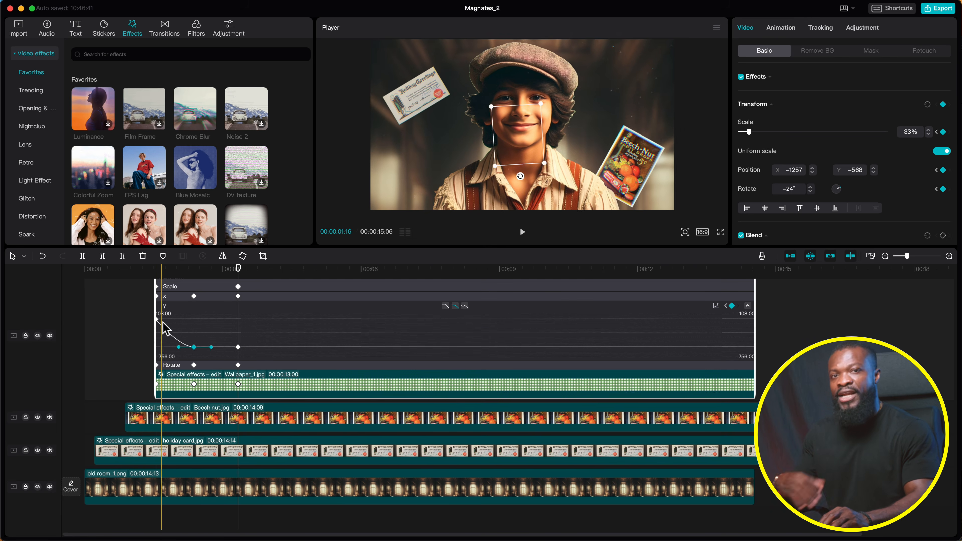
click(157, 319)
click(214, 367)
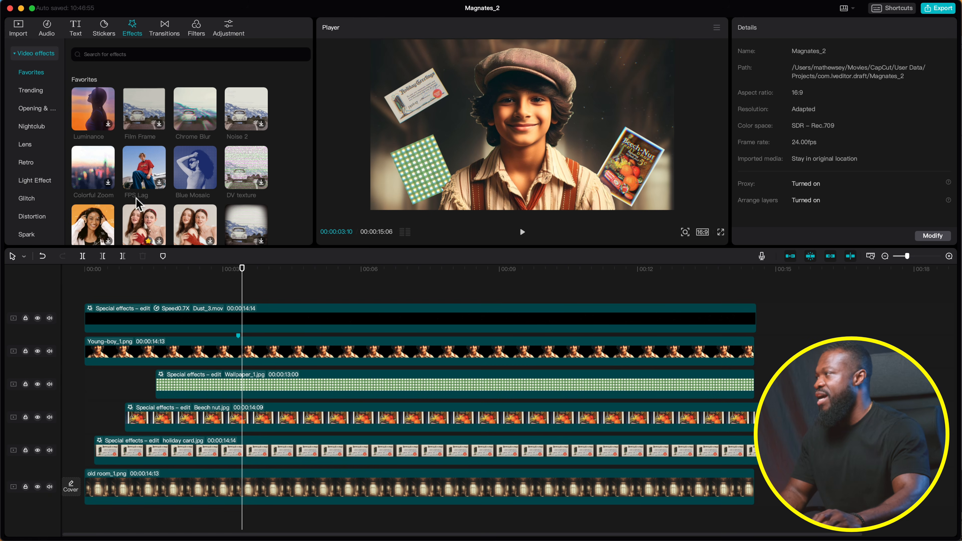
Add Grapes.png on a new track above the wallpaper, spanning the wallpaper clip's full length, and scale it to 33%
click(18, 28)
drag(238, 173, 153, 374)
drag(177, 326, 175, 396)
drag(386, 384, 755, 379)
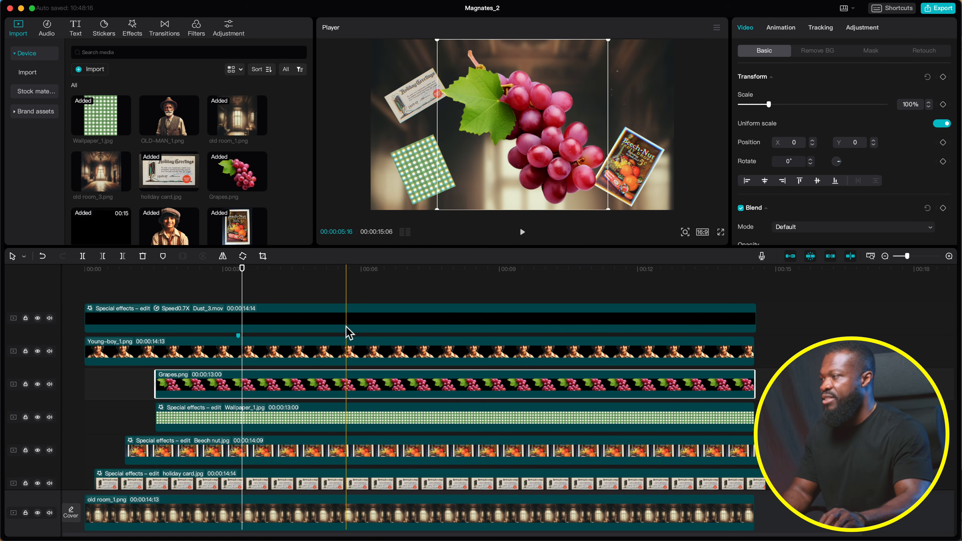
click(341, 269)
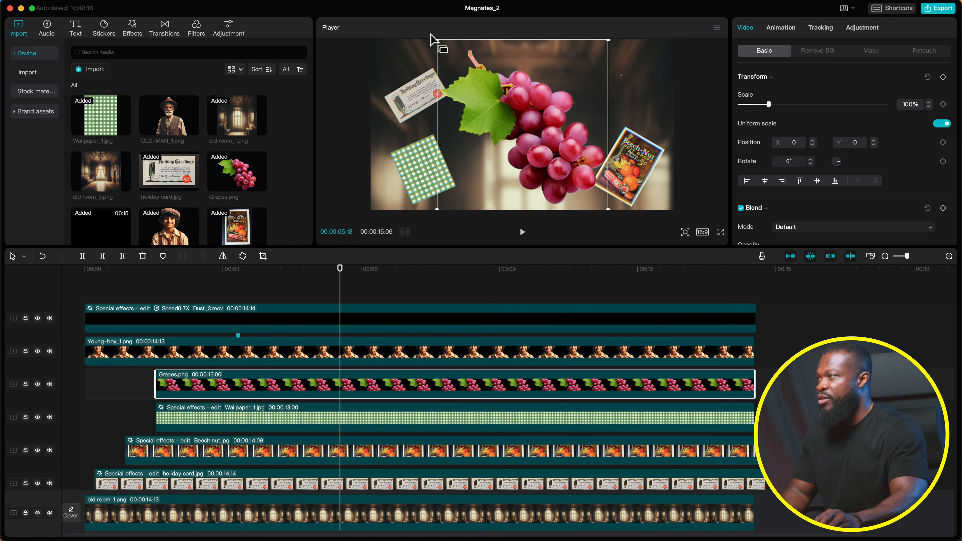
drag(441, 42, 526, 84)
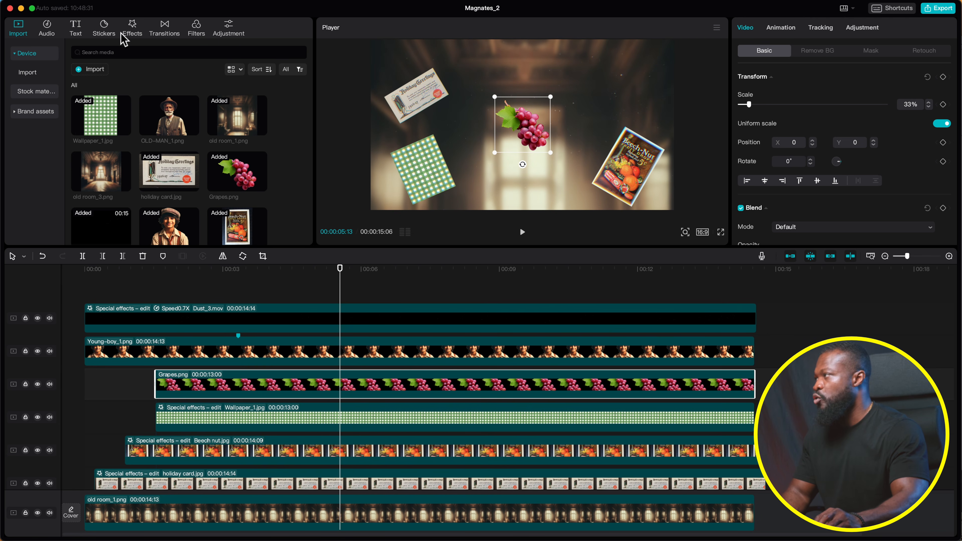
Apply Chrome Blur to the Grapes clip with a blur of 8 and a lateral chromatic aberration of 45
click(132, 28)
drag(194, 110, 289, 393)
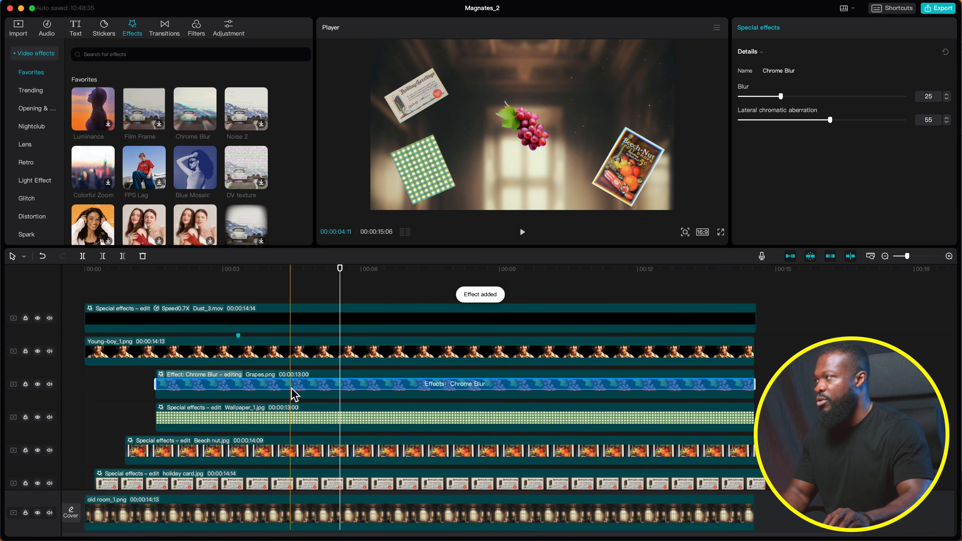
drag(781, 96, 756, 97)
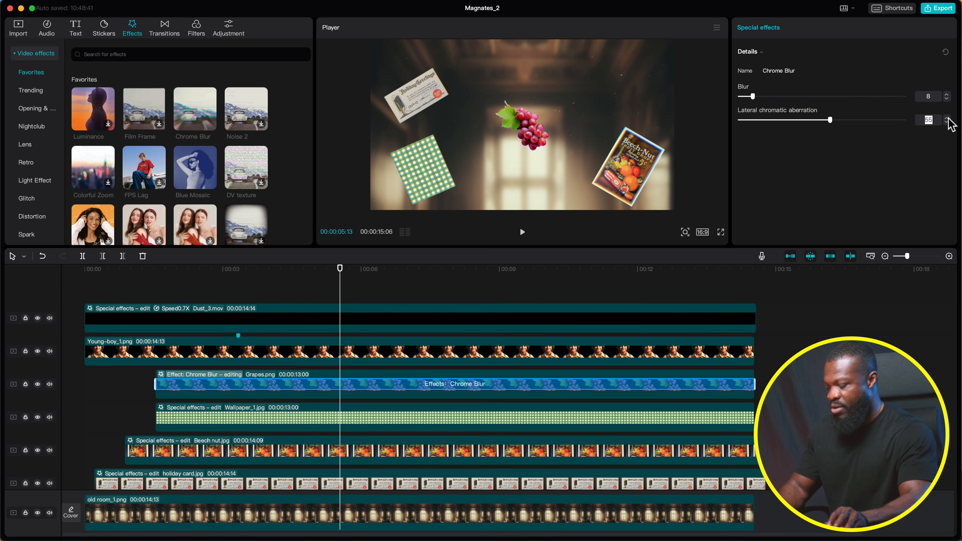
key(Return)
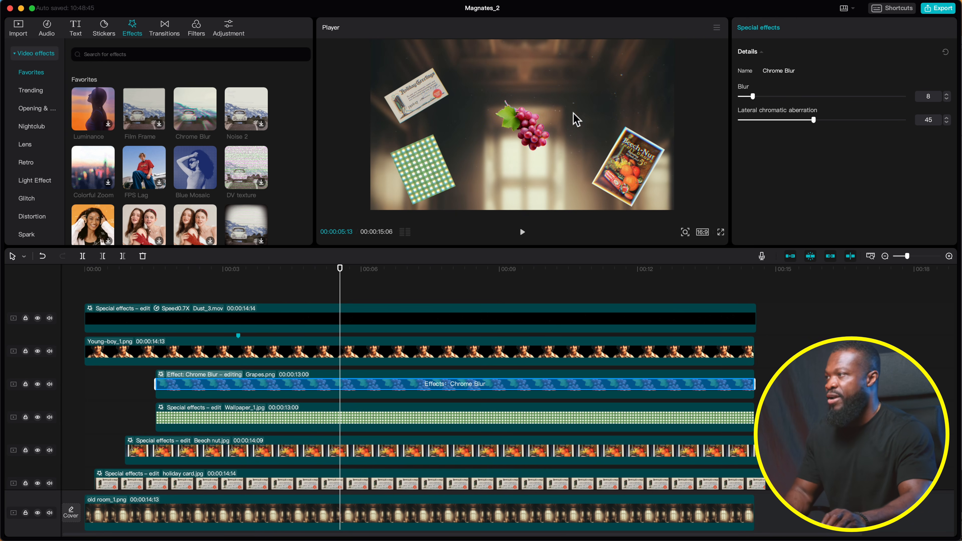
Move the Grapes clip later on its track so it starts at 00:00:02:04, staggered after the wallpaper
click(156, 277)
click(194, 420)
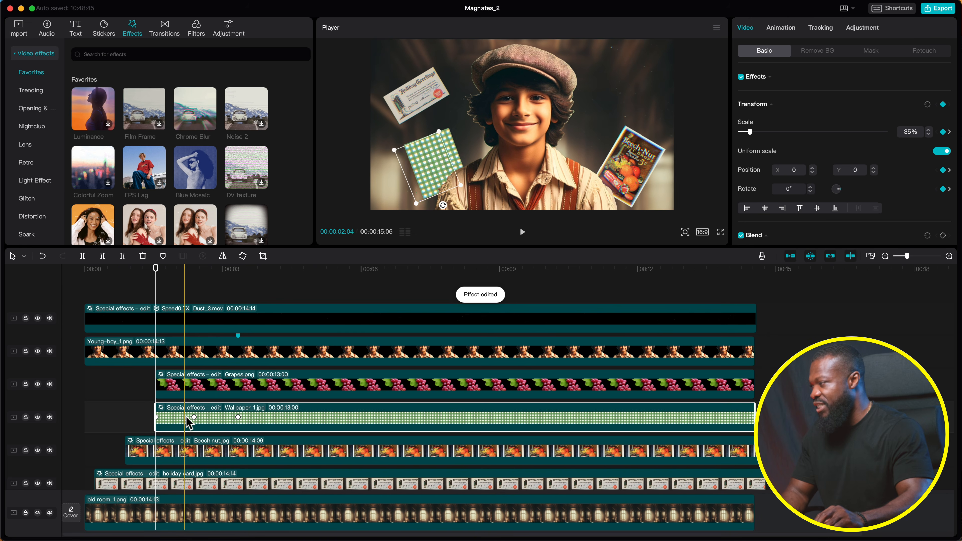
click(194, 417)
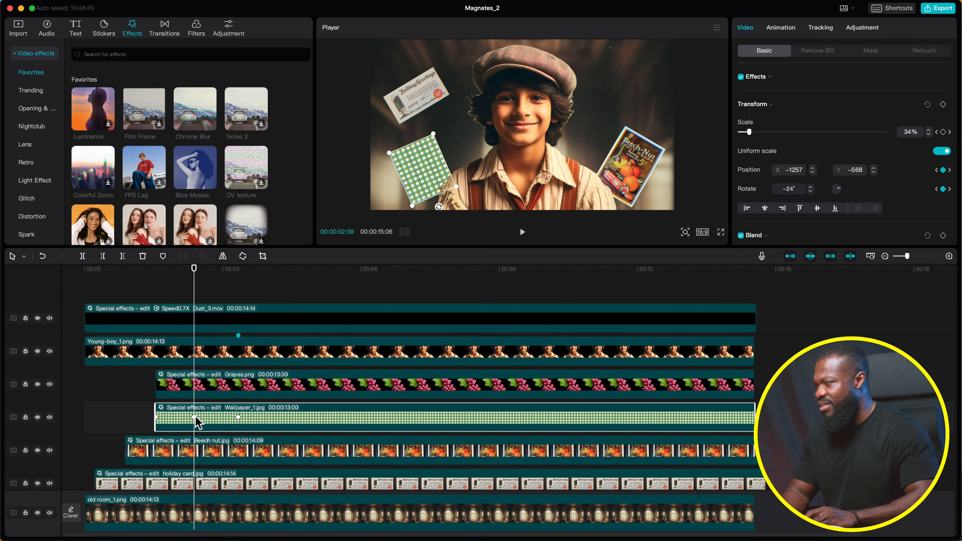
key(Left)
key(Left)
key(Left)
key(Left)
key(Left)
drag(194, 388, 229, 395)
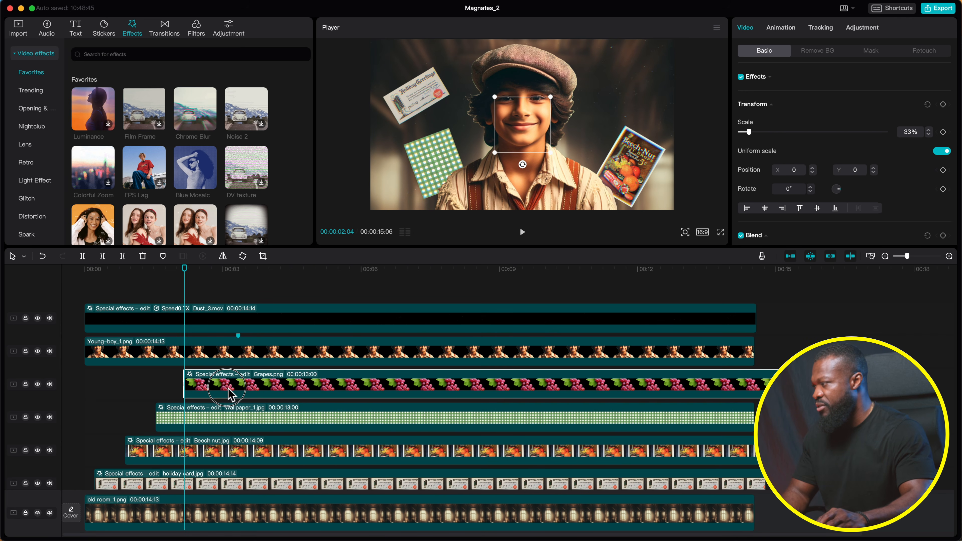
Add transform keyframes for scale, position and rotation on the first frame of the Grapes clip
key(Left)
key(Left)
key(Right)
key(Right)
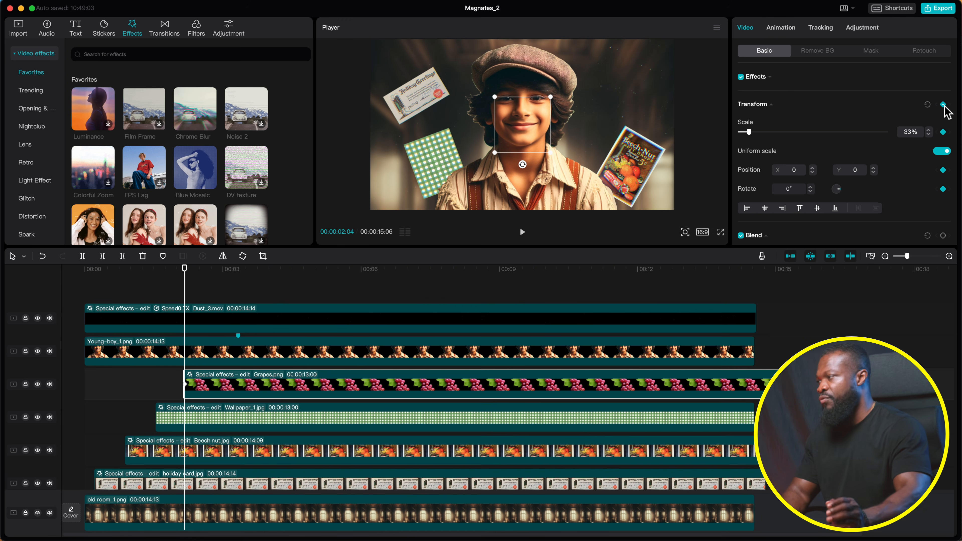
Twenty frames after the clip's start, place the grapes at X 1295, Y 480 rotated 158°, and set scale to 32% at the 00:00:03:08 marker
key(shift+Right)
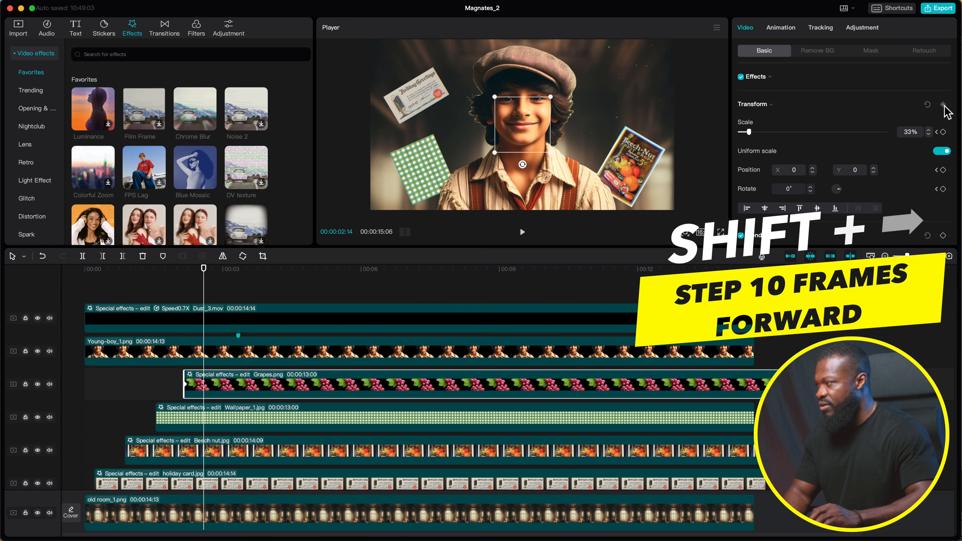
drag(527, 122, 631, 85)
drag(628, 129, 617, 93)
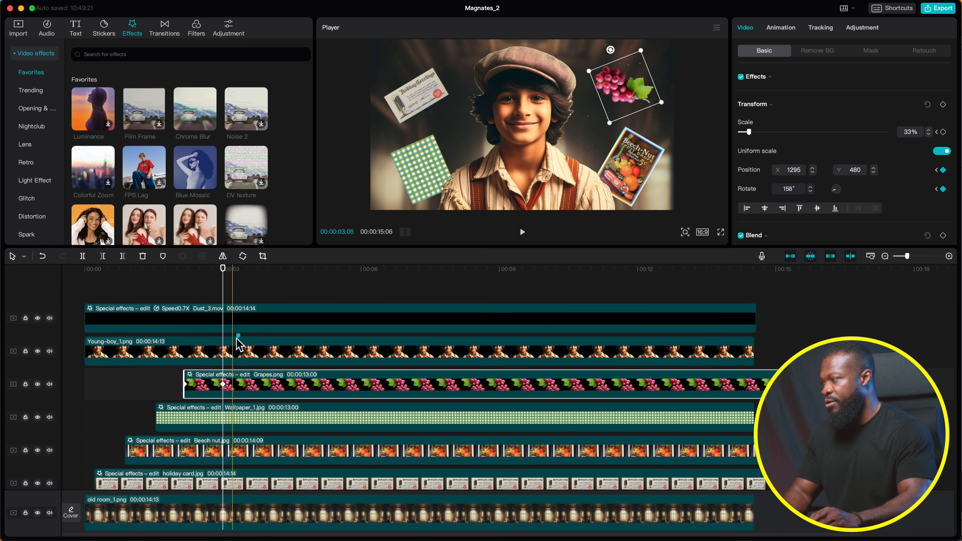
click(238, 270)
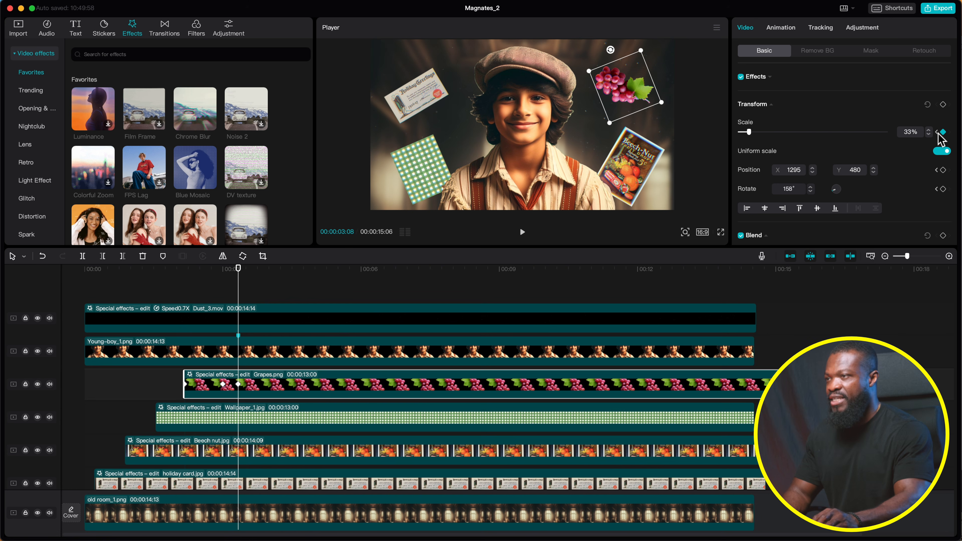
click(928, 134)
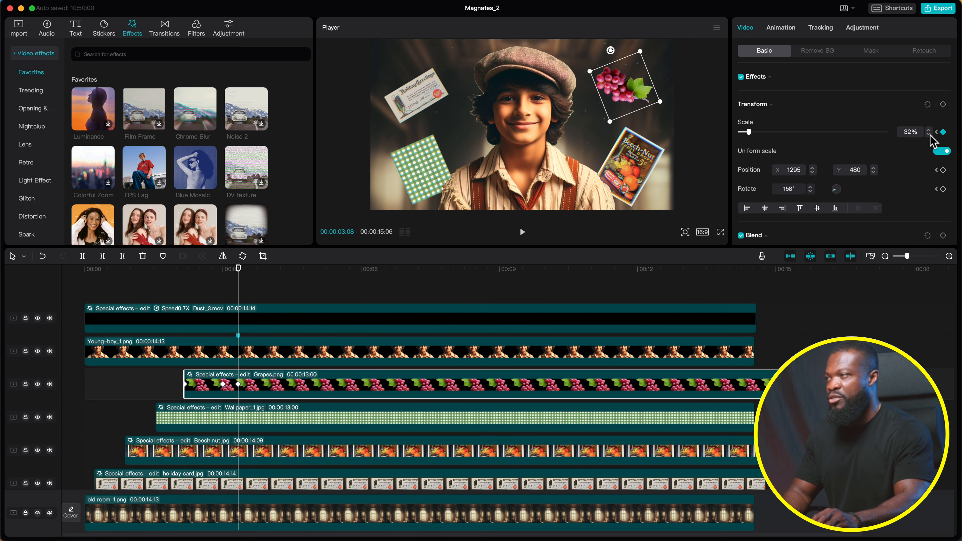
Ease the grapes' X and Y position keyframes with the smooth preset curve in the keyframe animation view
click(296, 375)
double_click(238, 384)
click(224, 346)
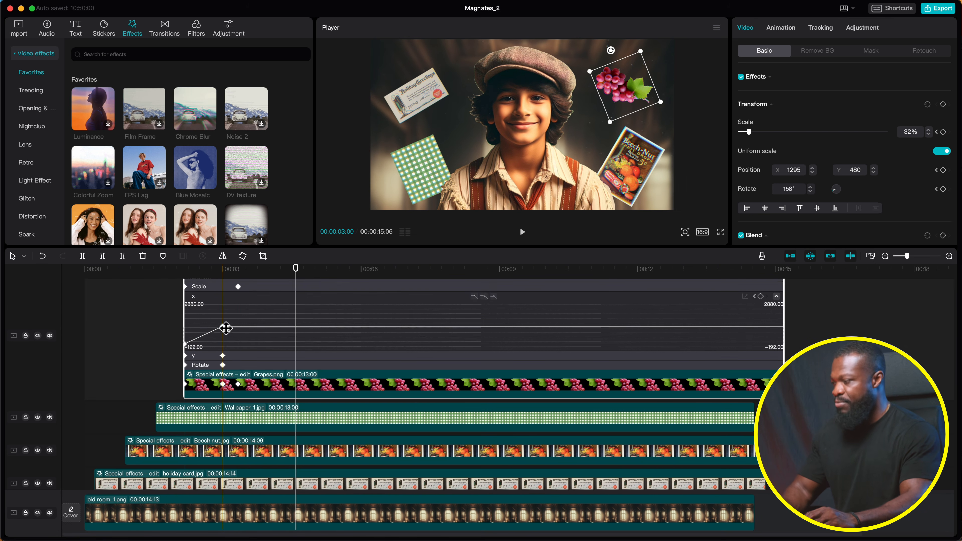
click(223, 356)
click(484, 305)
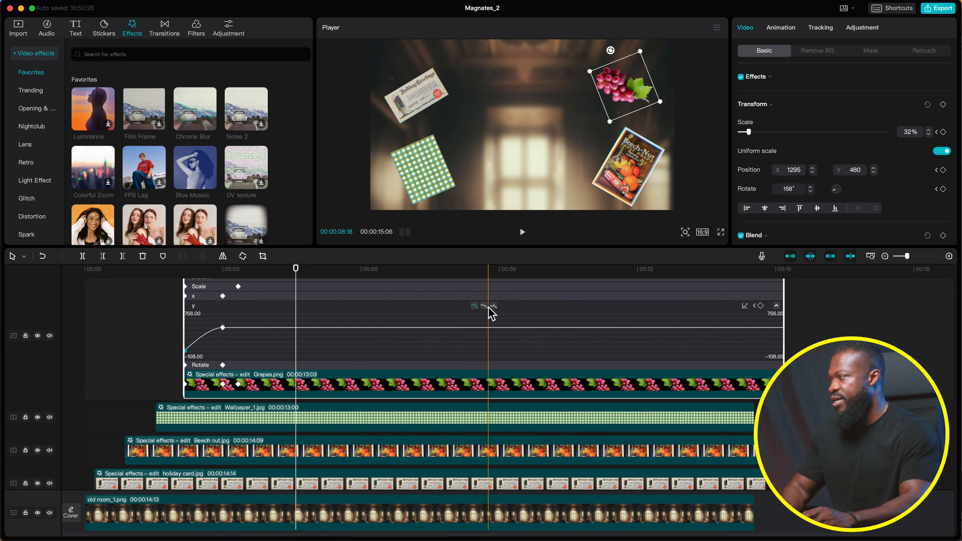
Play the sequence from the start to check the animation of the grapes and paper items
click(125, 389)
click(82, 373)
key(space)
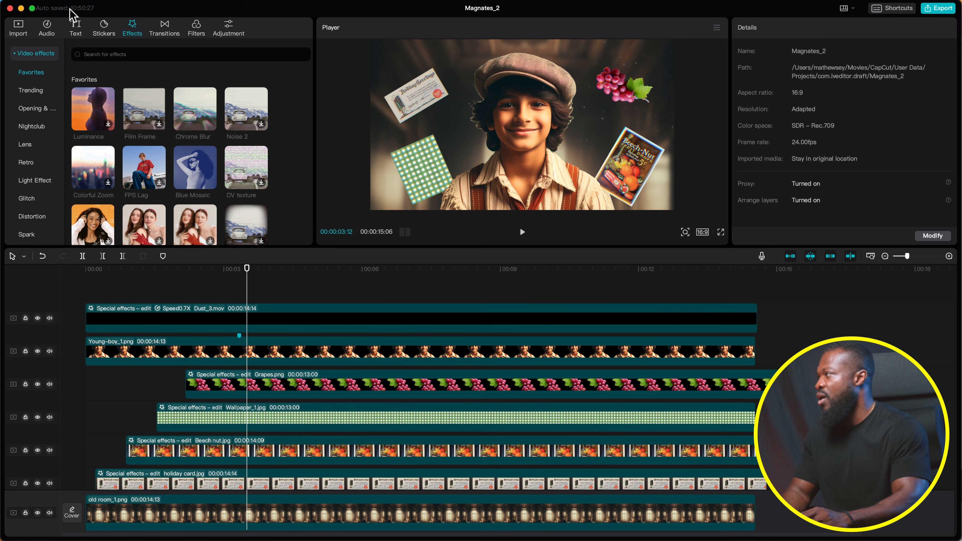
Add 1 kronna.jpg on a new track above the Grapes clip, near 00:00:03:08, and scale it to 40%
click(25, 32)
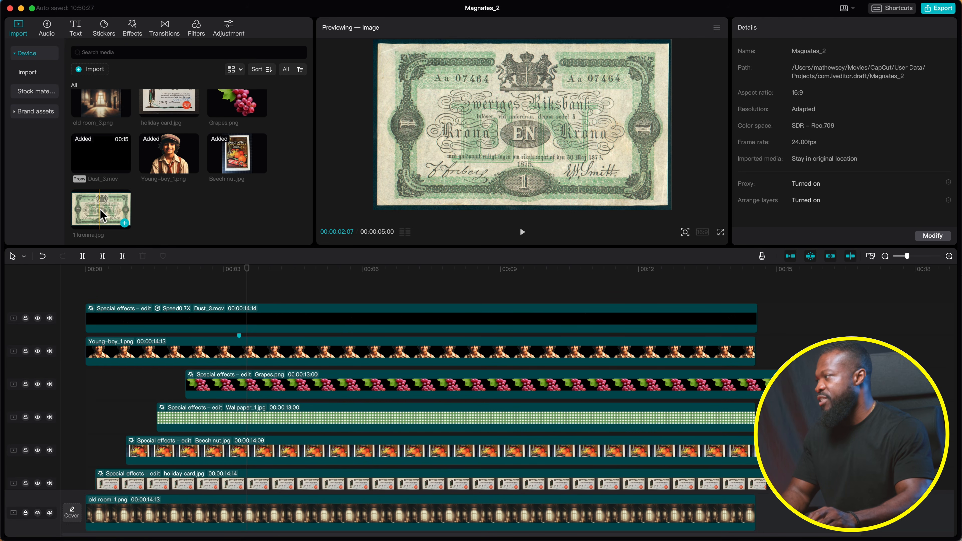
drag(97, 212, 267, 395)
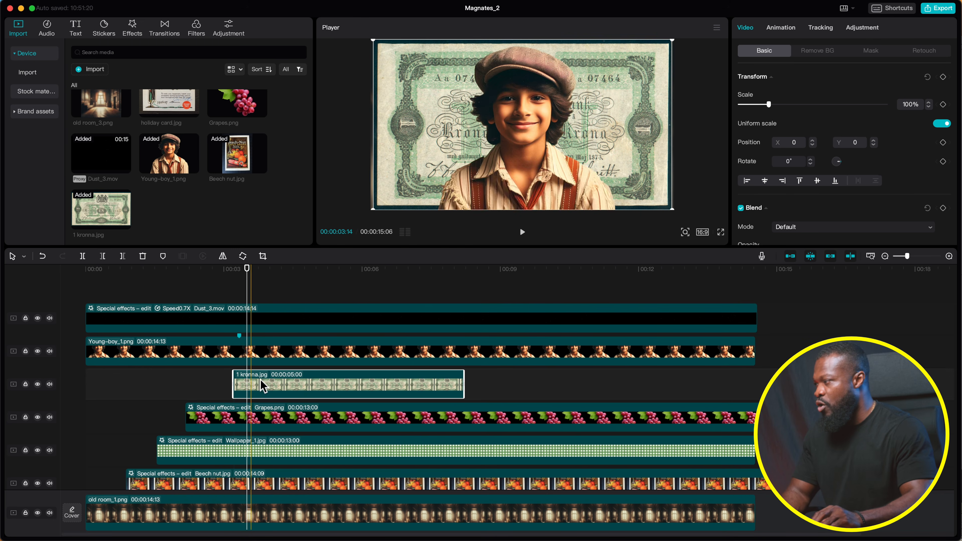
click(324, 389)
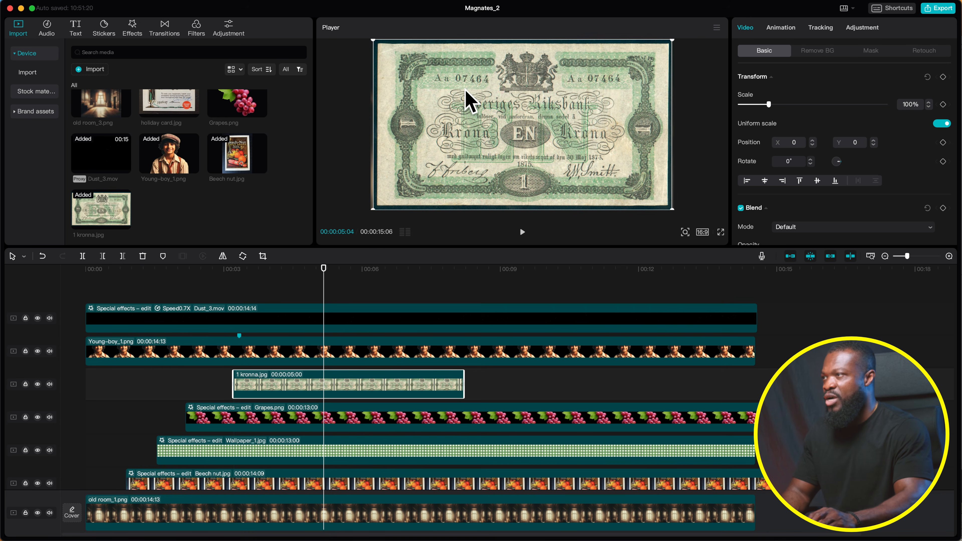
drag(770, 107, 751, 109)
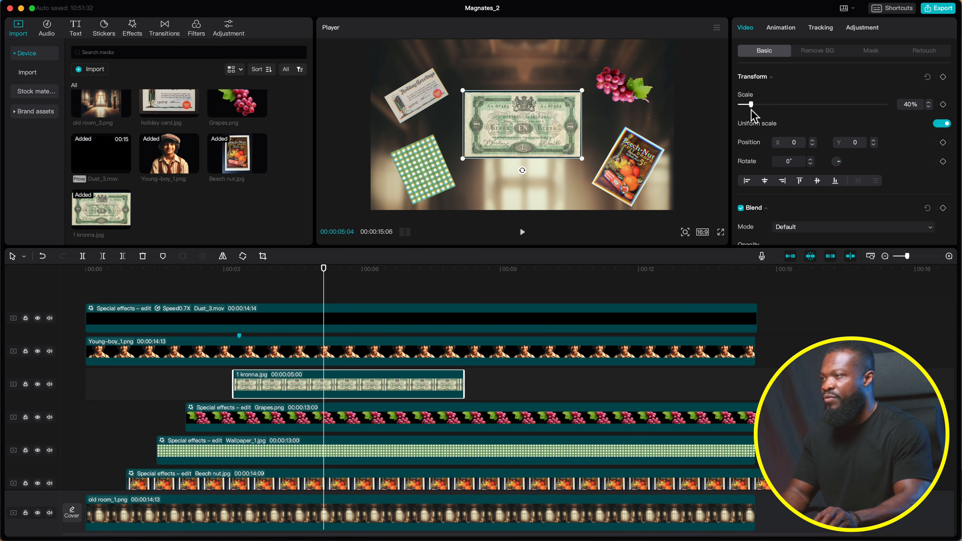
Apply a rectangle mask to the banknote, enlarge it to fit just inside the note's edges, and scale the note to 19%
click(883, 52)
click(909, 108)
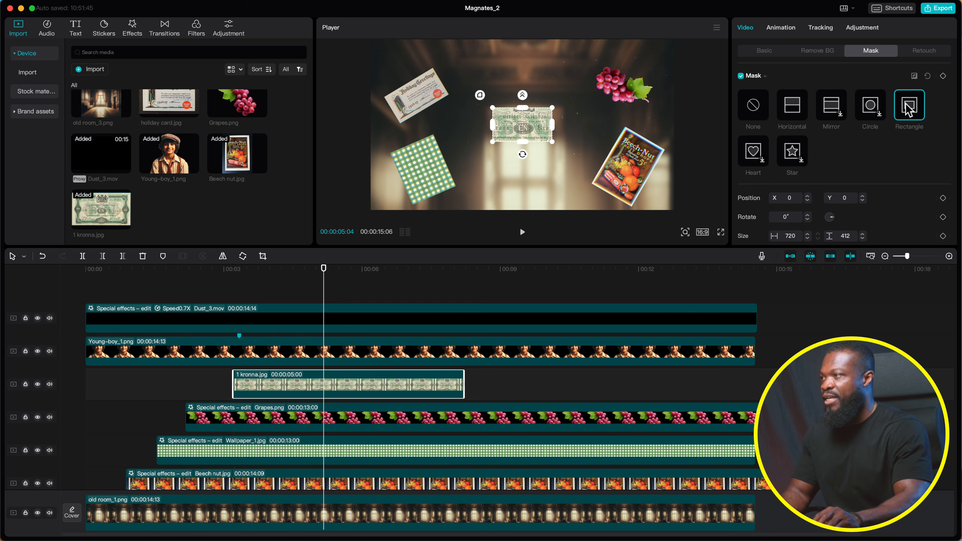
drag(553, 107, 580, 99)
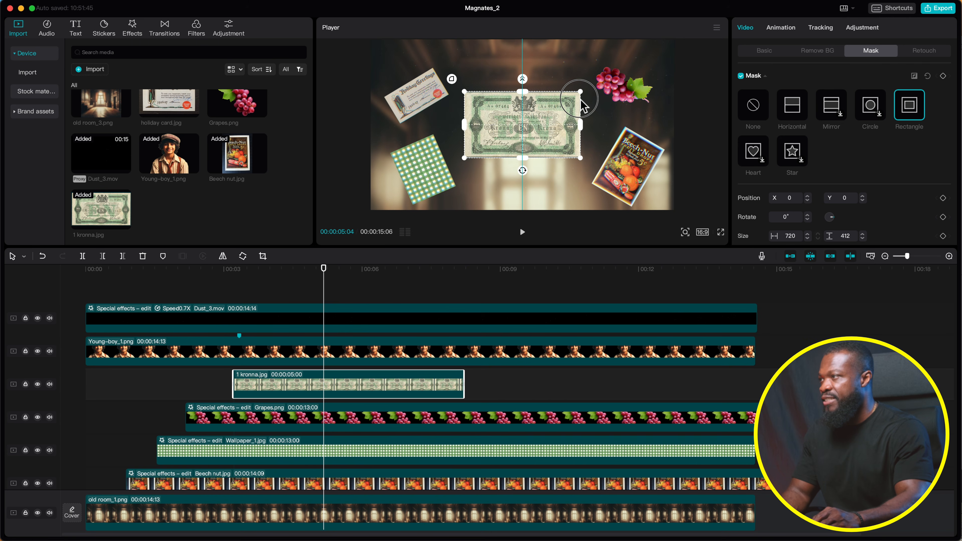
click(531, 151)
drag(584, 90, 553, 103)
drag(543, 106, 529, 134)
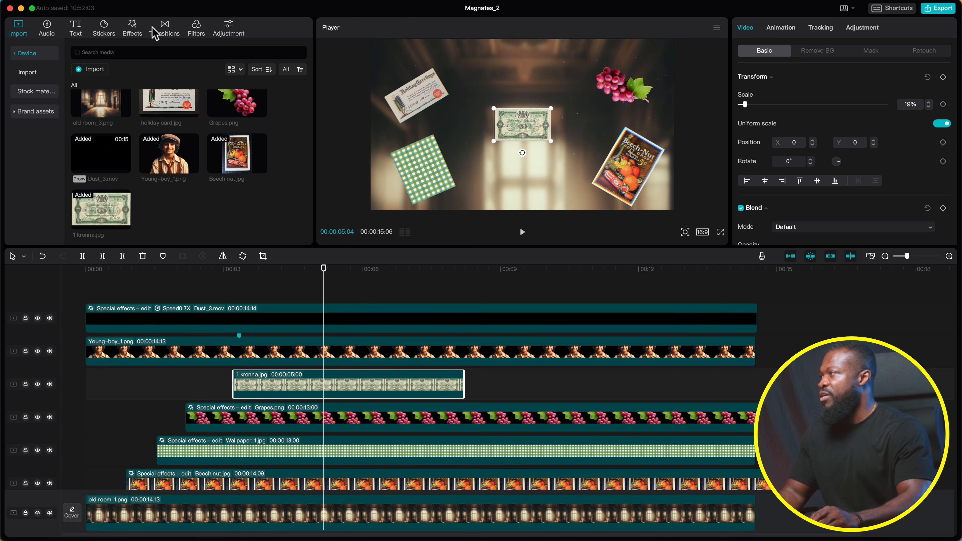
Apply Chrome Blur with blur 9 and lateral chromatic aberration 45 to the banknote, plus Luminance with filters 9, strength 9 and a low rotate value
click(133, 31)
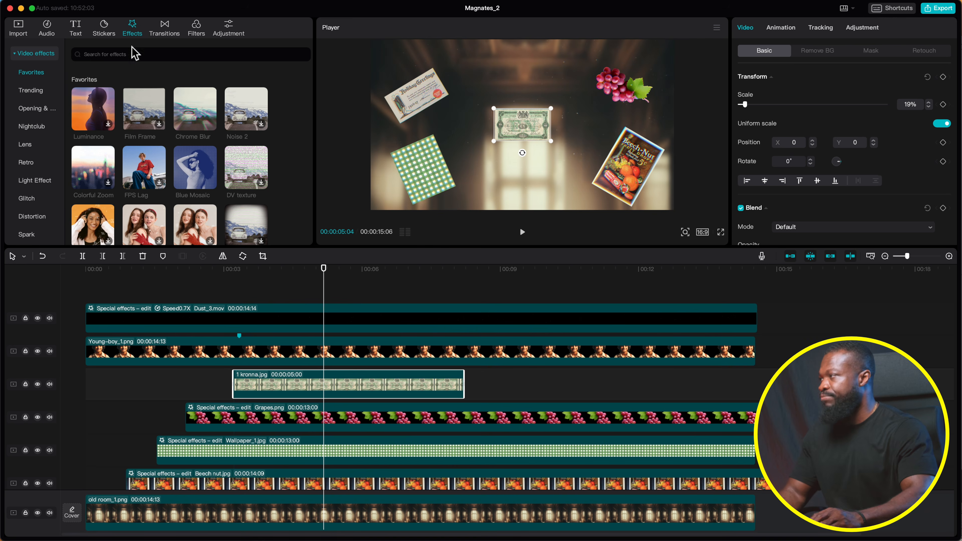
drag(199, 113, 284, 380)
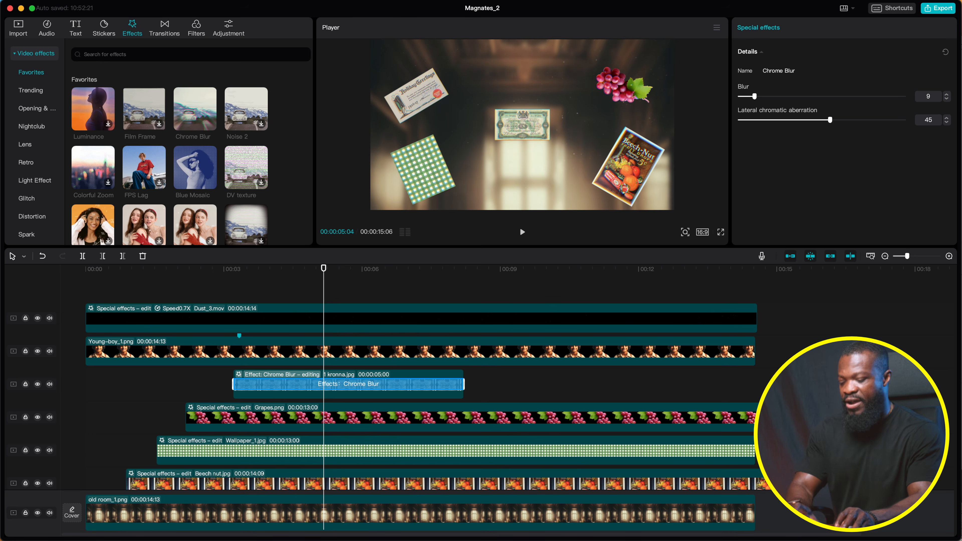
scroll(297, 97, down, 5)
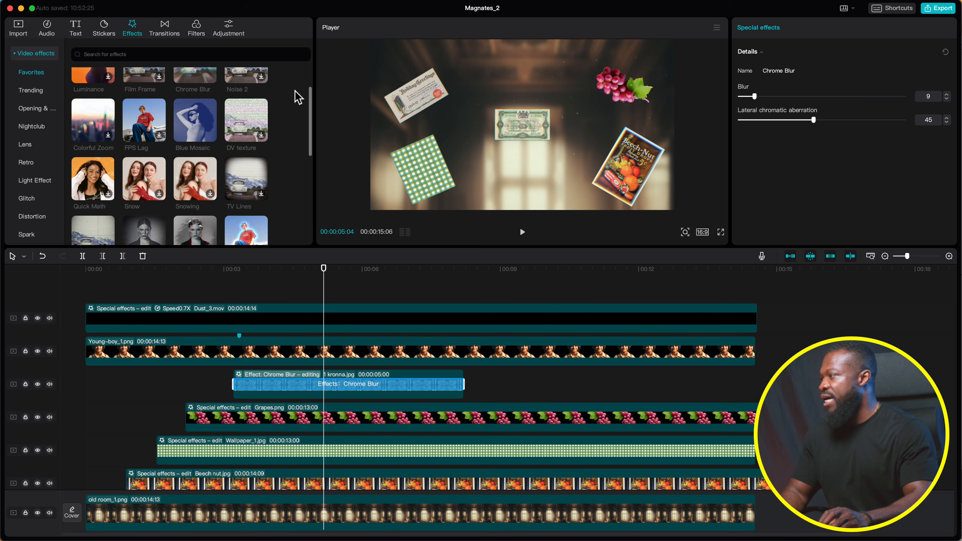
scroll(299, 99, up, 5)
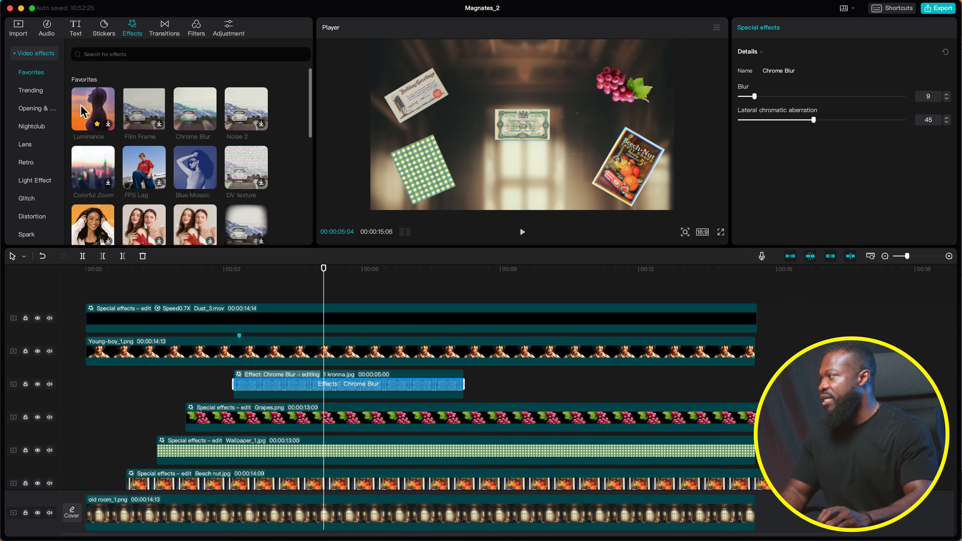
drag(92, 106, 271, 391)
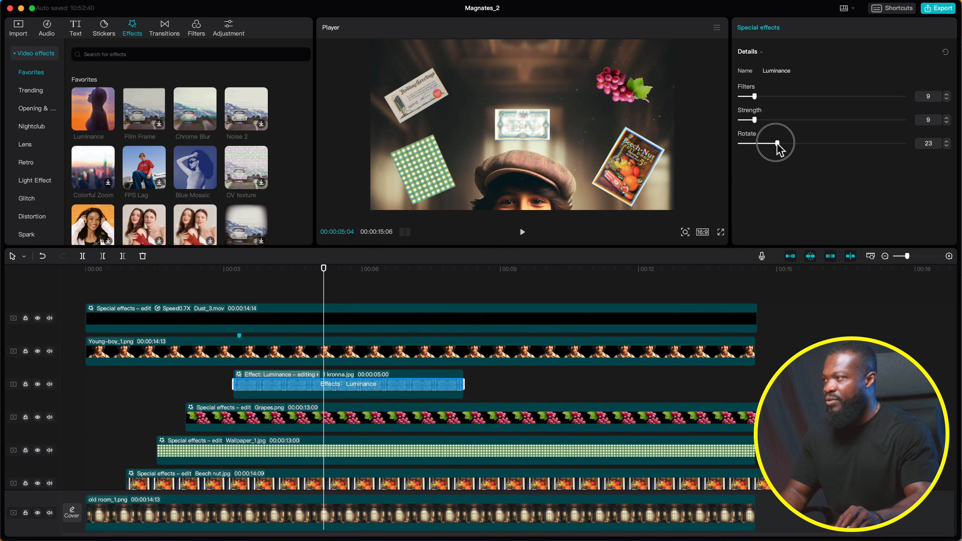
drag(762, 143, 759, 143)
Raise the middle of the 1 kronna clip's green color curve to give the banknote a stronger green tint
click(316, 388)
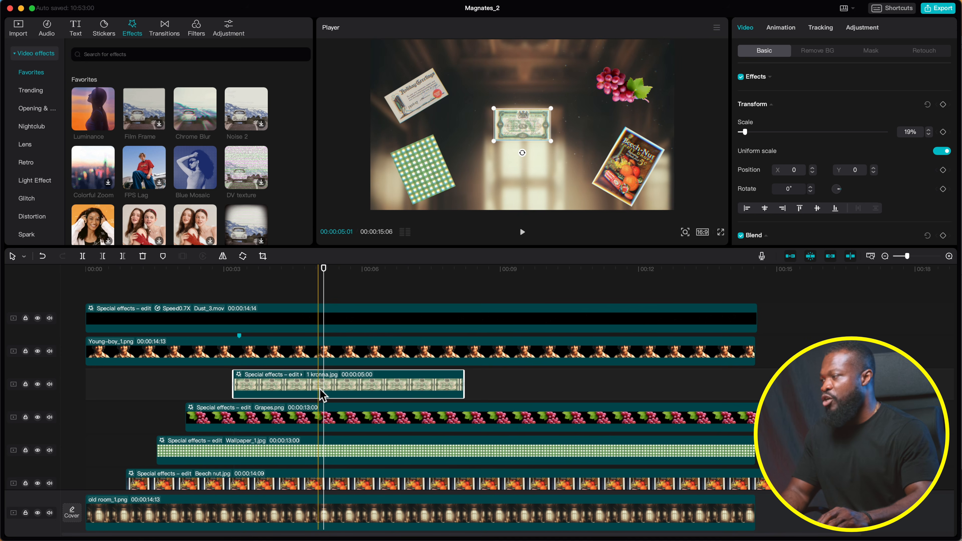
click(866, 29)
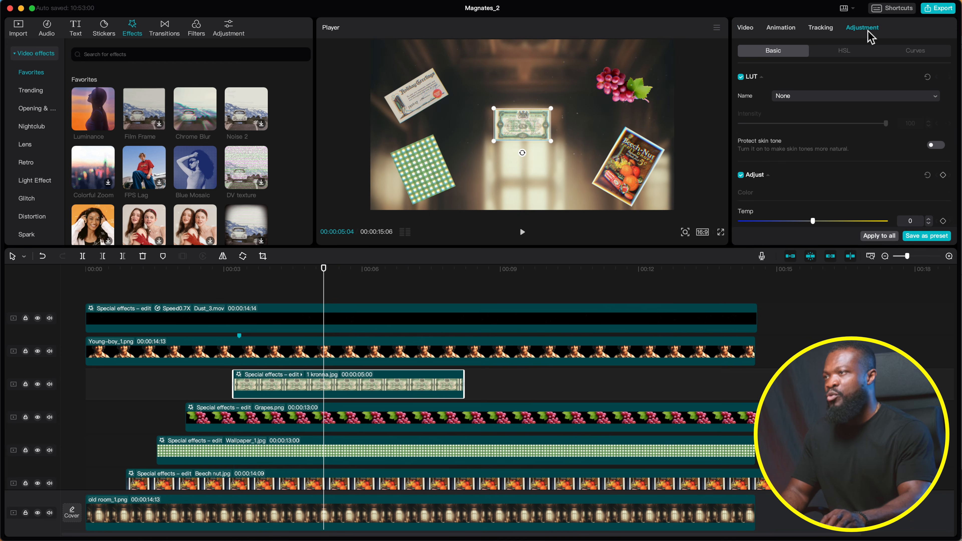
click(917, 51)
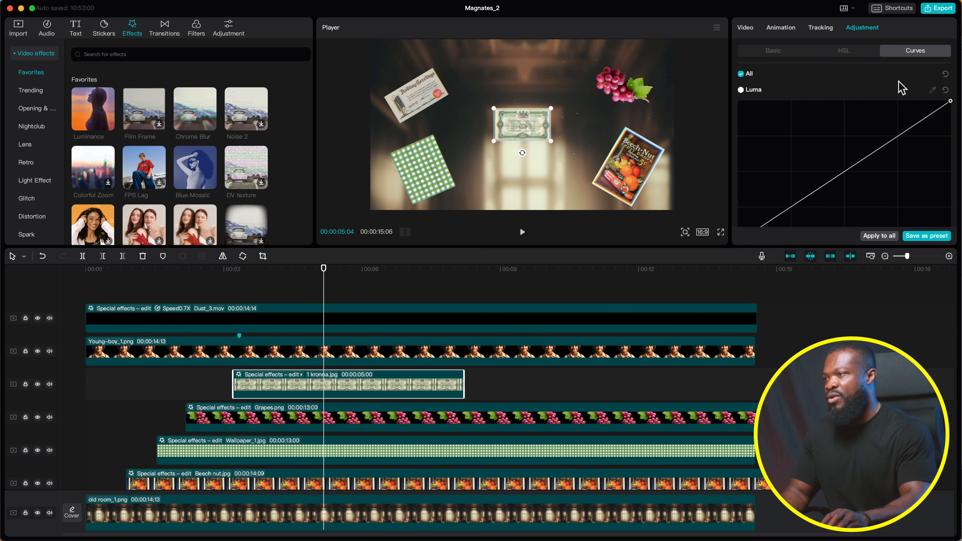
scroll(846, 191, down, 10)
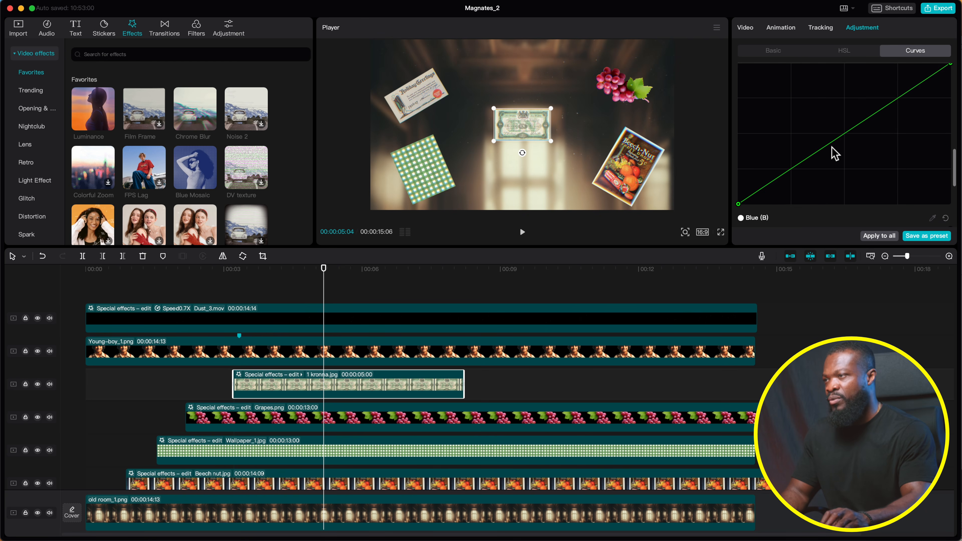
mouse_move(838, 143)
mouse_down()
mouse_move(827, 91)
mouse_move(827, 129)
mouse_move(816, 104)
mouse_move(810, 111)
mouse_move(825, 130)
mouse_up()
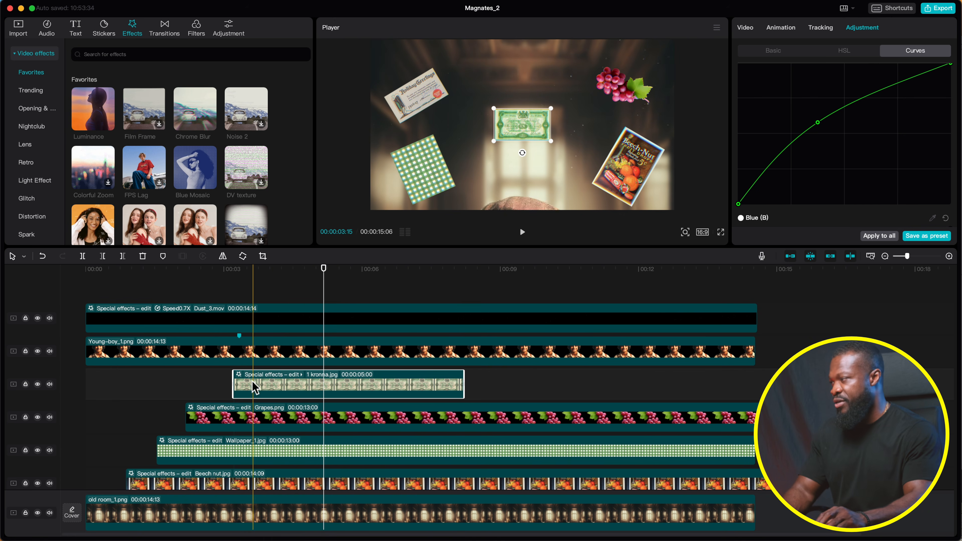
Extend the 1 kronna clip to a duration of 00:00:11:12 and set its fade adjustment to 64
drag(468, 383, 765, 371)
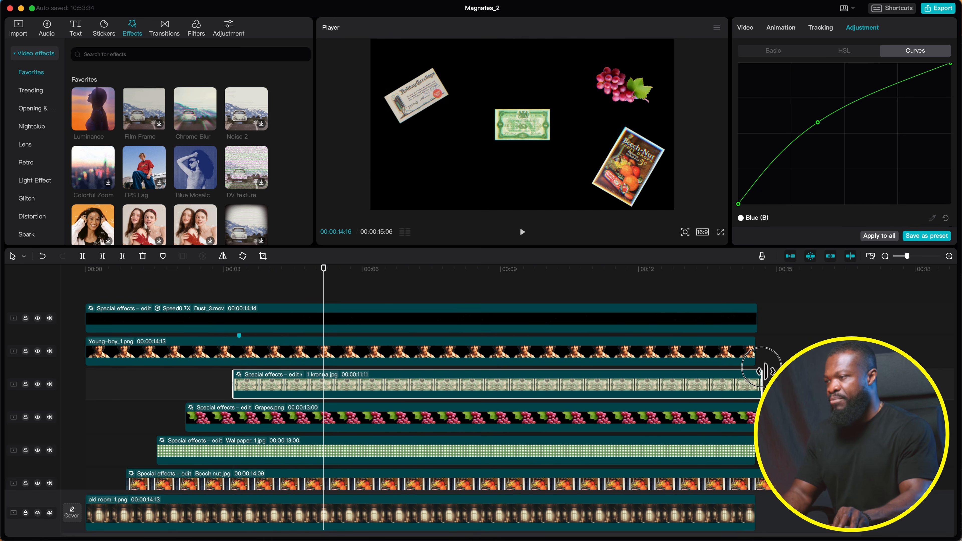
key(super+z)
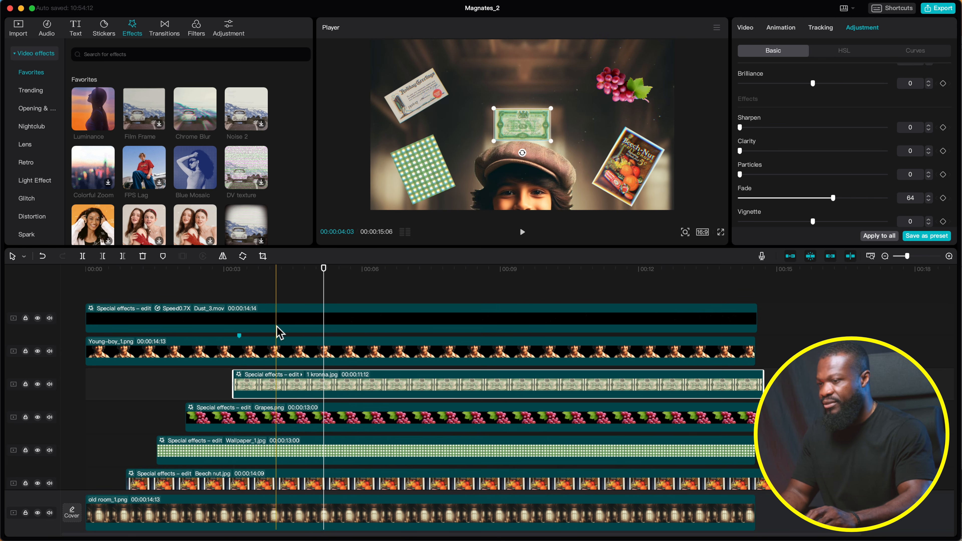
Move the 1 kronna clip so it starts at the 00:00:03:08 marker, aligned with the boy clip's keyframe there
click(244, 356)
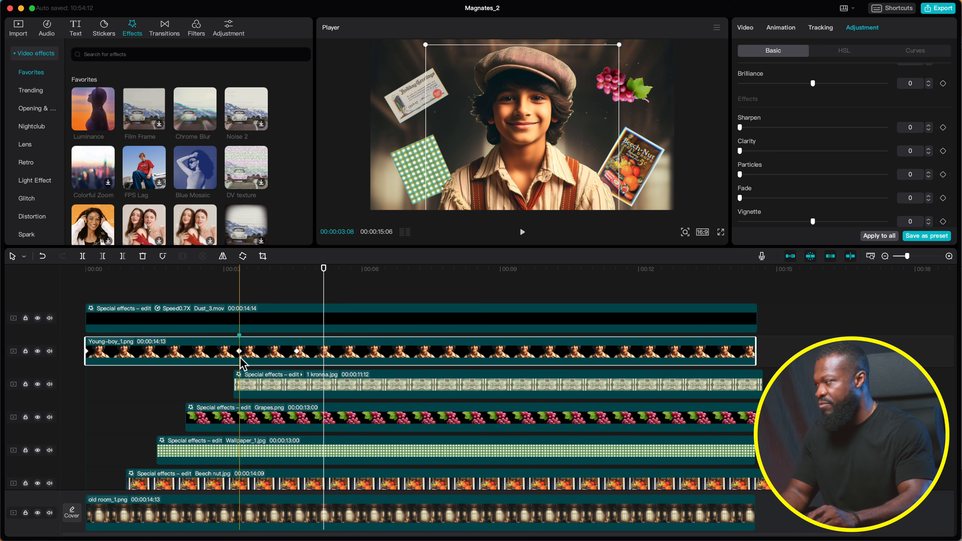
click(241, 270)
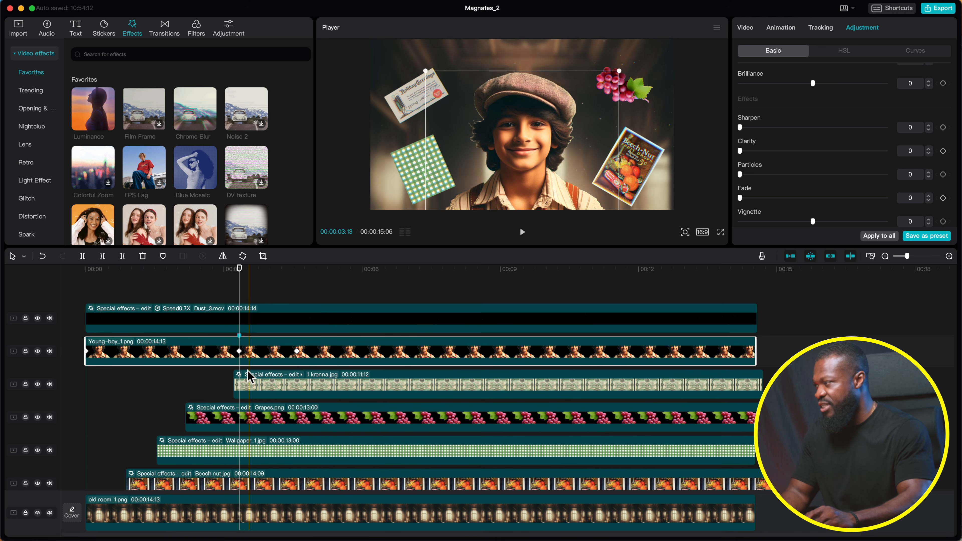
click(255, 387)
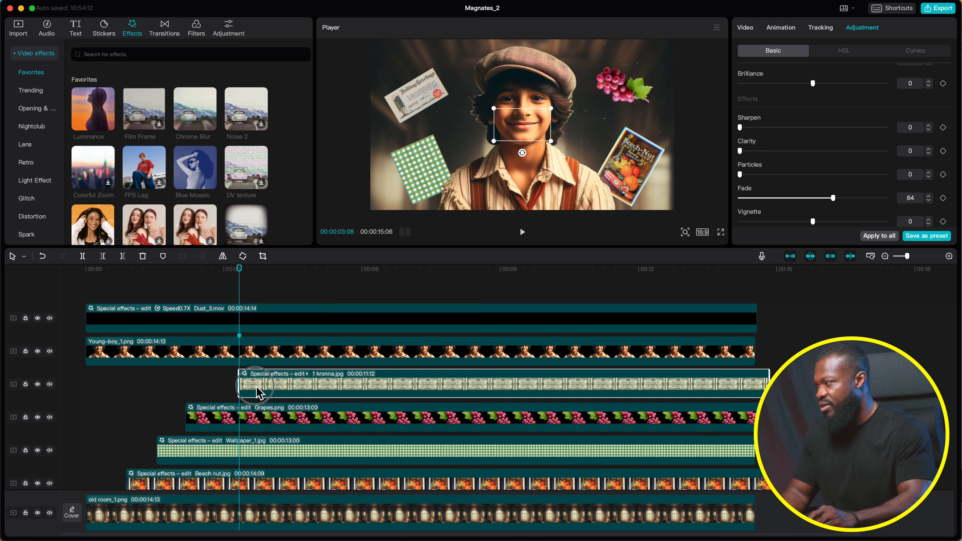
click(252, 354)
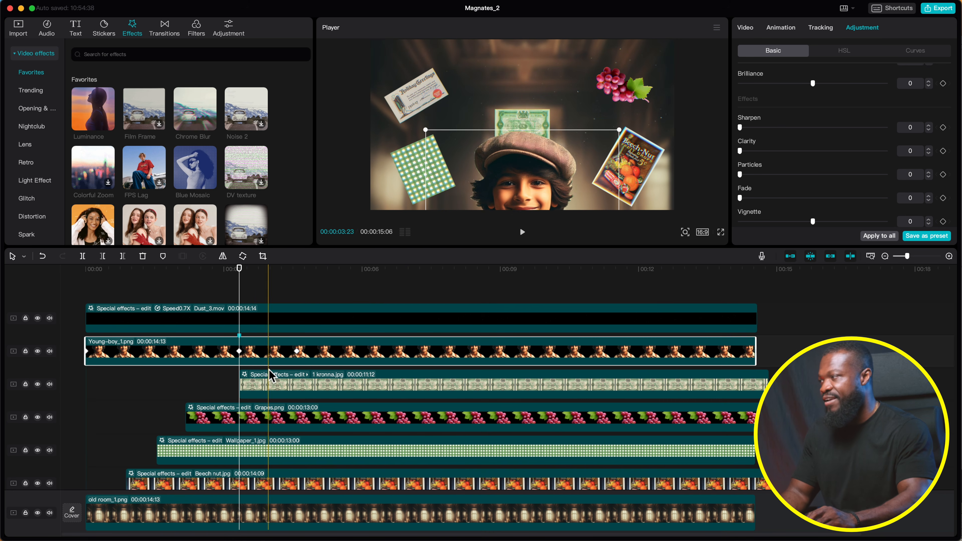
click(268, 389)
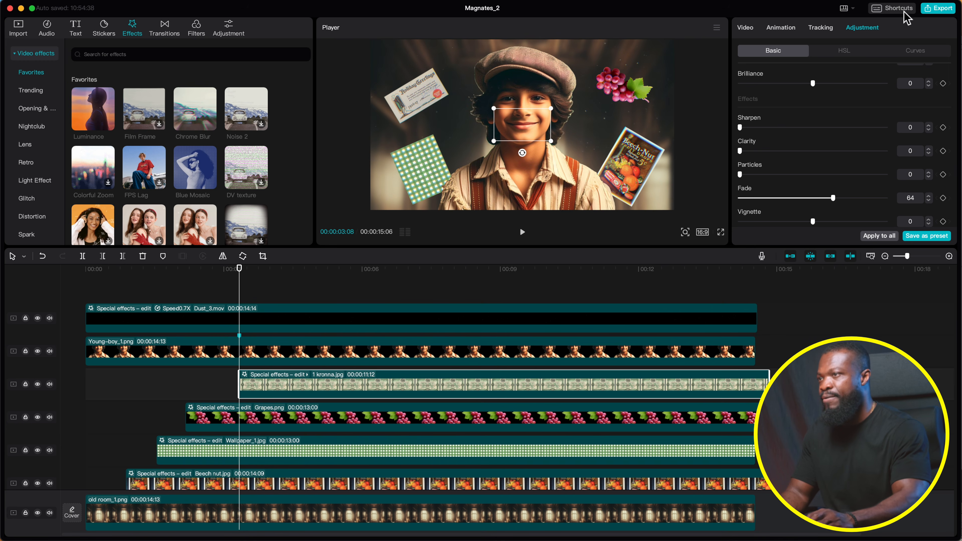
Add a Transform keyframe to the 1 kronna clip at 00:00:05:00, about 40 frames after its first keyframe
click(745, 28)
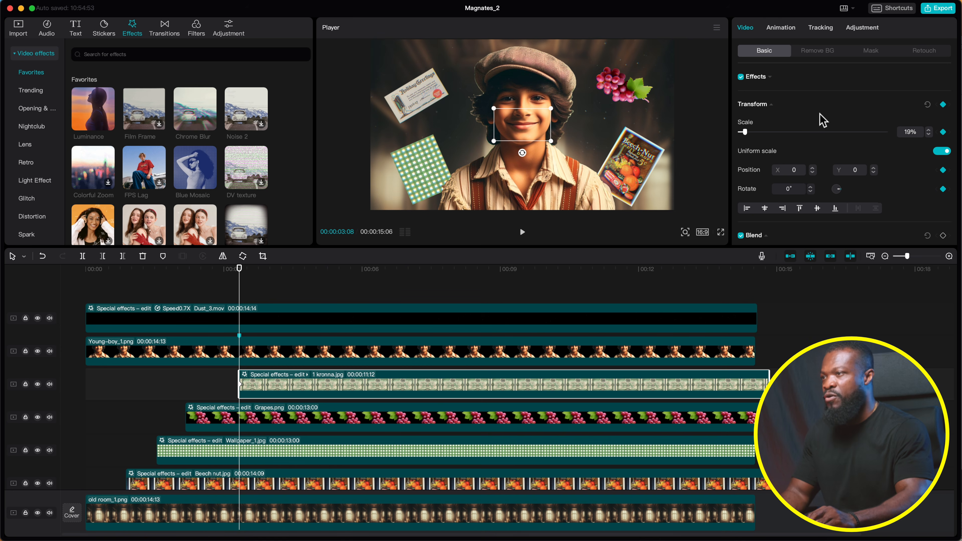
key(shift+Right)
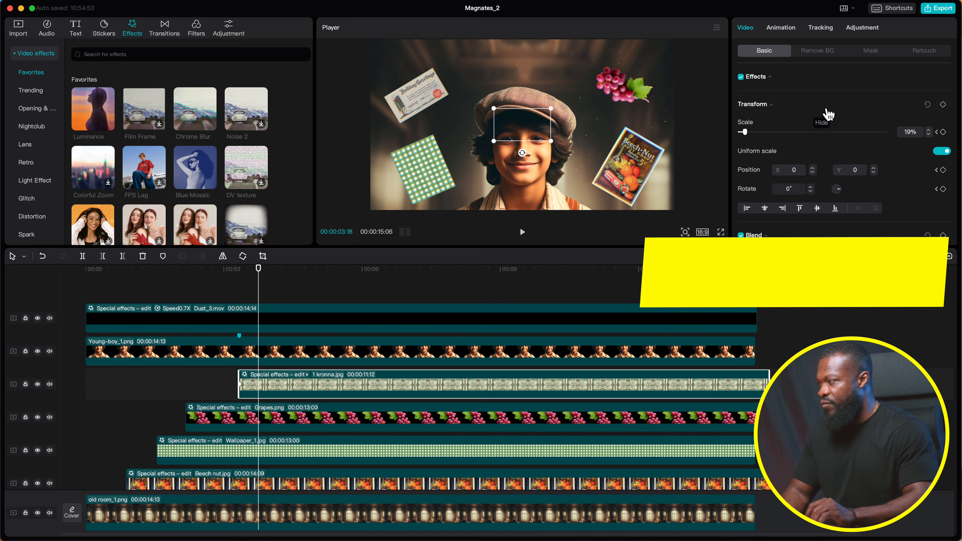
key(shift+Right)
key(shift+Right)
key(shift+Right)
key(shift+Right)
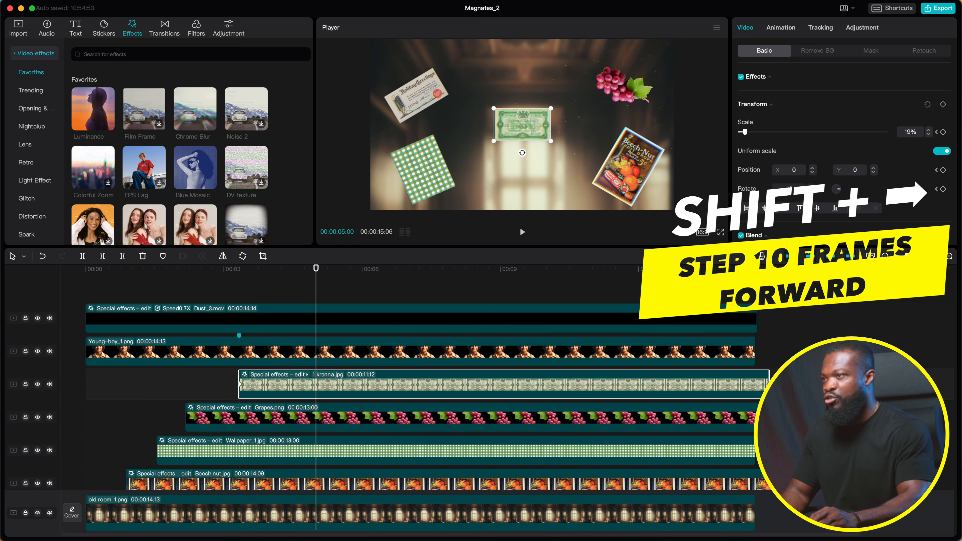
click(944, 104)
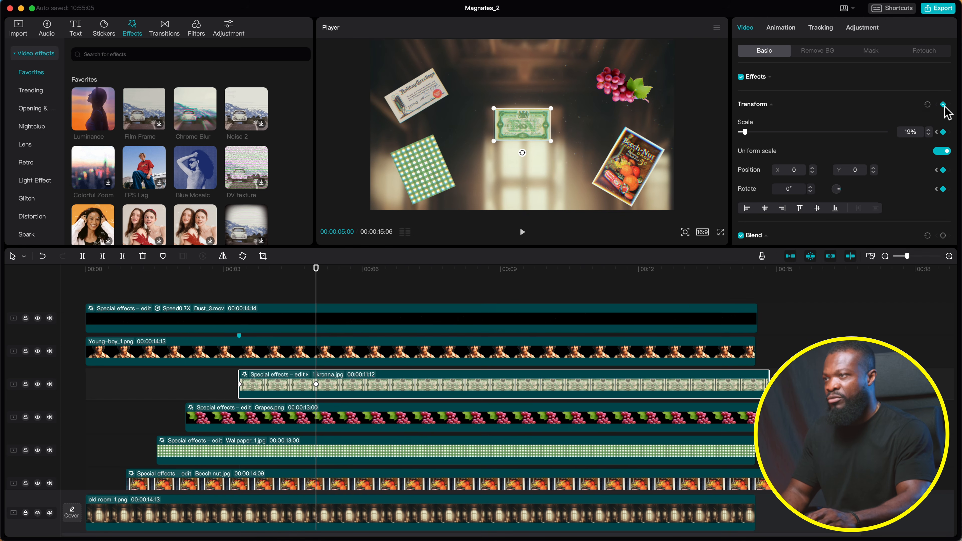
Rotate the banknote to -144° at the 00:00:05:00 keyframe and play back the spin
drag(520, 154, 591, 68)
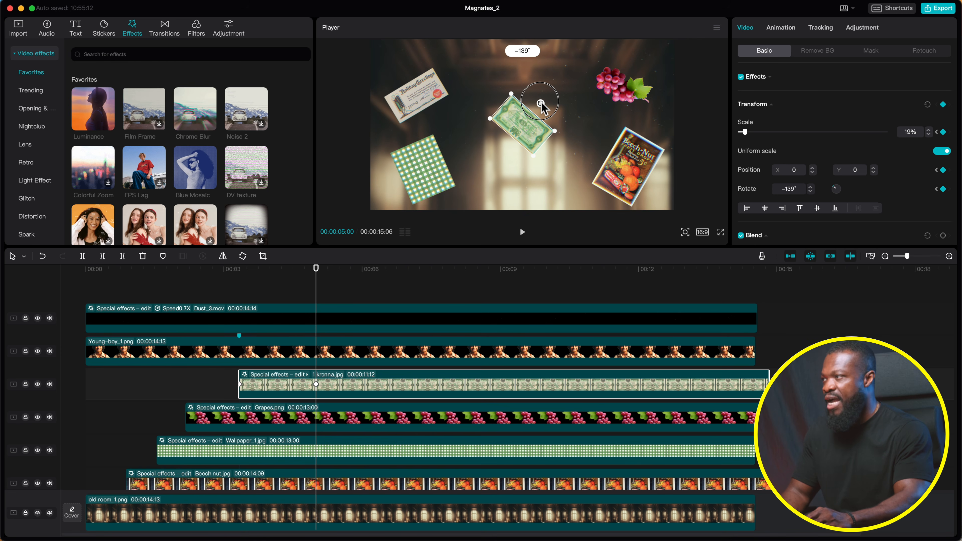
drag(544, 108, 544, 109)
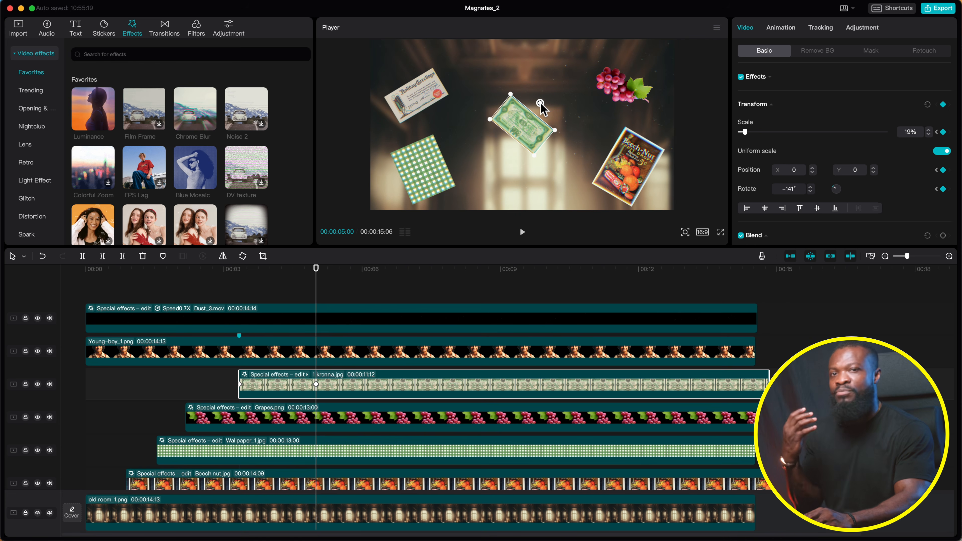
drag(542, 107, 541, 105)
click(242, 292)
key(space)
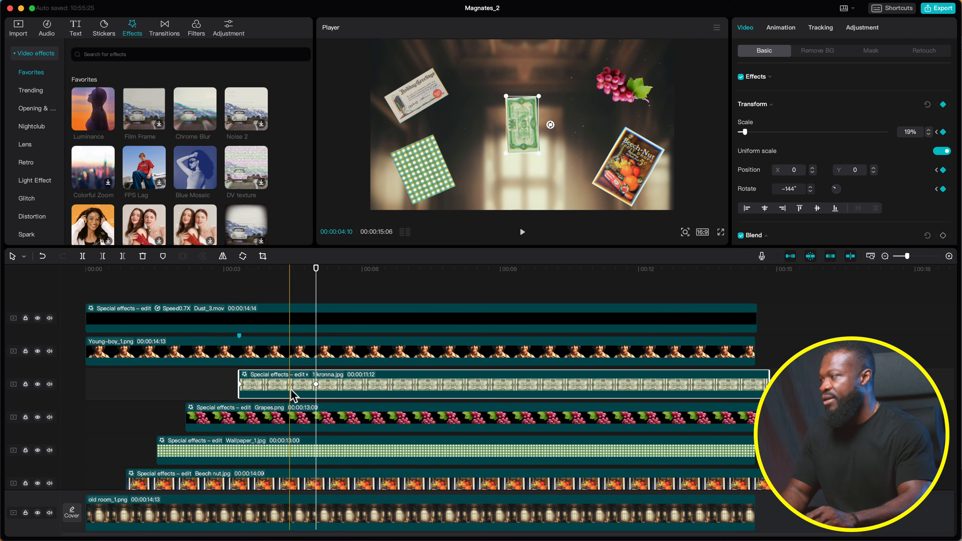
Show the 1 kronna clip's keyframe graph, apply a smooth ease curve to both Rotate keyframes and preview the motion
key(alt+k)
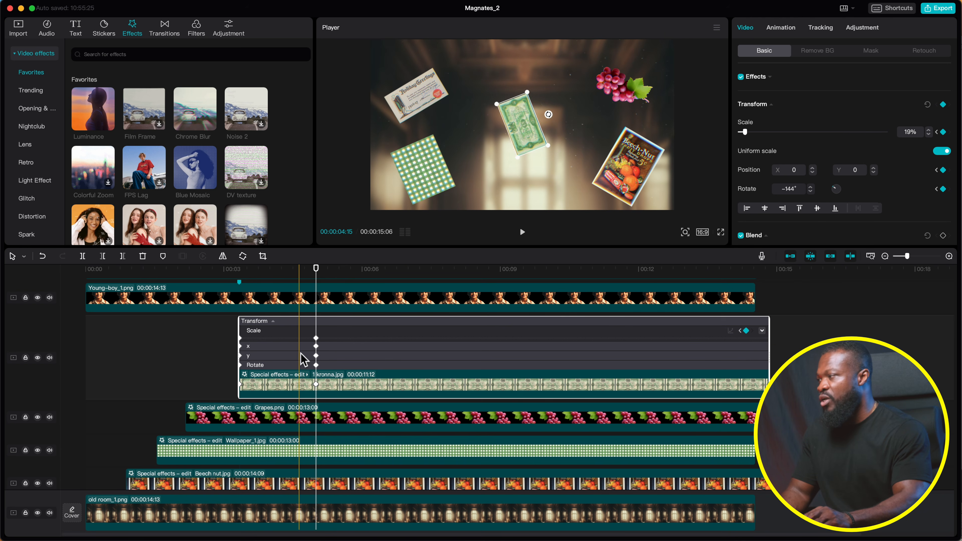
click(291, 364)
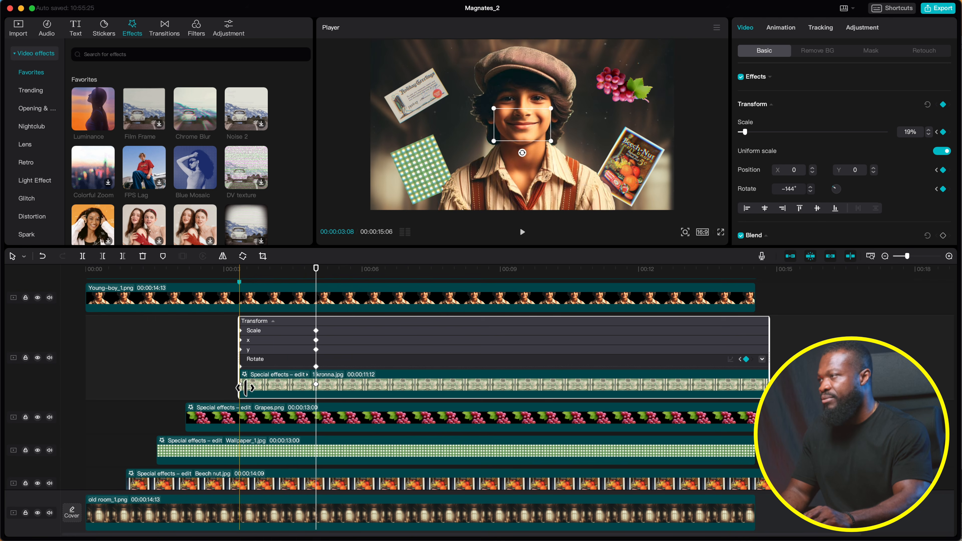
click(287, 360)
click(244, 330)
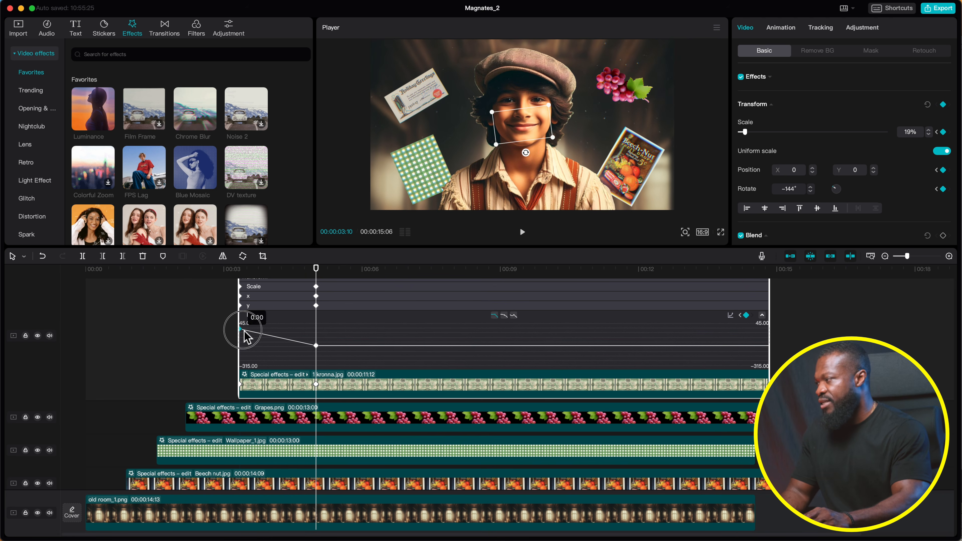
click(507, 317)
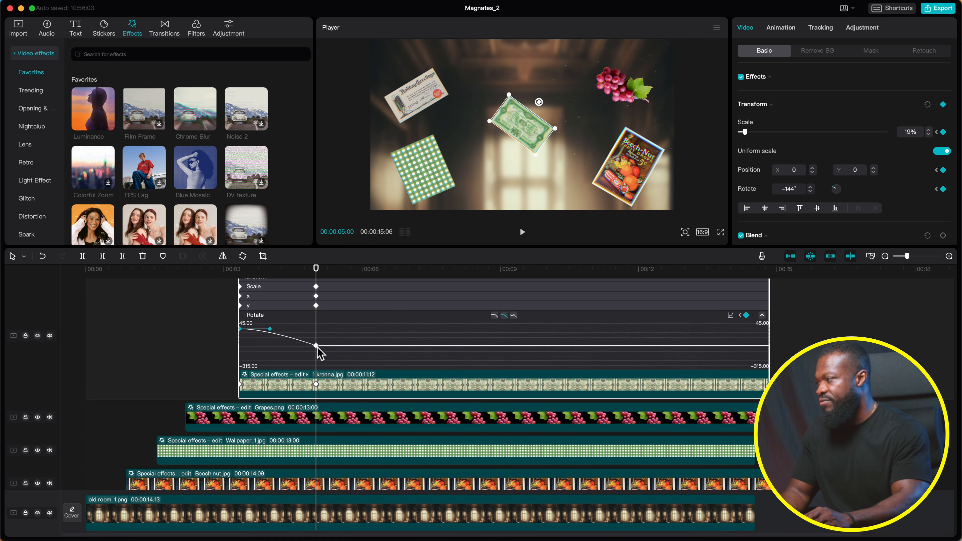
click(504, 315)
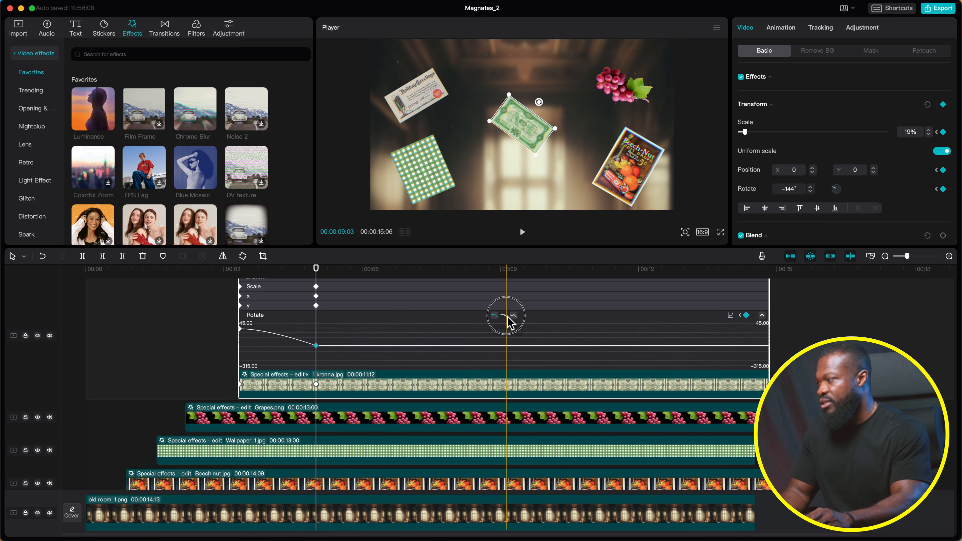
click(239, 268)
key(space)
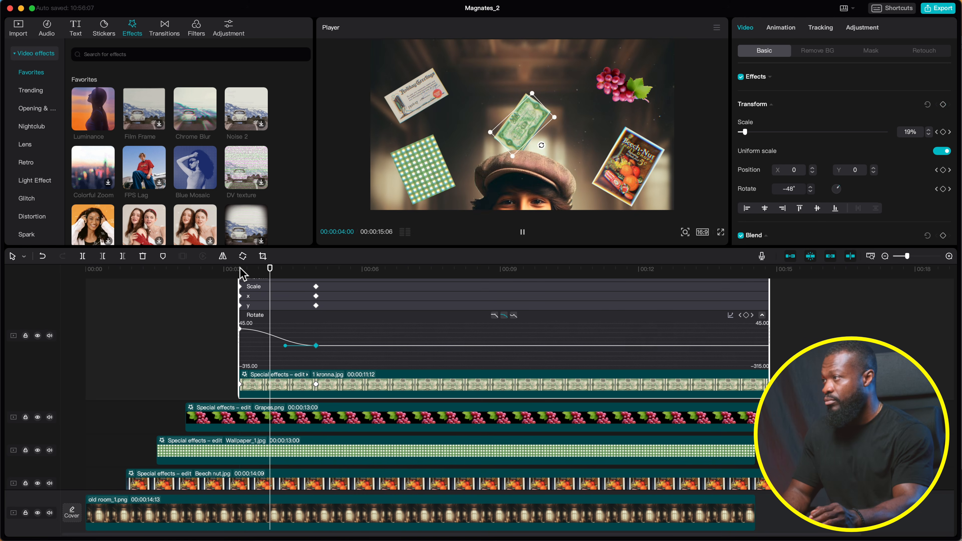
key(space)
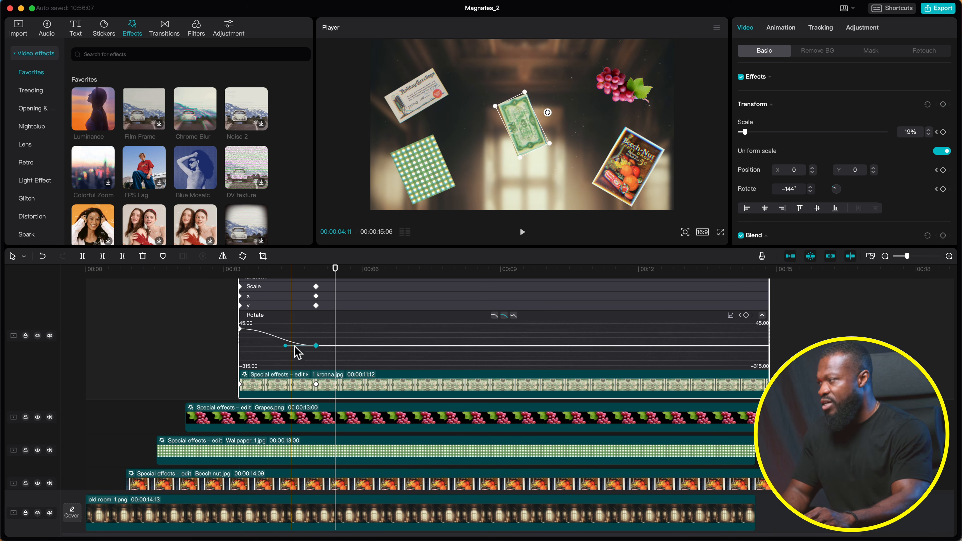
Stretch the ease handle of the last Rotate keyframe close to the first keyframe, preview the spin and hide the keyframe graph
drag(287, 347, 271, 346)
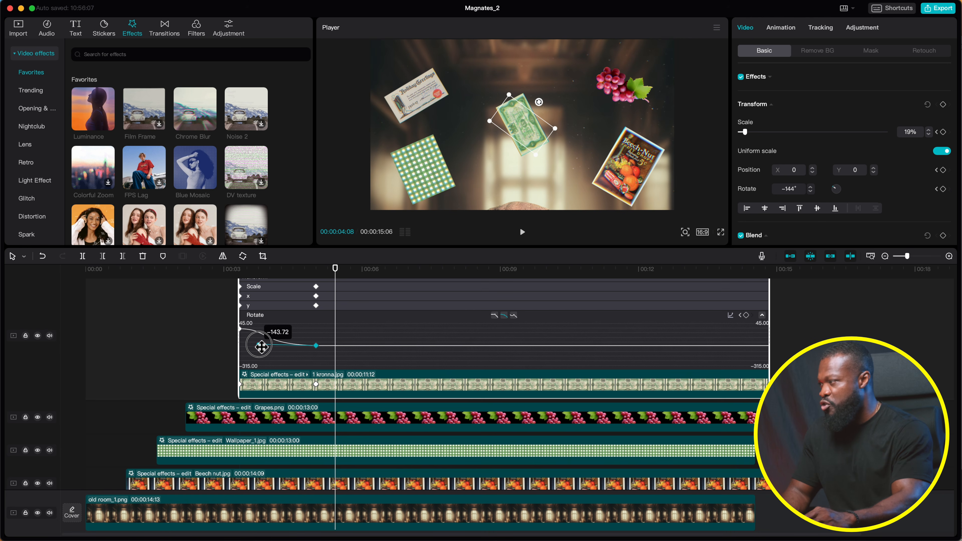
drag(260, 348, 256, 346)
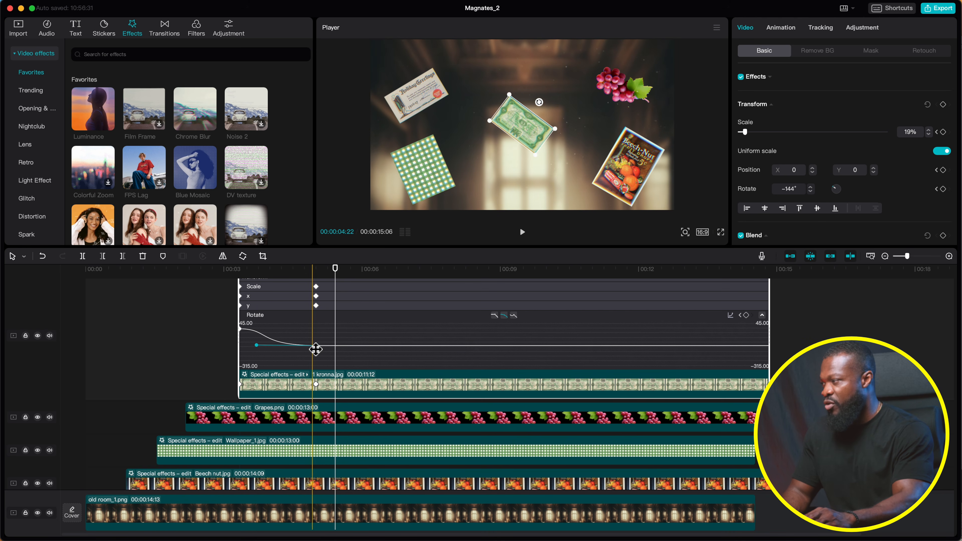
key(space)
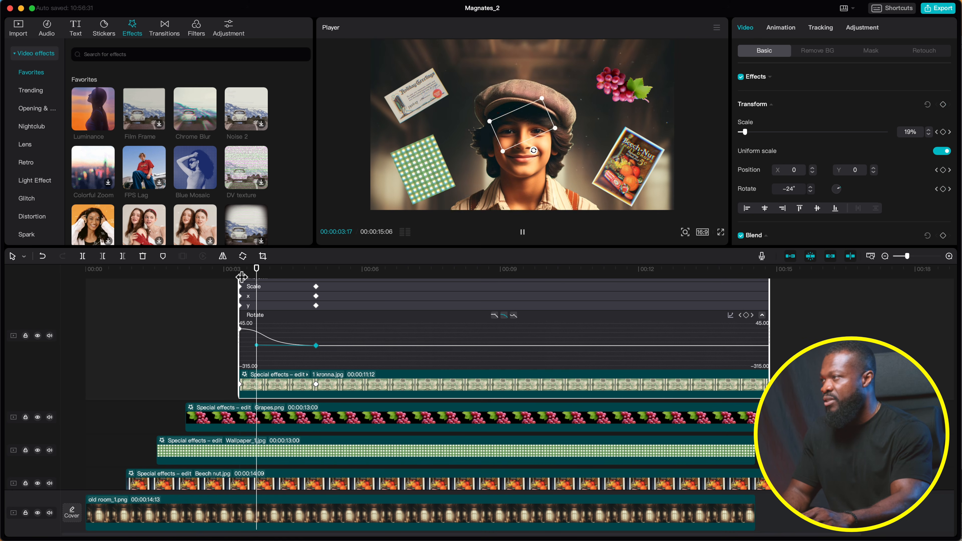
drag(257, 346, 245, 344)
click(236, 276)
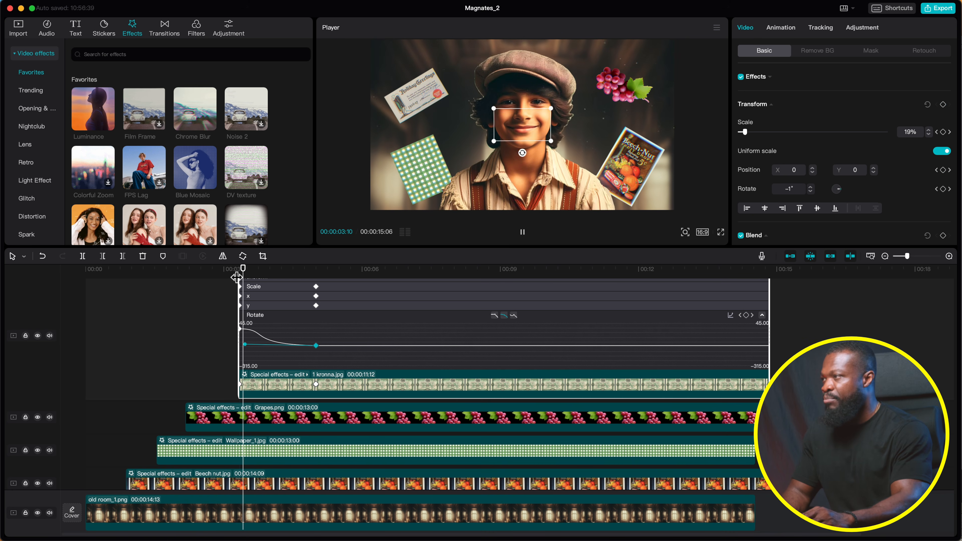
key(space)
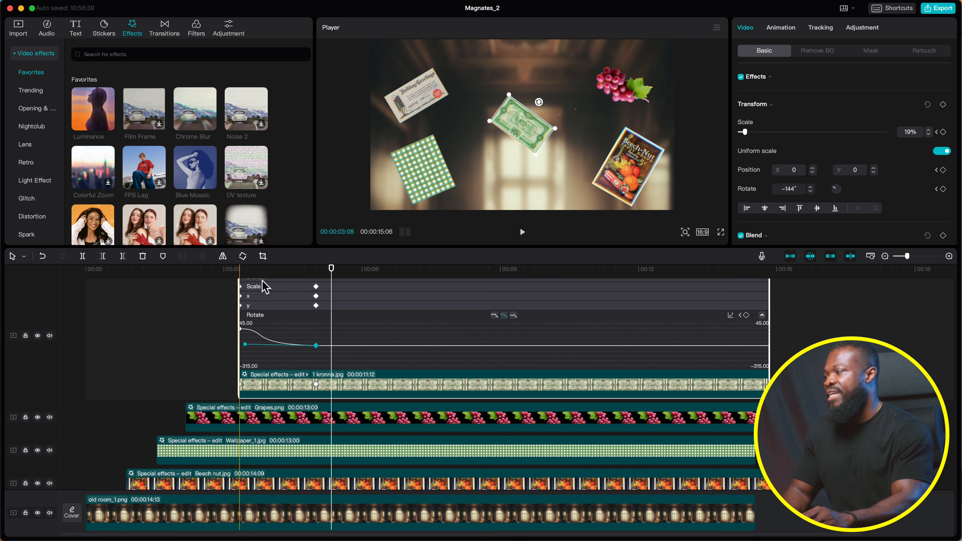
click(299, 389)
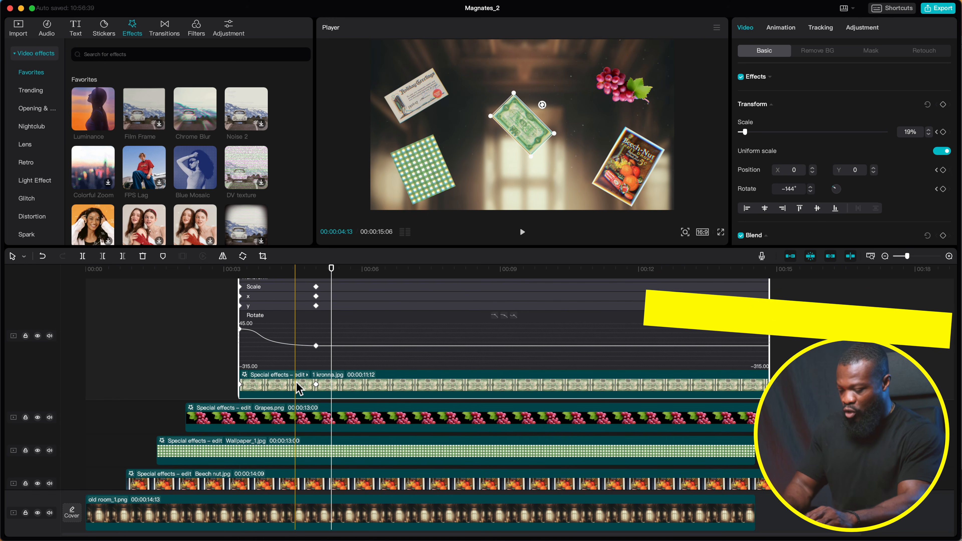
key(alt+k)
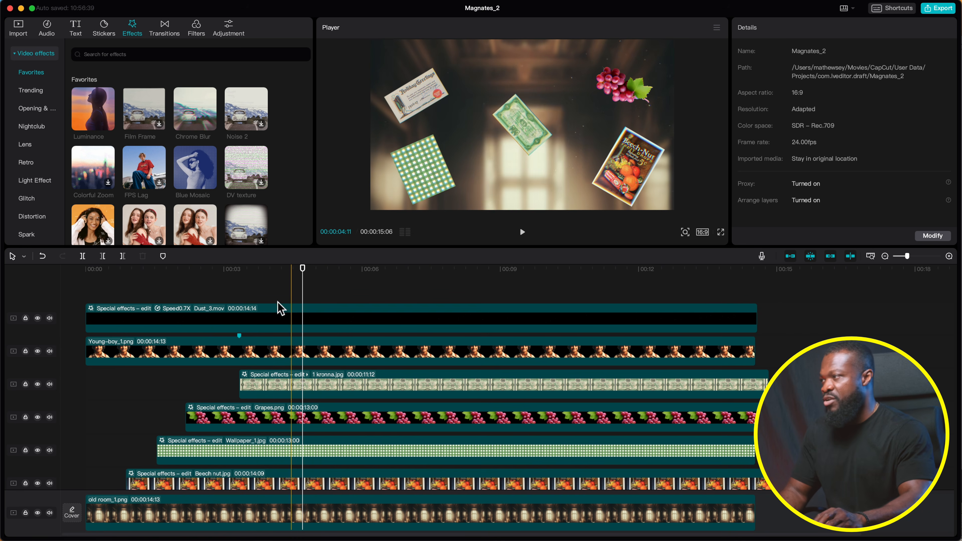
Add a default text clip on a new track above Dust_3.mov, starting at about 00:00:03:12, and lengthen it slightly
click(77, 31)
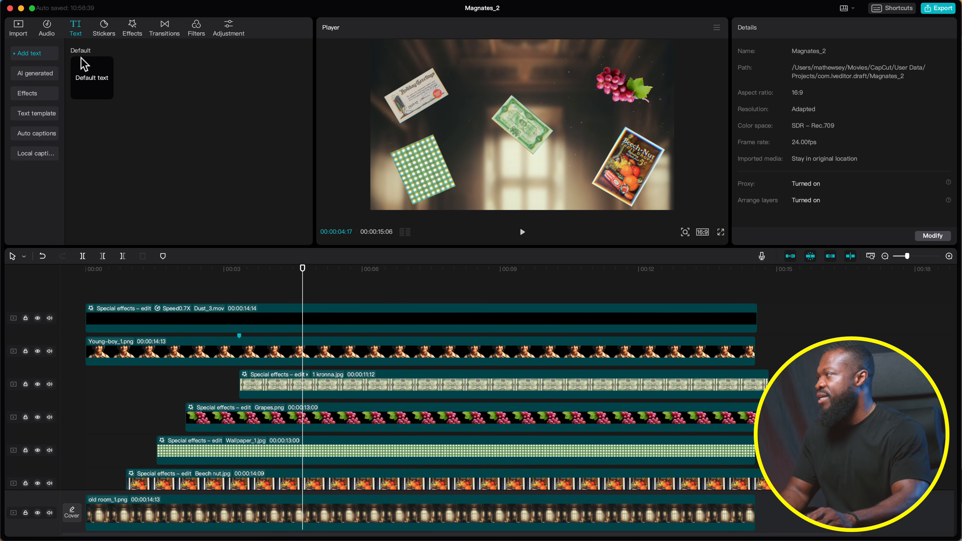
drag(90, 81, 250, 305)
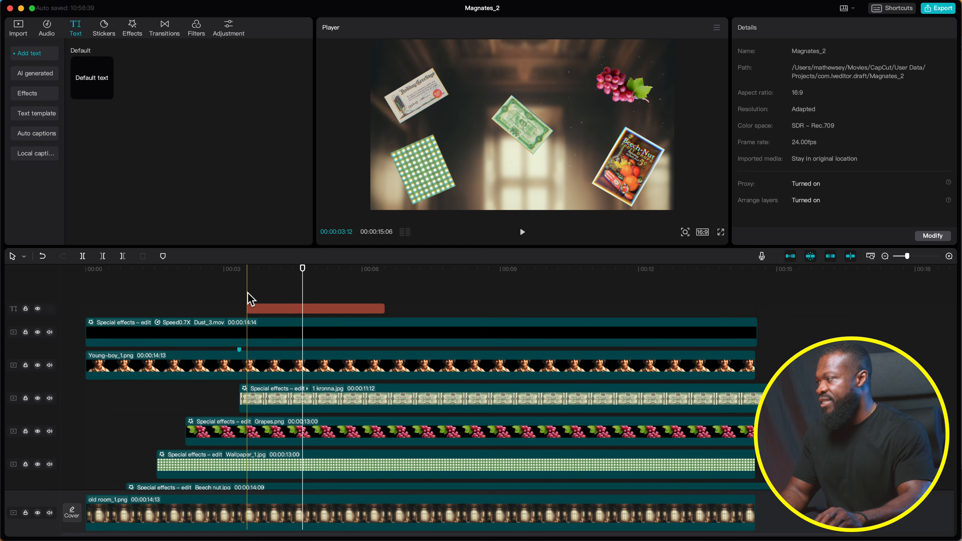
drag(383, 308, 413, 312)
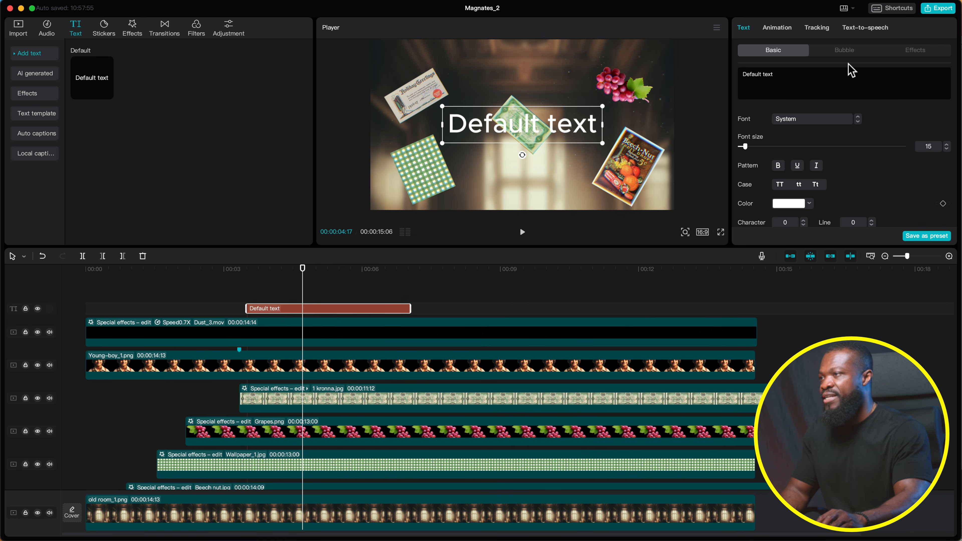
Replace the default text with a row of dashes and set its font to Helvetica Neue
drag(801, 76, 739, 74)
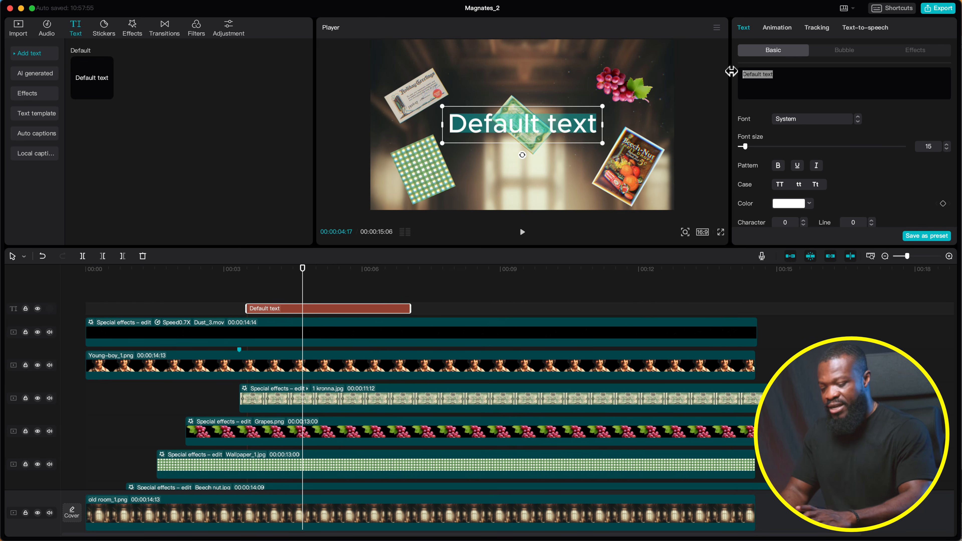
key(BackSpace)
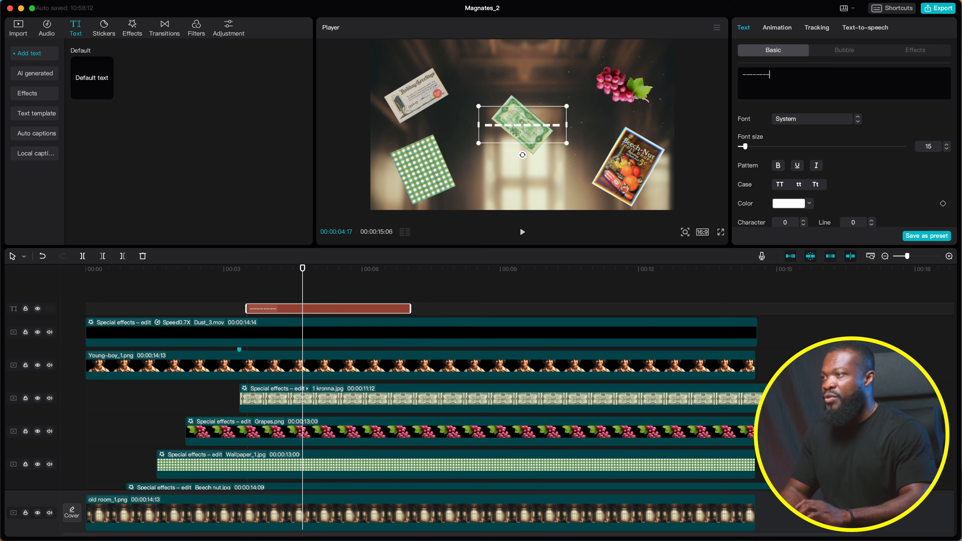
click(797, 119)
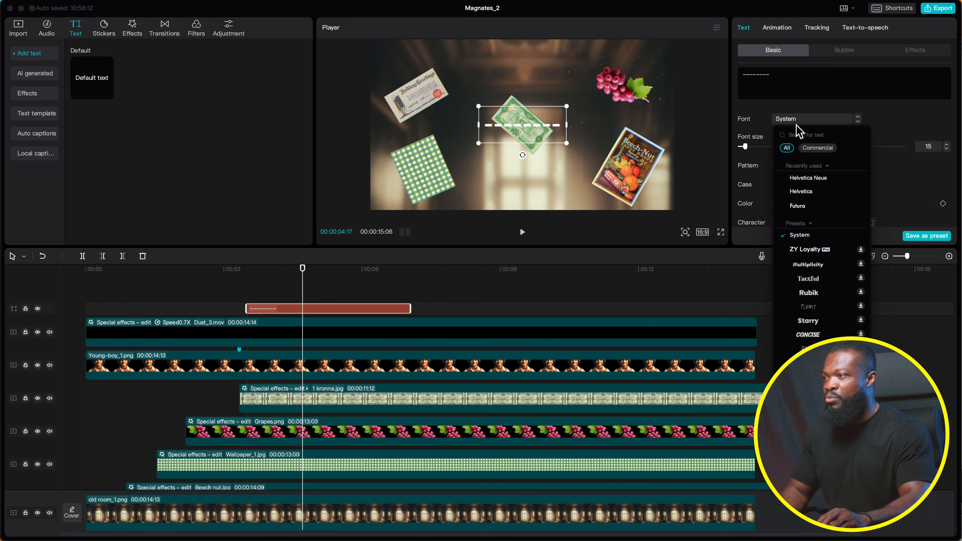
click(799, 179)
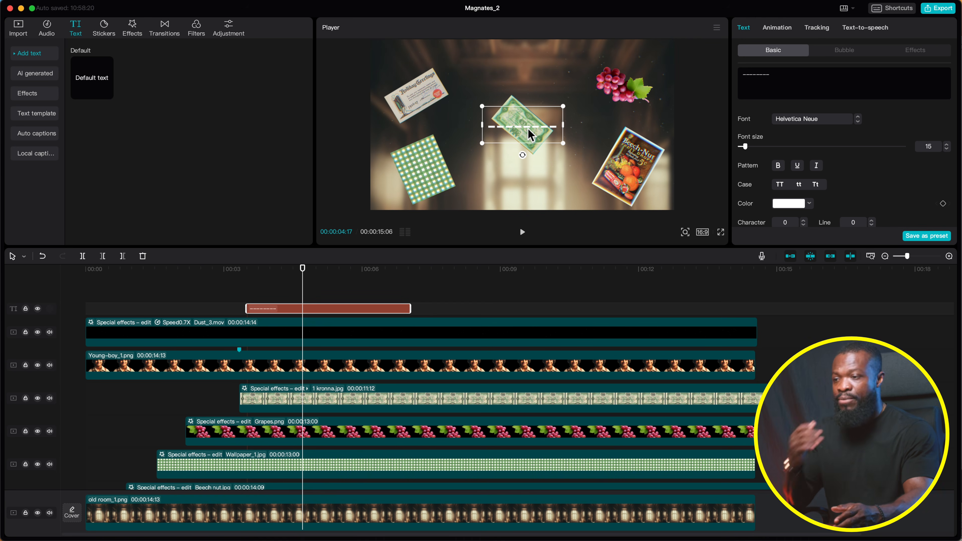
Enable Curve on the dashed text, bending it into an arc with a strength of 72°
scroll(766, 154, down, 10)
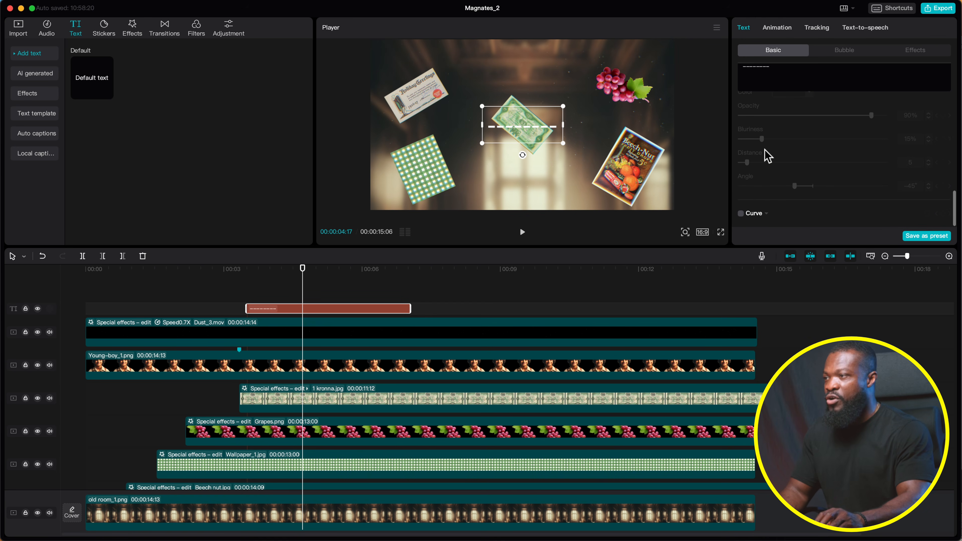
click(746, 216)
scroll(816, 190, down, 3)
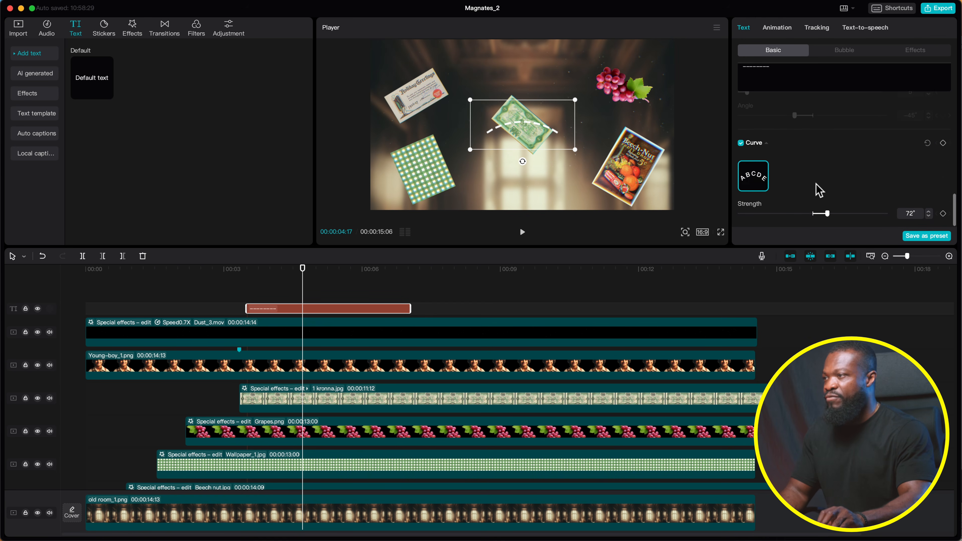
Try the Glow option on the dashed text and turn it off again
scroll(816, 188, up, 5)
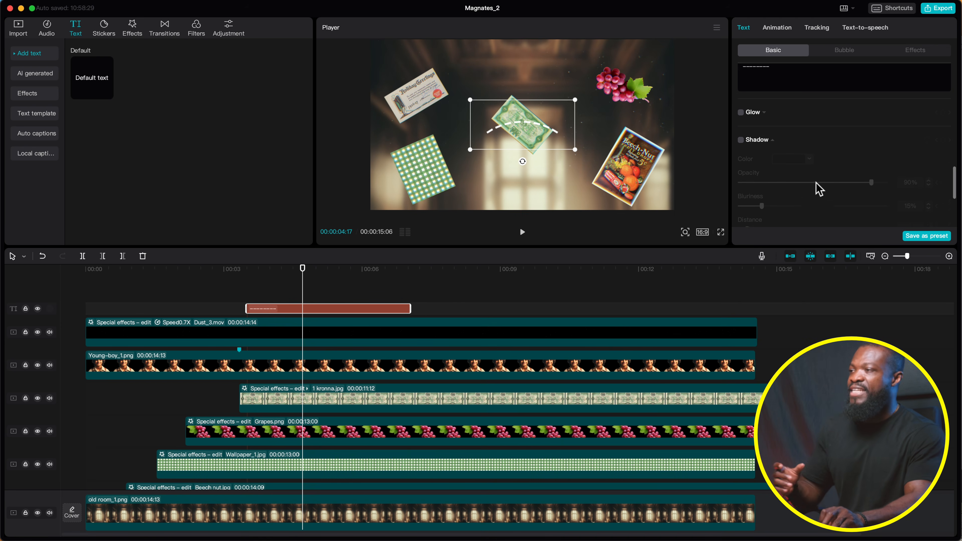
click(742, 131)
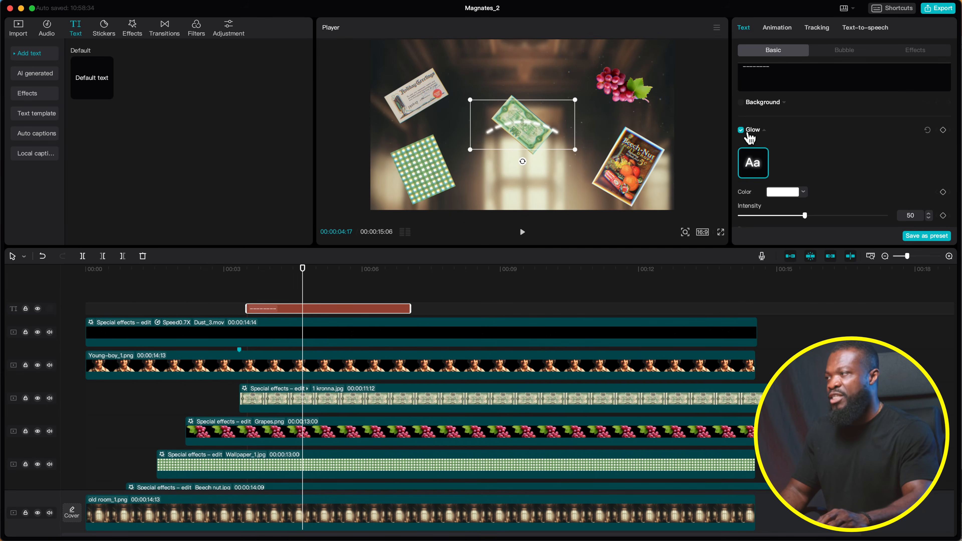
click(741, 130)
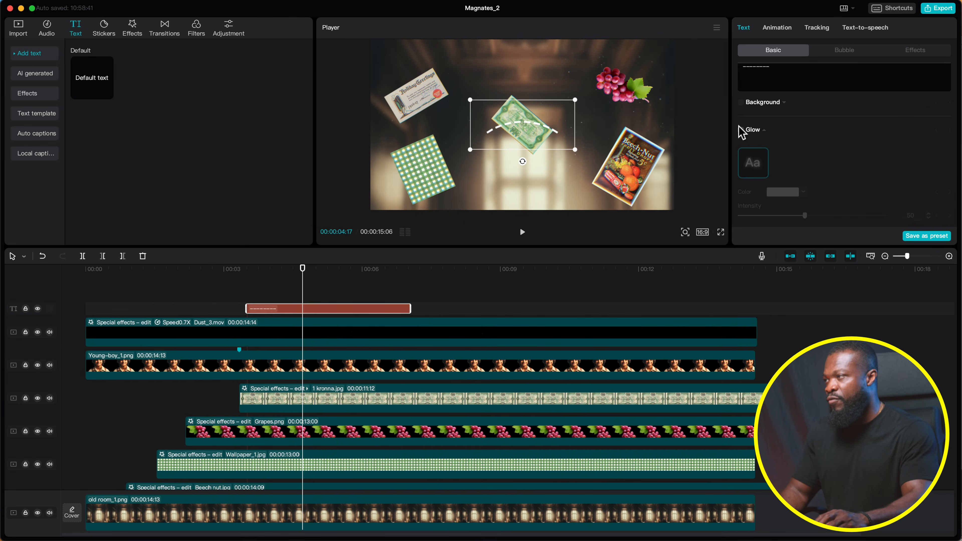
scroll(799, 194, down, 5)
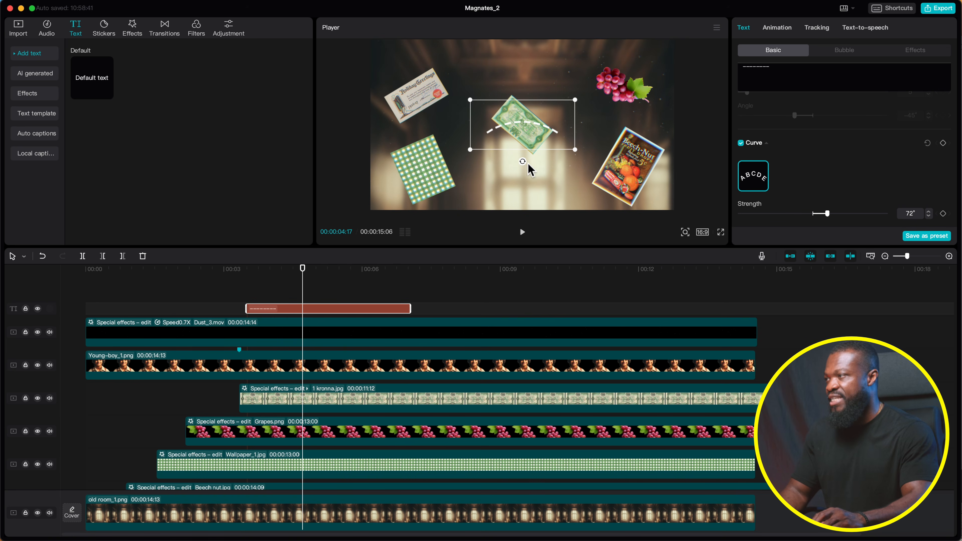
Rotate and move the dashed arc so it links the banknote to the grapes, and set its curve strength to 111°
drag(522, 161, 550, 168)
drag(531, 132, 564, 103)
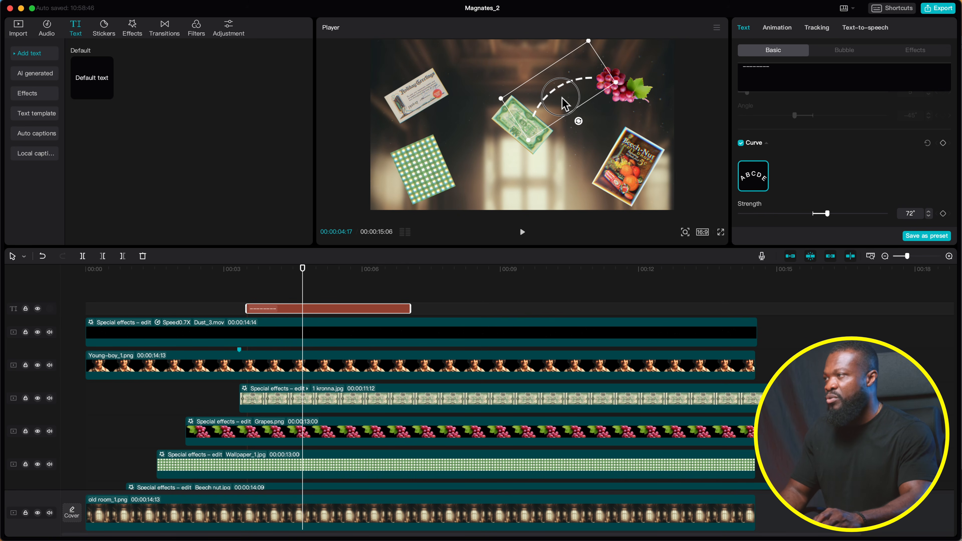
click(268, 287)
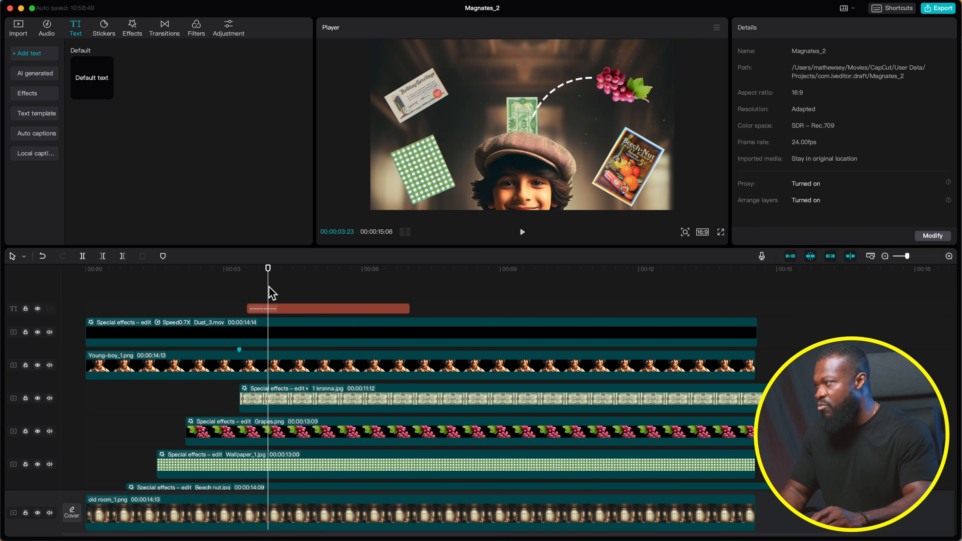
click(550, 103)
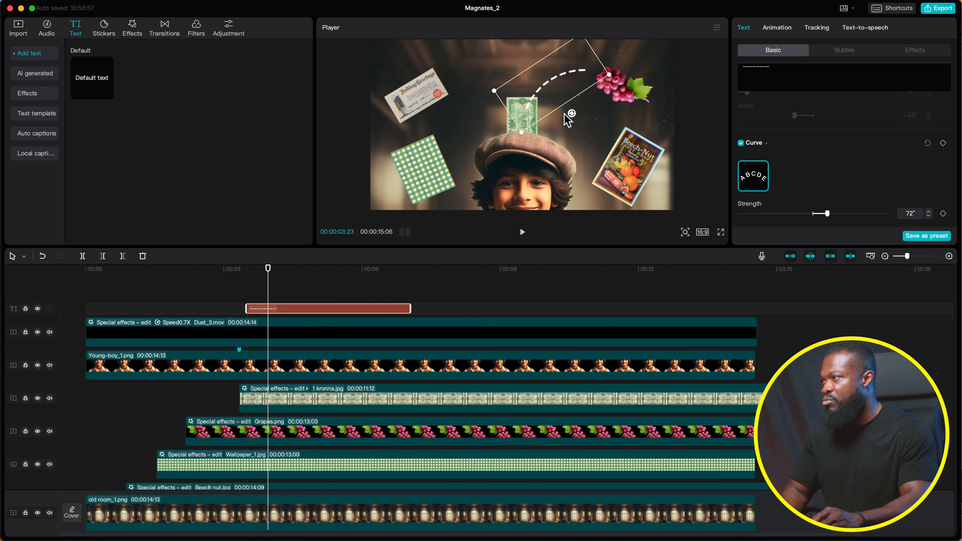
drag(564, 113, 565, 101)
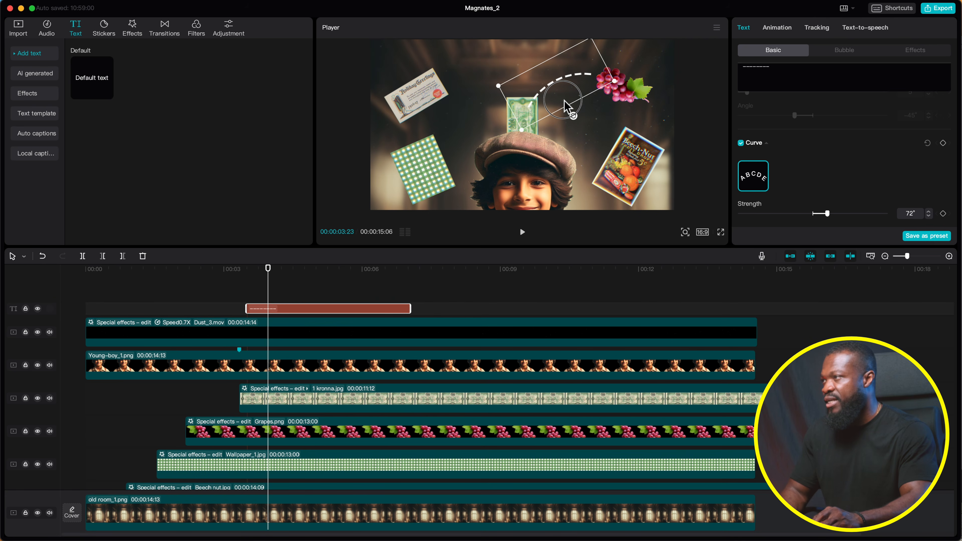
drag(828, 213, 836, 215)
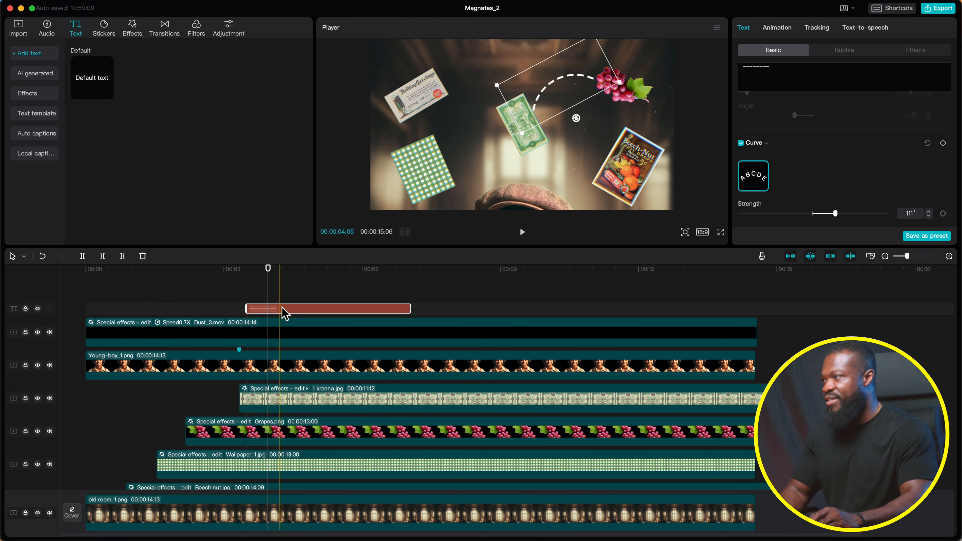
Duplicate the dashed text clip onto a new track directly above it and color the copy orange, hex FFA800
drag(285, 314, 282, 299)
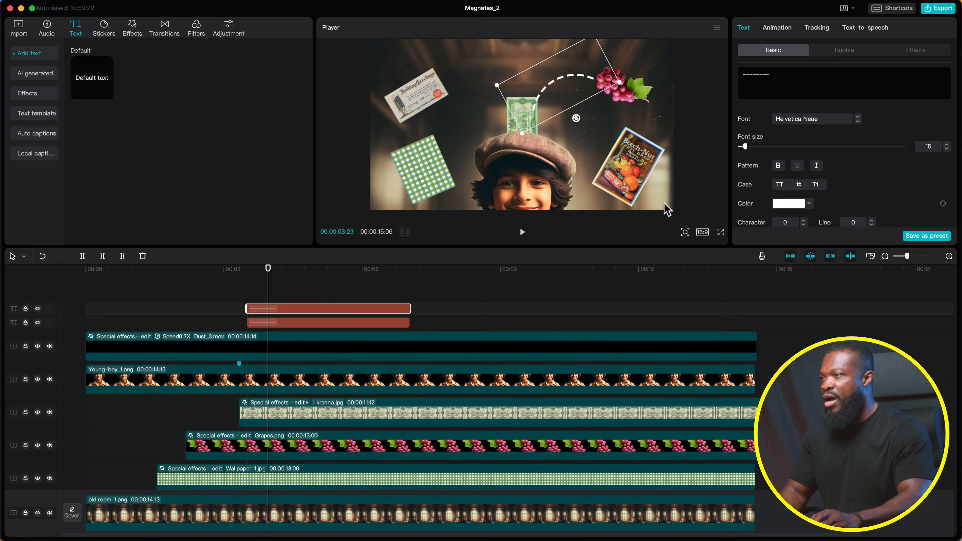
scroll(815, 152, down, 3)
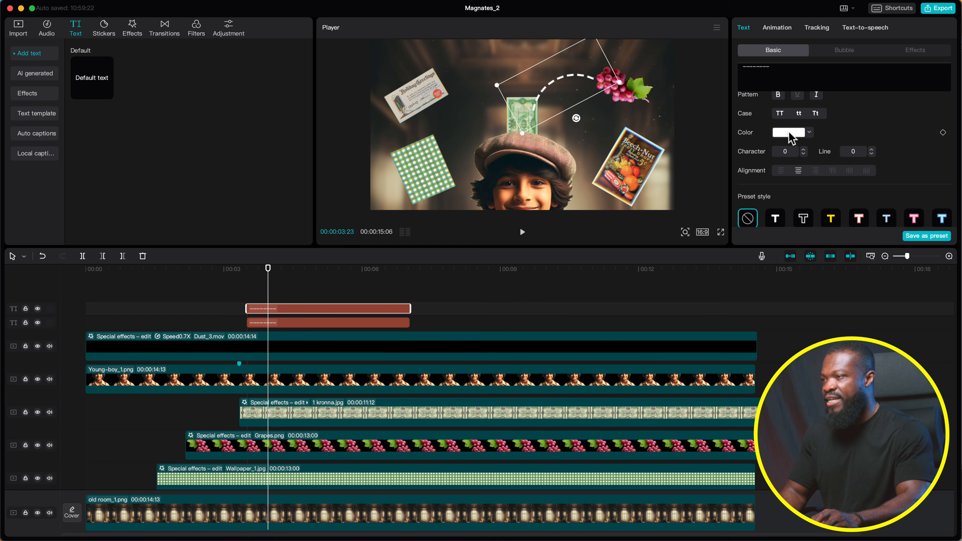
click(789, 134)
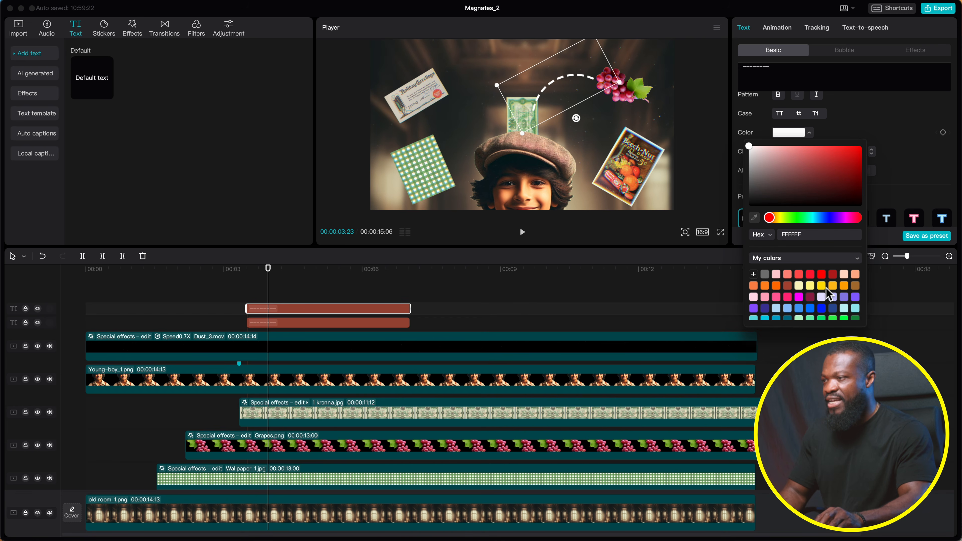
click(833, 286)
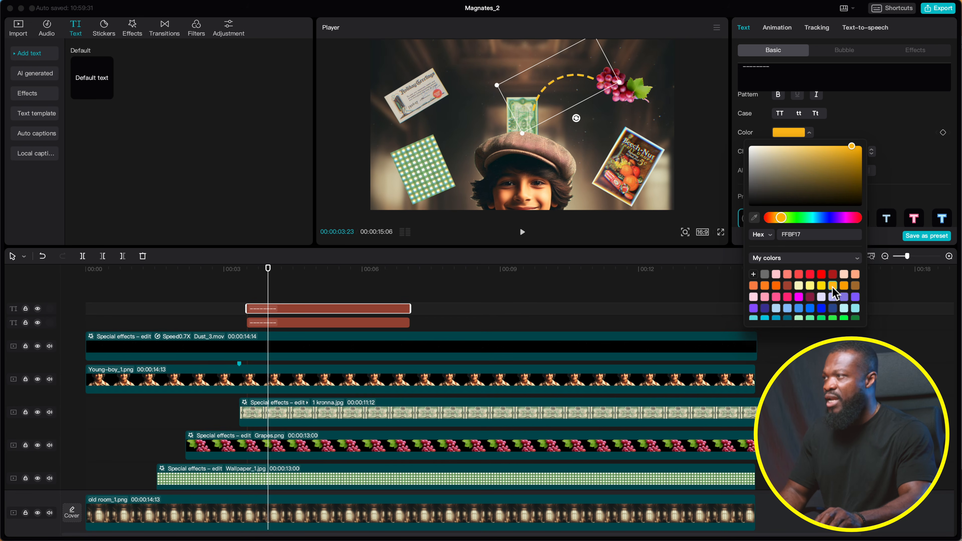
click(846, 286)
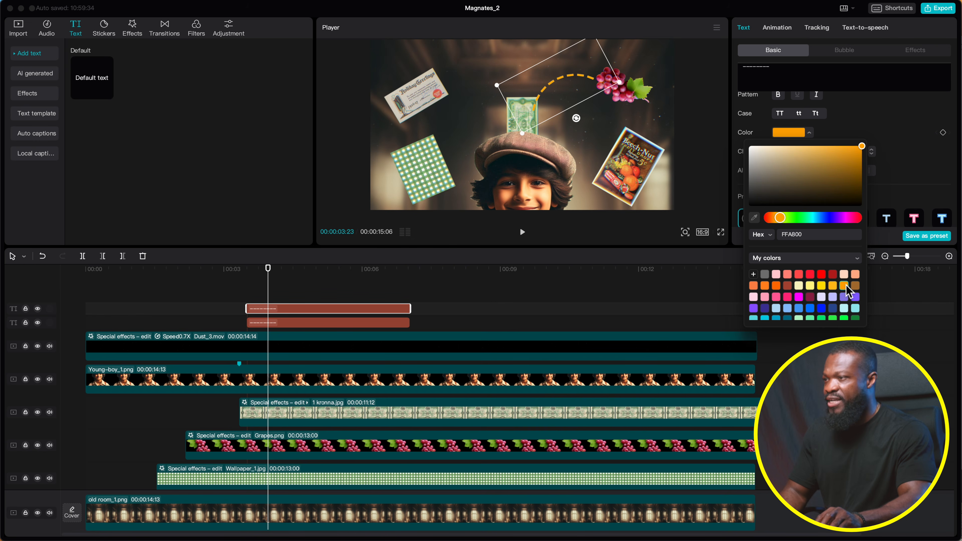
Try a brown text colour on the upper dashed text clip, and set it to orange FFA800
click(856, 286)
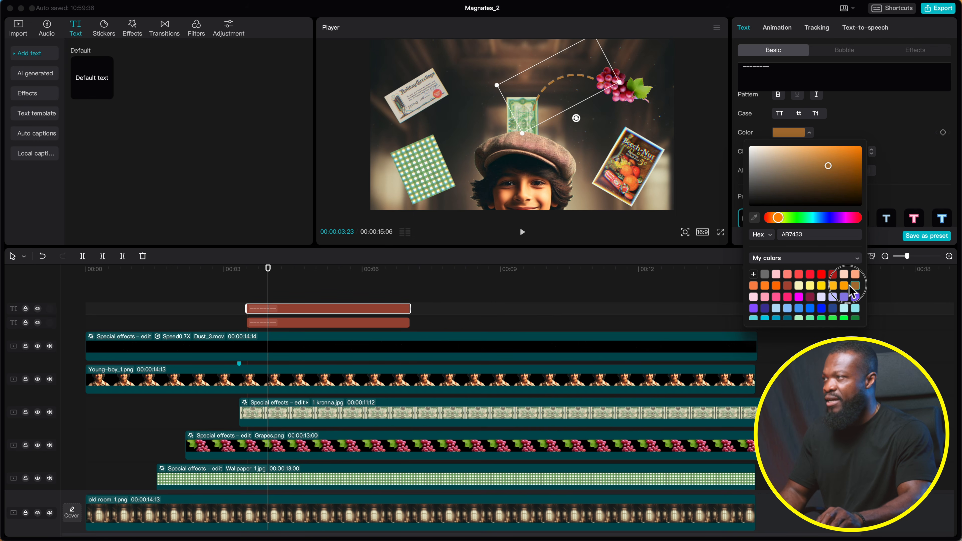
click(846, 285)
click(864, 131)
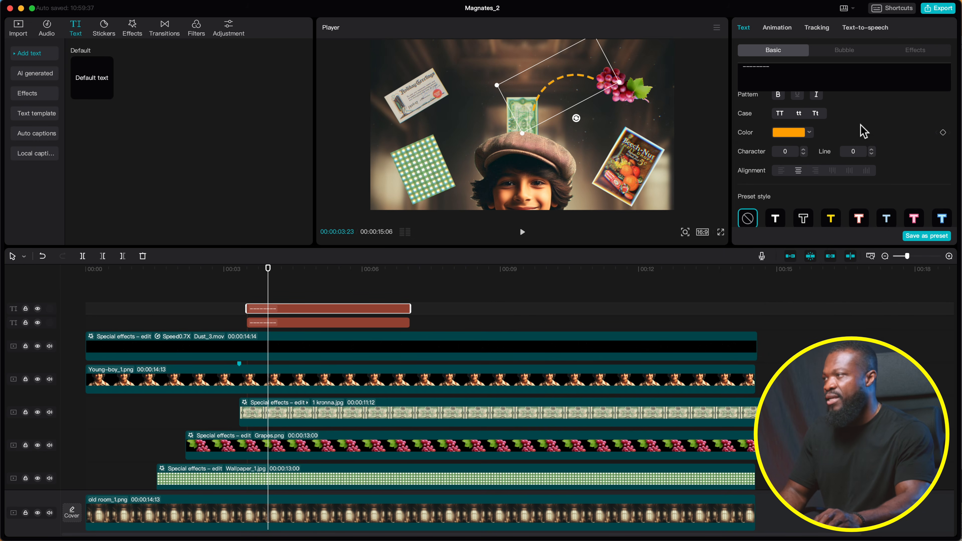
Change the lower dashed text clip's colour to dark teal 006F87
click(291, 325)
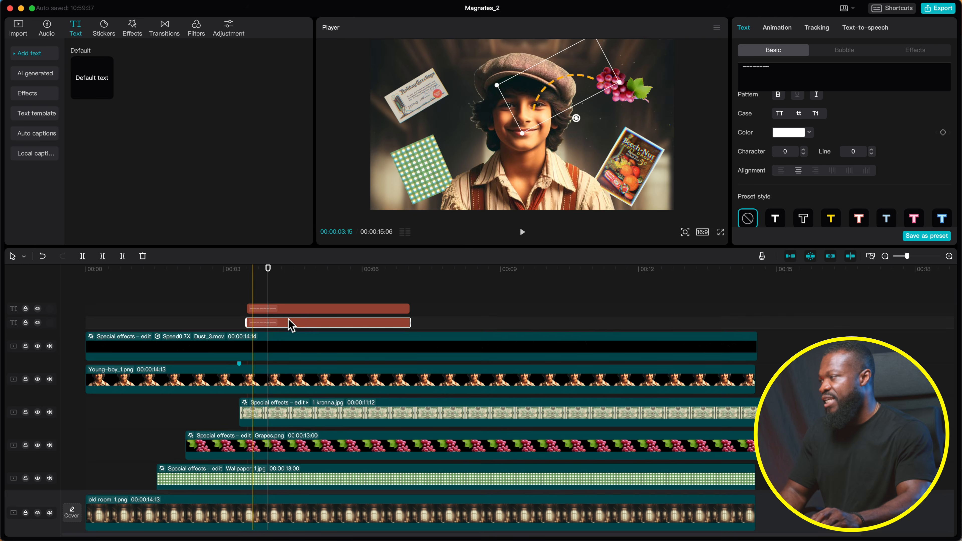
click(793, 132)
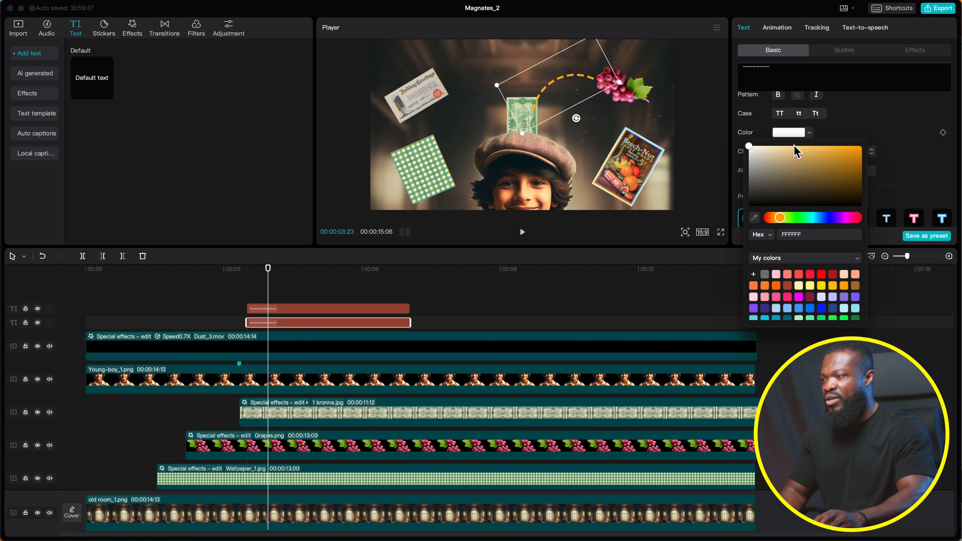
scroll(833, 304, down, 2)
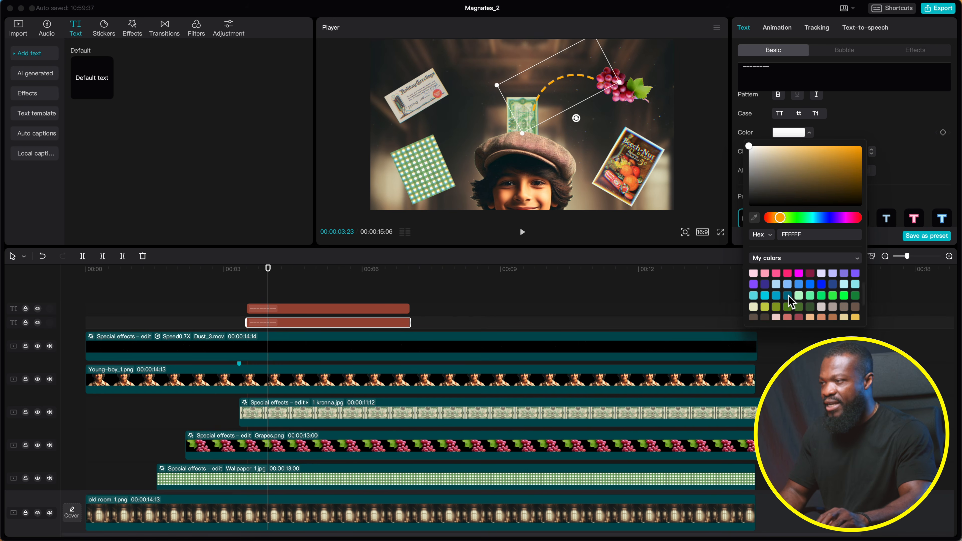
click(790, 296)
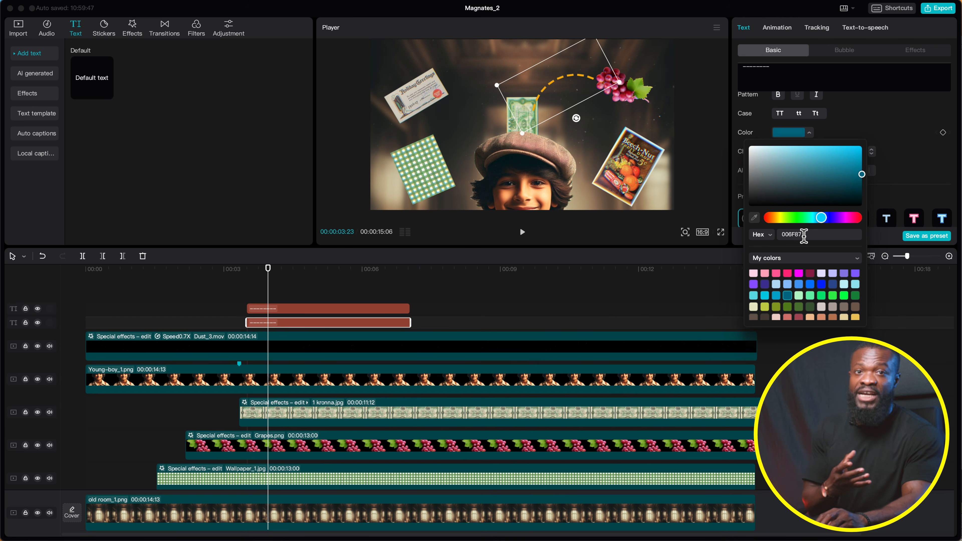
click(863, 133)
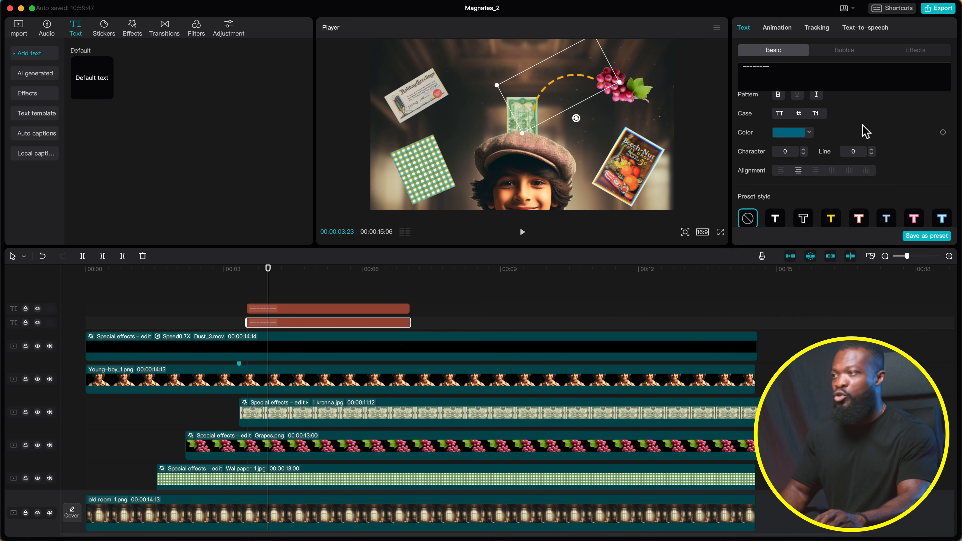
Turn the upper orange dashed text into a compound clip and apply a Horizontal mask to it
click(279, 309)
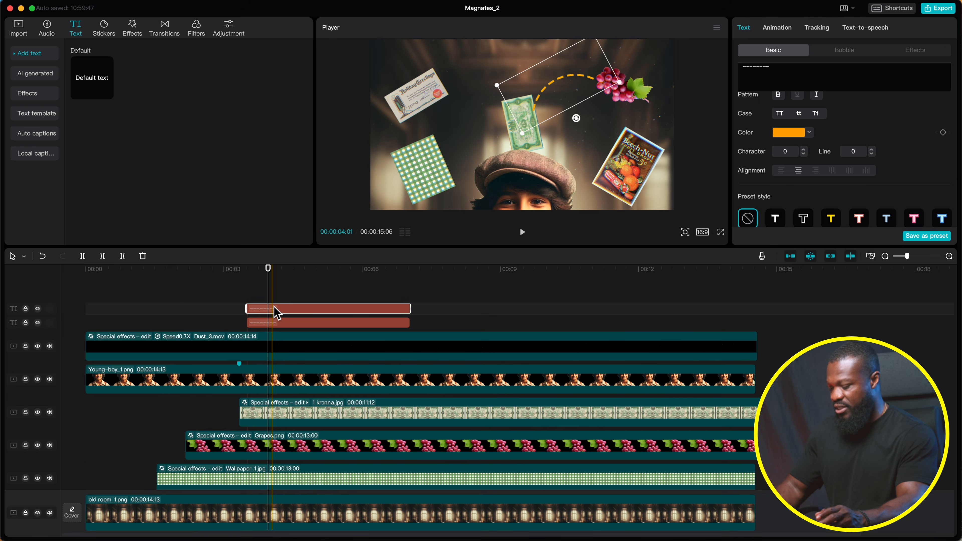
key(alt+g)
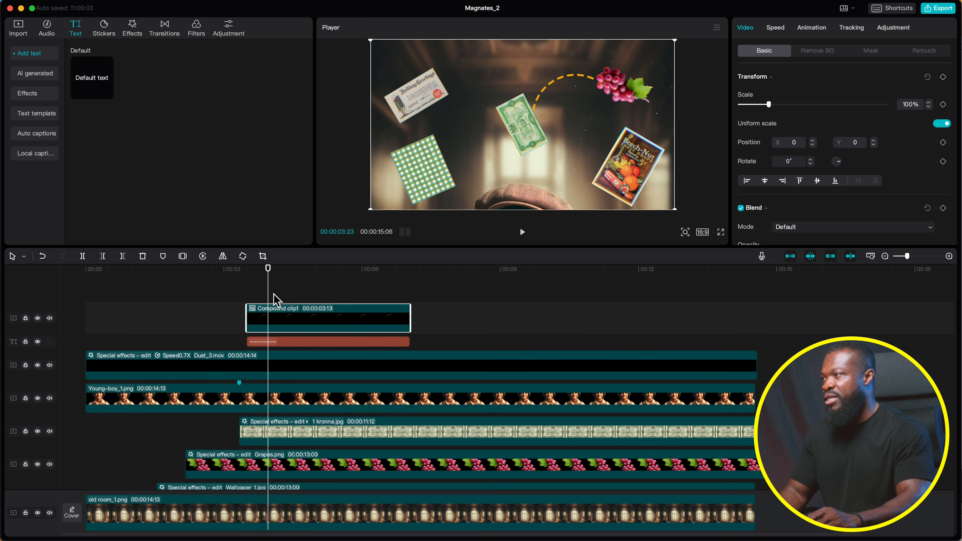
click(870, 53)
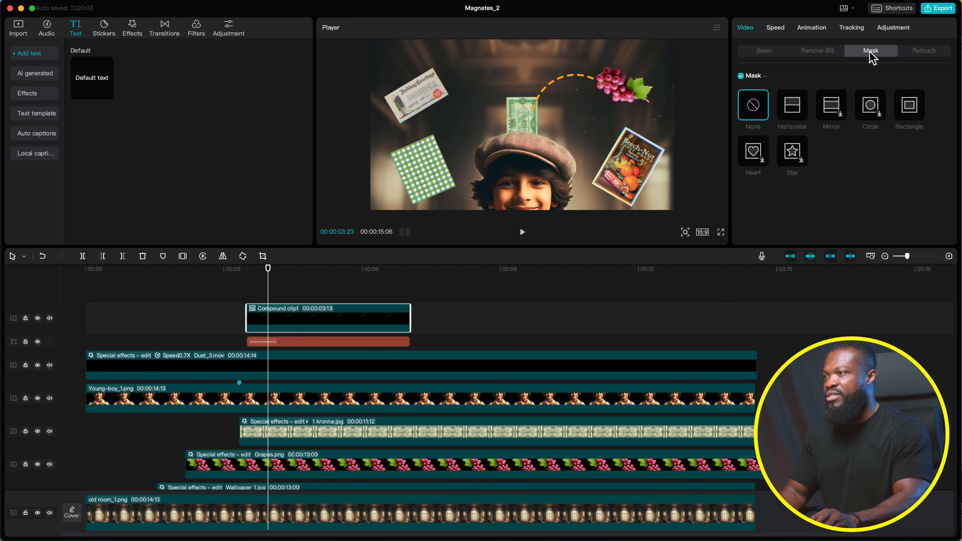
click(795, 108)
Adjust the compound clip's mask to X 294, Y 114, rotation 56° and feather 80 so the orange blends into teal along the dashes
drag(525, 138, 594, 115)
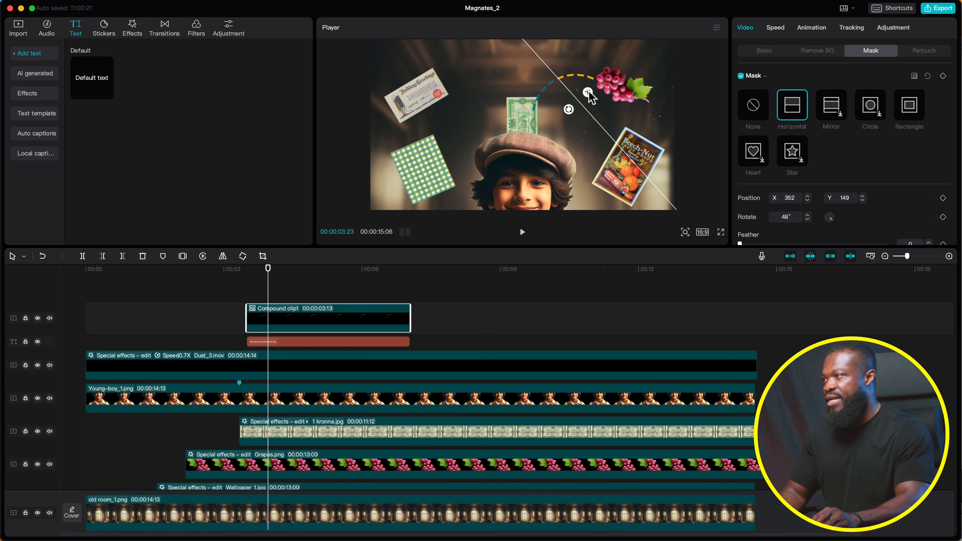
drag(617, 96, 602, 140)
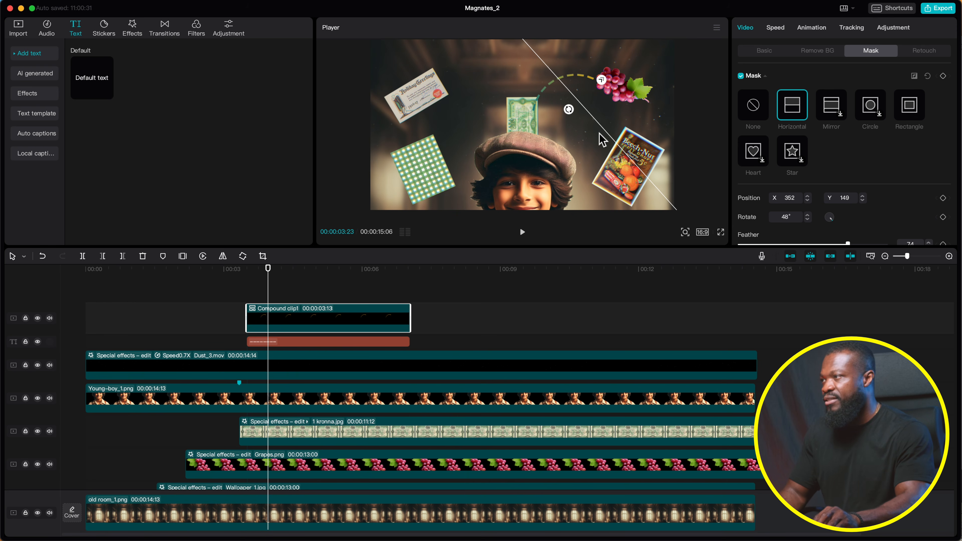
drag(567, 111, 562, 114)
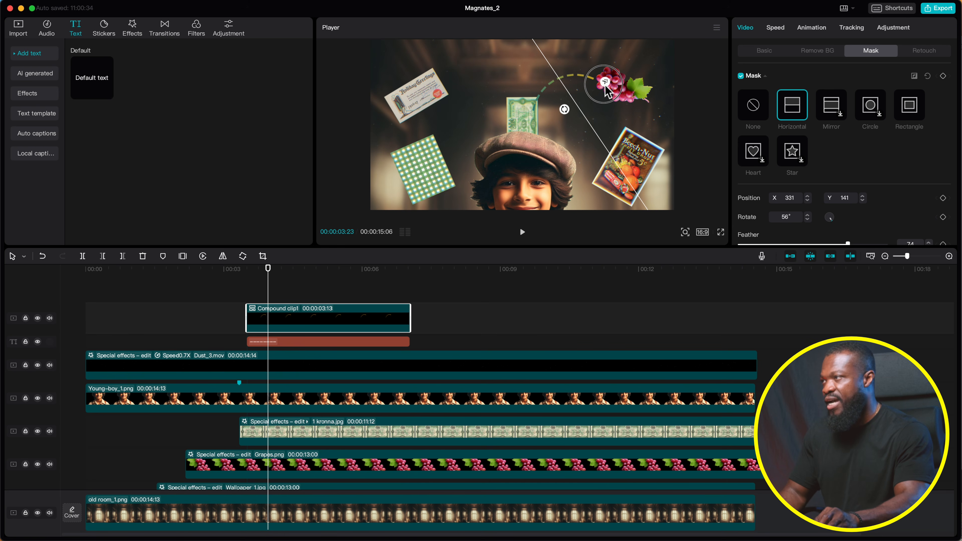
drag(590, 124, 584, 128)
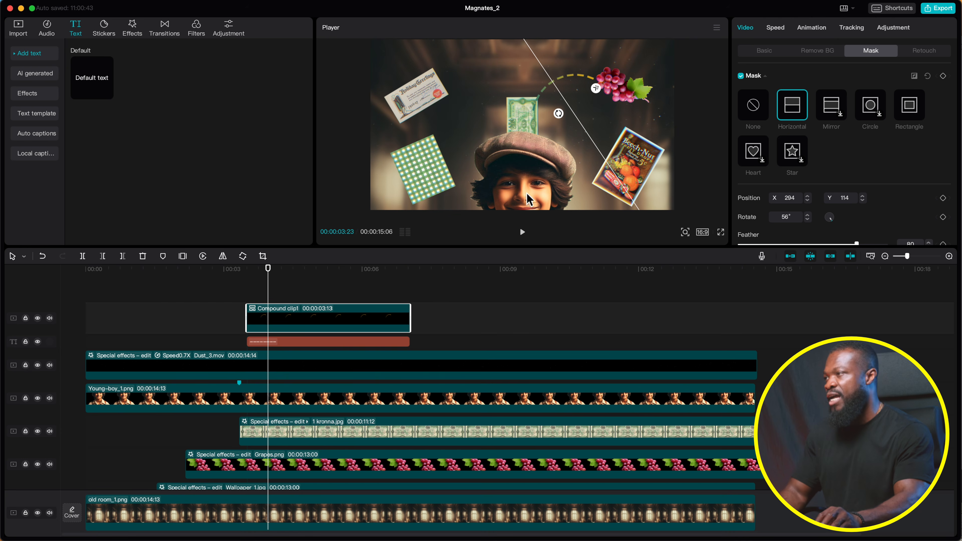
Duplicate the masked compound clip and teal text past the end of the timeline, and freeze the original compound clip at 00:00:03:23
drag(281, 319, 780, 334)
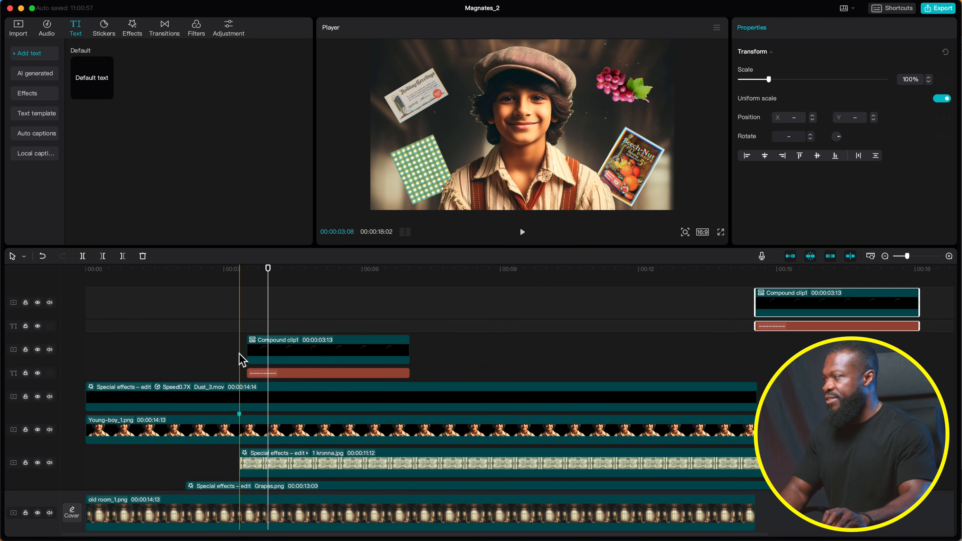
scroll(265, 347, down, 2)
click(272, 333)
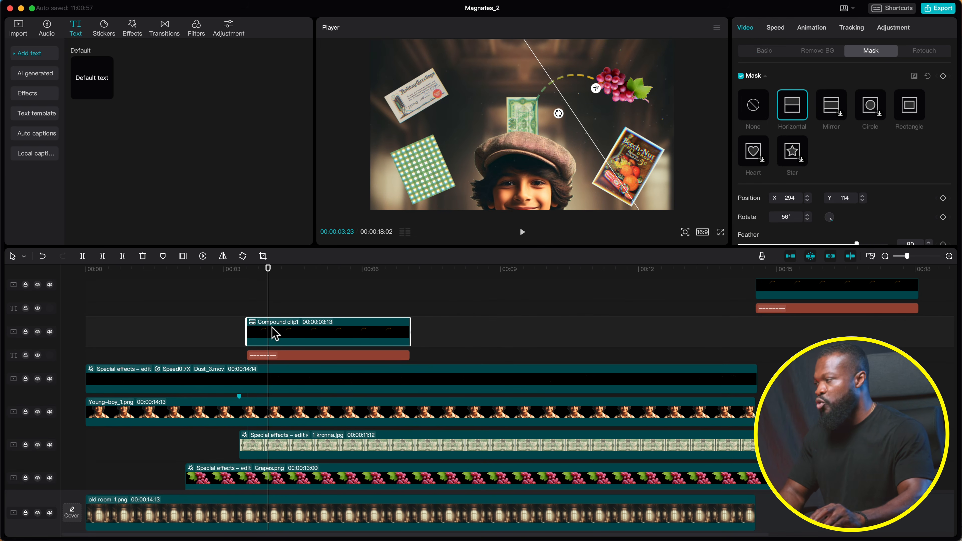
right_click(271, 336)
mouse_move(292, 360)
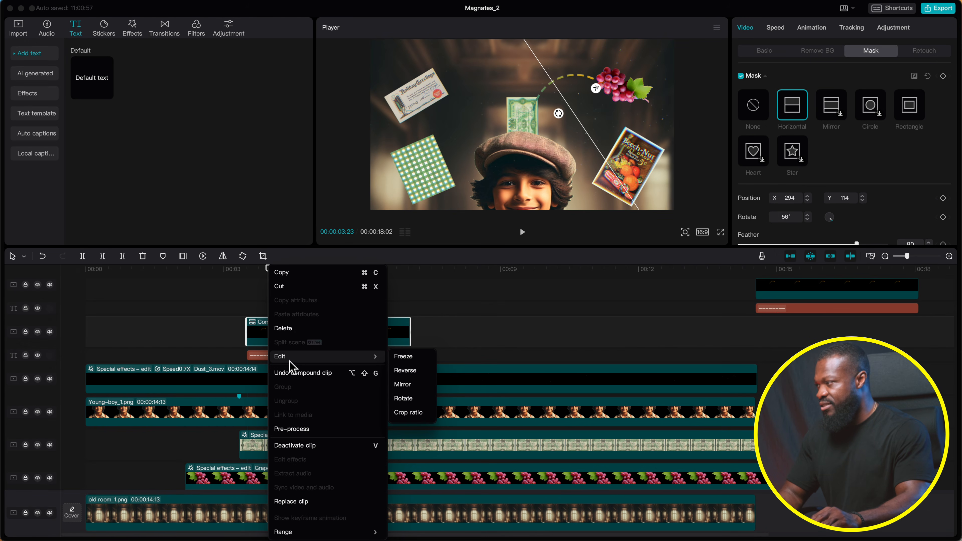
click(403, 357)
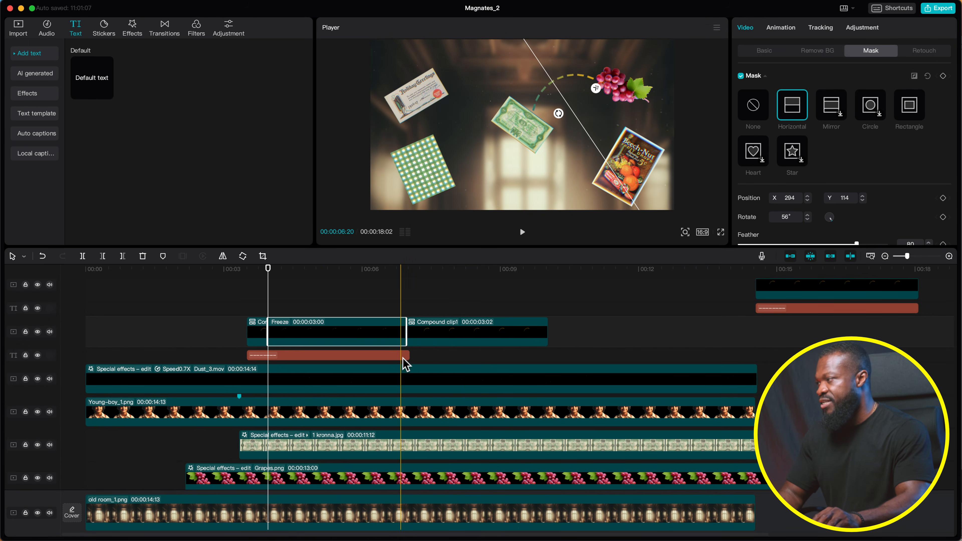
Delete the parts of the compound clip before and after its freeze frame
click(447, 332)
key(Delete)
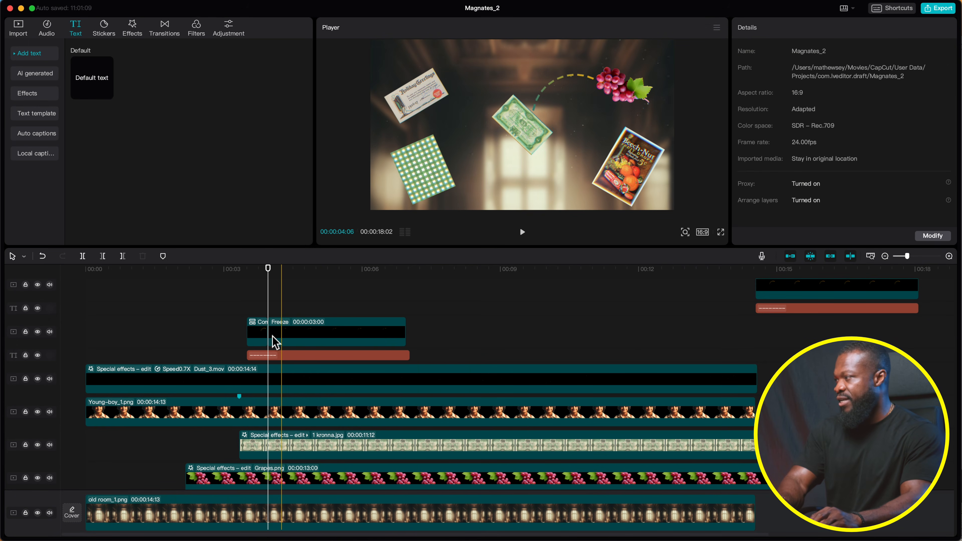
click(259, 336)
key(Delete)
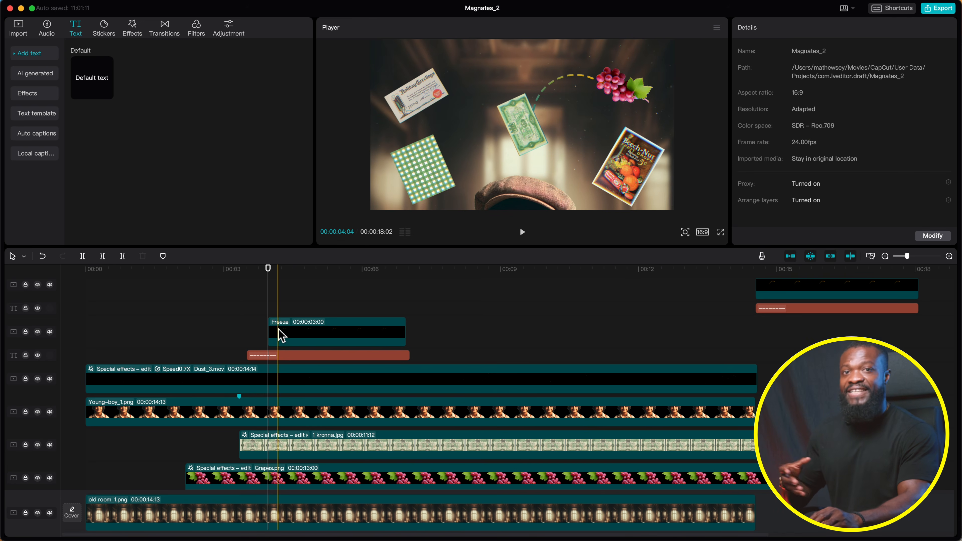
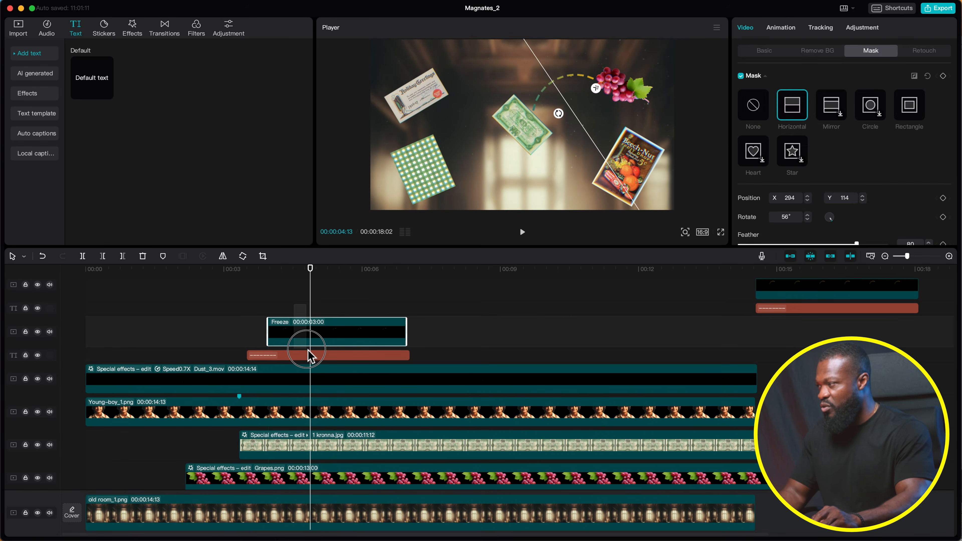
Combine the freeze frame and the teal dashed text into one compound clip, and freeze it at 00:00:04:21
click(309, 355)
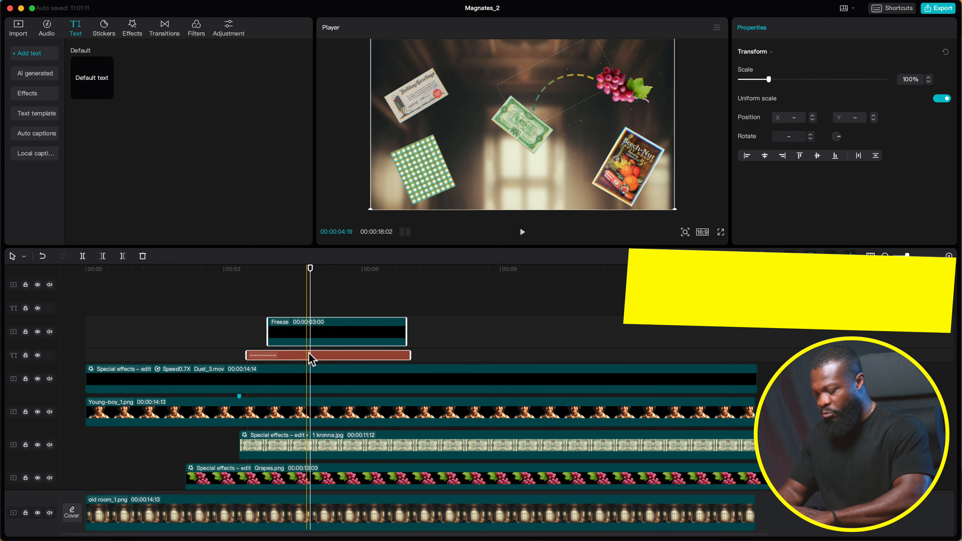
key(alt+g)
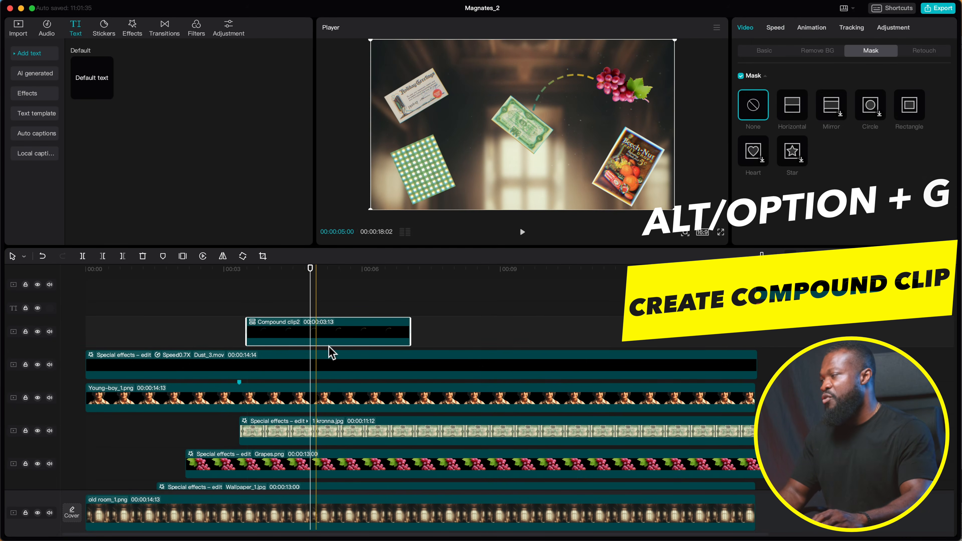
right_click(310, 329)
mouse_move(337, 358)
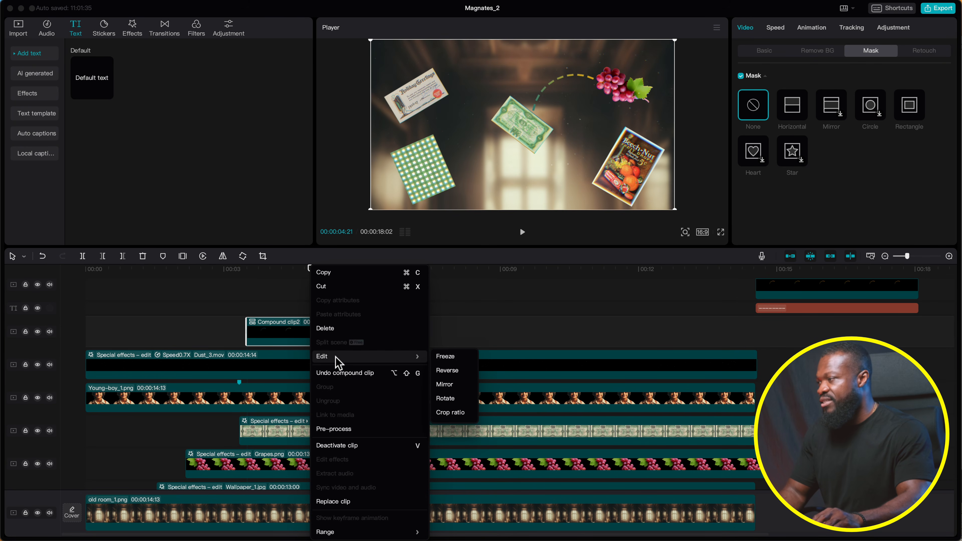
click(445, 357)
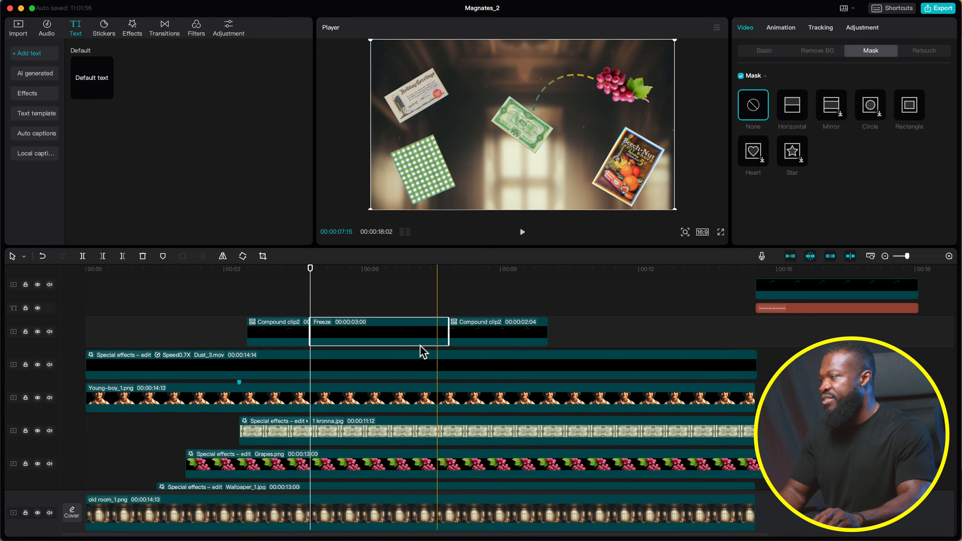
Remove the leftover pieces of the combined compound clip, keeping only its new freeze frame
click(468, 337)
key(Delete)
click(278, 324)
key(Delete)
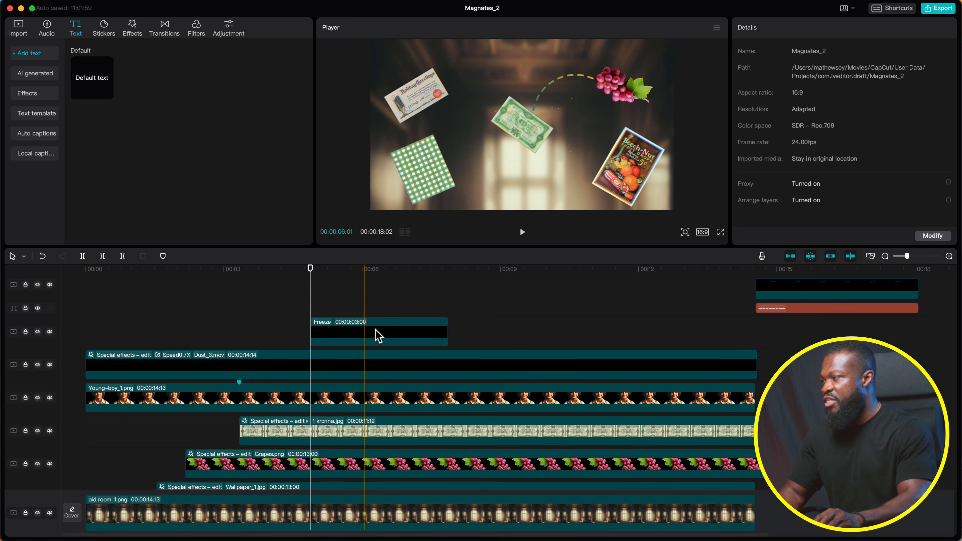
Extend the freeze clip to 00:00:11:05, spanning the banknote's start to the scene's end, and place it on a track below the banknote clip
drag(451, 337, 750, 333)
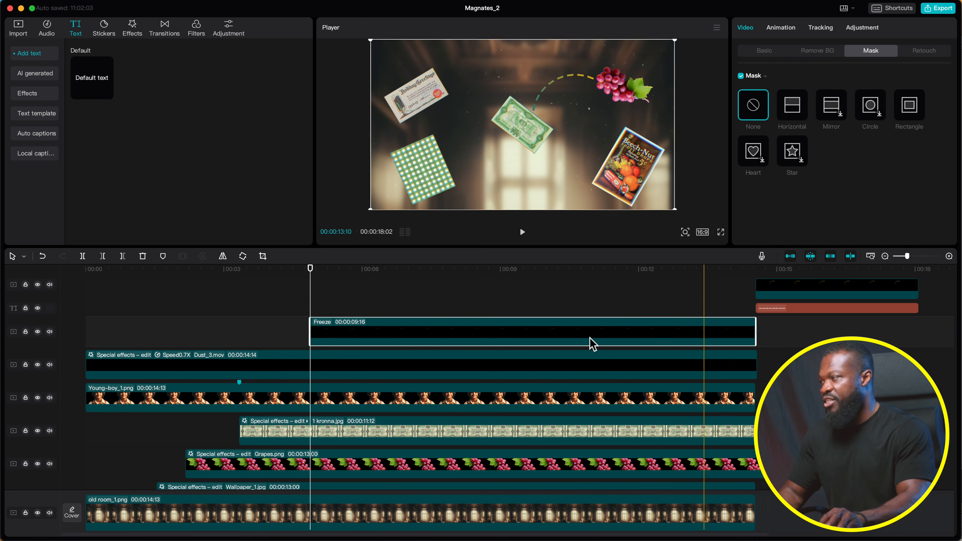
drag(312, 336, 238, 336)
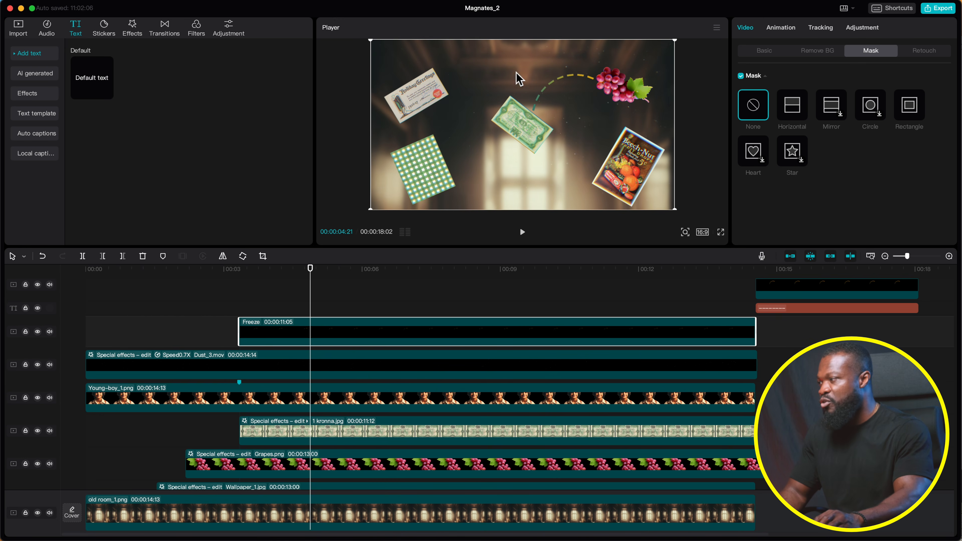
drag(289, 335, 286, 444)
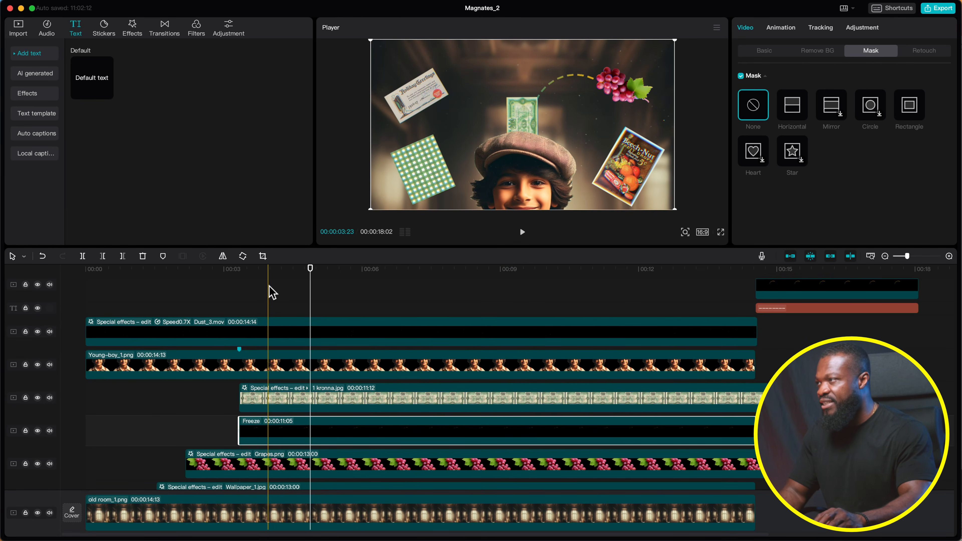
Shift the dashed-line freeze clip later so it starts just before 00:00:03:23, when the banknote rises from the cap
click(270, 289)
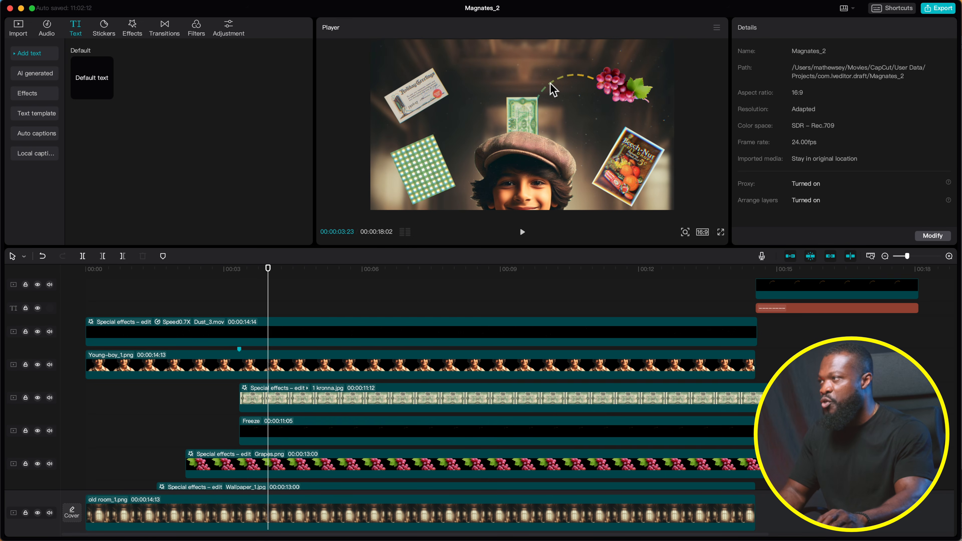
drag(273, 440, 295, 441)
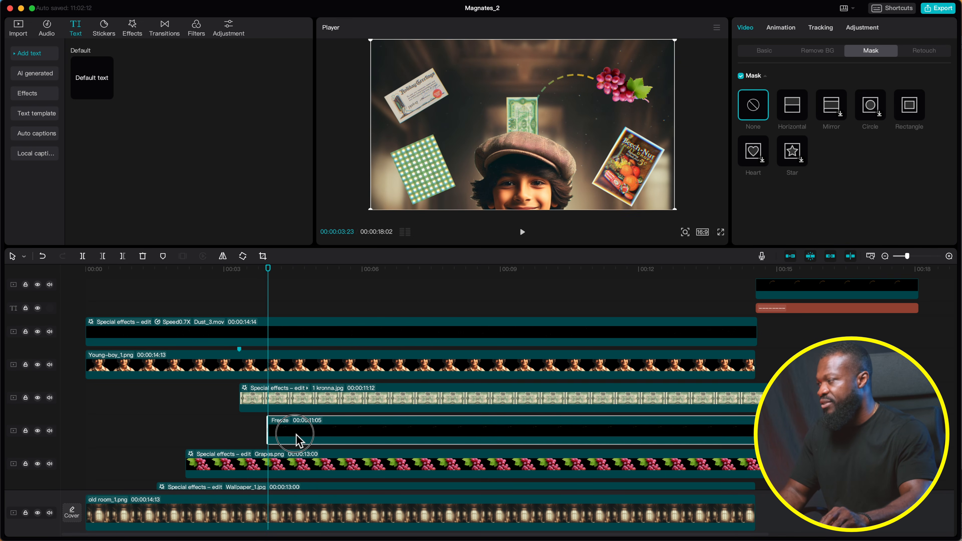
drag(302, 439, 299, 441)
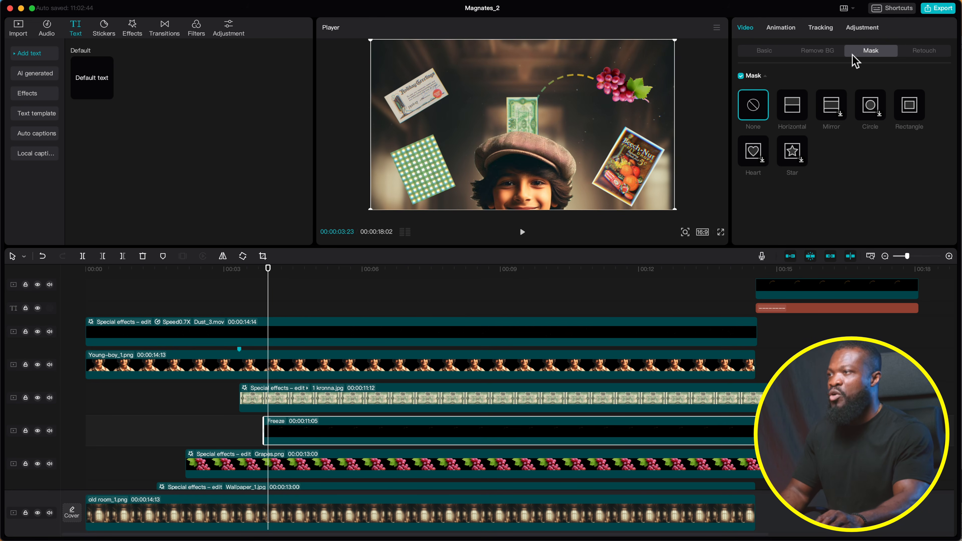
Apply a Horizontal mask to the dashed-line freeze clip with X 84, rotation -113° and feather 1, hiding the whole line
click(793, 107)
drag(524, 141, 560, 133)
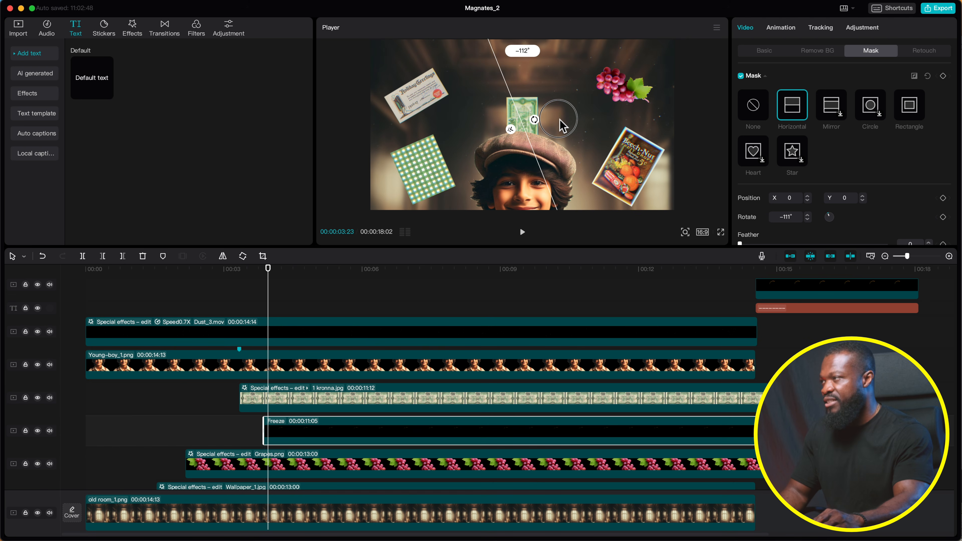
drag(567, 143, 551, 156)
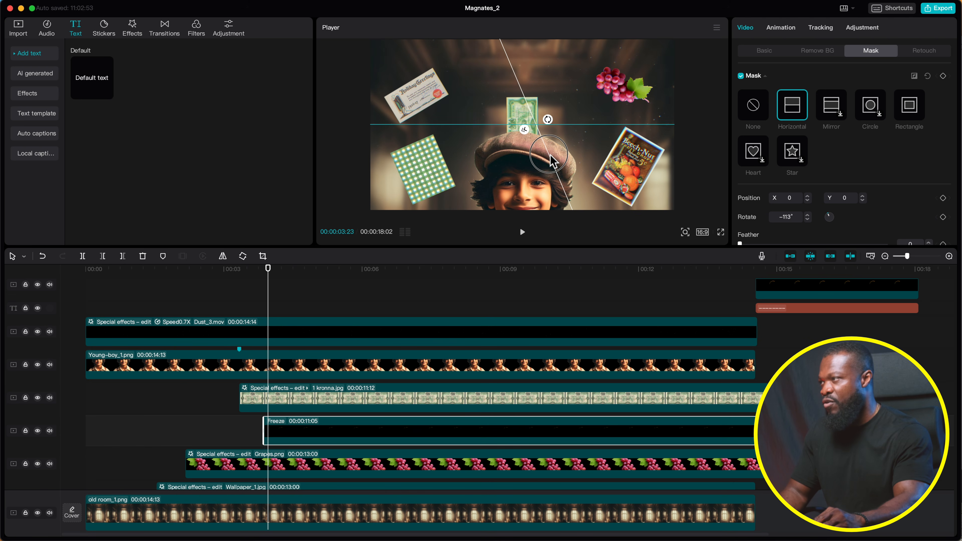
scroll(828, 227, down, 1)
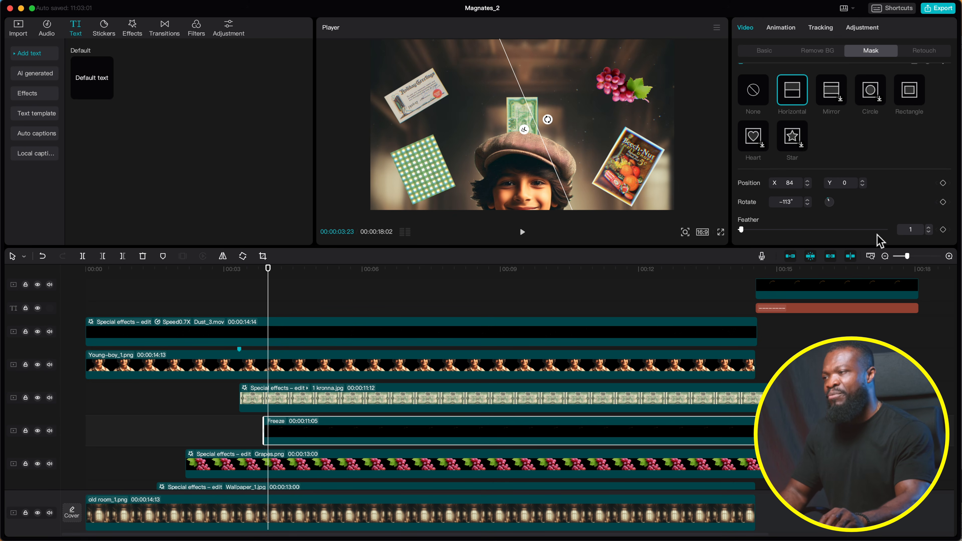
Set the mask's feather to 2 and add mask position and rotation keyframes at the dashed-line clip's start, 00:00:03:21
drag(746, 229, 745, 230)
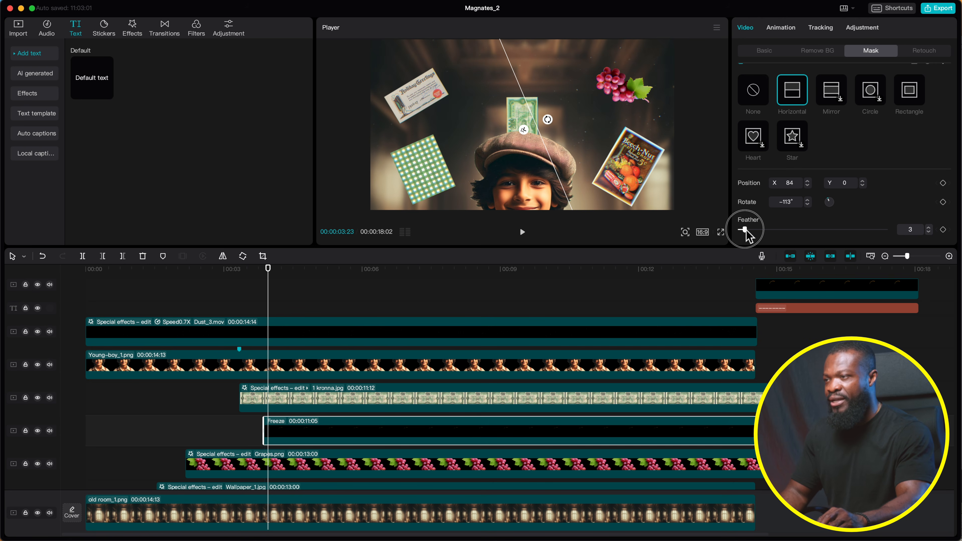
click(929, 227)
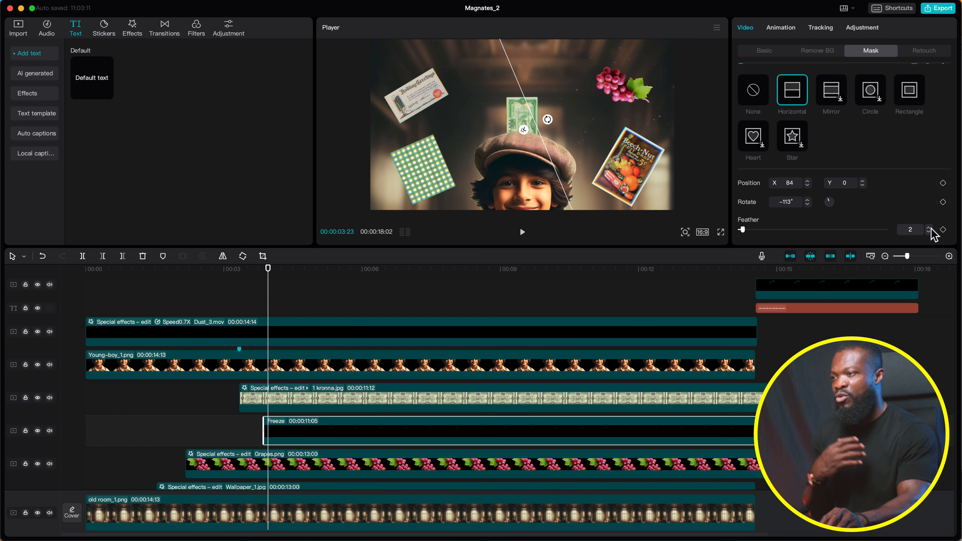
click(264, 293)
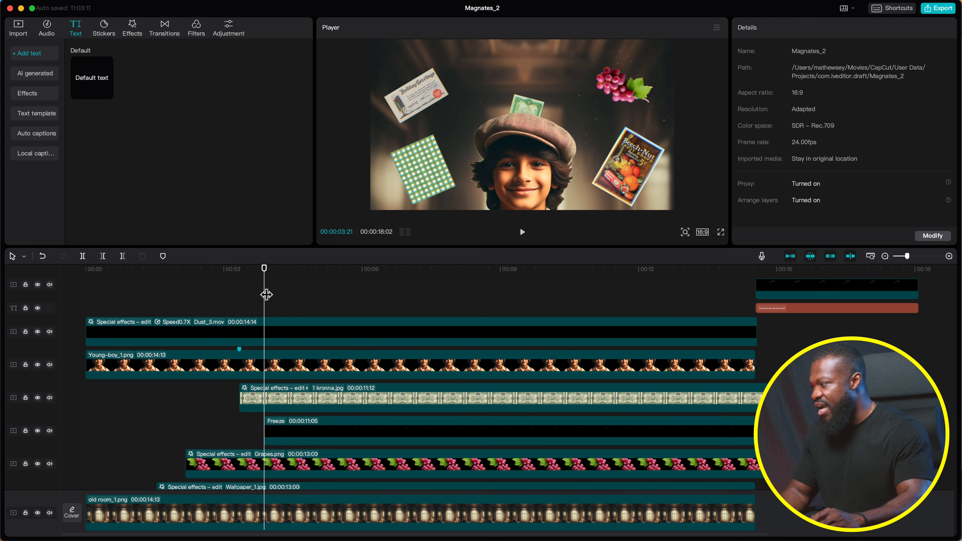
click(294, 429)
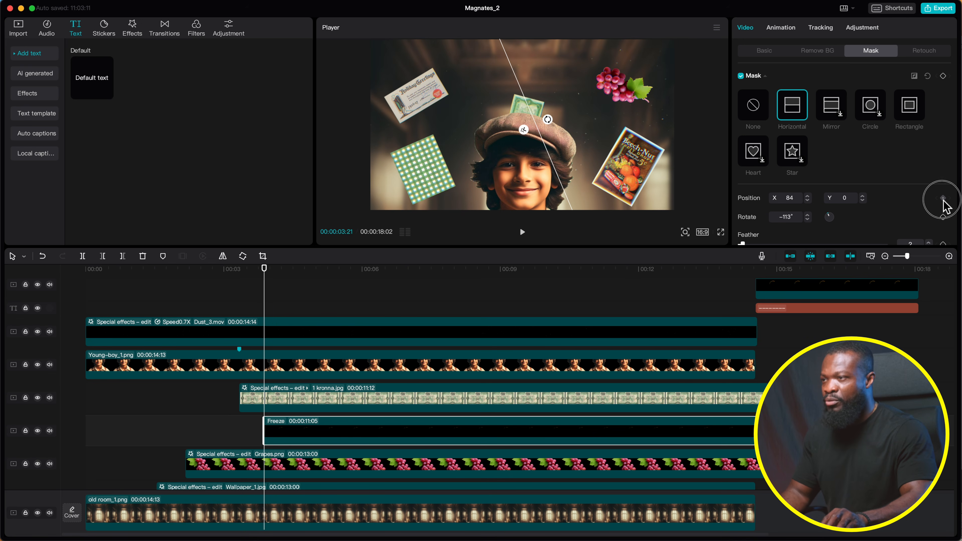
scroll(865, 216, down, 1)
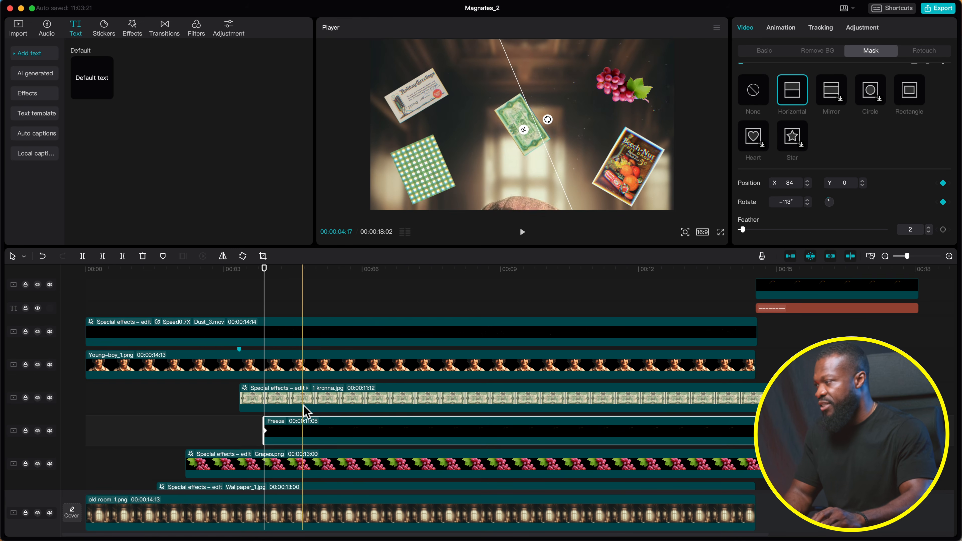
At the banknote's end keyframe, 00:00:05:00, move the dashed-line clip's mask to X 448, rotation -85° to reveal the whole line, and preview it
click(300, 399)
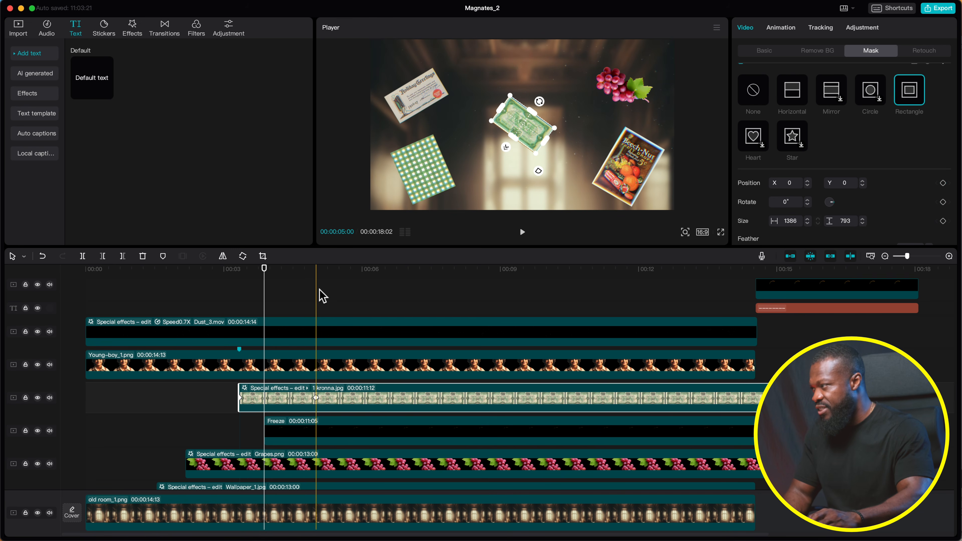
click(316, 269)
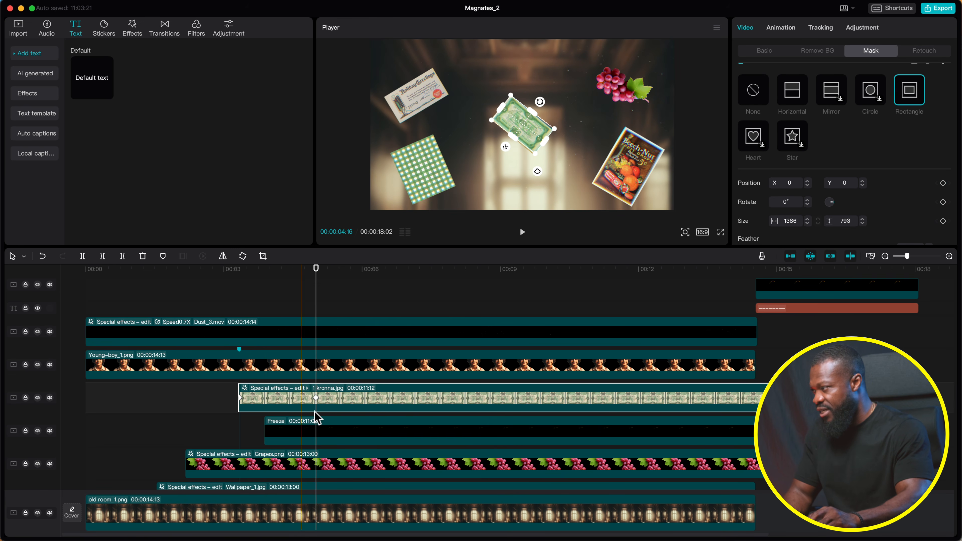
click(319, 435)
drag(553, 161, 636, 166)
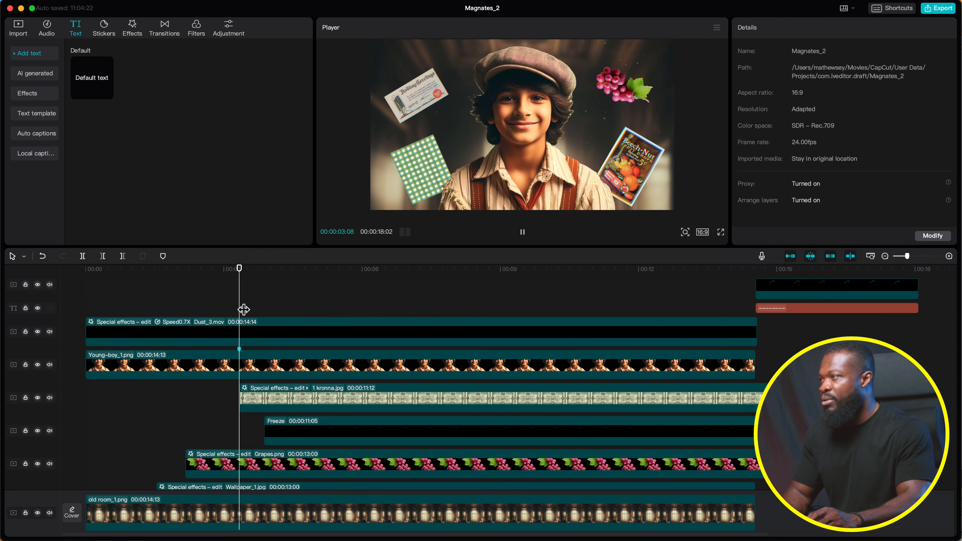
key(space)
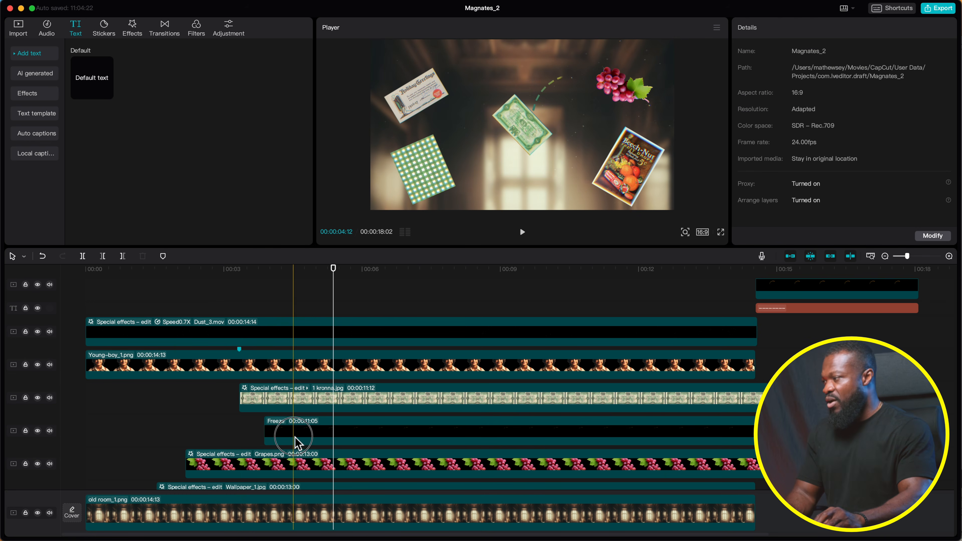
Show the dashed-line clip's keyframe animation and apply the middle curve preset to the mask's Position X keyframes
click(295, 437)
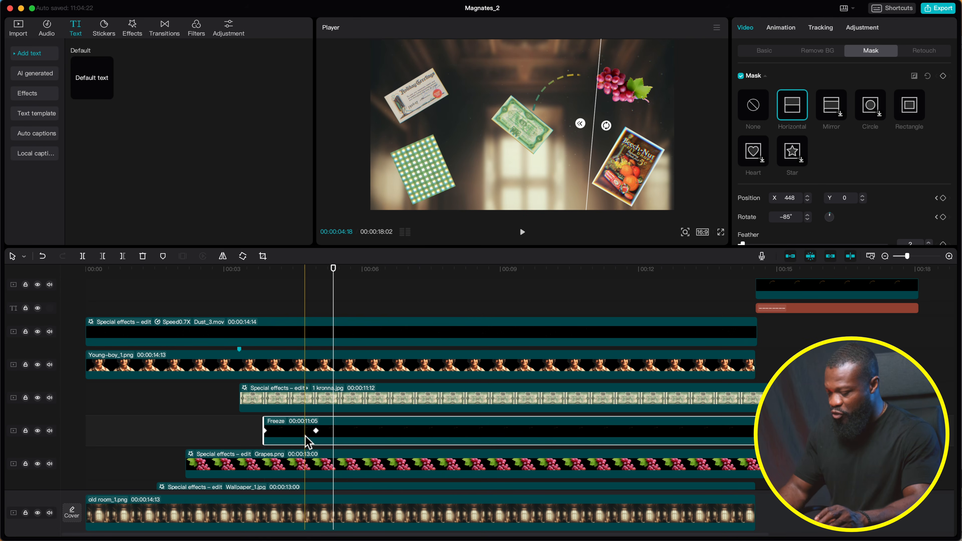
key(alt+k)
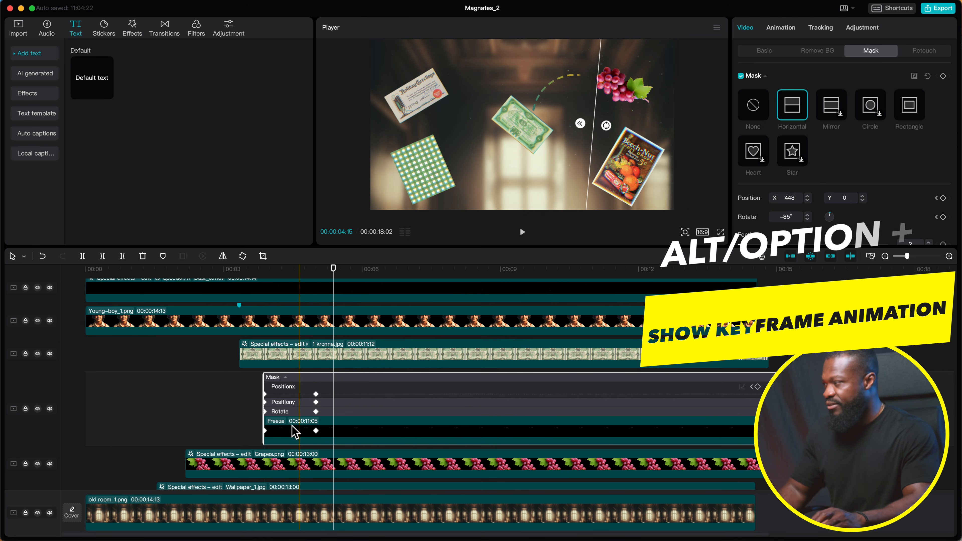
click(334, 386)
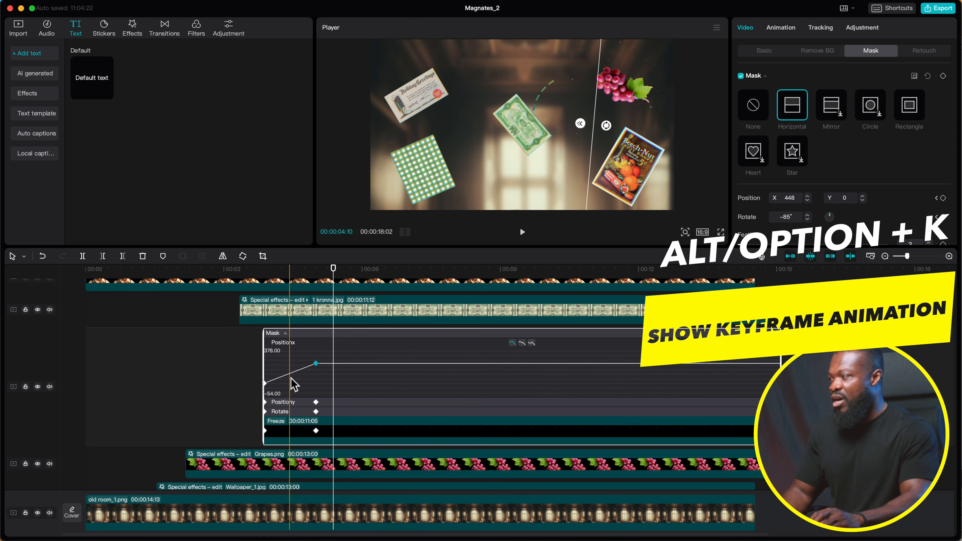
click(265, 384)
click(522, 342)
Apply the middle curve preset to both mask Rotate keyframes and hide the keyframe animation
click(308, 411)
click(316, 386)
click(522, 362)
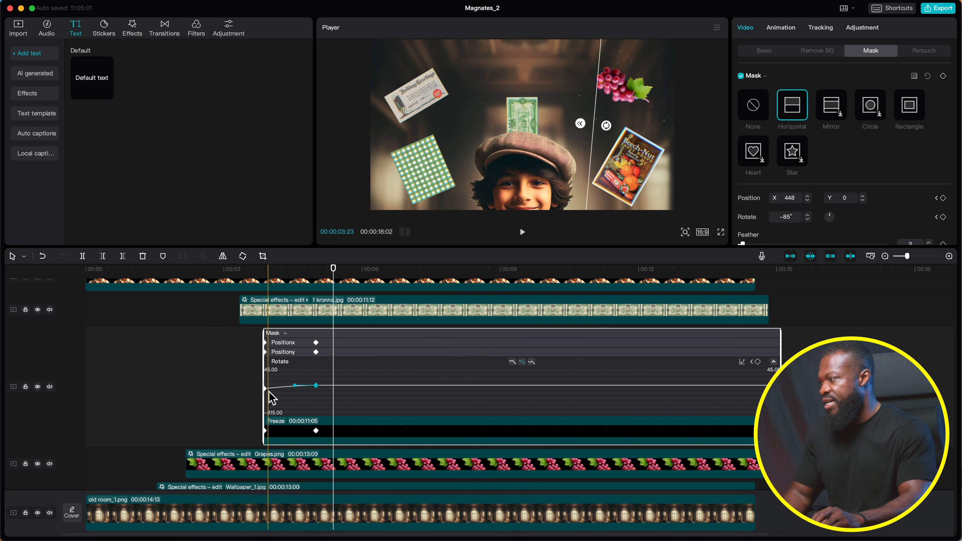
click(267, 389)
click(522, 362)
key(alt+k)
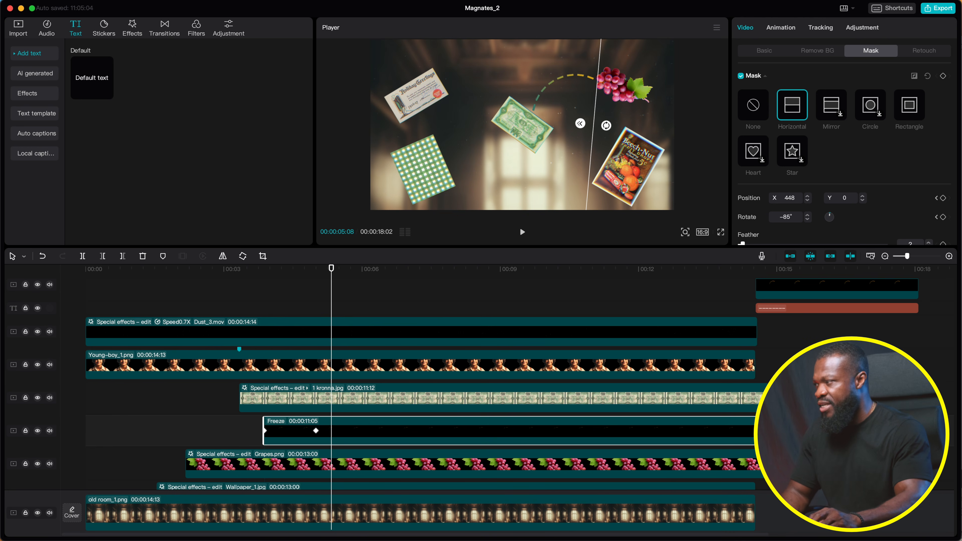
Duplicate the animated dashed-line clip onto a new track above the original and rotate the copy 90°
click(340, 435)
drag(340, 434, 343, 417)
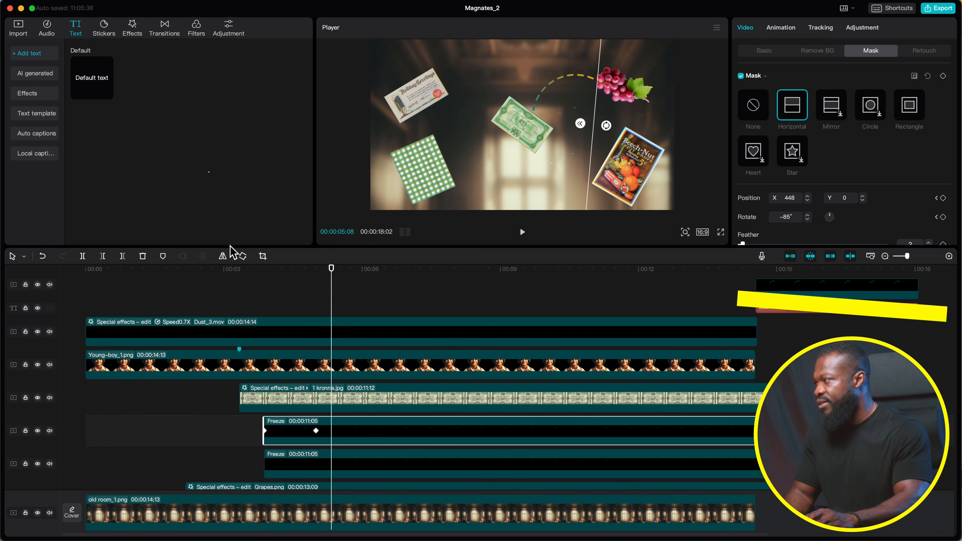
click(243, 258)
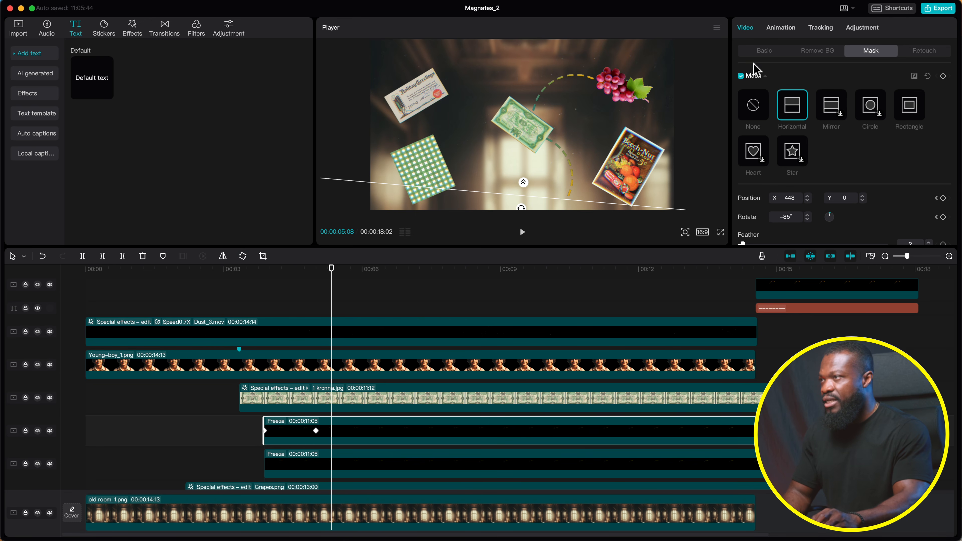
Place the copy at X 0, Y 54 with rotation 174° so its line joins the banknote to the checkered wallpaper, and preview the reveal
click(762, 52)
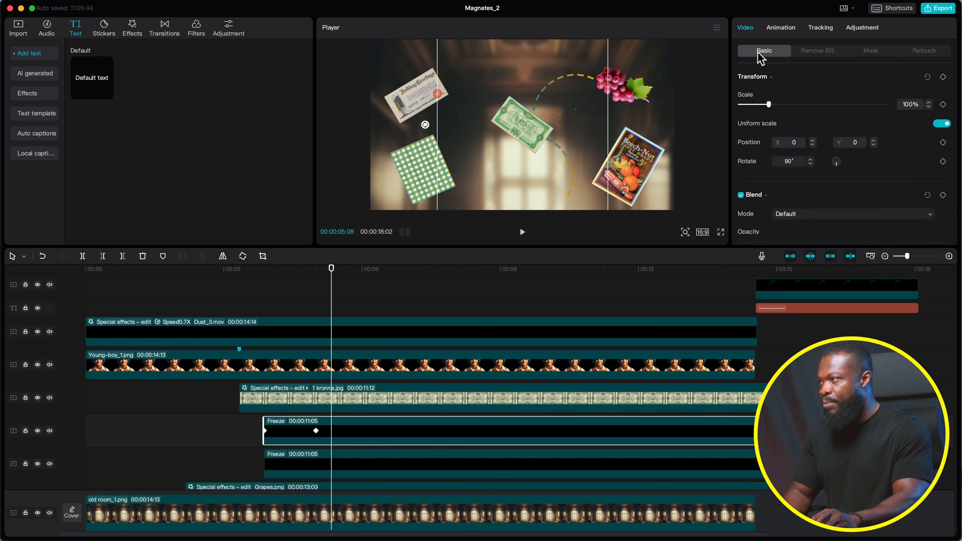
drag(512, 172, 514, 142)
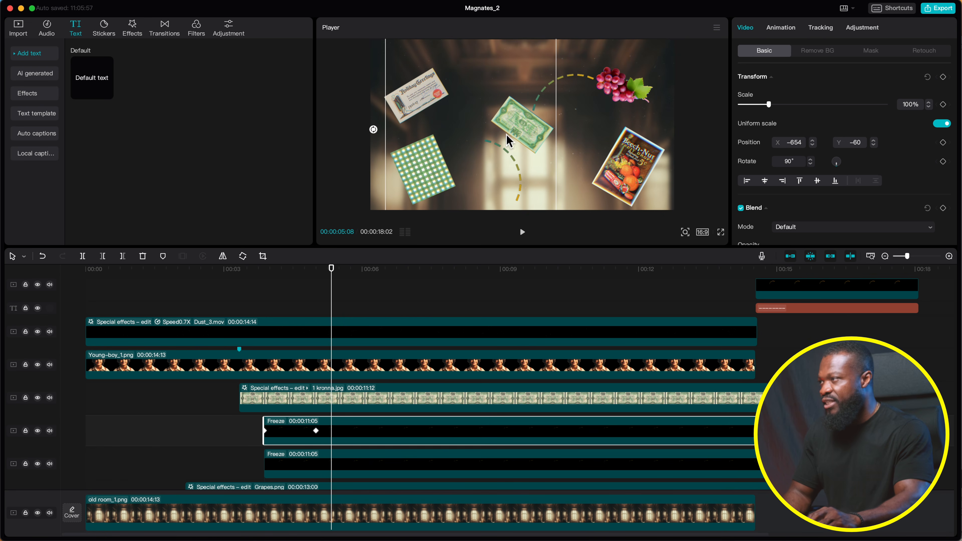
click(811, 164)
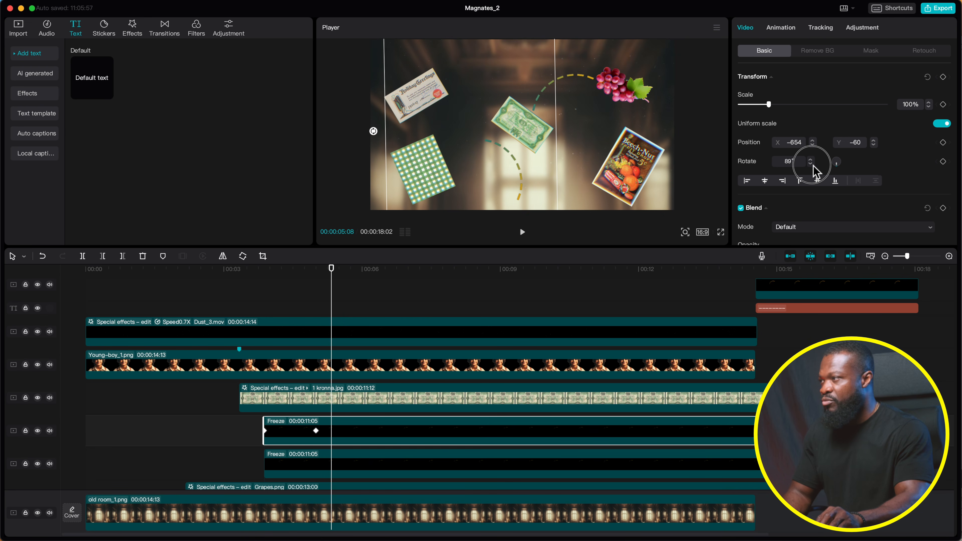
drag(812, 163, 812, 163)
drag(486, 131, 538, 122)
click(262, 291)
key(space)
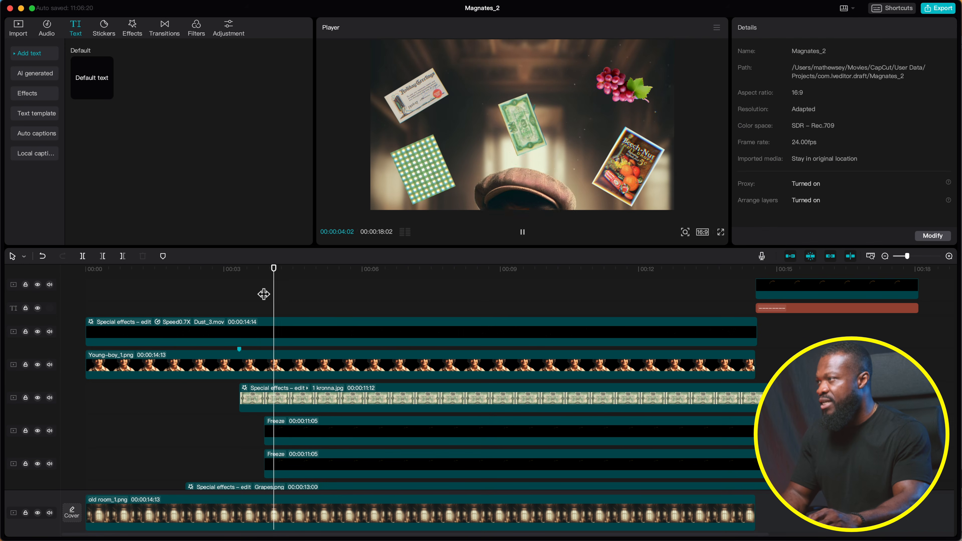
click(267, 290)
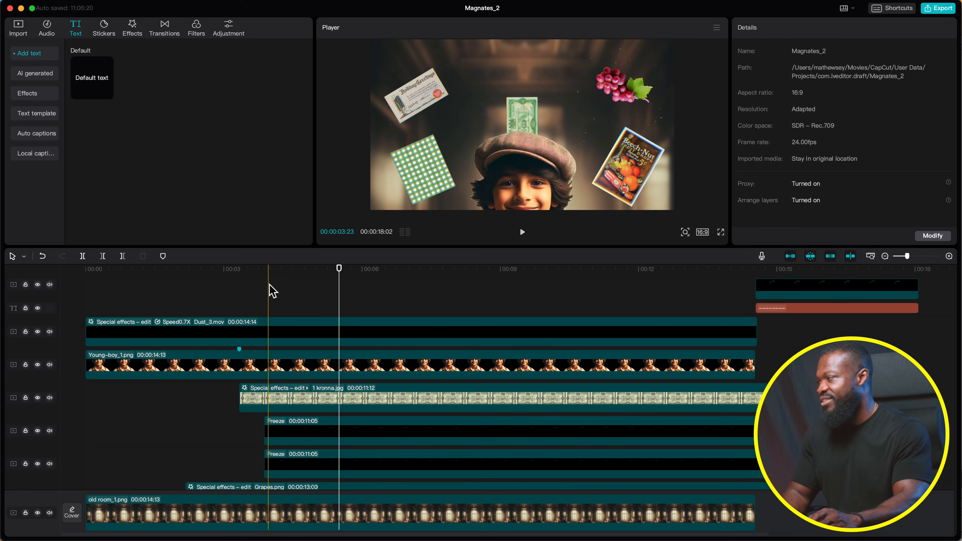
key(space)
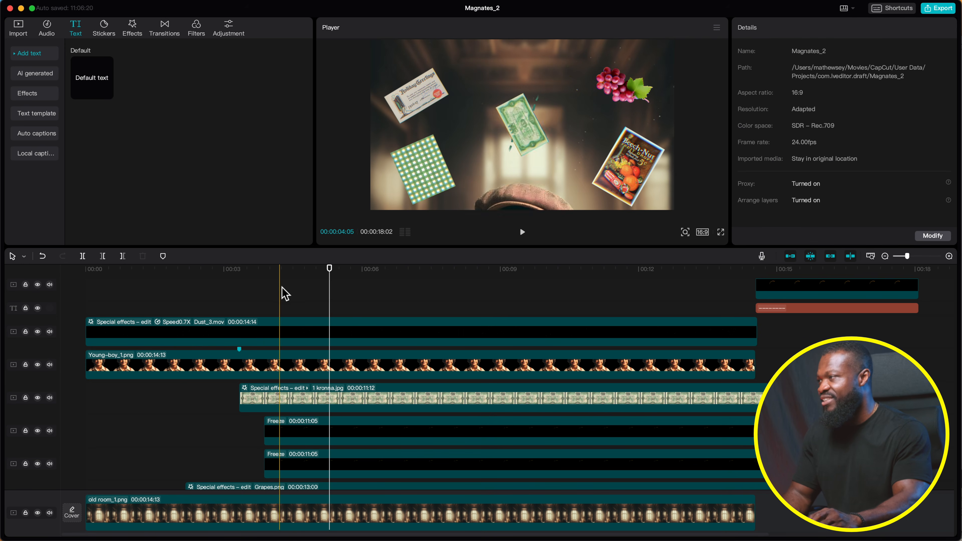
Duplicate the wallpaper line's clip onto a track above it and mirror the copy so its line runs to the Beech-Nut ad
scroll(309, 408, down, 2)
click(309, 409)
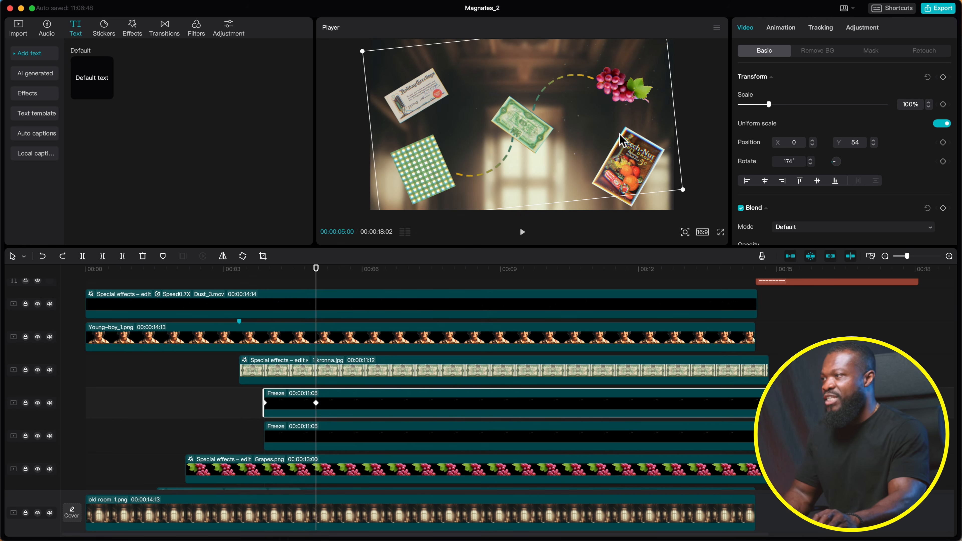
drag(303, 407, 304, 388)
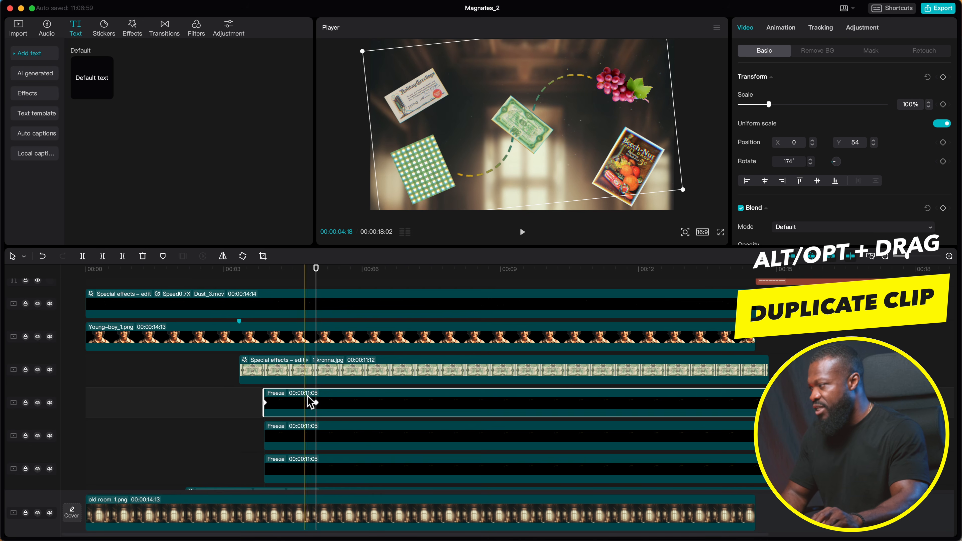
scroll(308, 403, down, 2)
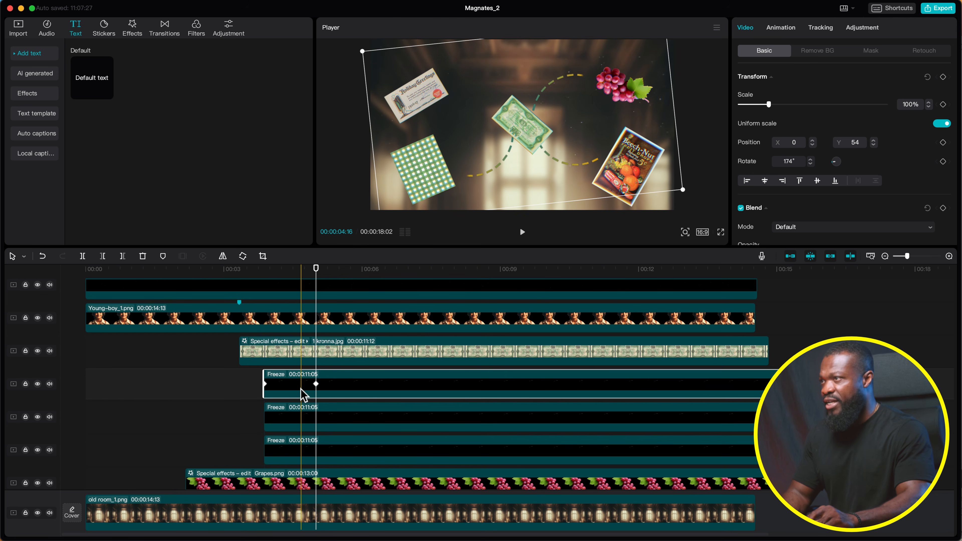
Reset the mirrored clip's mask and apply a new Horizontal mask rotated to 120°, hiding the line to the Beech-Nut ad
click(872, 52)
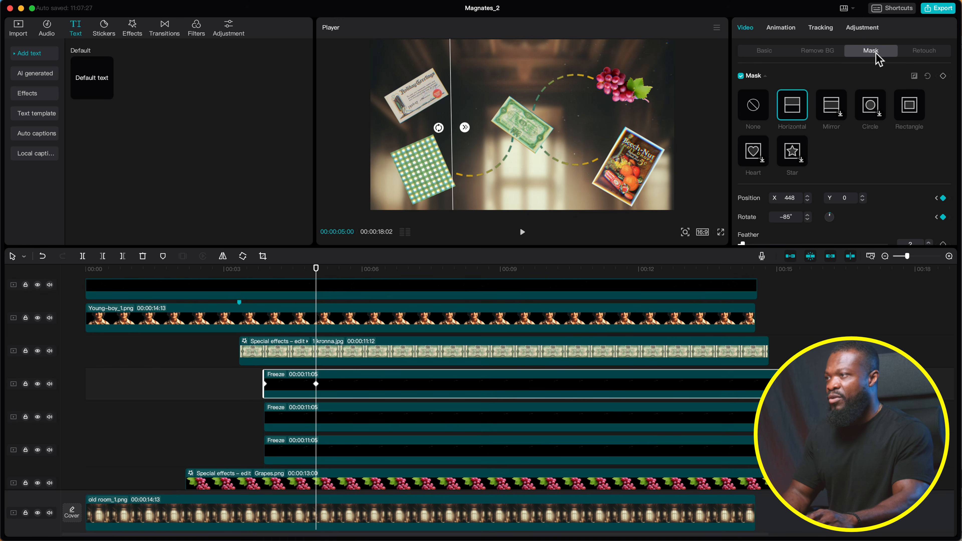
click(928, 76)
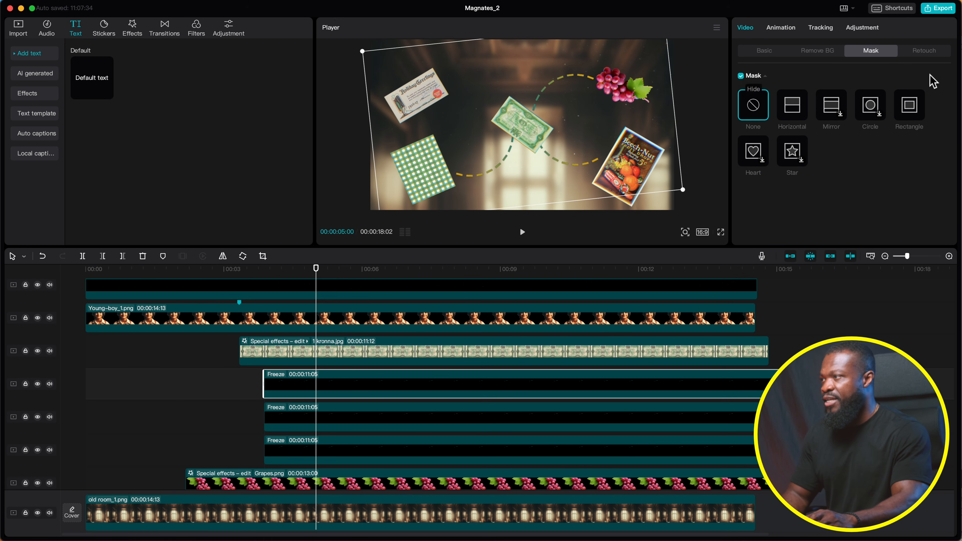
click(793, 106)
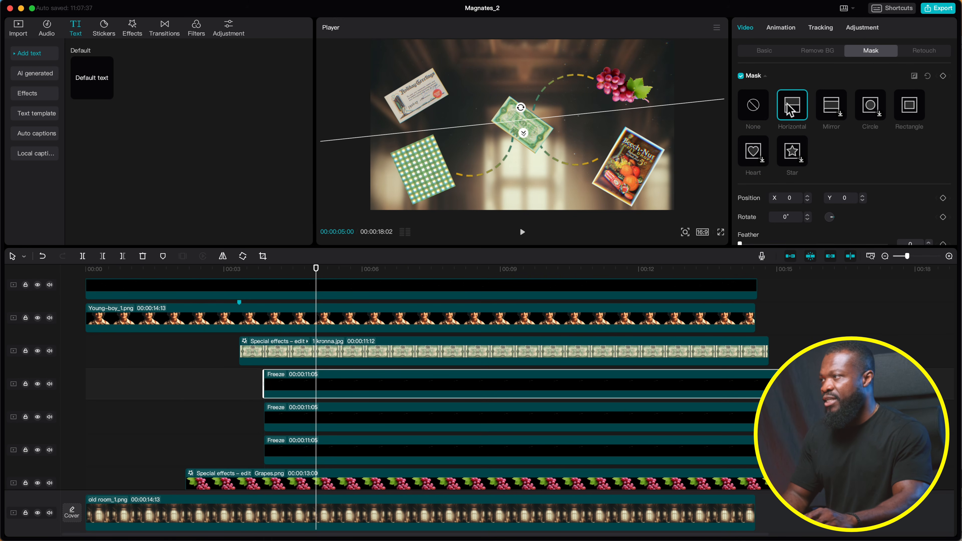
drag(524, 108, 537, 124)
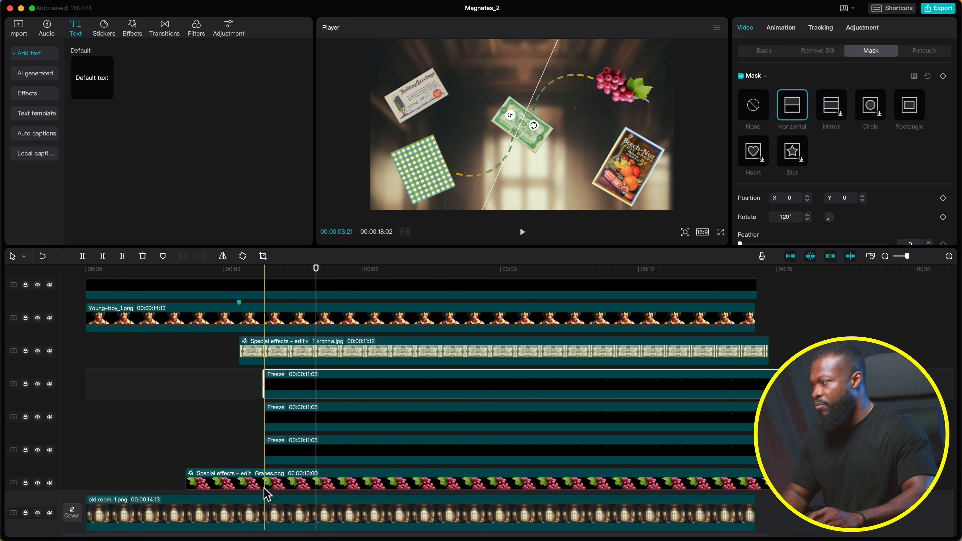
At the mirrored clip's start, 00:00:03:21, set the mask rotation to 103° and feather to 2, and add position and rotation keyframes
click(273, 417)
click(269, 273)
click(277, 387)
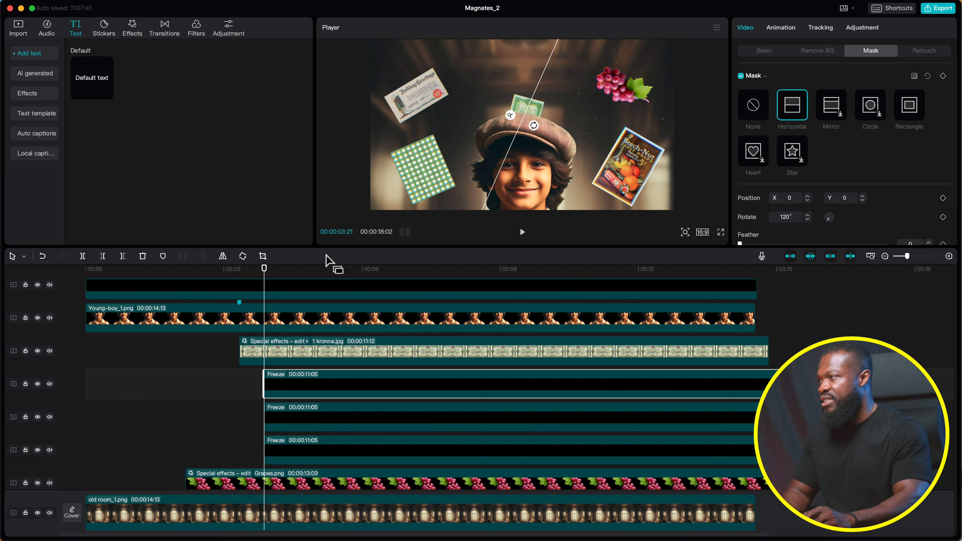
mouse_move(534, 125)
mouse_down()
mouse_move(508, 144)
mouse_move(498, 137)
mouse_move(527, 135)
mouse_move(535, 123)
mouse_up()
scroll(853, 215, down, 1)
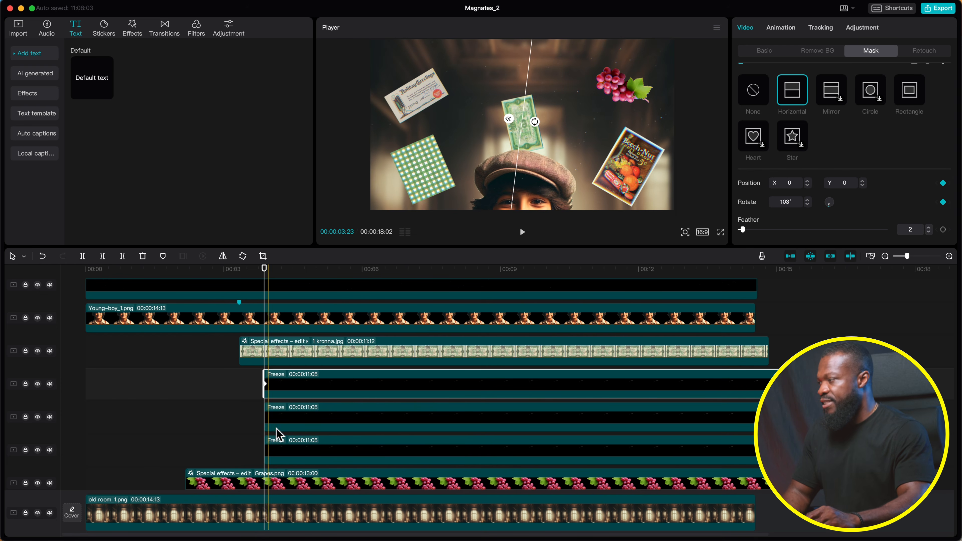
At 00:00:05:00, move the mirrored clip's mask to X -512, Y 243 and rotate it to 94° to reveal the line to the Beech-Nut ad
click(289, 423)
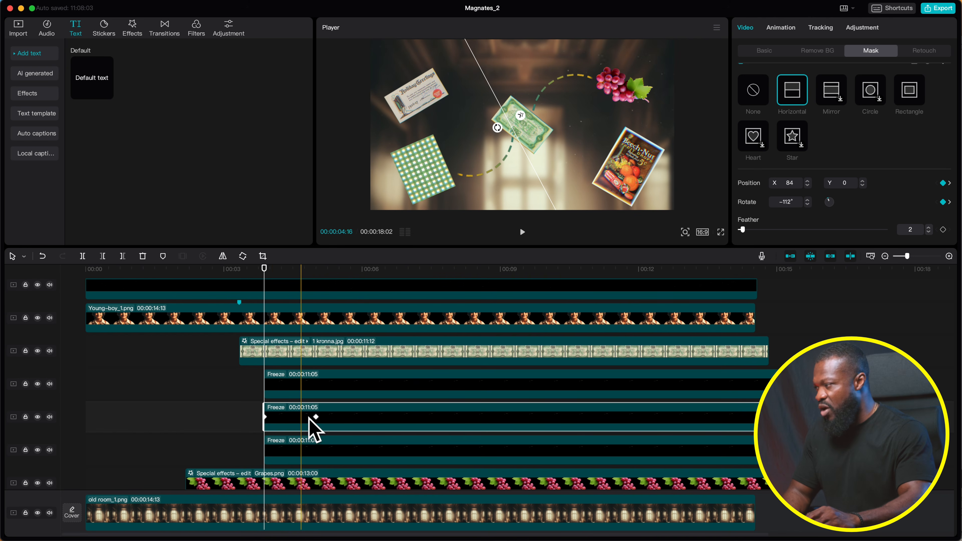
click(318, 272)
click(318, 384)
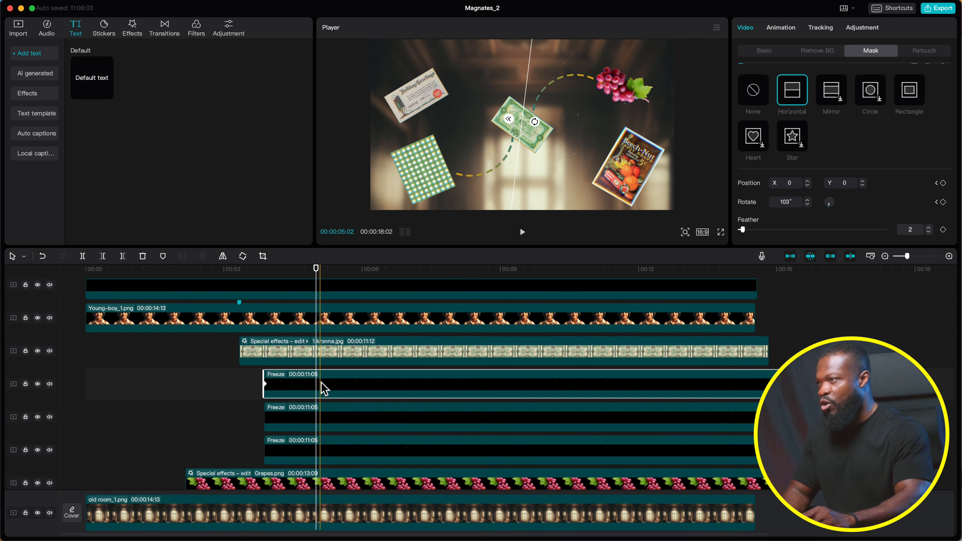
drag(523, 138, 607, 168)
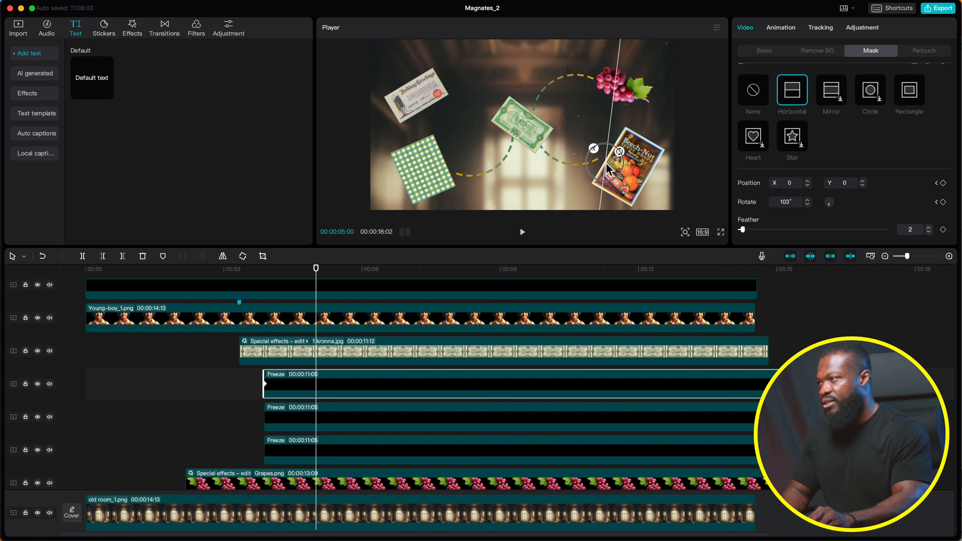
drag(623, 154, 623, 152)
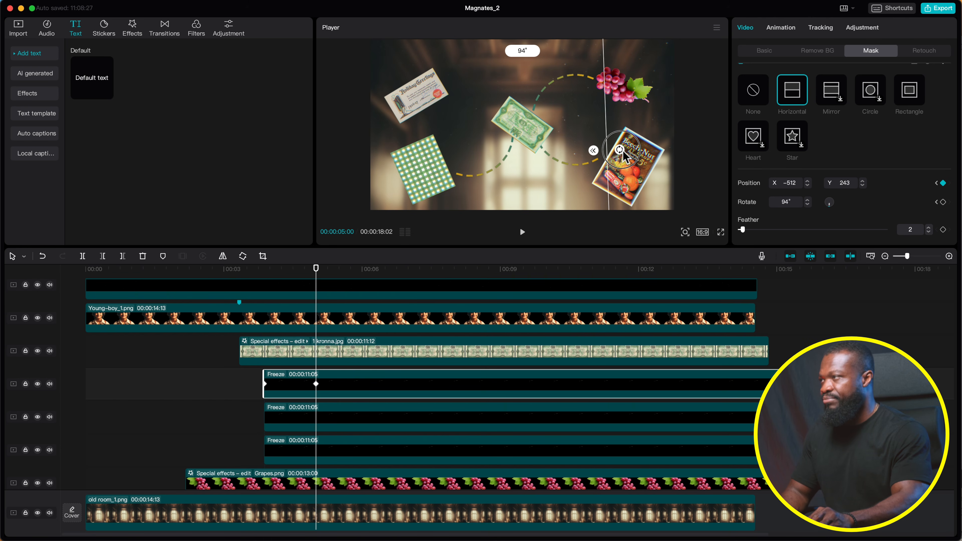
Preview the Beech-Nut line's reveal, then ease its mask keyframes and remove the ending rotation keyframe near 00:00:05:00, keeping the mask at 103°
click(248, 381)
key(space)
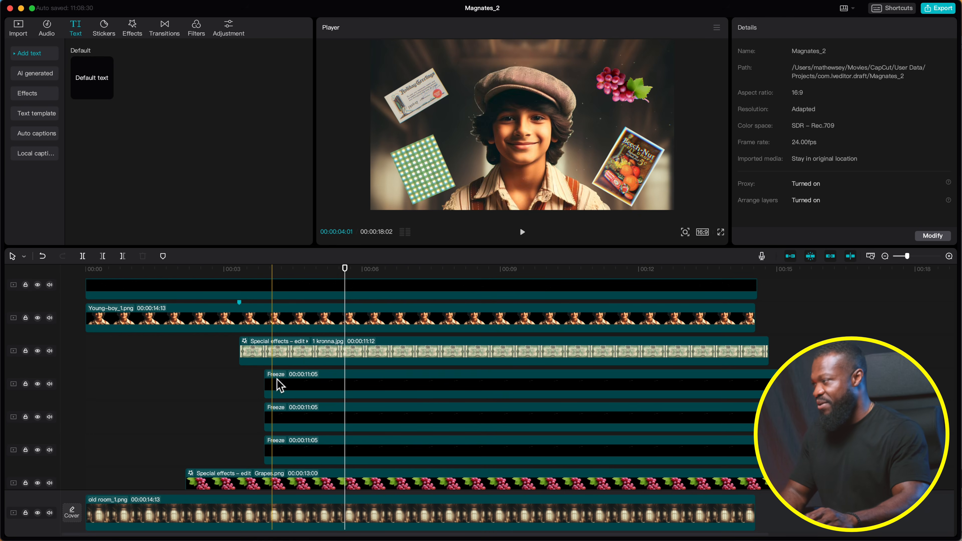
click(298, 388)
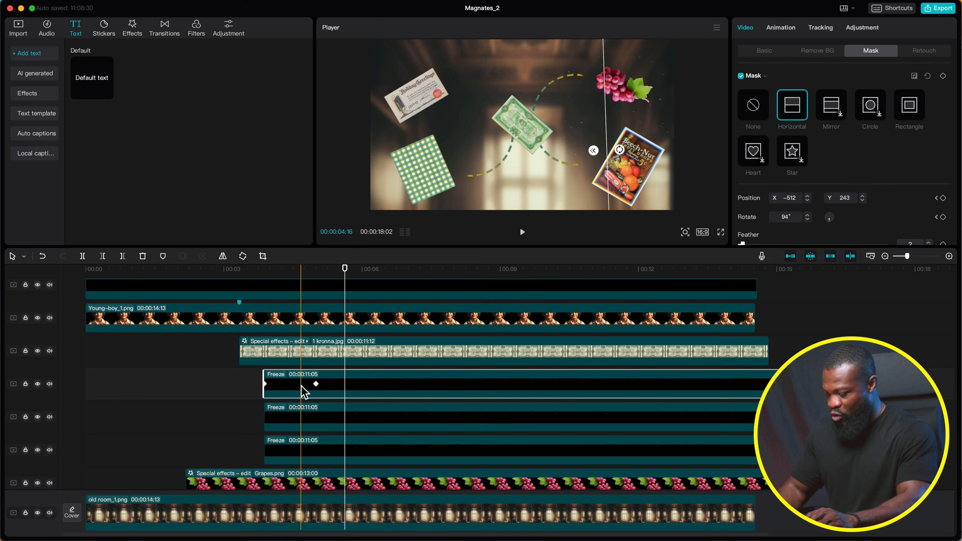
key(alt+k)
click(524, 296)
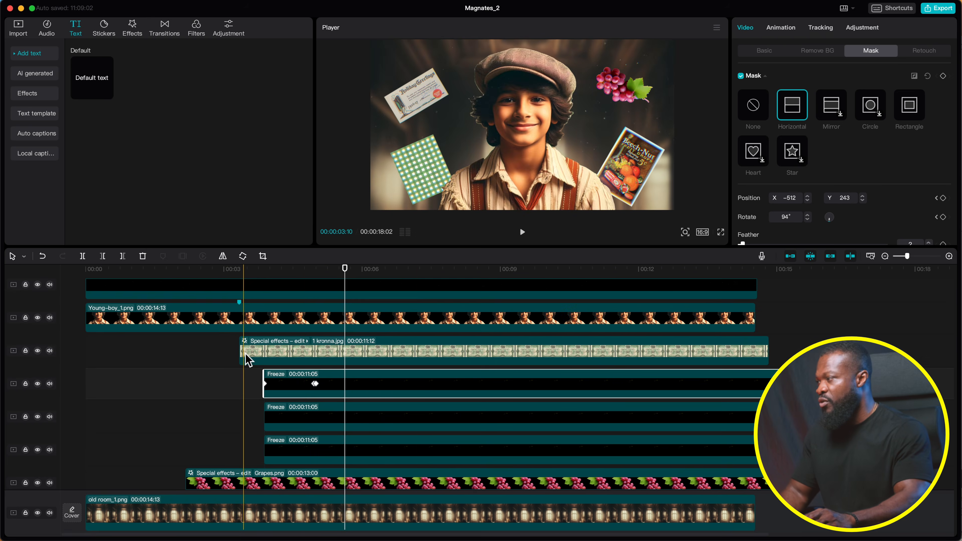
click(937, 217)
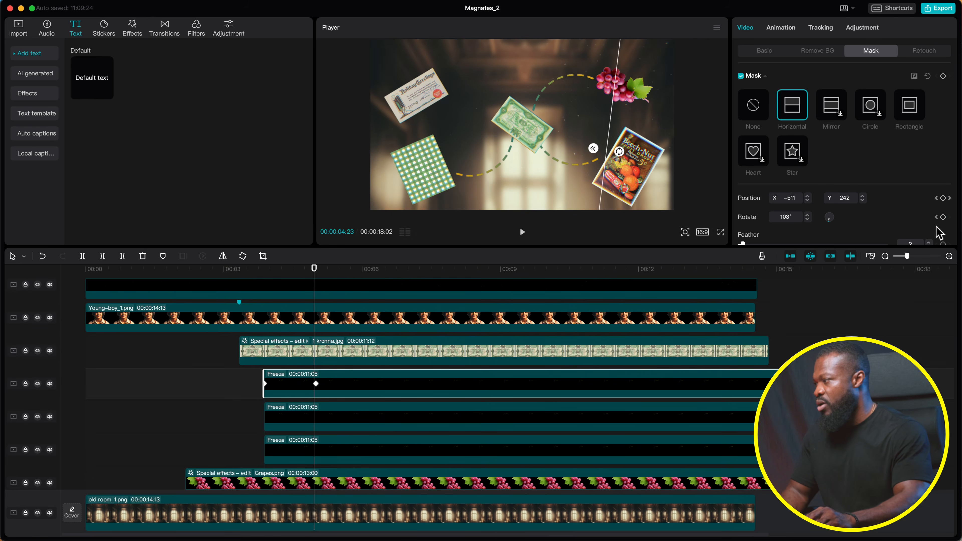
Duplicate the grapes line's clip onto a track above the other line clips and mirror the copy so its line runs to the holiday card
click(346, 416)
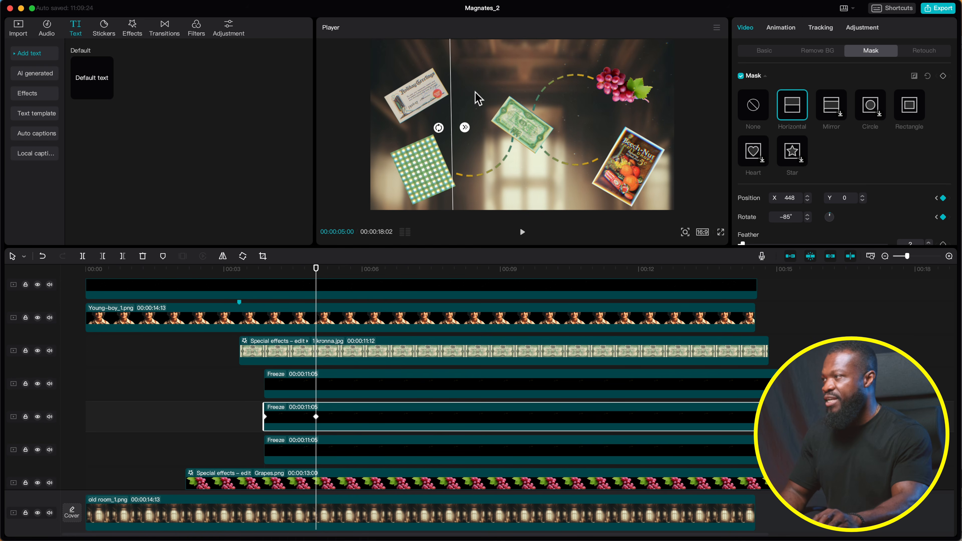
scroll(291, 408, up, 1)
click(302, 407)
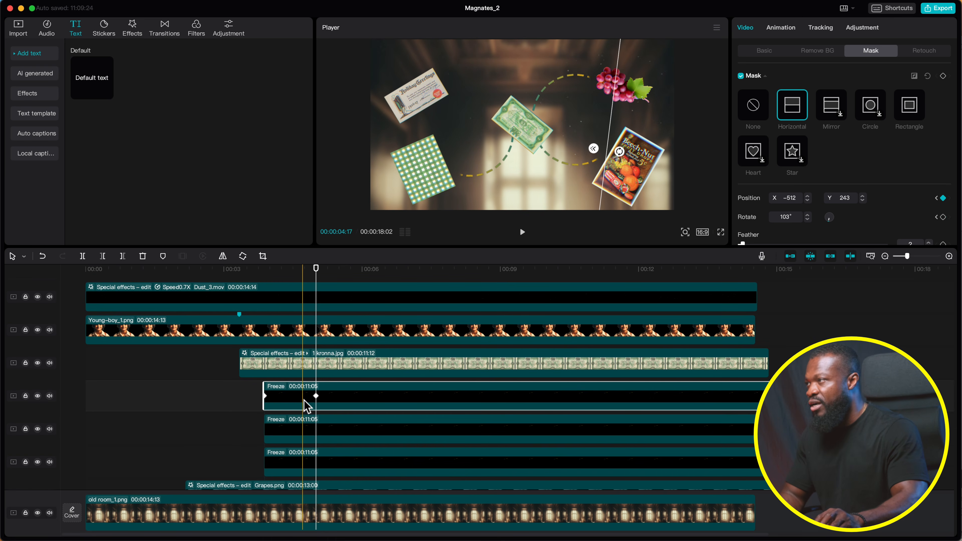
click(310, 463)
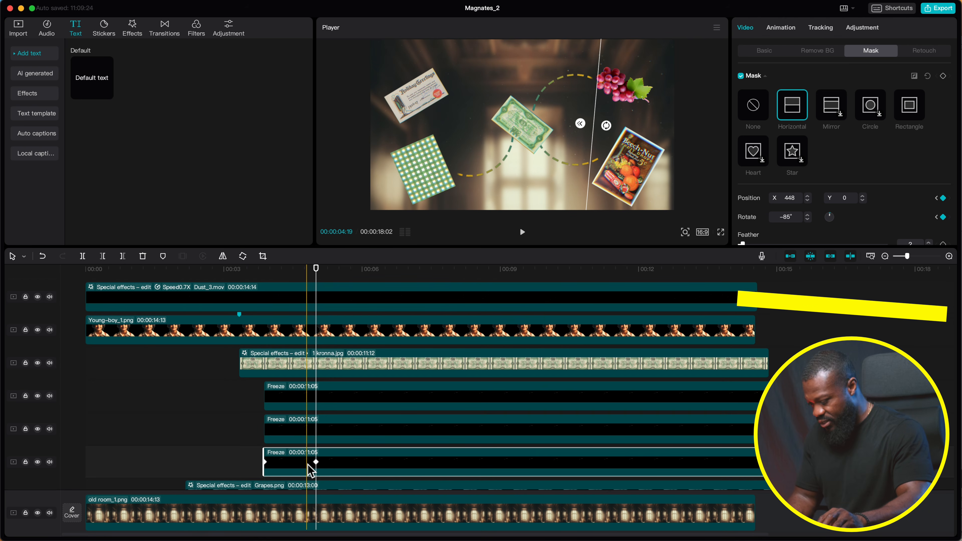
drag(308, 463, 308, 384)
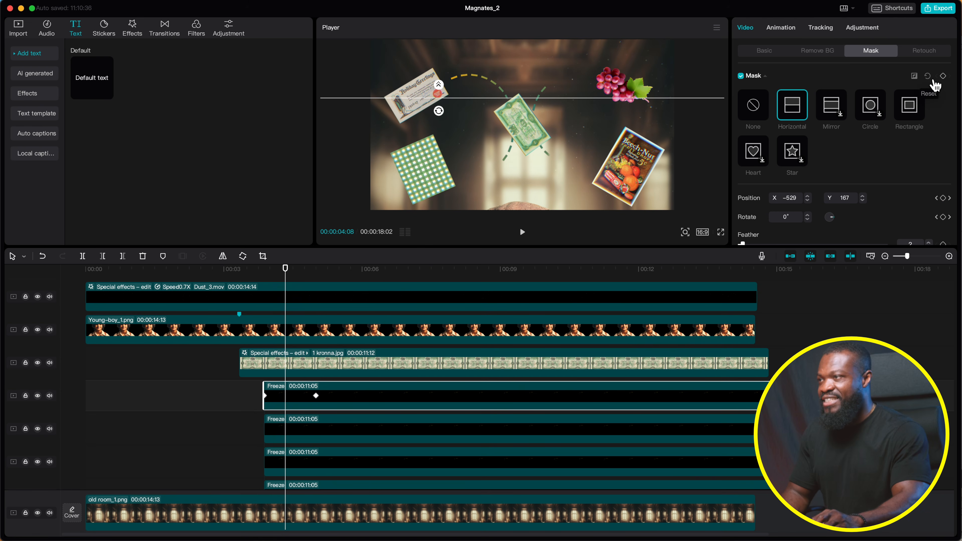
Reset the holiday card line's mask to Horizontal and keyframe position X -33, Y 46 and rotation 128° at 00:00:03:21, with feather 2
click(934, 82)
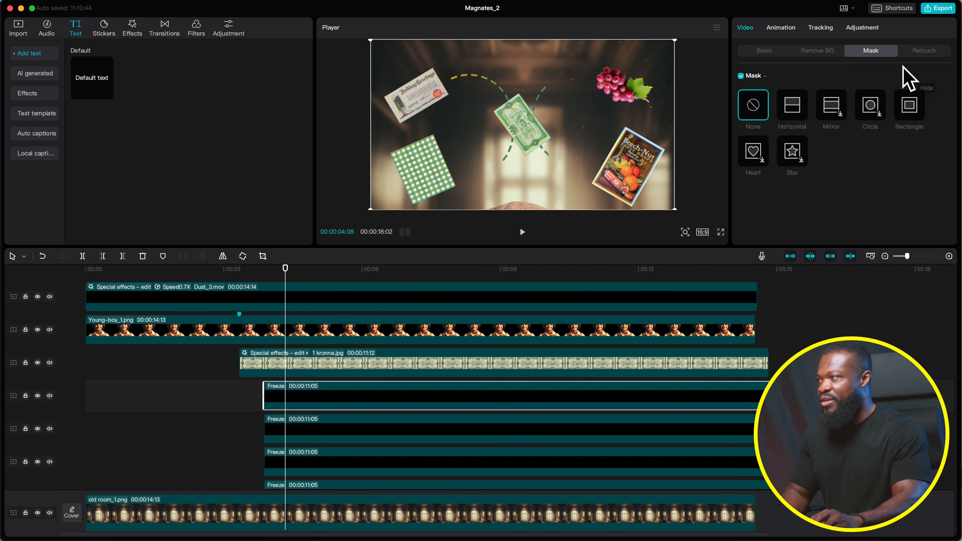
click(792, 106)
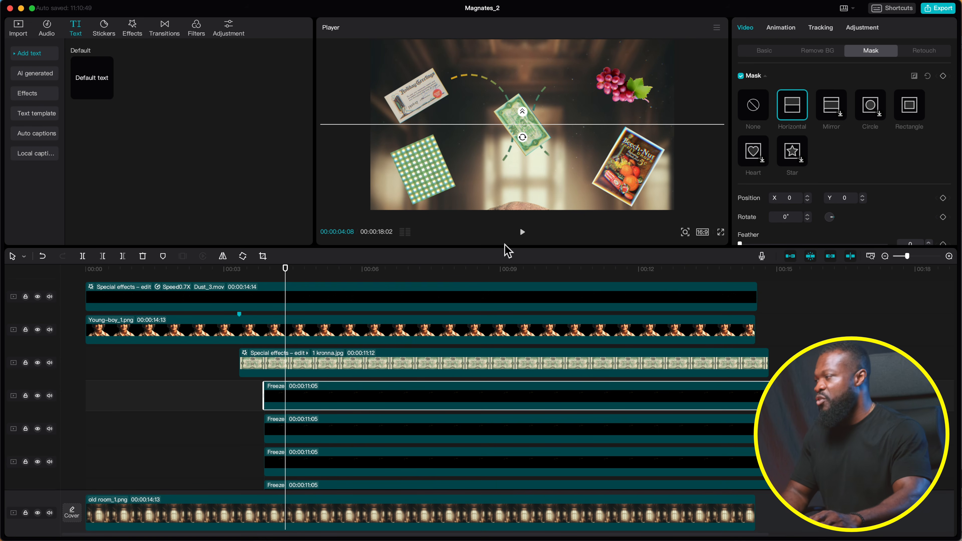
click(265, 270)
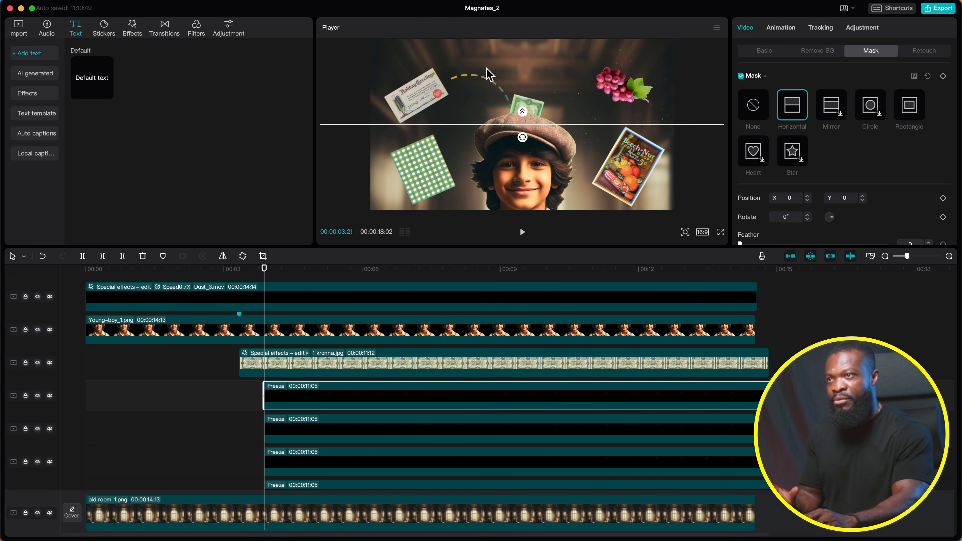
mouse_move(523, 138)
mouse_down()
mouse_move(532, 137)
mouse_move(519, 130)
mouse_move(528, 114)
mouse_move(507, 135)
mouse_up()
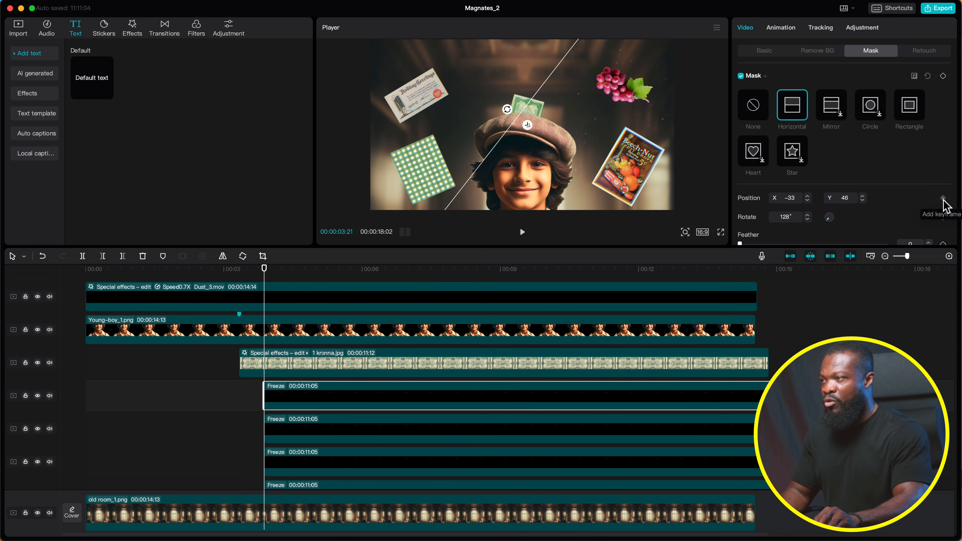
click(943, 217)
scroll(934, 216, down, 1)
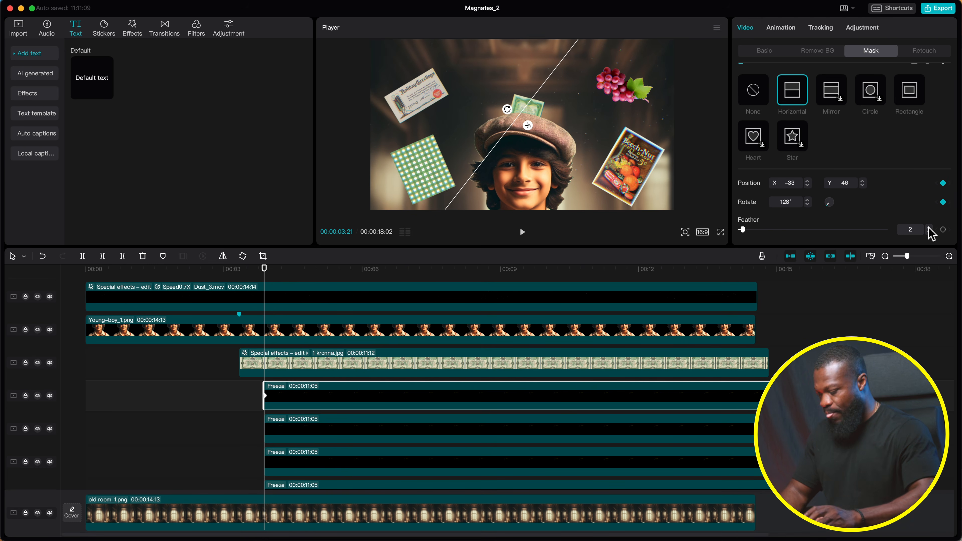
At 00:00:05:00, move the holiday card line's mask to X -652, Y 89 and rotate it to 113° to reveal the full line
click(323, 432)
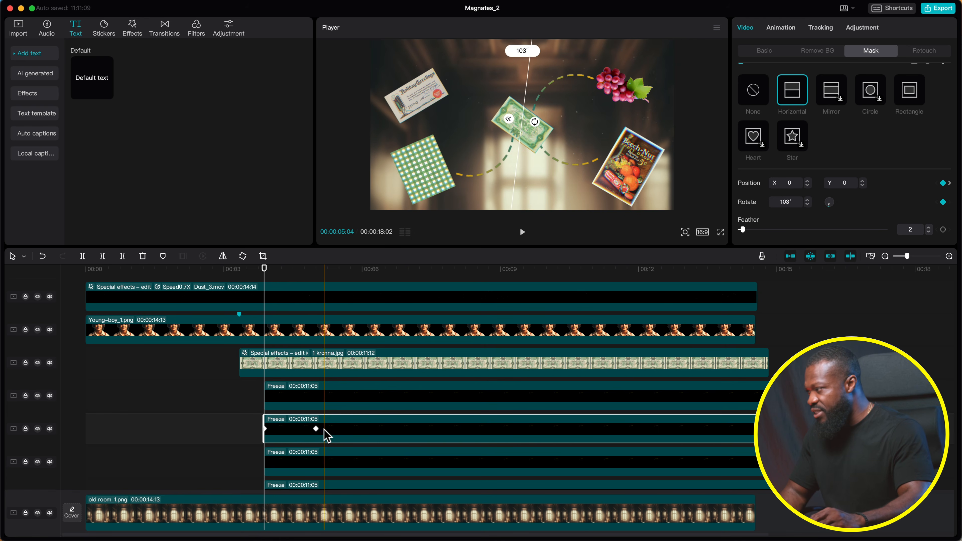
click(316, 269)
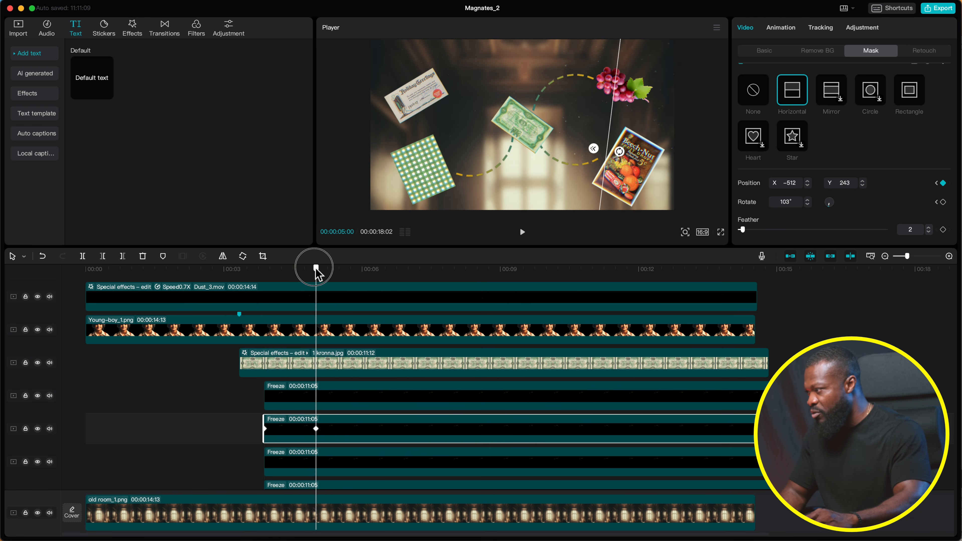
click(318, 398)
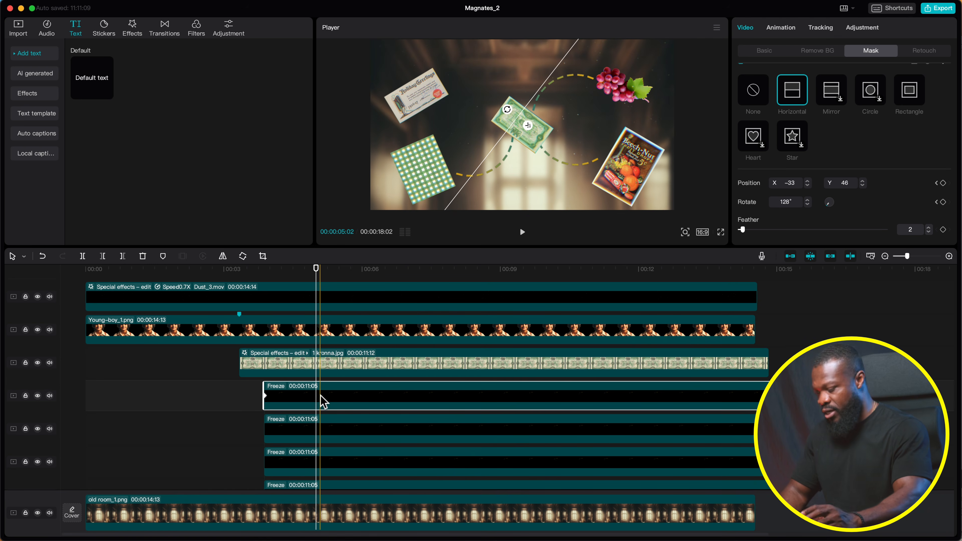
drag(512, 120, 458, 112)
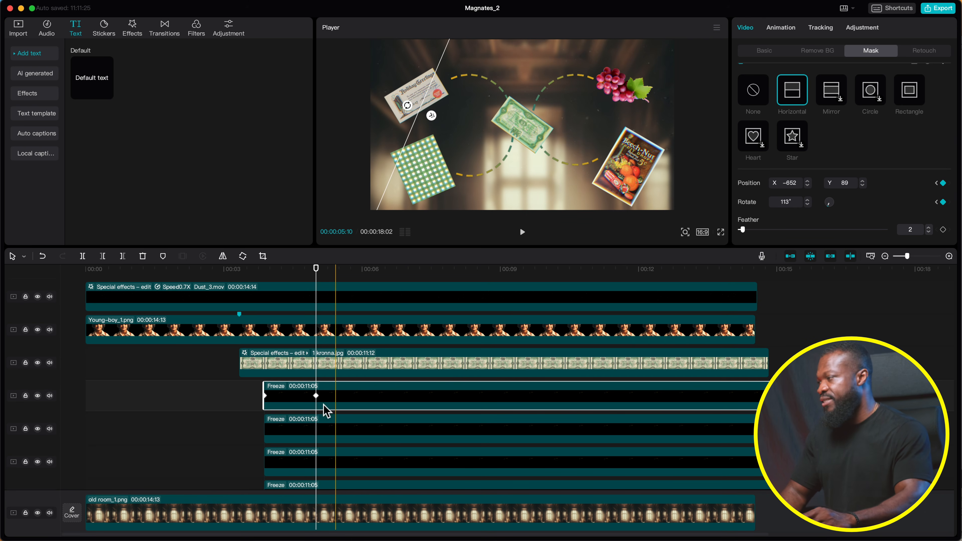
Ease the holiday card line's mask position and rotation keyframes with a smooth keyframe curve
double_click(316, 396)
click(316, 348)
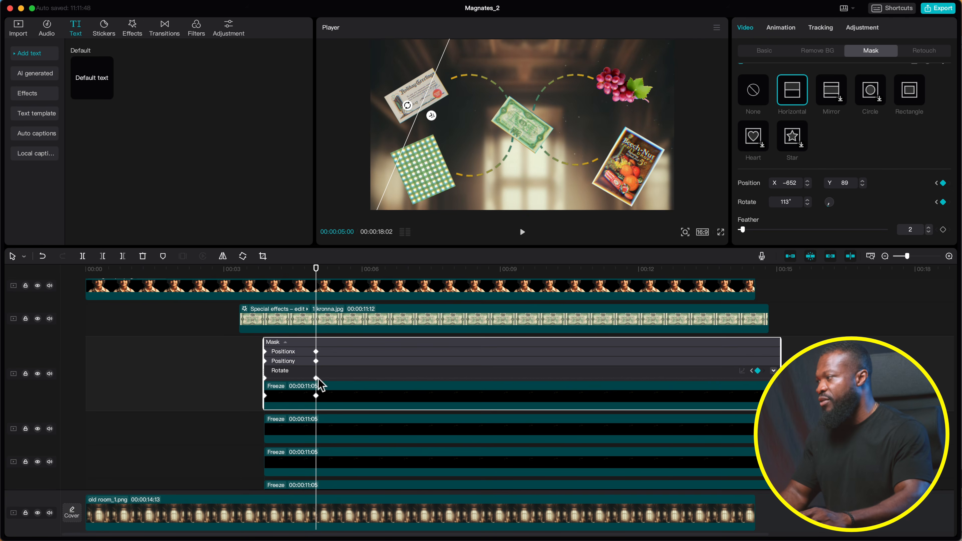
click(317, 378)
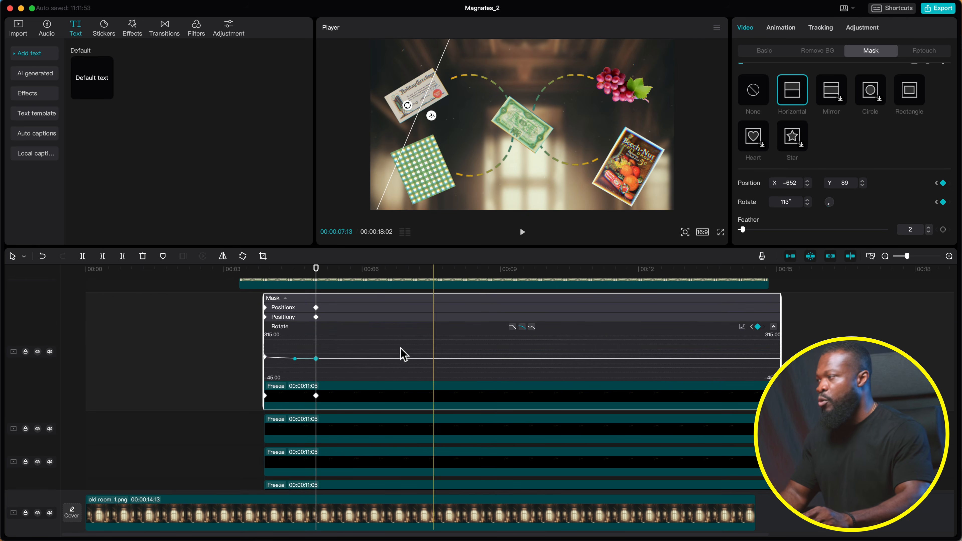
click(299, 404)
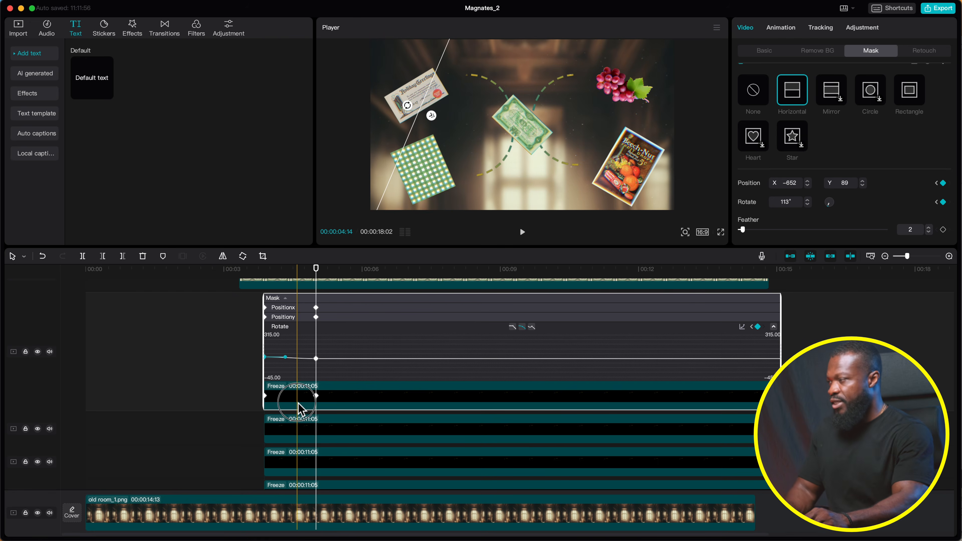
key(alt+k)
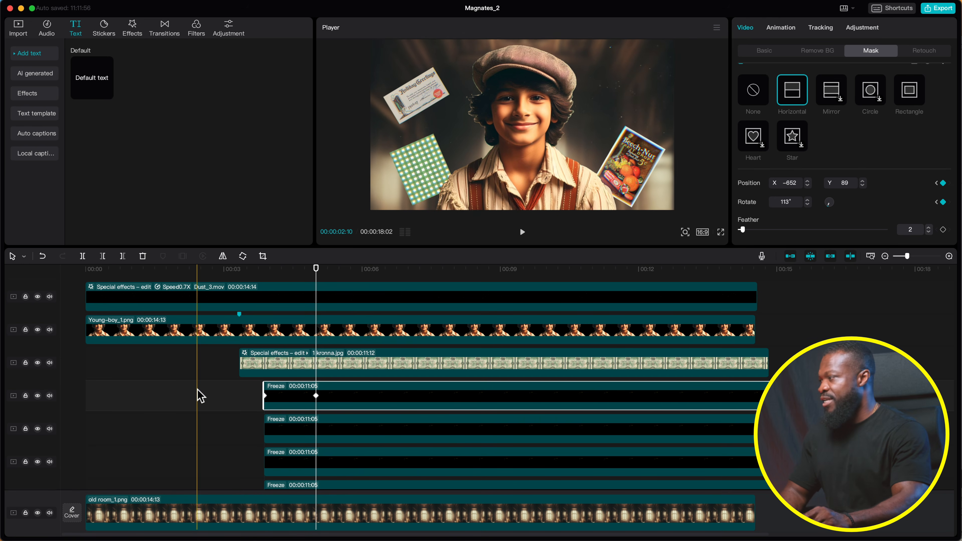
Play the sequence from the start to review all four connector line reveals and look over the timeline's tracks
click(95, 404)
key(space)
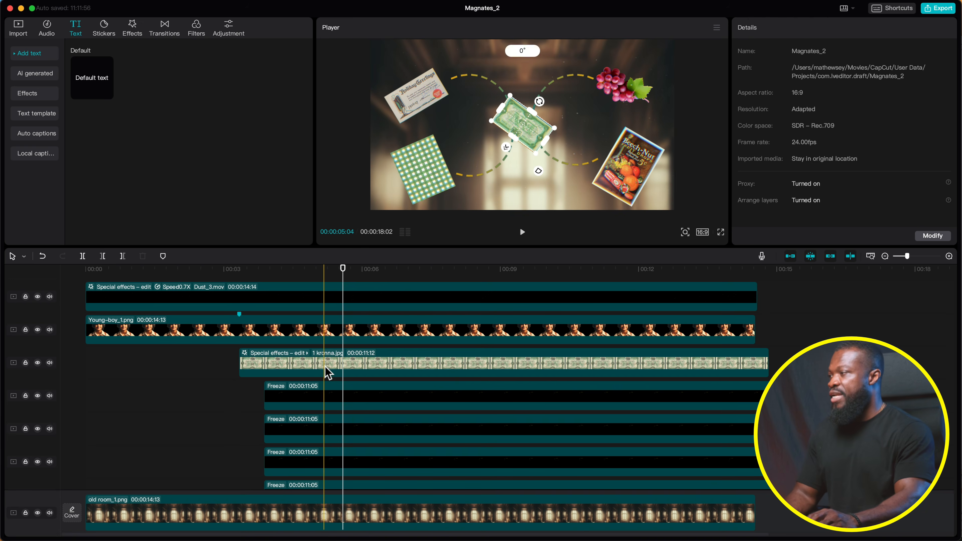
click(325, 367)
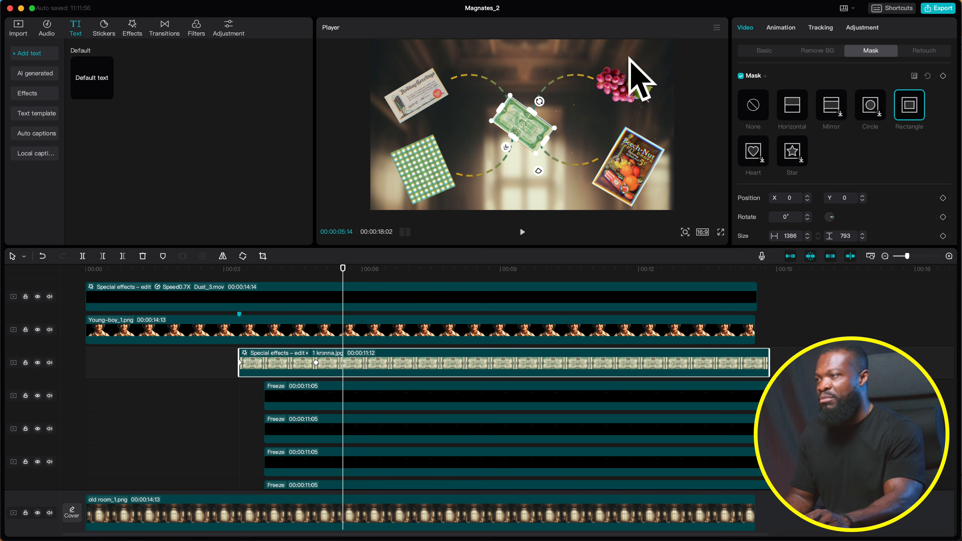
scroll(337, 428, down, 5)
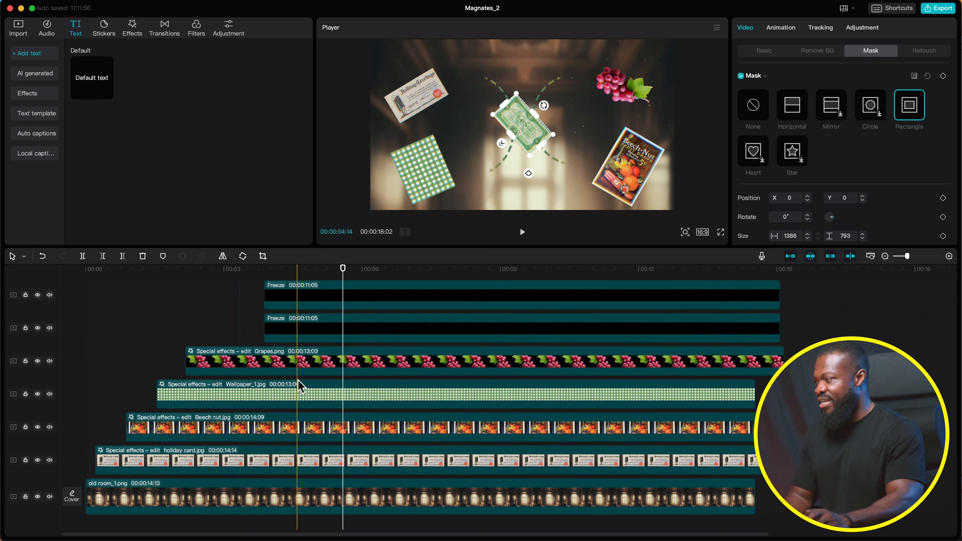
scroll(299, 386, up, 5)
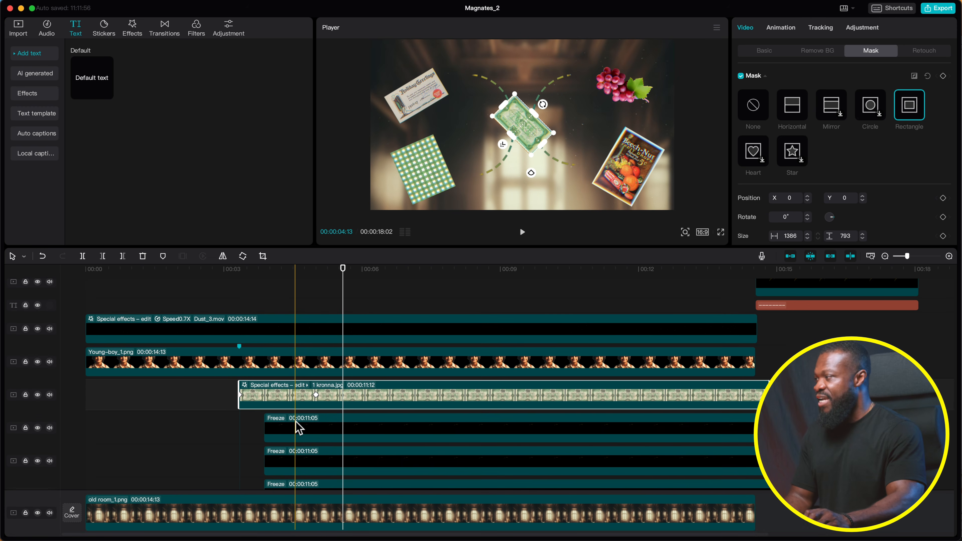
scroll(295, 421, down, 1)
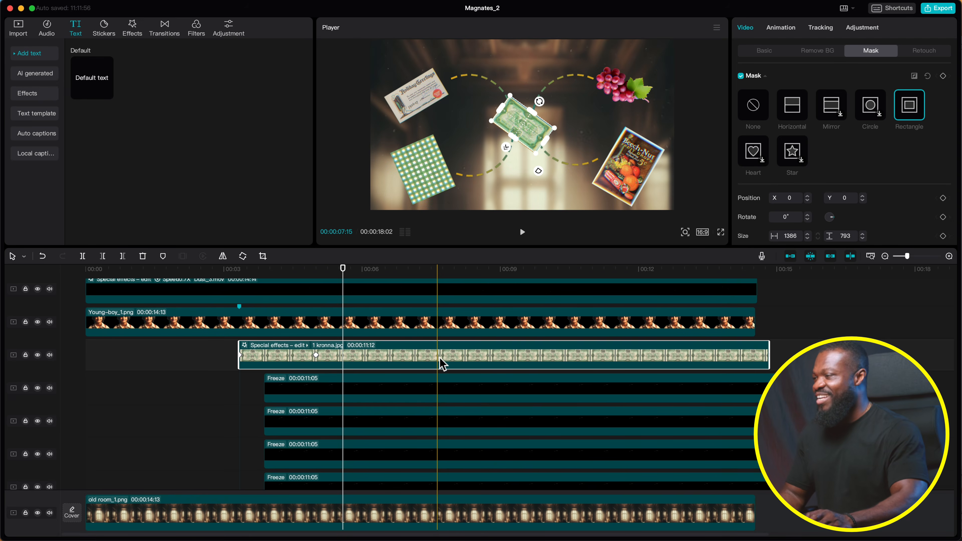
scroll(441, 361, up, 1)
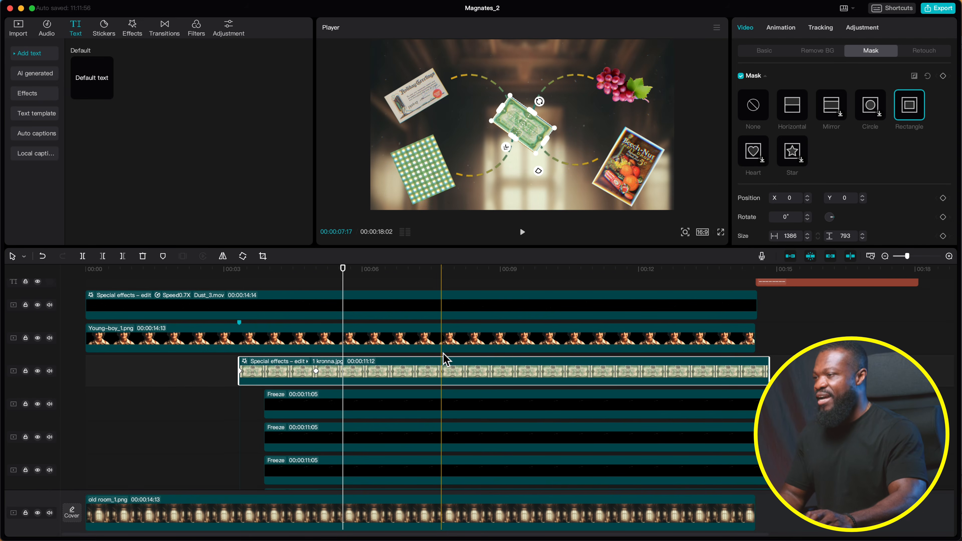
Delete the leftover Compound clip1 and the dashed-line text clip after the end of the main footage
scroll(836, 287, up, 3)
click(812, 290)
click(824, 320)
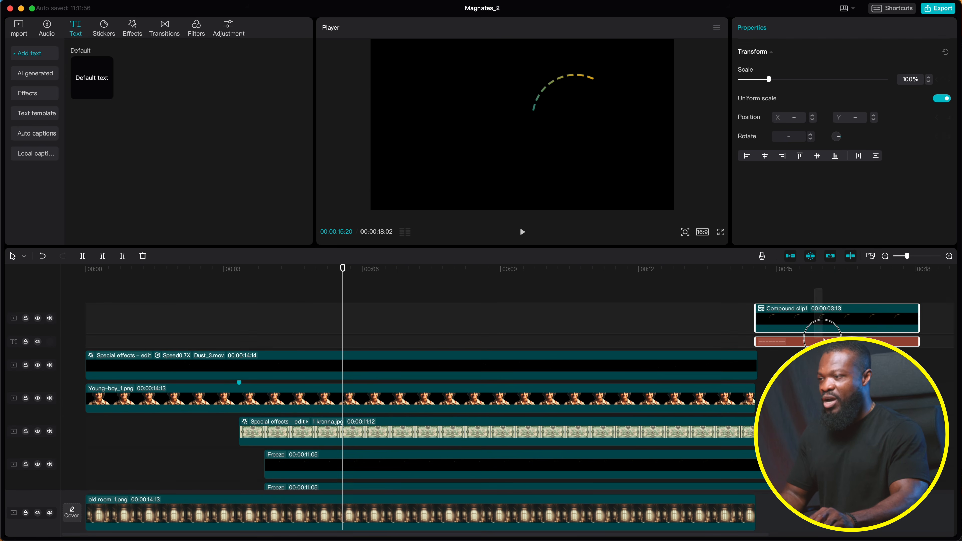
key(Delete)
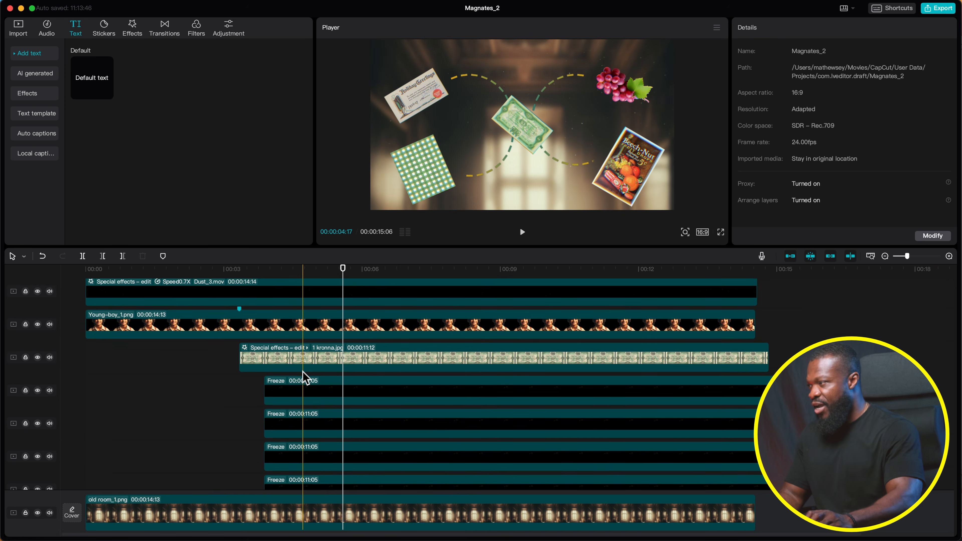
Move the playhead to 00:00:05:06, six frames past the banknote clip's keyframe at 00:00:05:00
scroll(314, 366, up, 1)
click(339, 379)
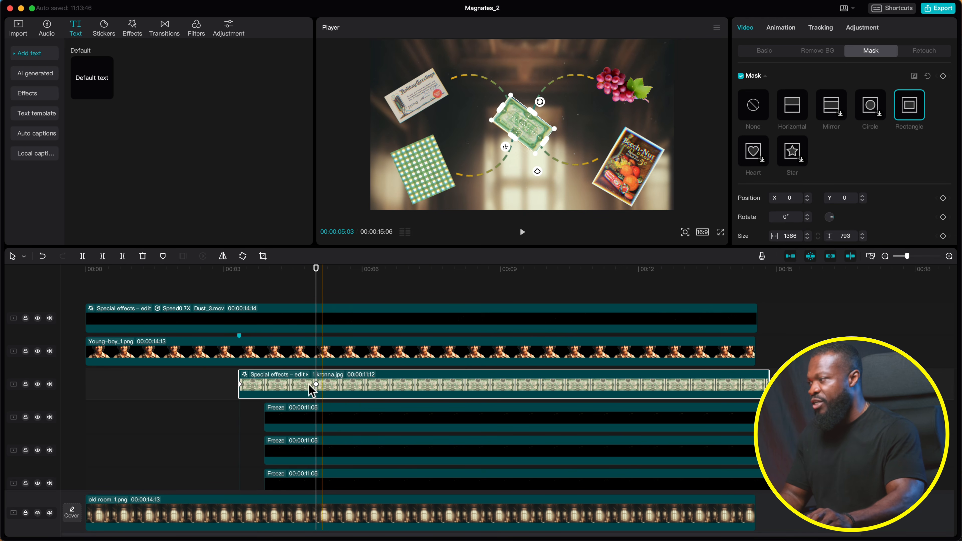
key(Right)
key(Right)
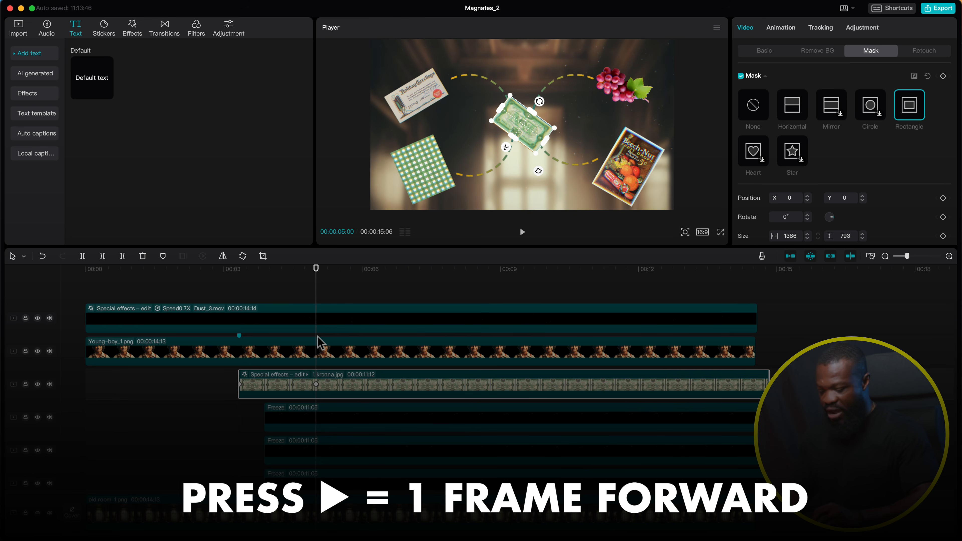
key(Right)
key(Right)
key(Right)
key(Right)
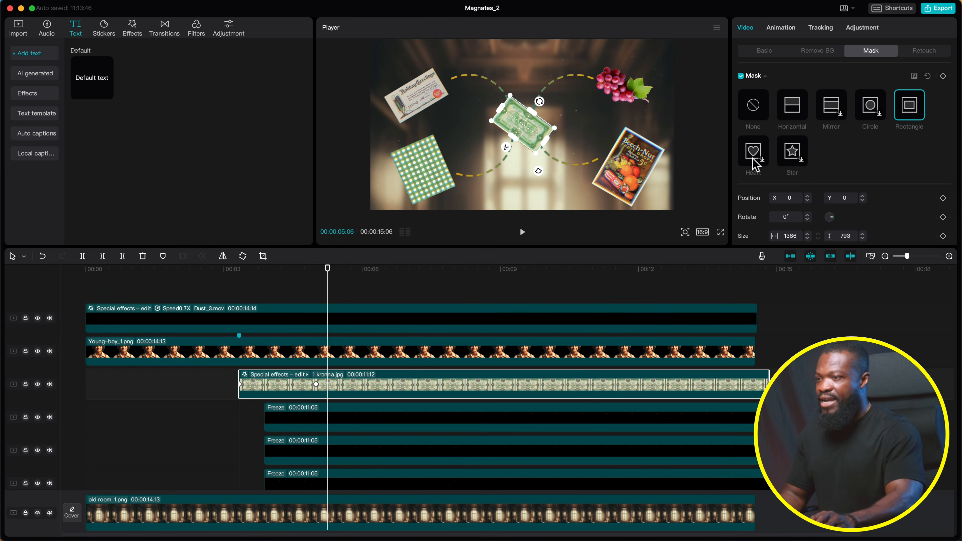
Add a marker to the Grapes.png clip at 00:00:05:06
scroll(337, 381, down, 1)
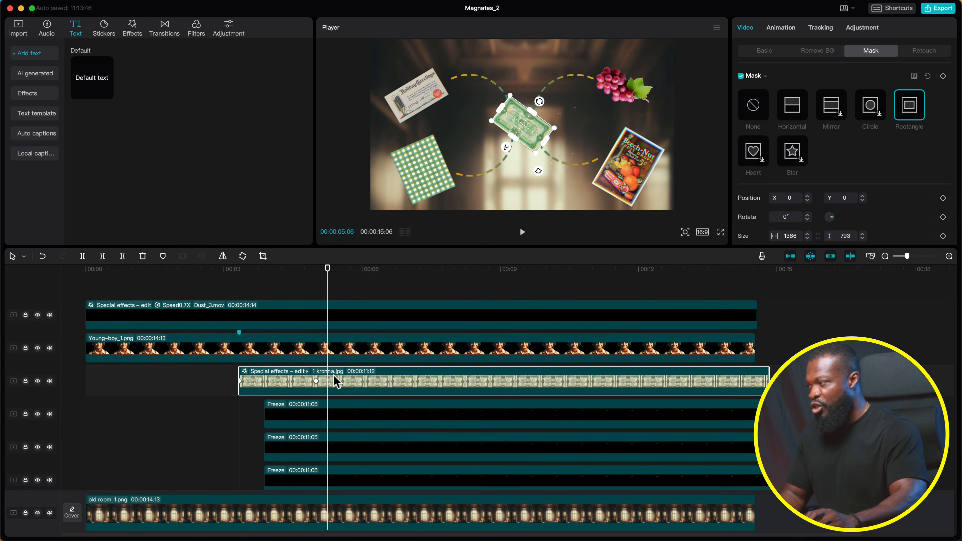
scroll(333, 395, down, 6)
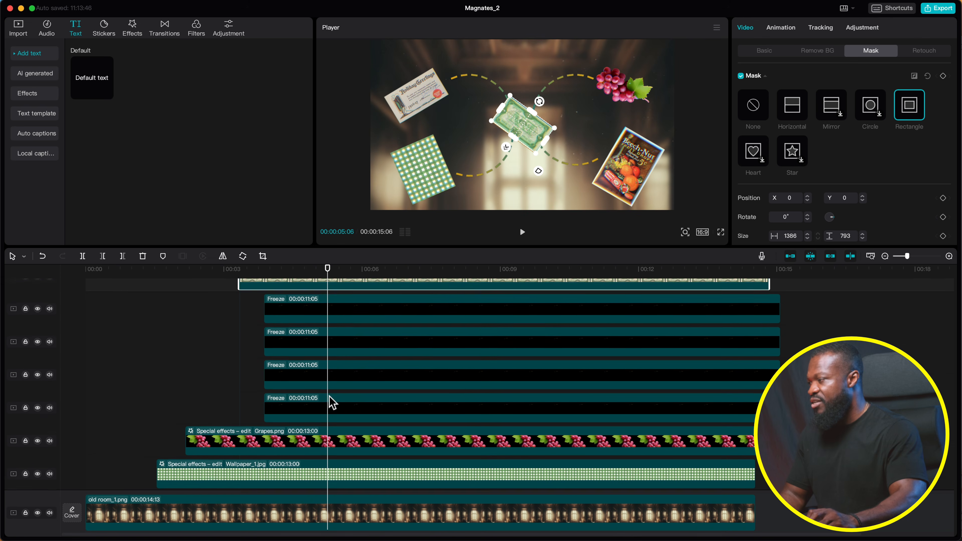
click(332, 433)
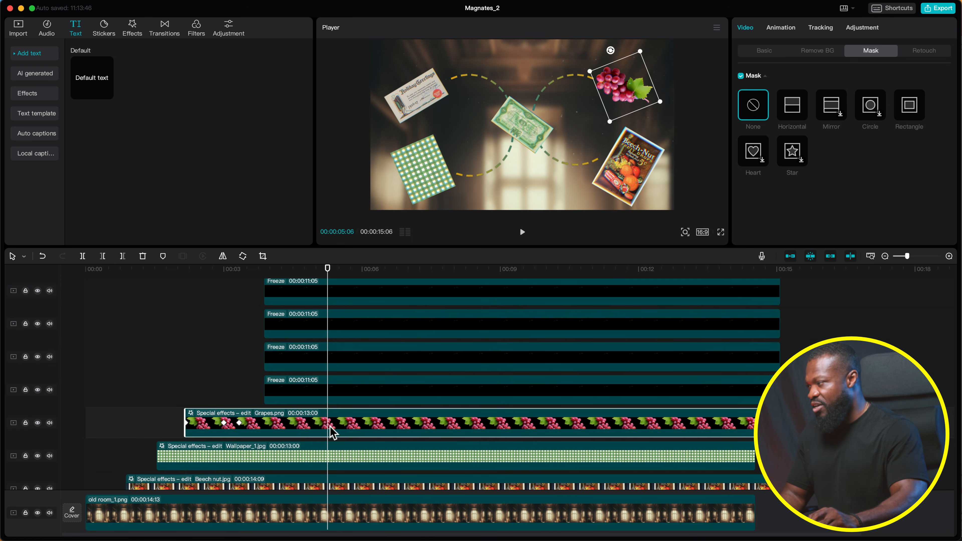
scroll(332, 433, up, 3)
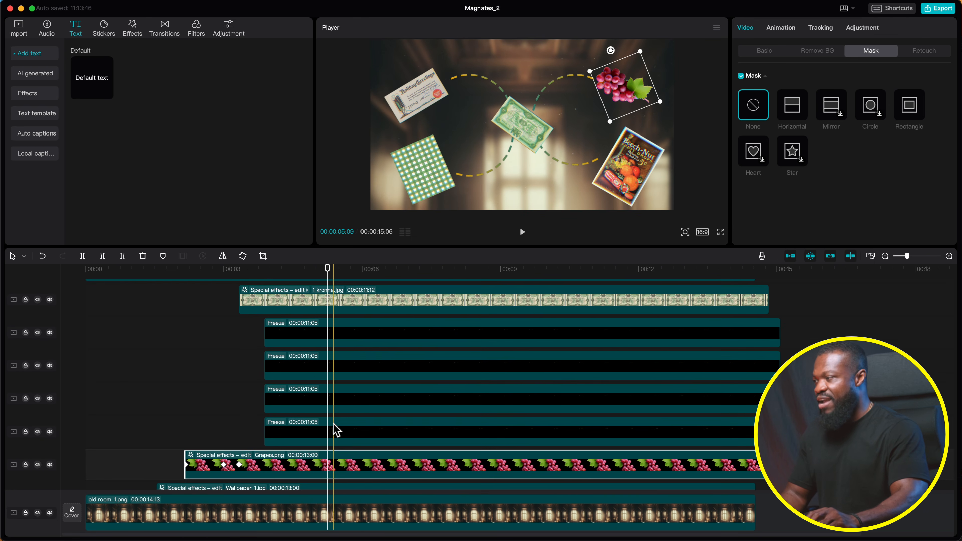
scroll(332, 451, down, 2)
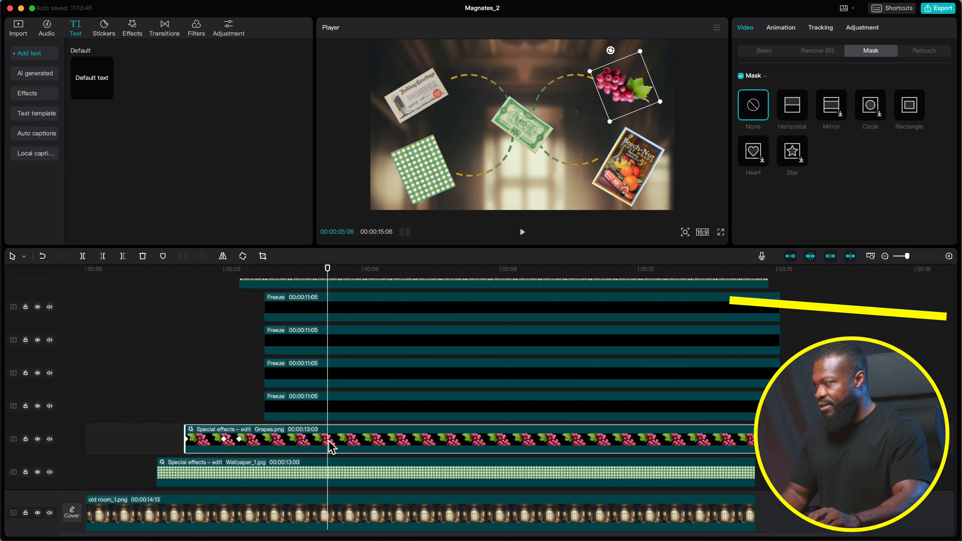
key(m)
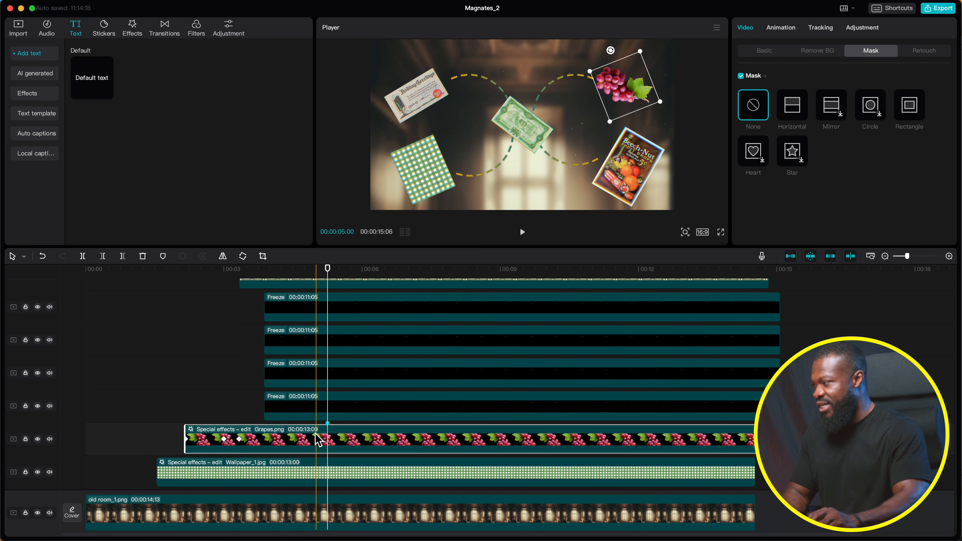
Duplicate the grapes clip onto the track above, trim the copy's start to a 00:00:10:16 duration and remove its marker
scroll(333, 425, up, 4)
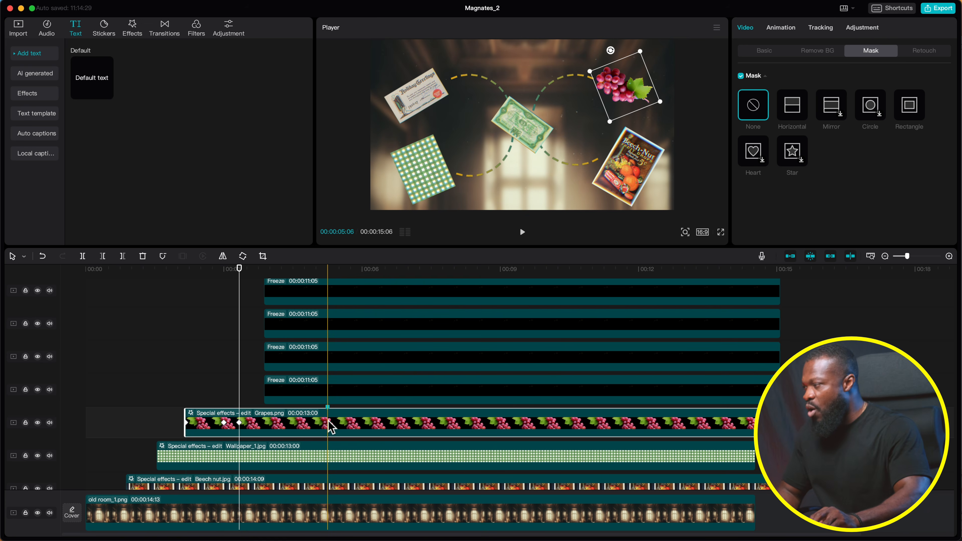
scroll(328, 421, right, 1)
scroll(322, 424, down, 1)
scroll(322, 423, left, 1)
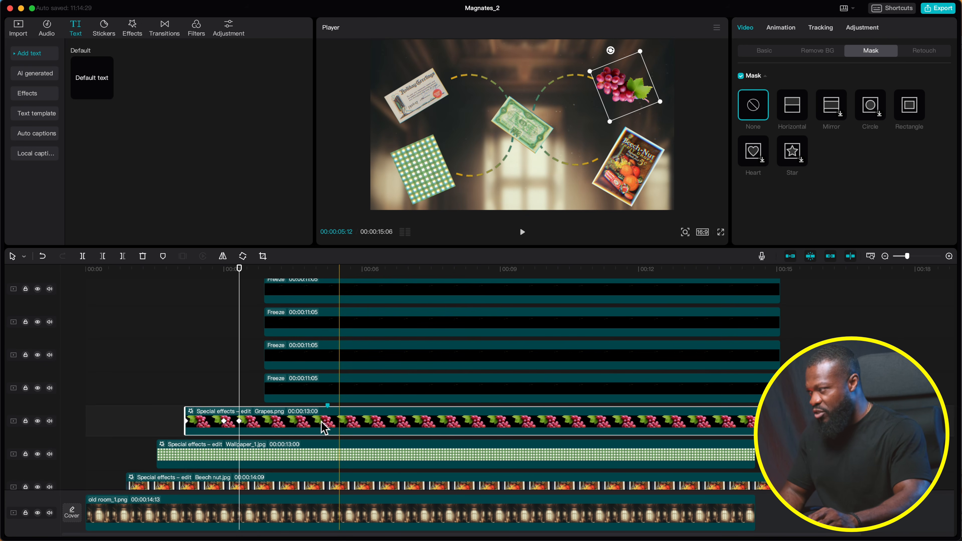
drag(211, 429, 214, 409)
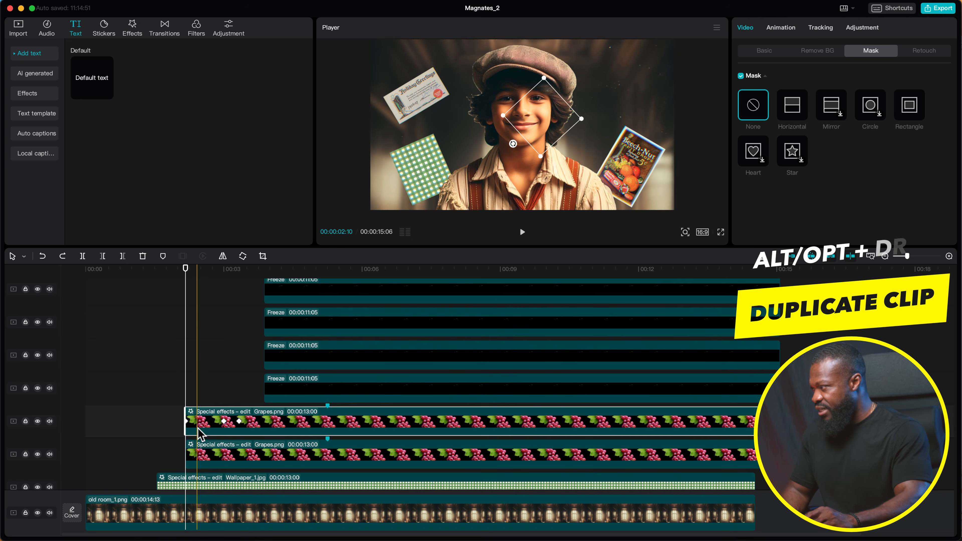
drag(187, 423, 299, 428)
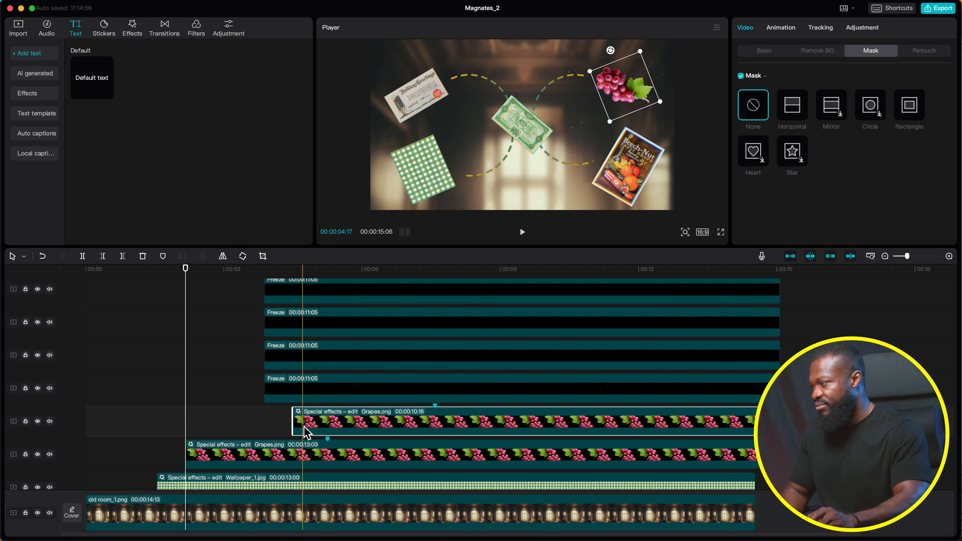
right_click(437, 407)
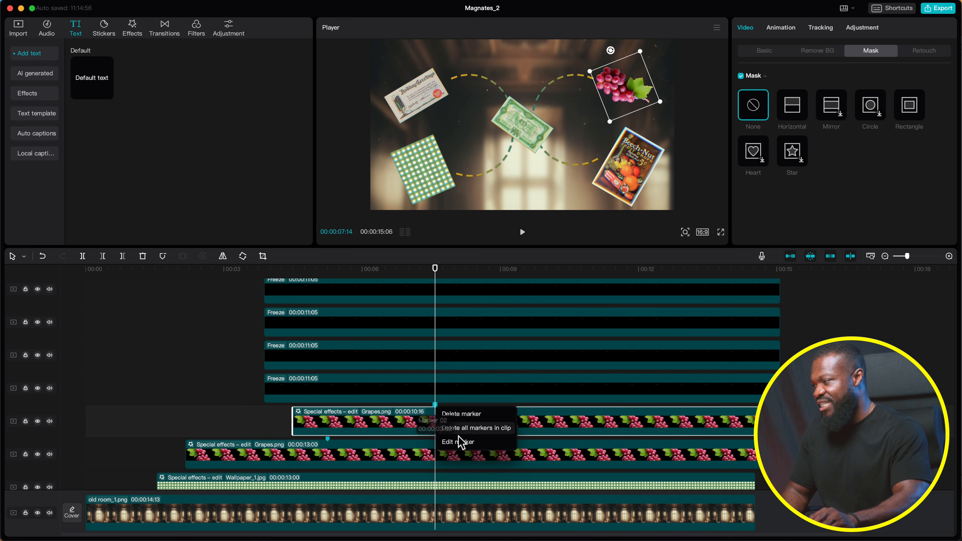
click(459, 418)
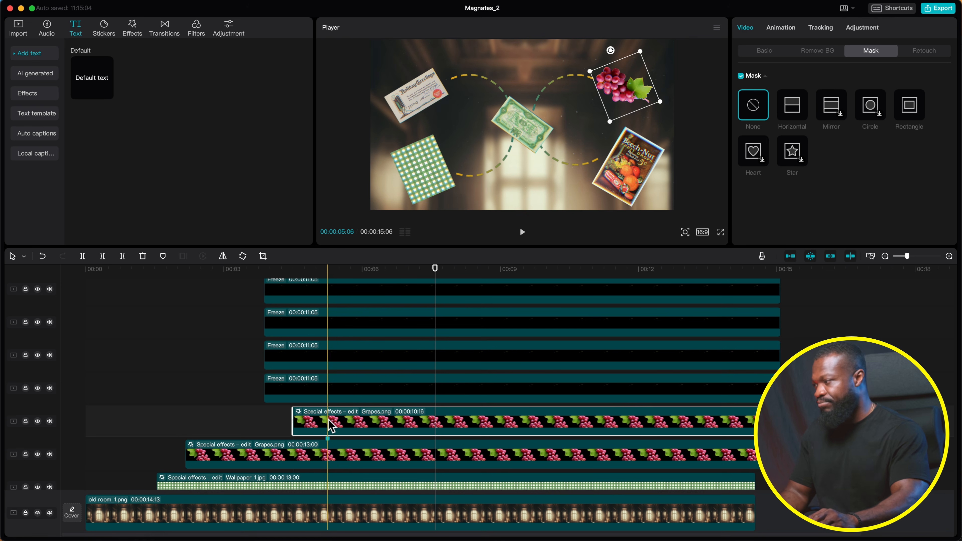
Keyframe the grapes copy's transform at 00:00:05:06, and move it to X 1390, Y 625 at 00:00:06:02
click(328, 269)
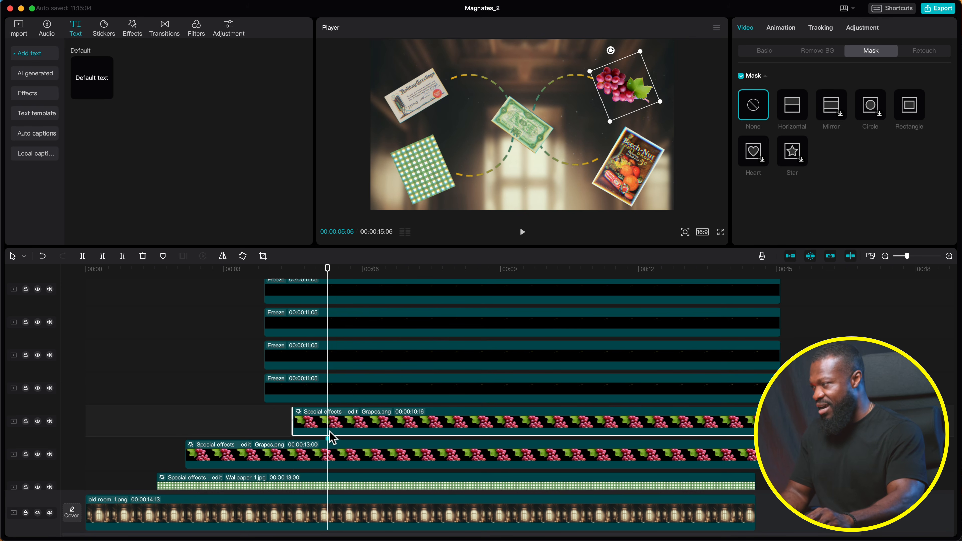
click(755, 53)
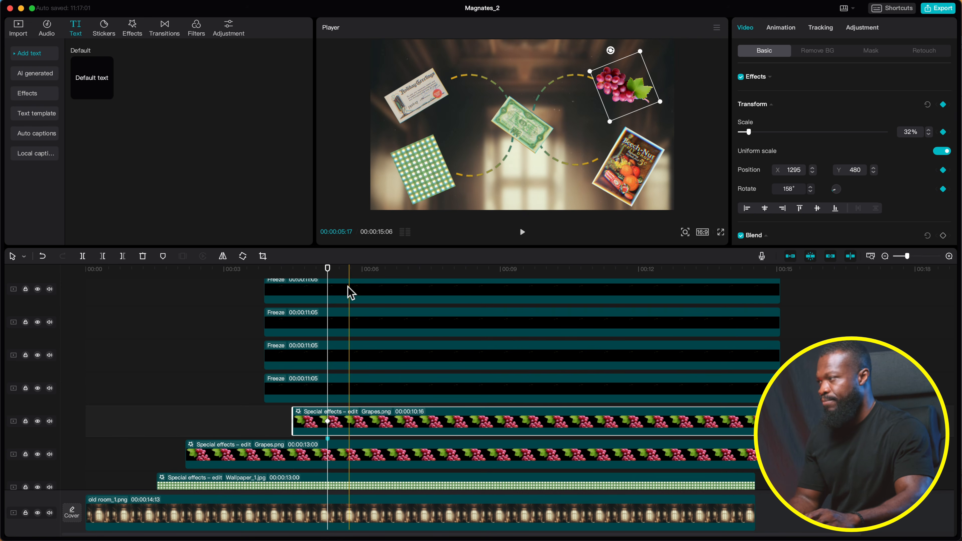
key(shift+Right)
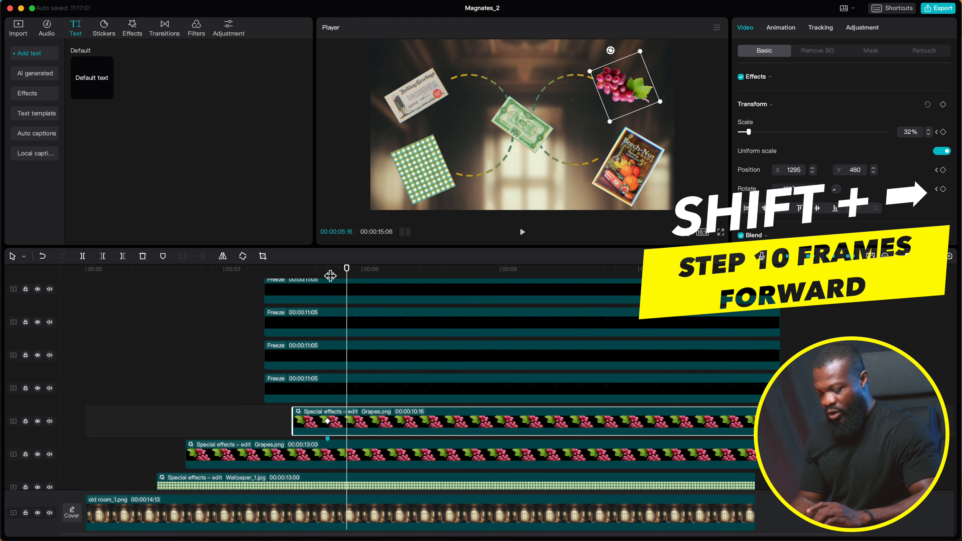
drag(630, 87, 636, 76)
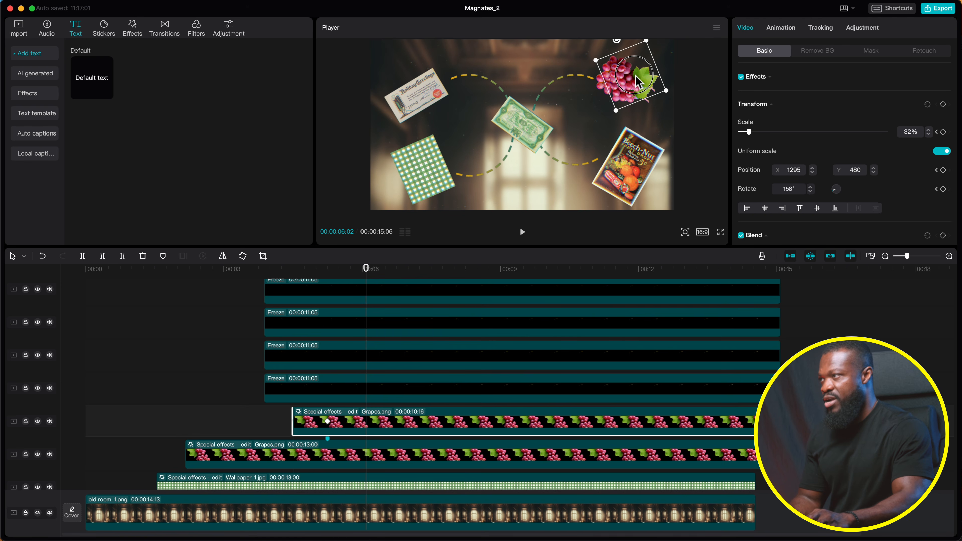
drag(638, 81, 640, 78)
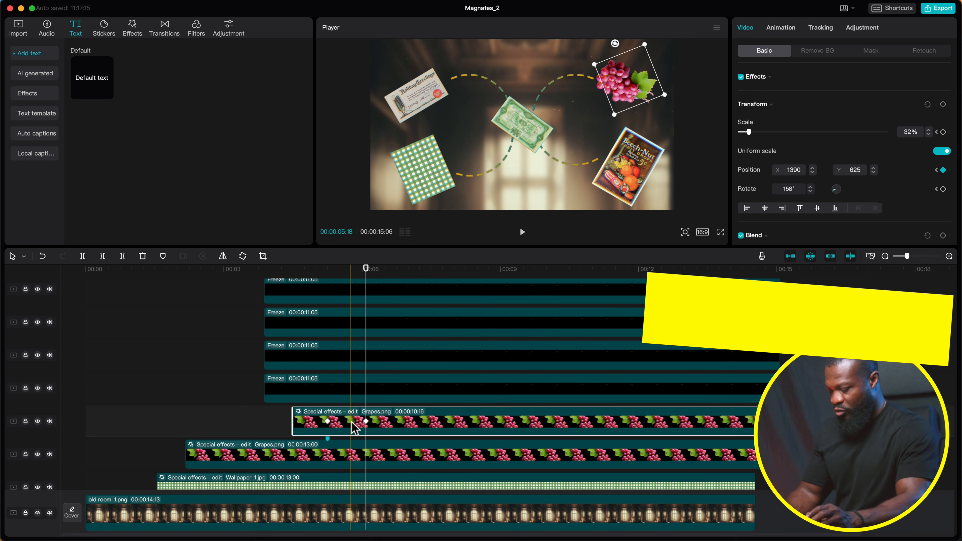
Ease the grapes copy's X and Y position keyframes with a smooth curve, and return the playhead to 00:00:05:06
key(alt+k)
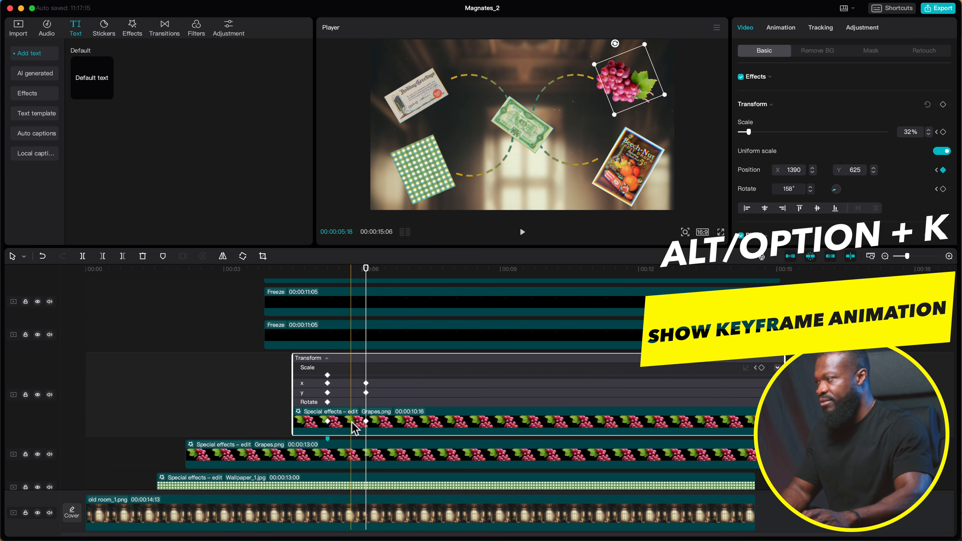
click(366, 391)
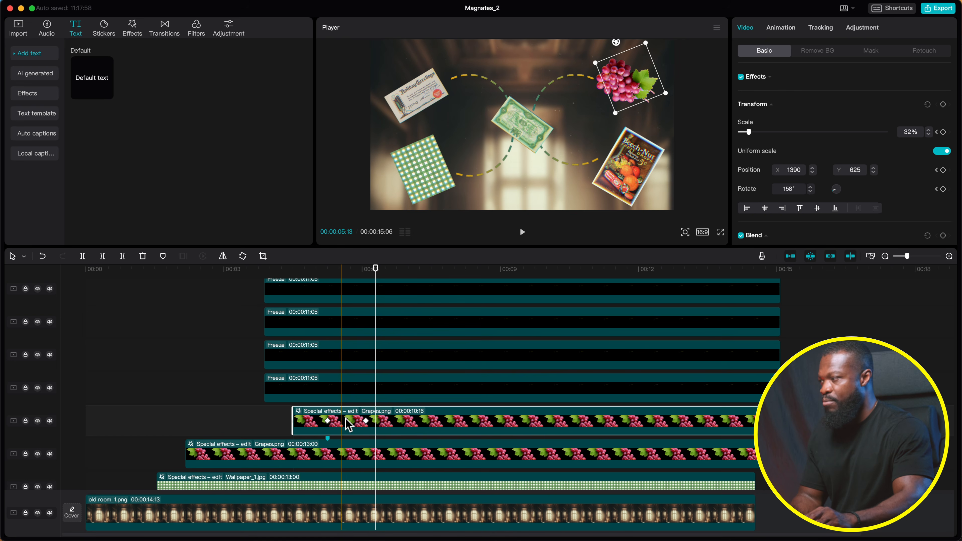
click(327, 269)
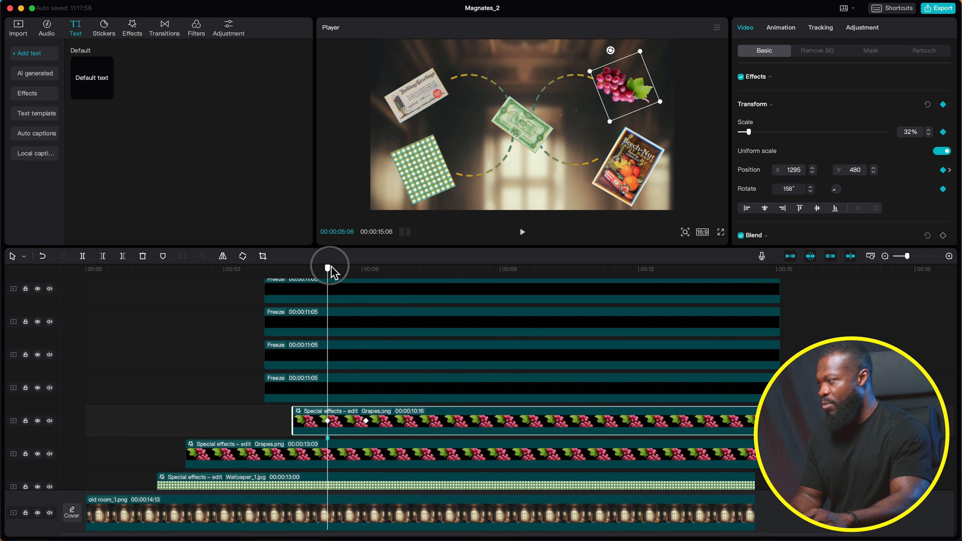
Duplicate the animated grapes clip, and at 00:00:06:02 move the uppermost copy to X 1364, Y 373
mouse_move(344, 425)
mouse_down()
mouse_move(344, 404)
mouse_move(355, 415)
mouse_up()
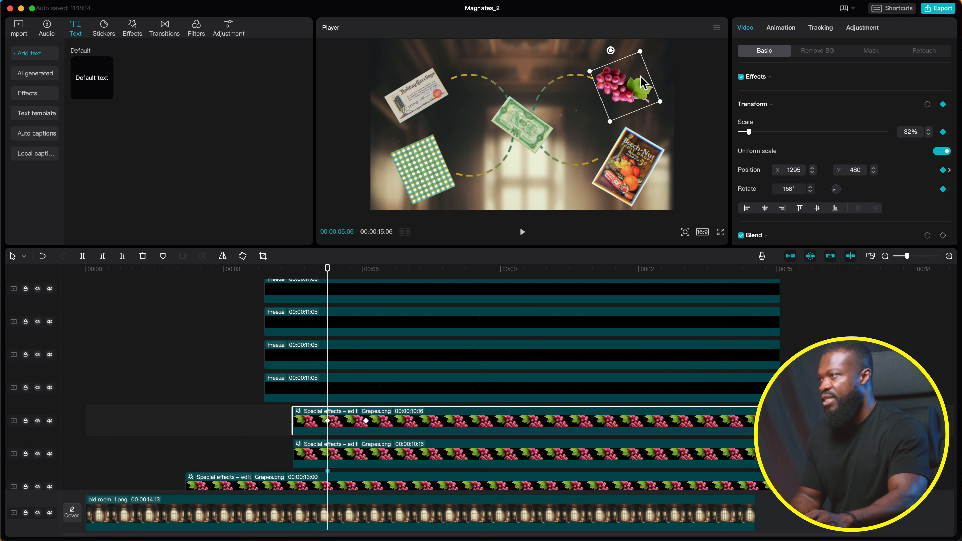
click(372, 270)
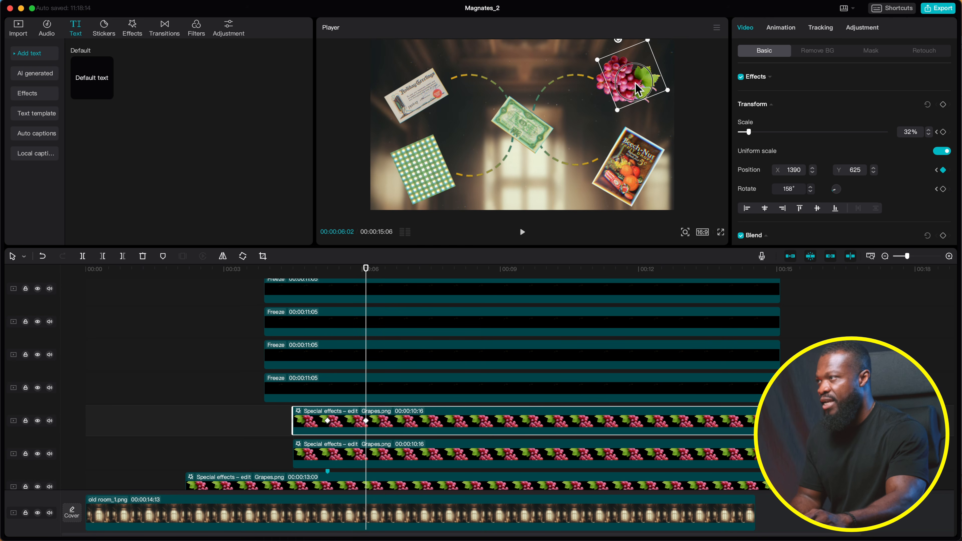
drag(636, 90, 635, 97)
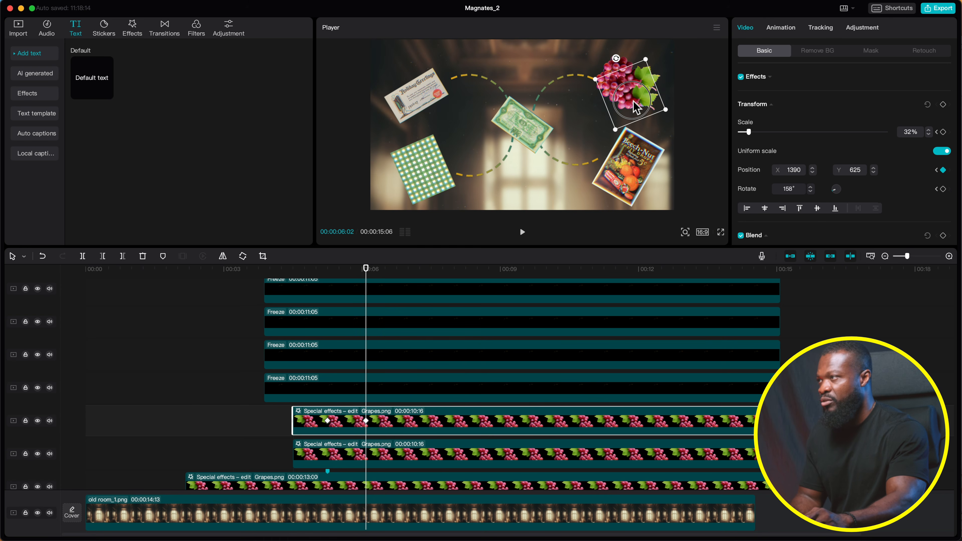
key(space)
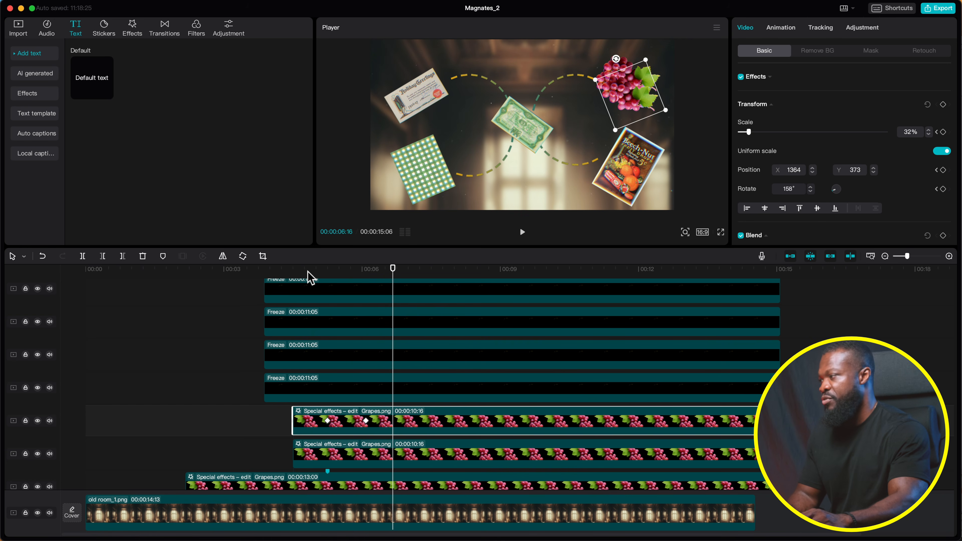
Duplicate the Beech nut.jpg clip onto the track above and trim the copy's start to 00:00:04:12
scroll(344, 301, down, 5)
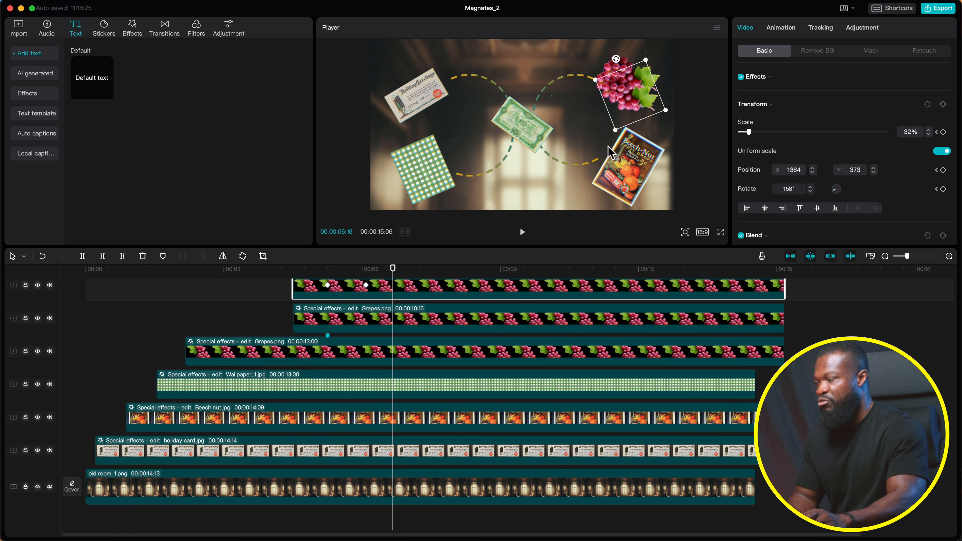
click(294, 424)
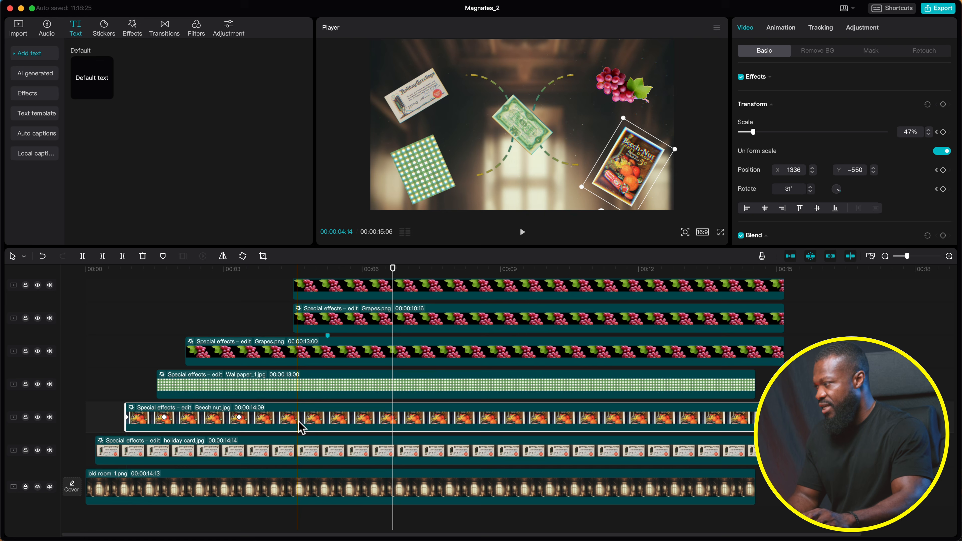
click(294, 423)
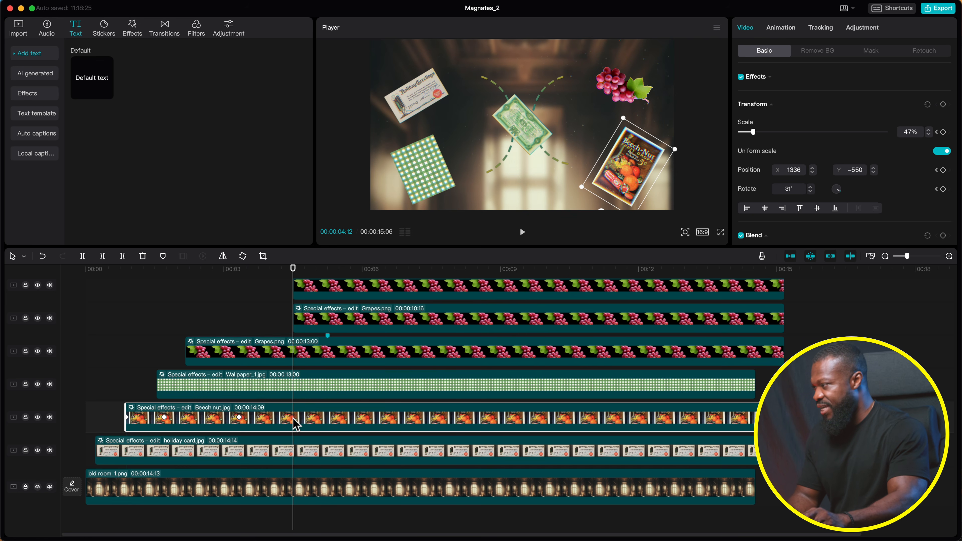
drag(295, 423, 288, 451)
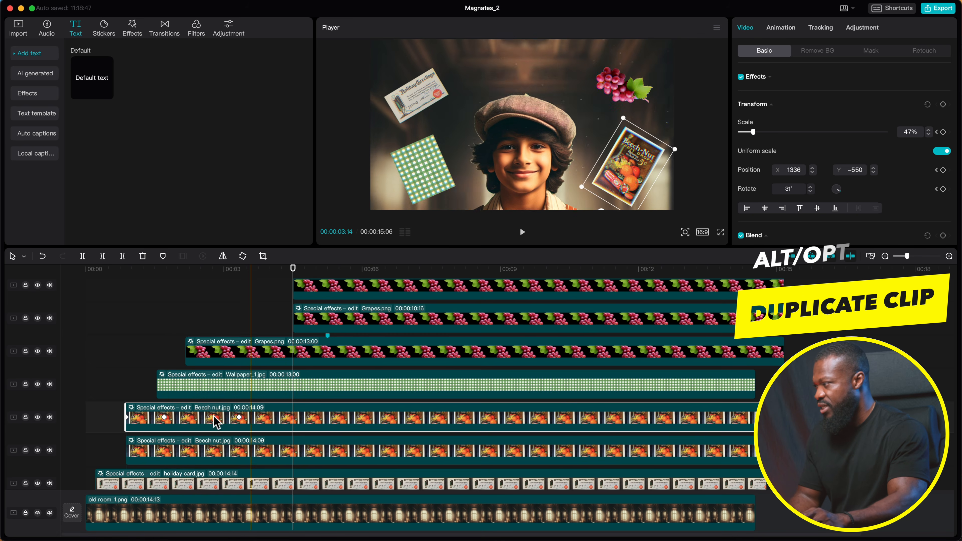
click(130, 424)
click(131, 425)
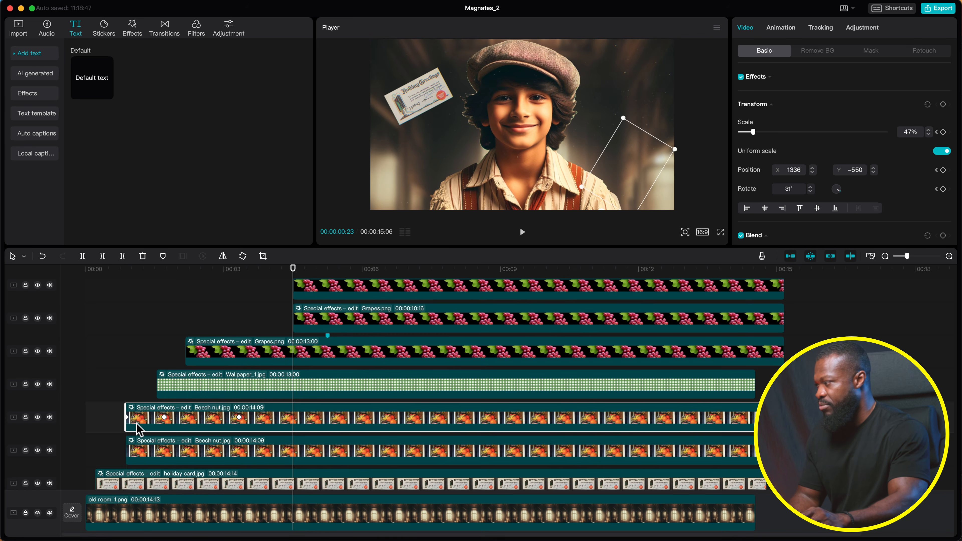
drag(130, 423, 292, 421)
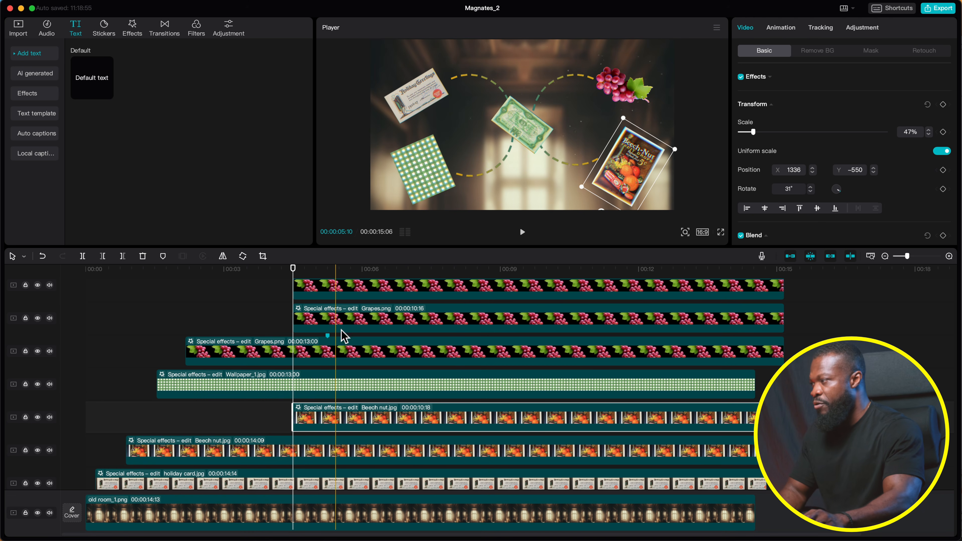
Keyframe the Beech nut.jpg copy's transform at 00:00:05:06, and move it to X 1425, Y -651 at 00:00:06:02
click(334, 325)
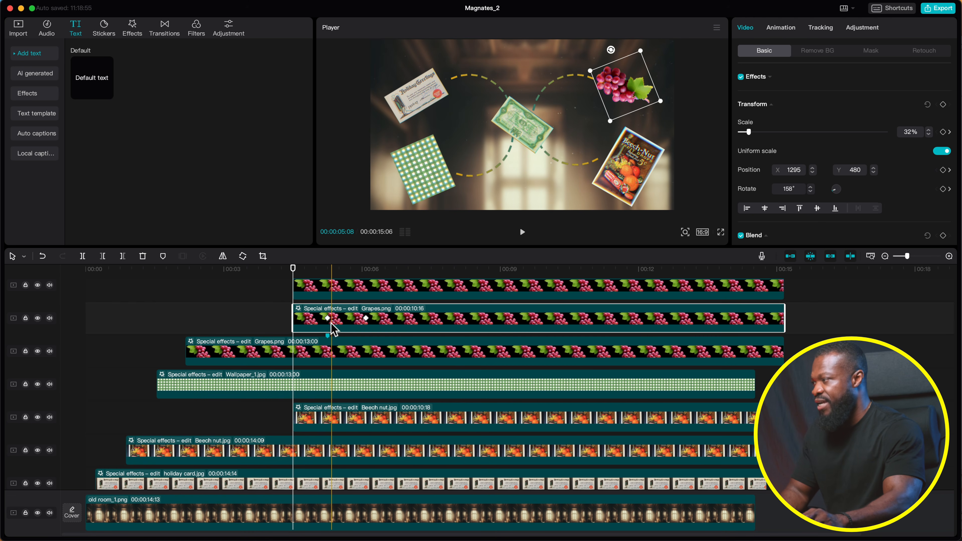
click(328, 270)
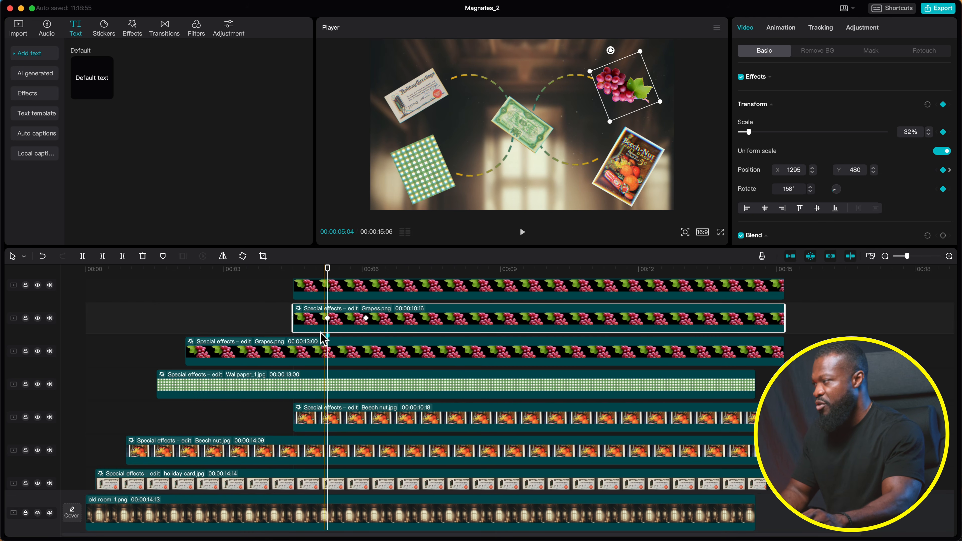
click(332, 424)
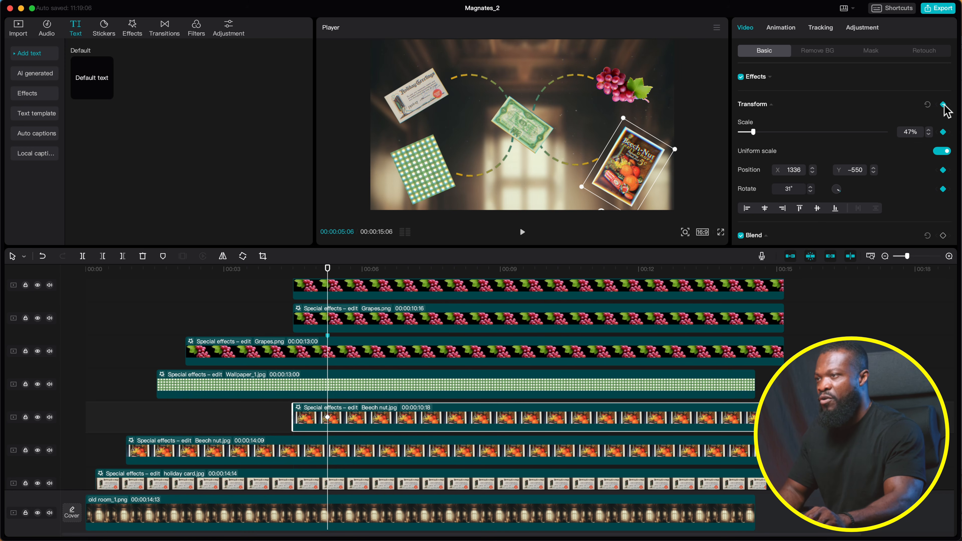
key(shift+Right)
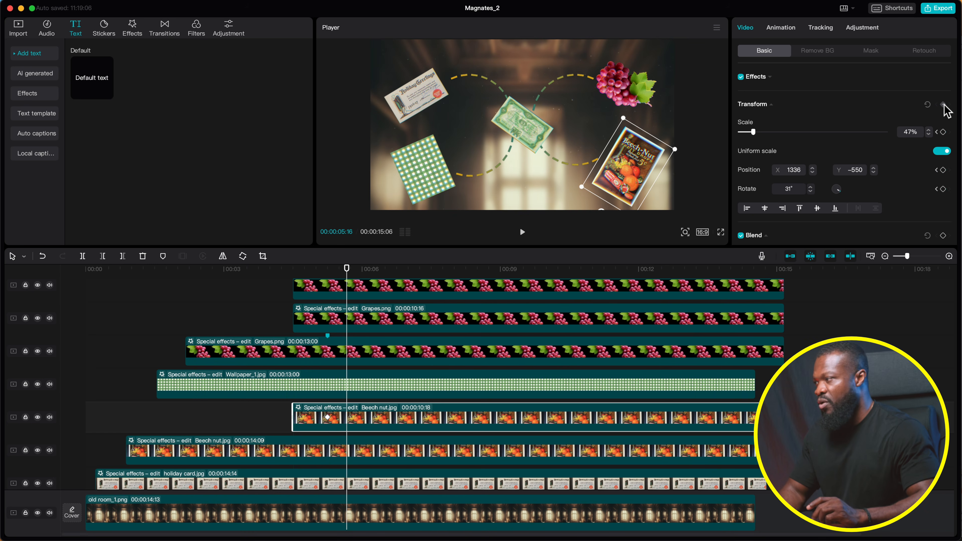
key(shift+Right)
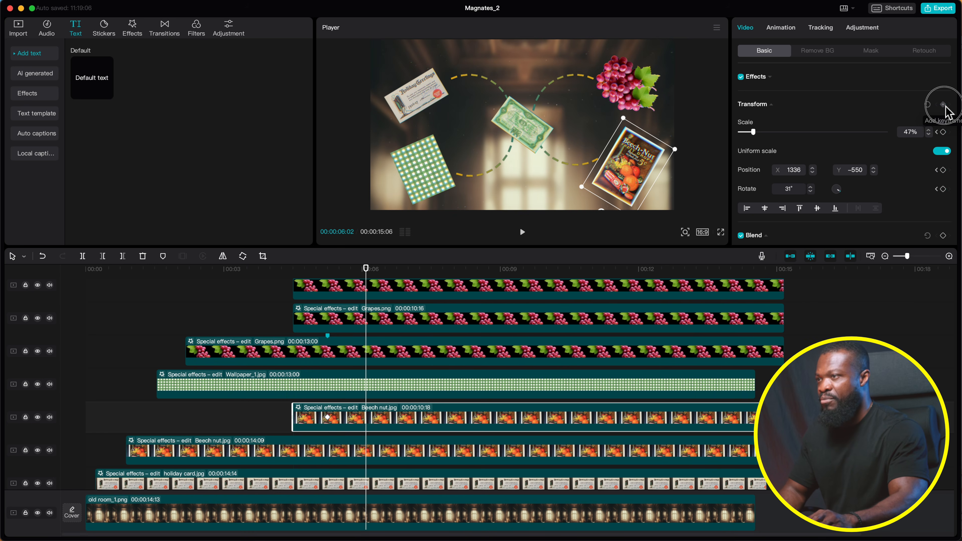
drag(634, 158, 640, 166)
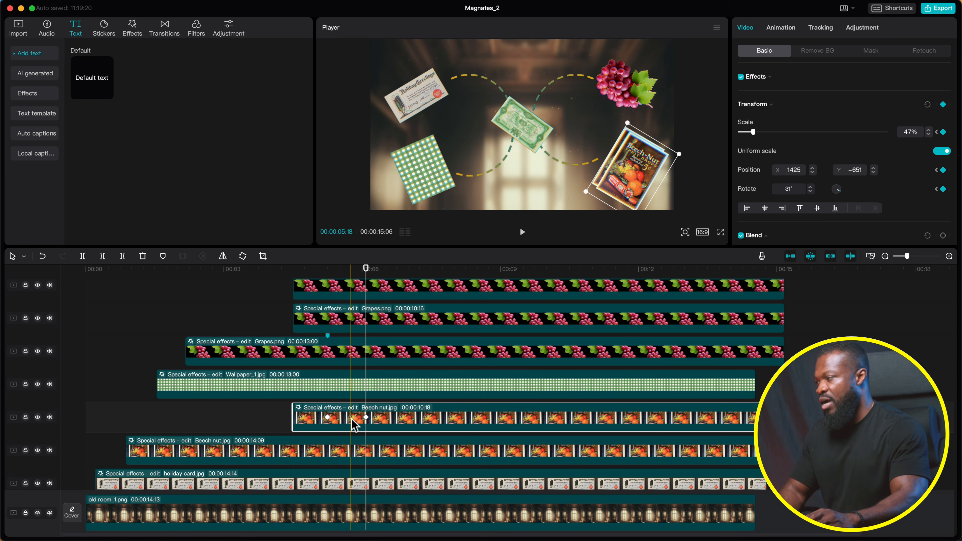
Ease the Beech nut.jpg copy's X and Y position keyframes with a smooth curve, and collapse its keyframe graph
double_click(353, 419)
double_click(366, 379)
click(540, 329)
click(328, 359)
double_click(350, 389)
click(366, 366)
click(540, 339)
click(327, 363)
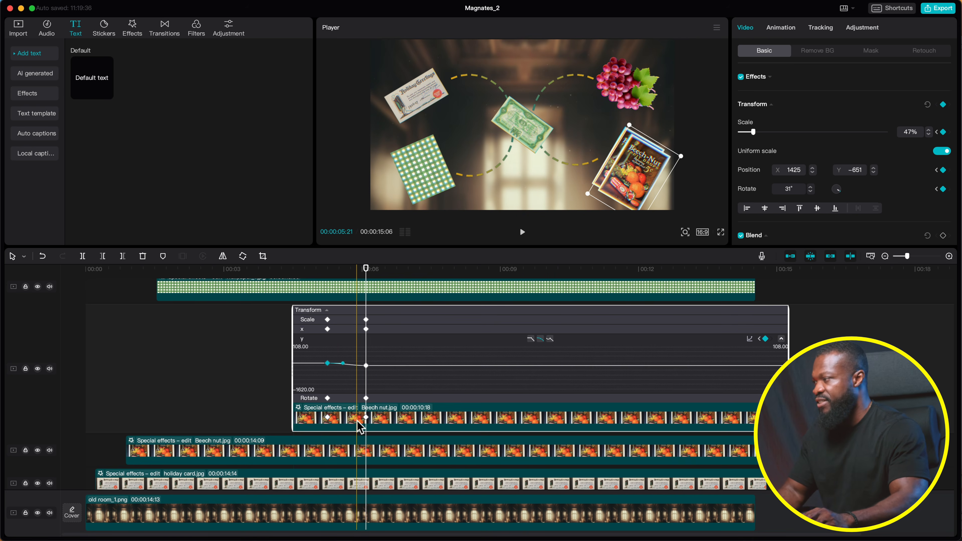
double_click(354, 420)
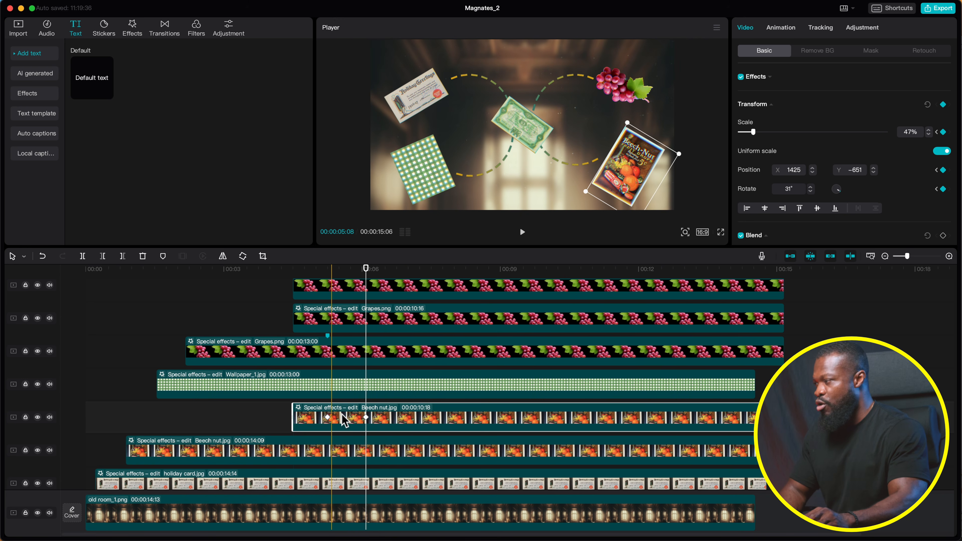
Duplicate the animated Beech nut.jpg clip, and at 00:00:06:02 move the uppermost copy to X 1557, Y -726
mouse_move(339, 417)
mouse_down()
mouse_move(350, 384)
mouse_move(350, 432)
mouse_move(320, 417)
mouse_up()
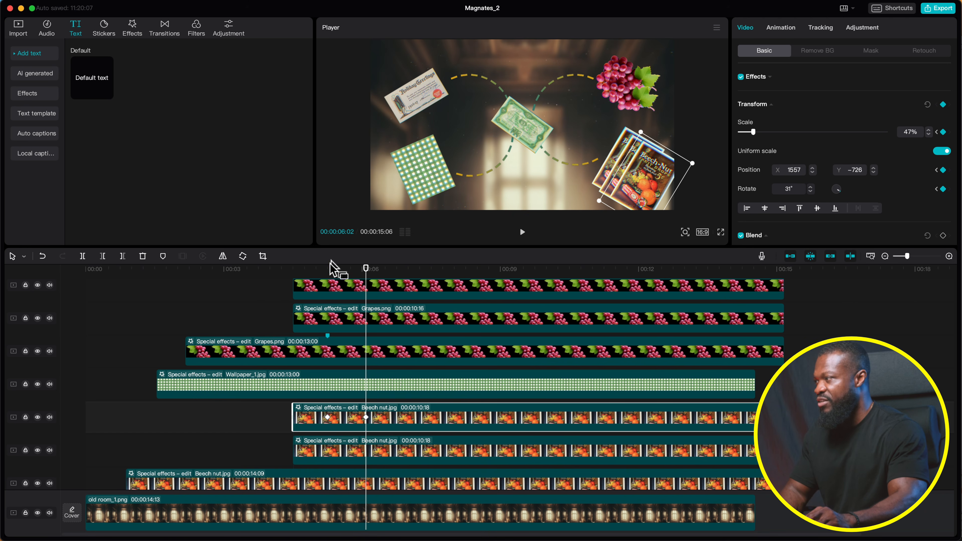
click(315, 269)
key(space)
key(space)
Animate a Wallpaper_1.jpg copy to X -1453, Y -581 at 00:00:06:02, and ease its X and Y position keyframes
click(349, 394)
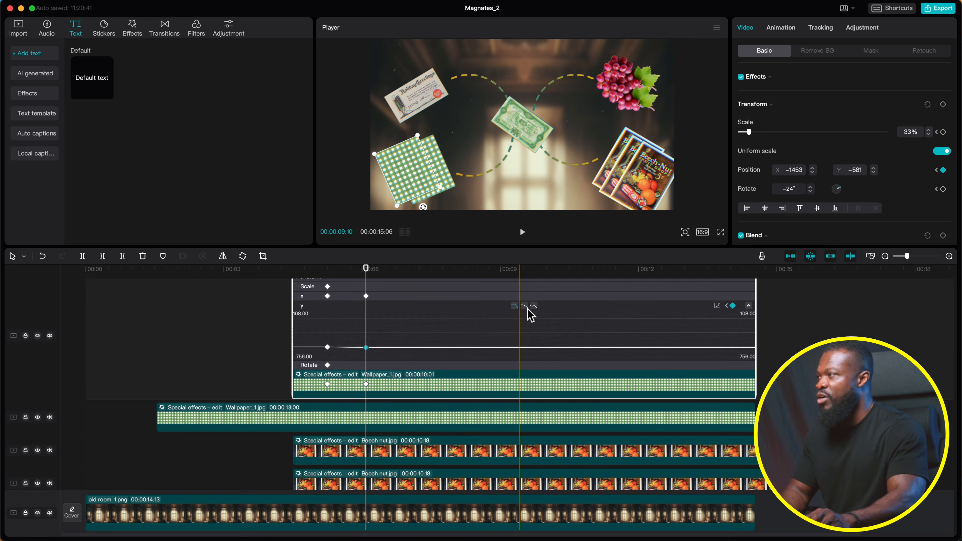
click(524, 296)
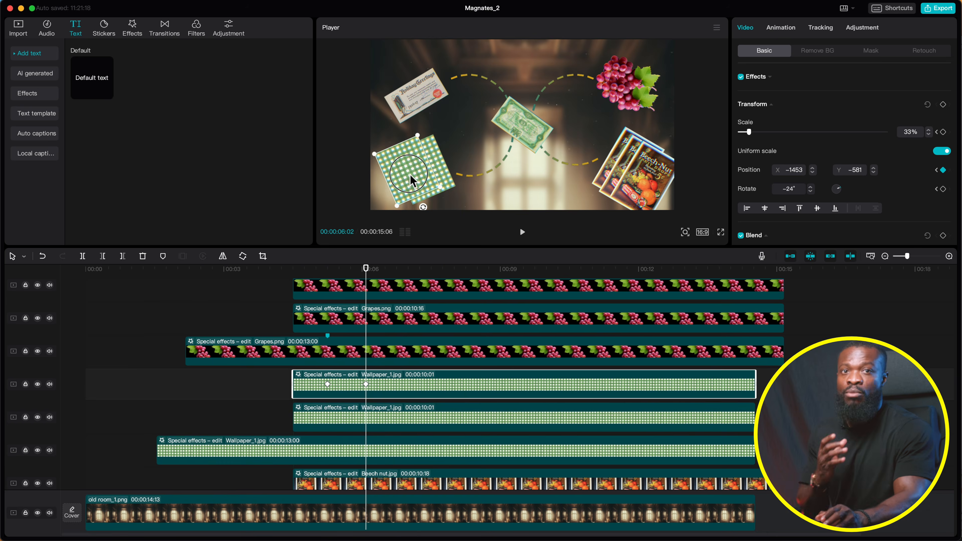
Add two animated holiday card.jpg copies, the uppermost at X -1320, Y 707 at 00:00:06:02, and play back the collage
click(341, 454)
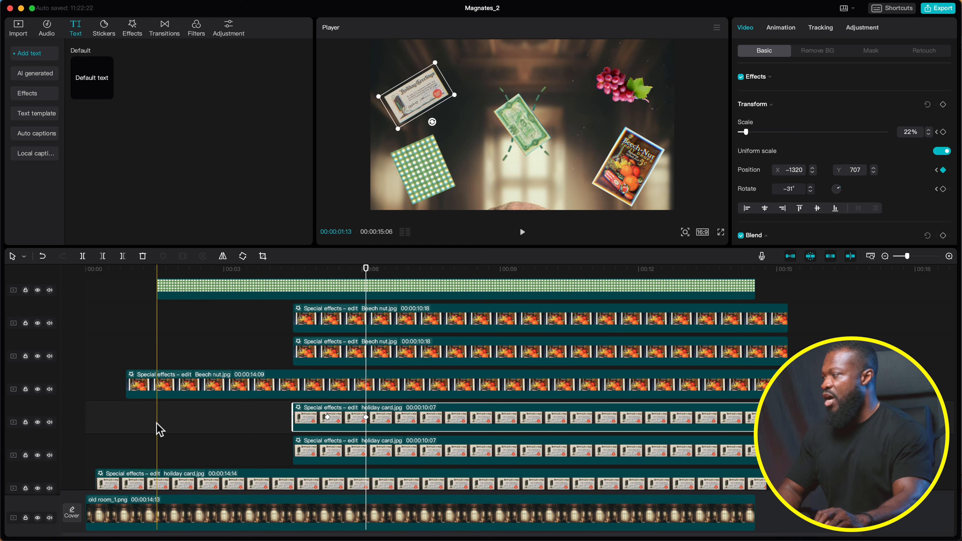
key(space)
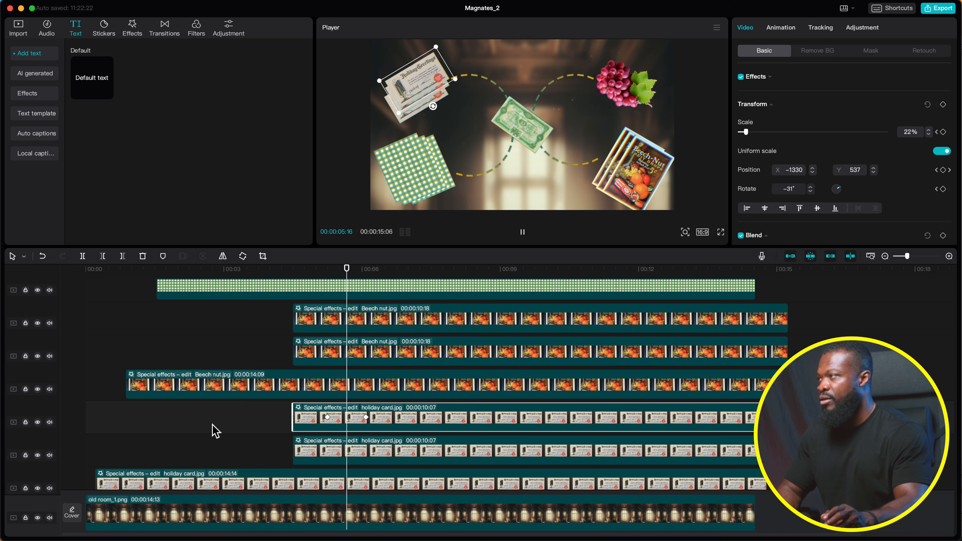
click(247, 435)
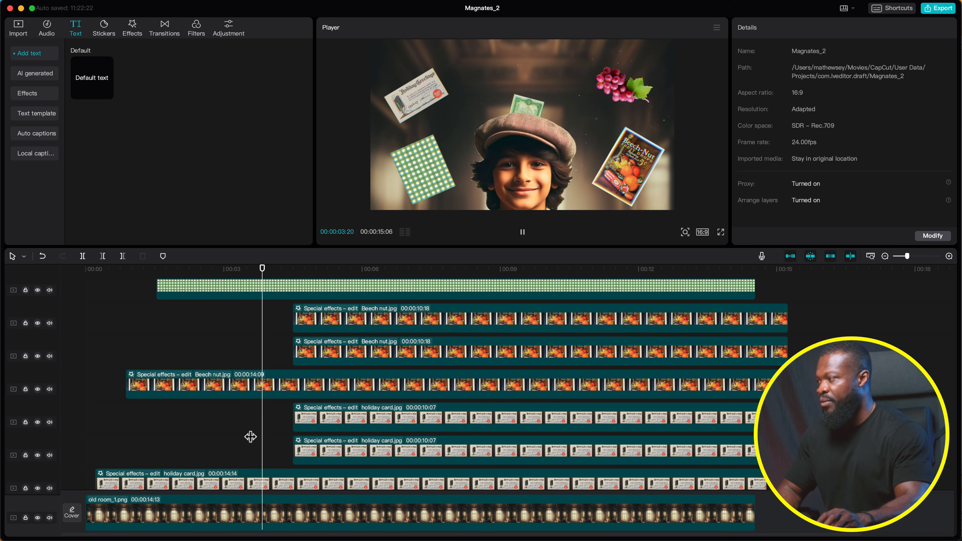
key(space)
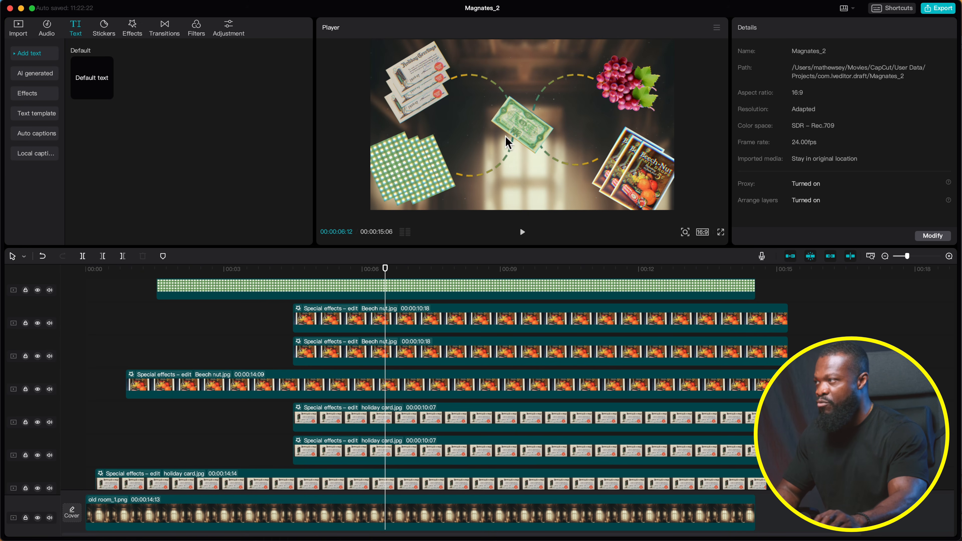
Delete the marker on the original Grapes.png clip at 00:00:05:06
scroll(368, 387, up, 5)
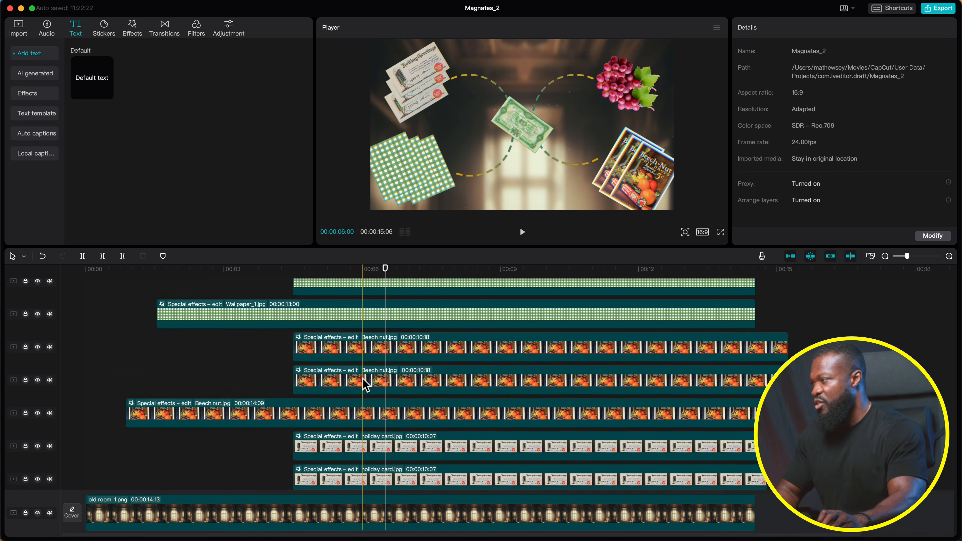
scroll(363, 381, up, 10)
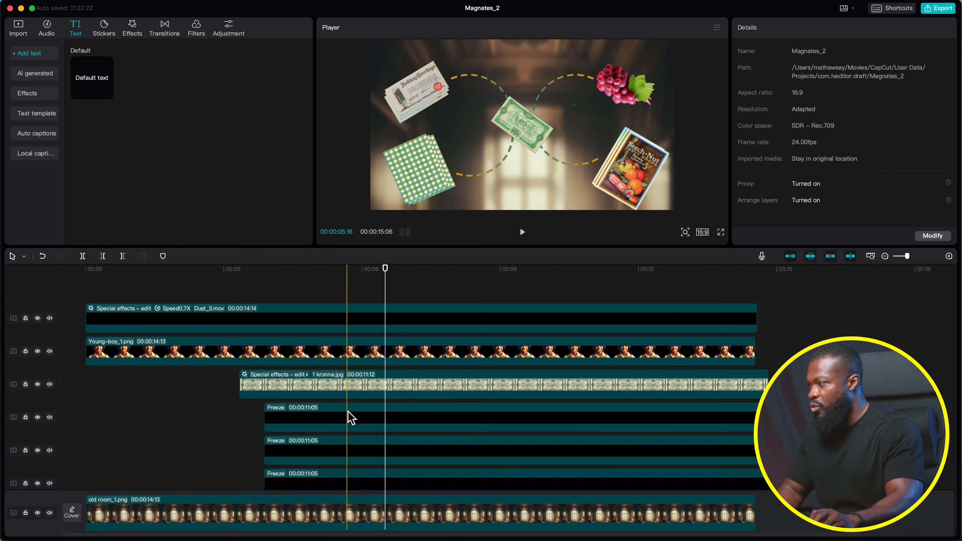
scroll(348, 415, down, 3)
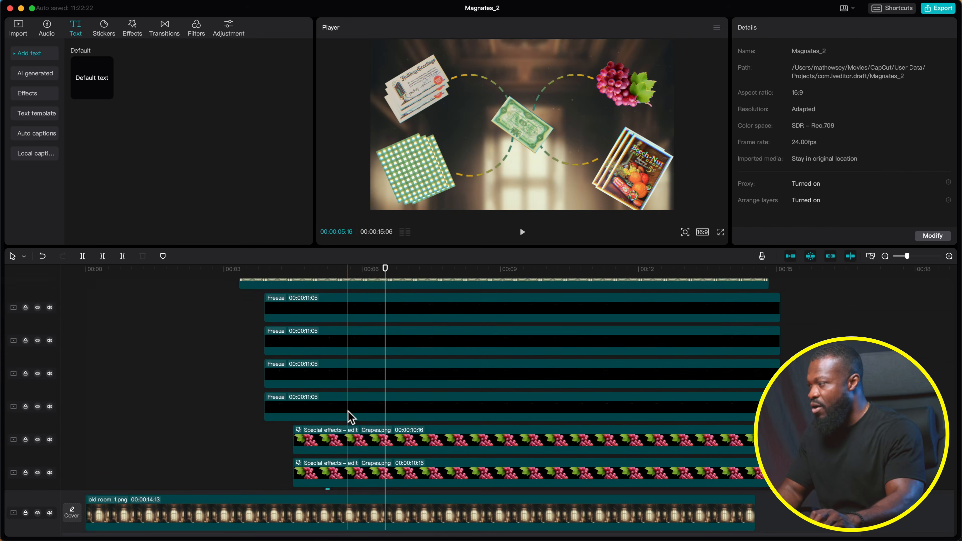
click(378, 449)
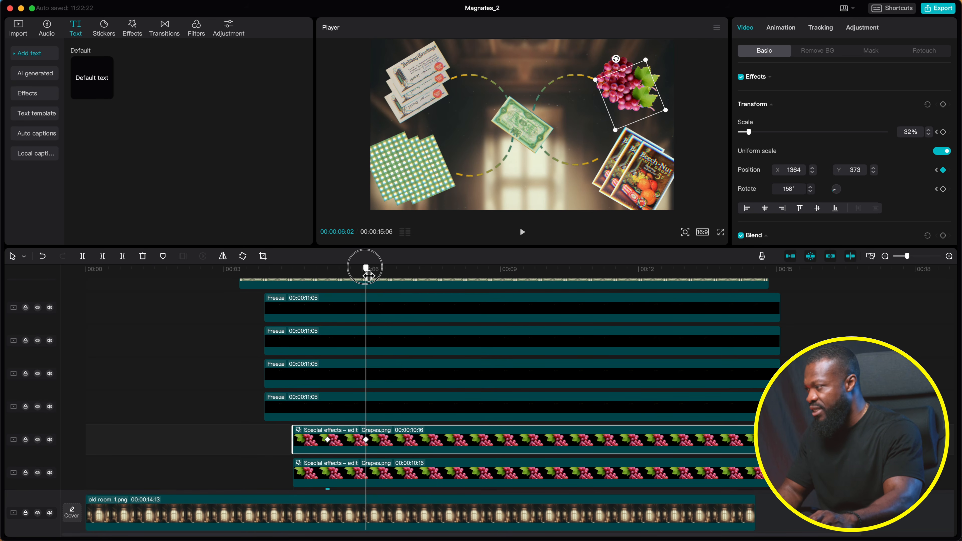
scroll(330, 436, down, 3)
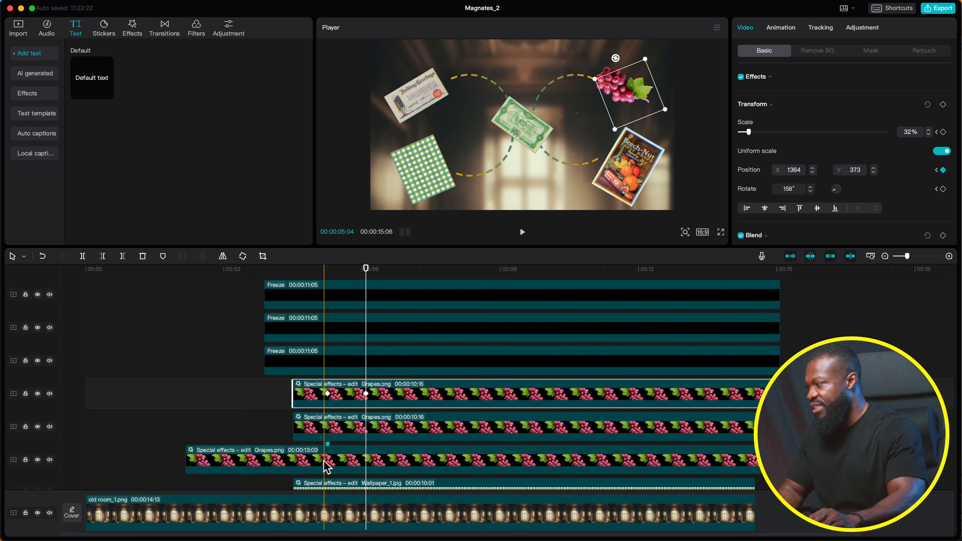
right_click(328, 446)
click(356, 455)
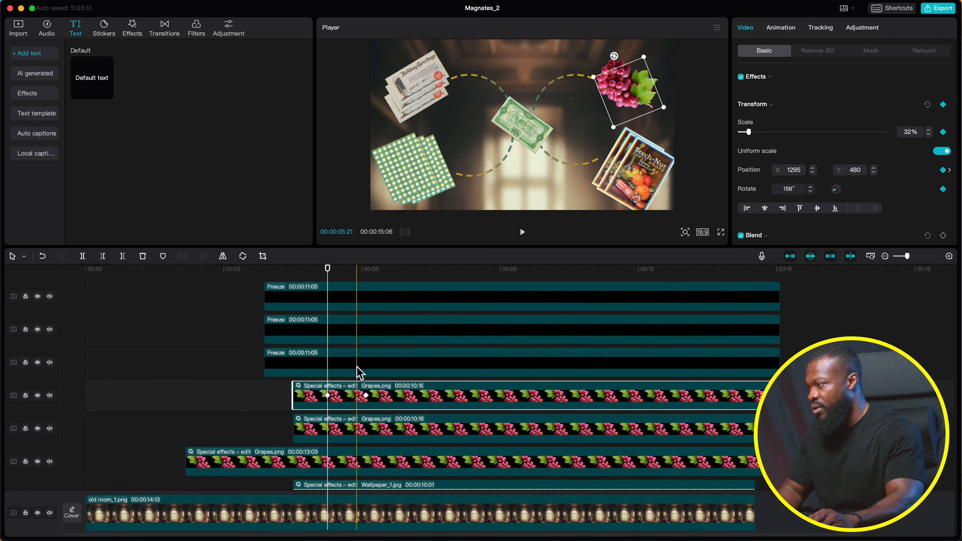
Duplicate the 1 kronna.jpg clip onto the track between it and Young-boy_1.png, and trim the copy's start to a 00:00:09:08 duration
click(367, 269)
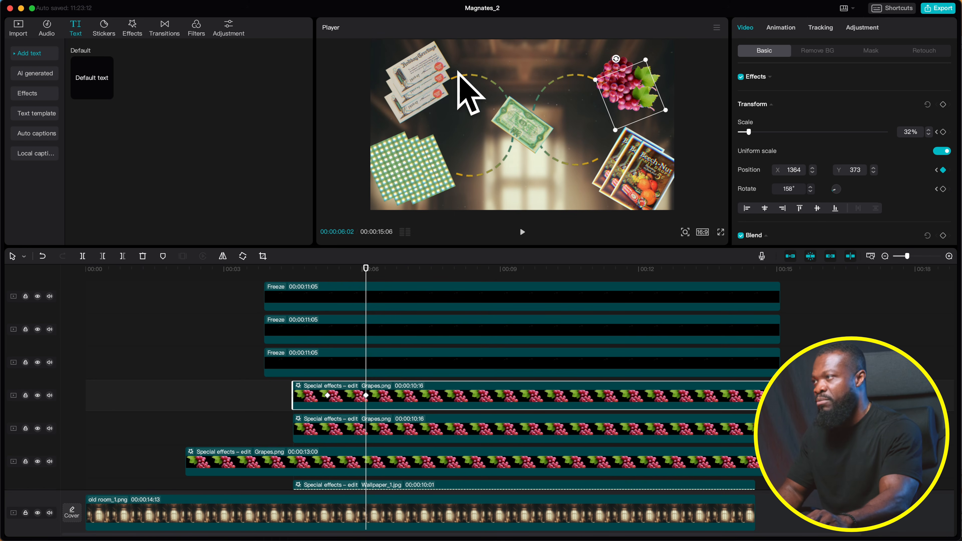
scroll(408, 341, up, 4)
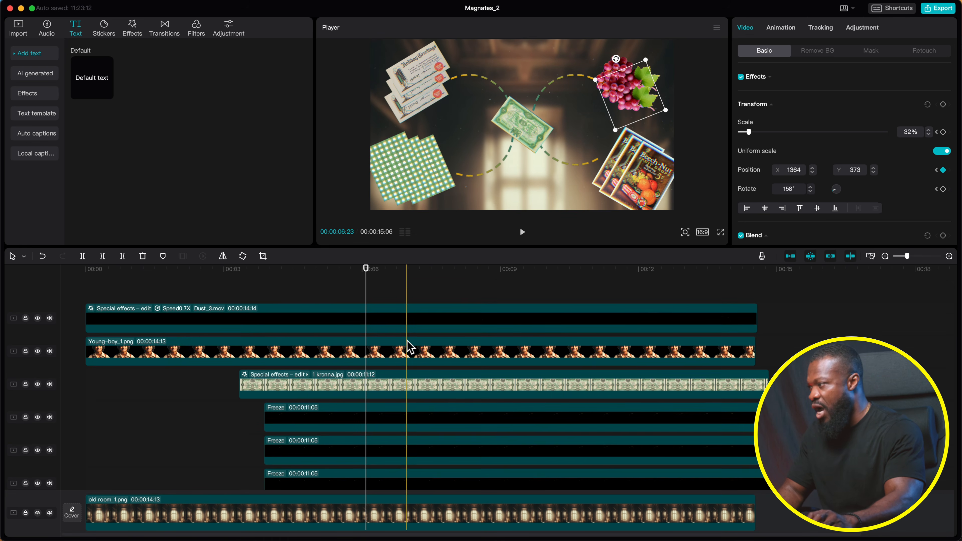
click(372, 390)
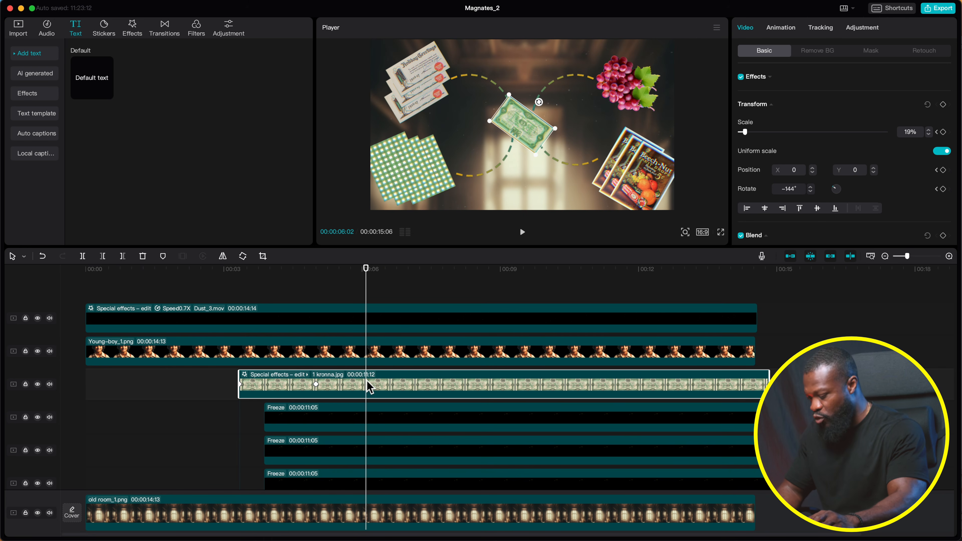
drag(368, 380, 371, 400)
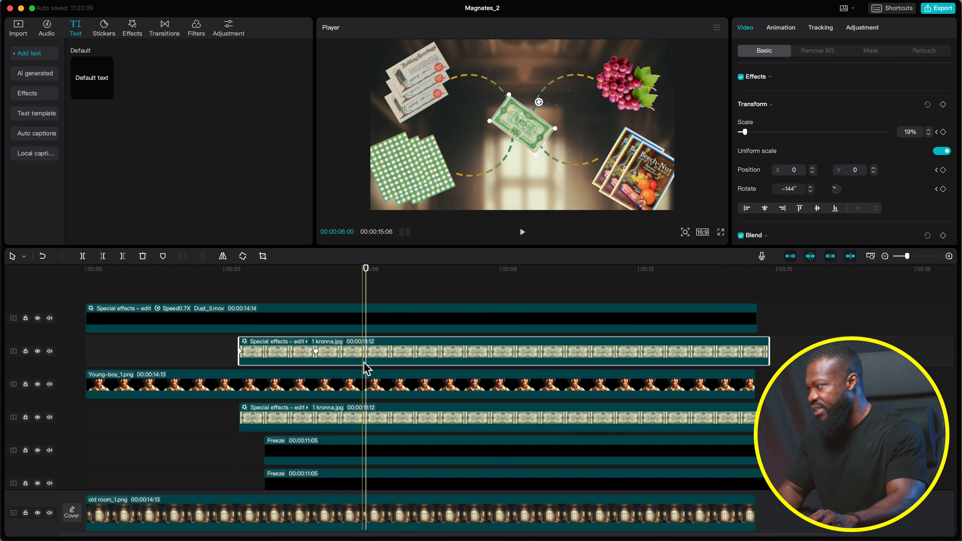
drag(366, 355, 368, 402)
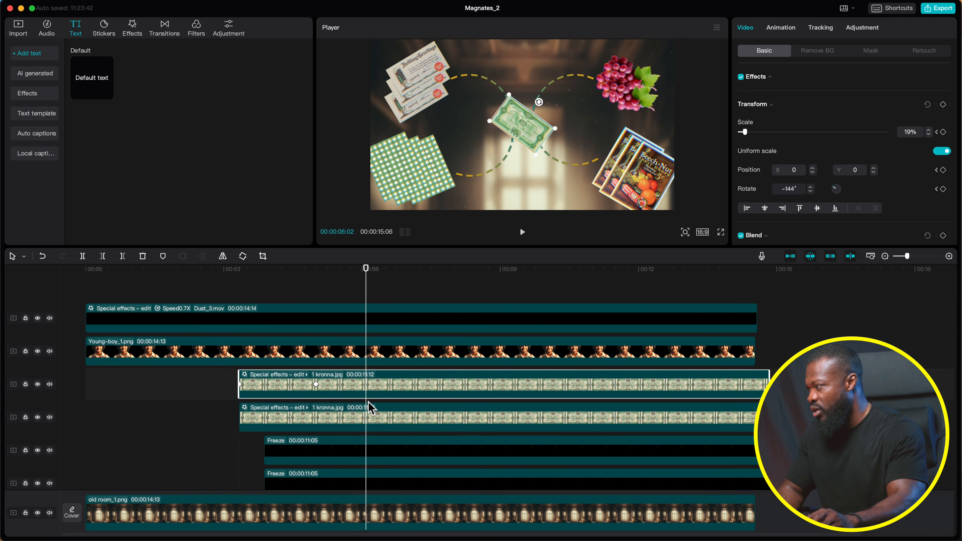
drag(239, 393, 345, 391)
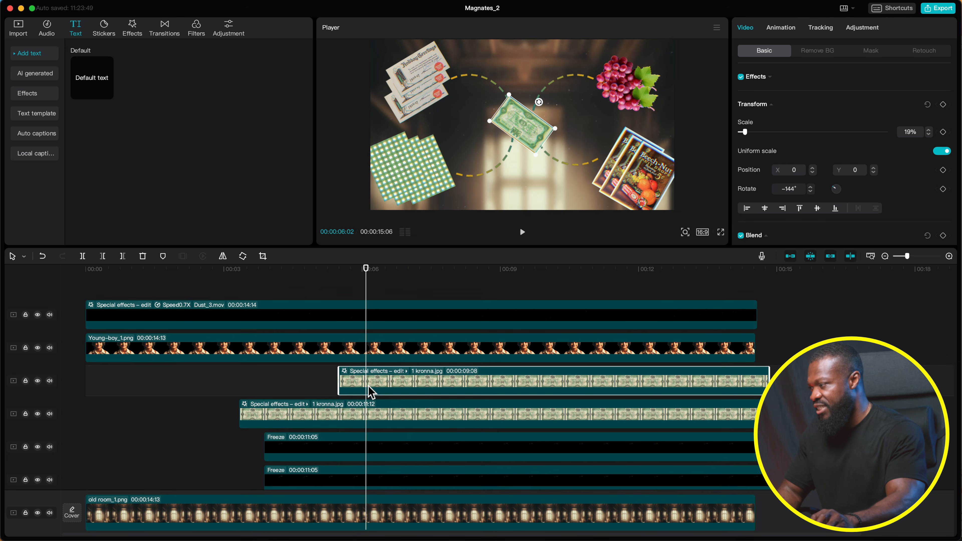
Add a marker and transform keyframes to the 1 kronna.jpg copy at 00:00:06:02
scroll(370, 389, down, 8)
scroll(366, 464, down, 1)
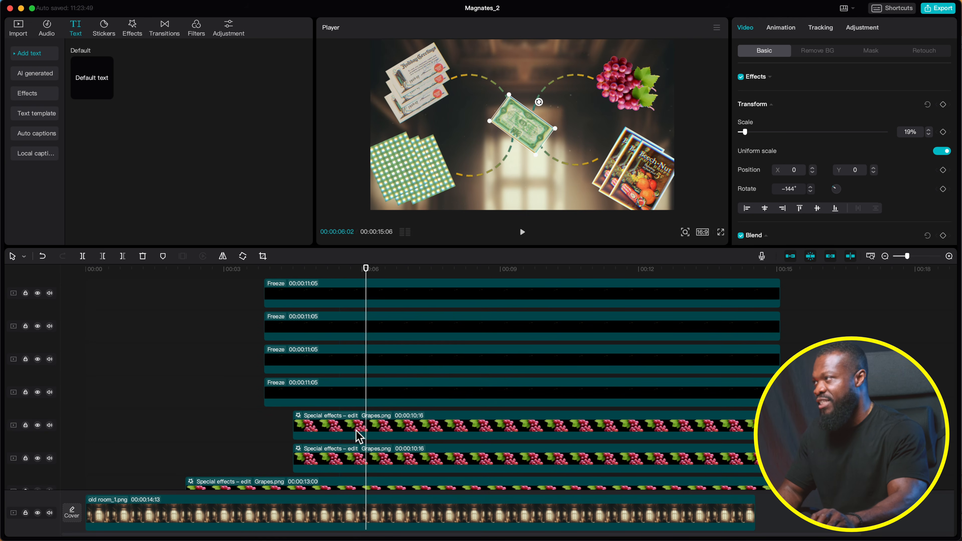
scroll(371, 424, up, 5)
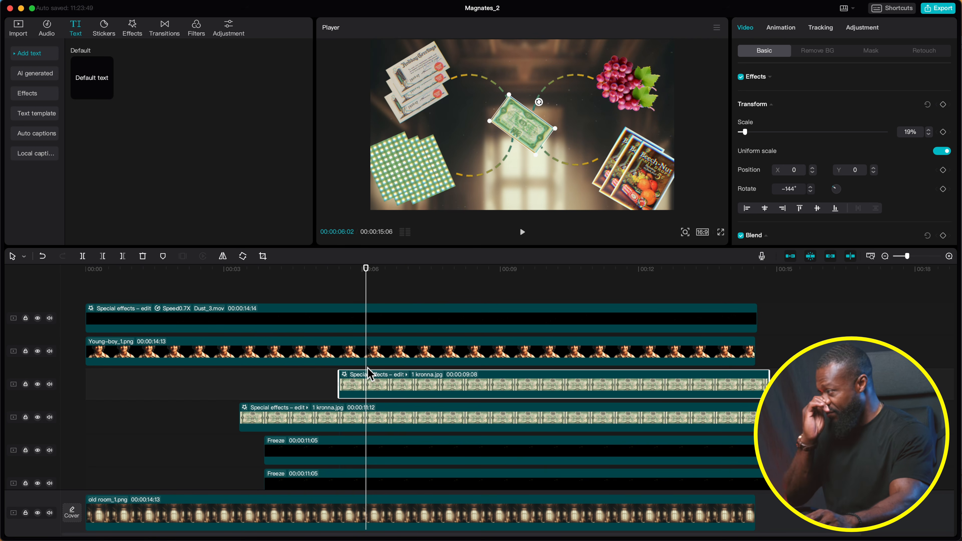
key(m)
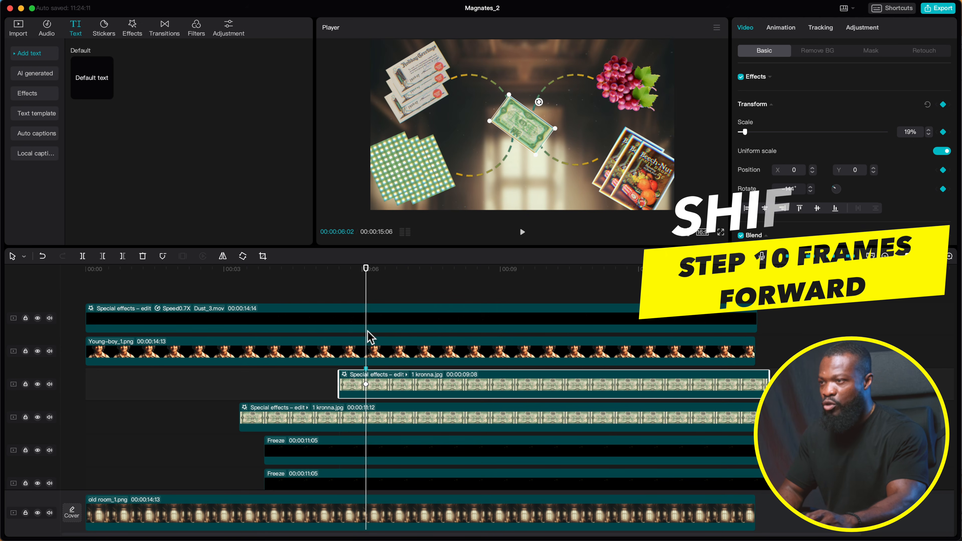
Advance 50 frames to 00:00:08:04 and rotate the 1 kronna.jpg copy to -34°
key(shift+Right)
key(shift+Right)
key(shift+Right)
key(shift+Right)
key(shift+Right)
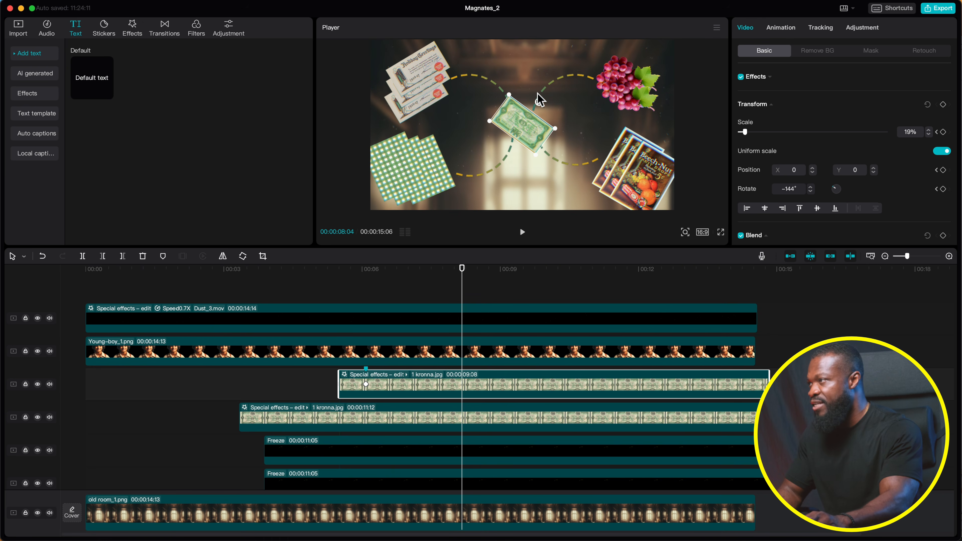
drag(544, 114, 531, 136)
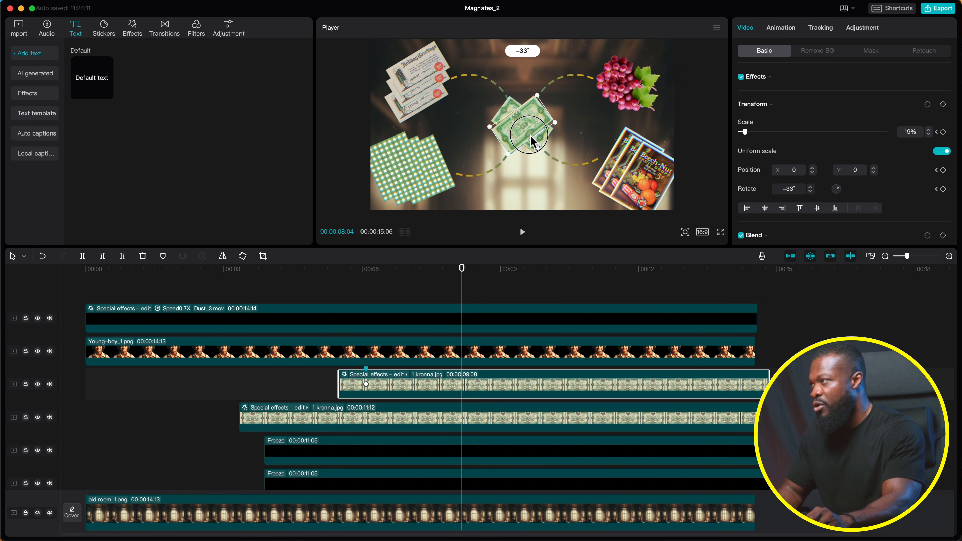
Play back the banknote copy's rotation, and select the clip between its two rotation keyframes to check the movement
click(326, 284)
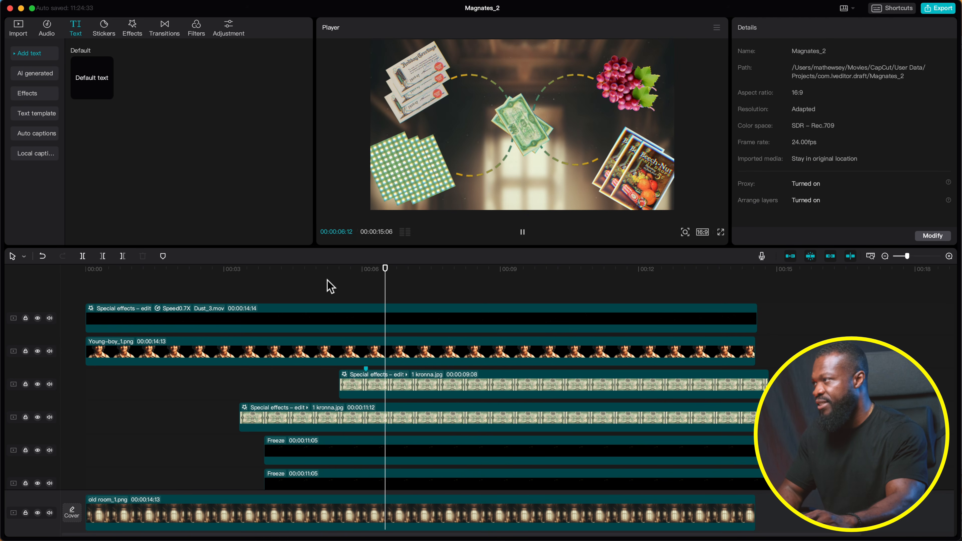
key(space)
click(451, 393)
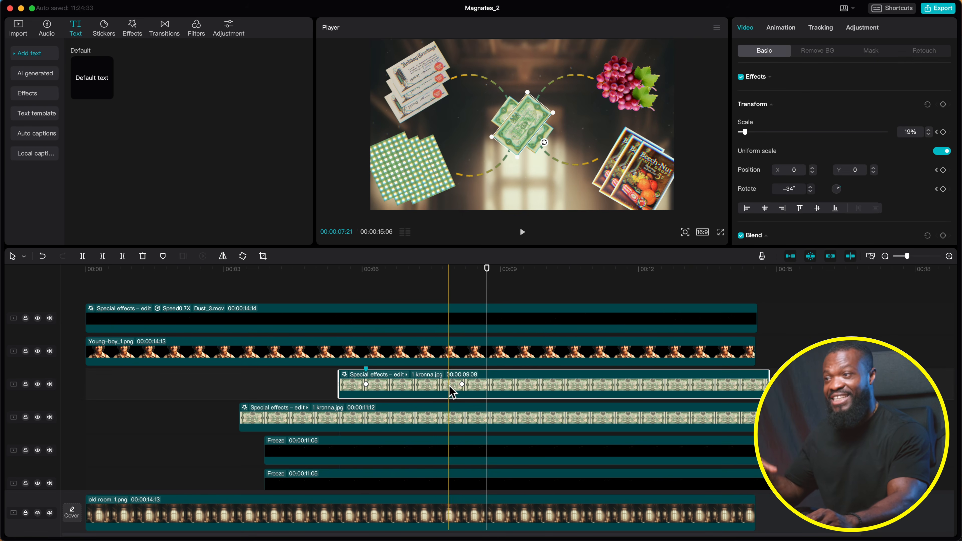
click(392, 392)
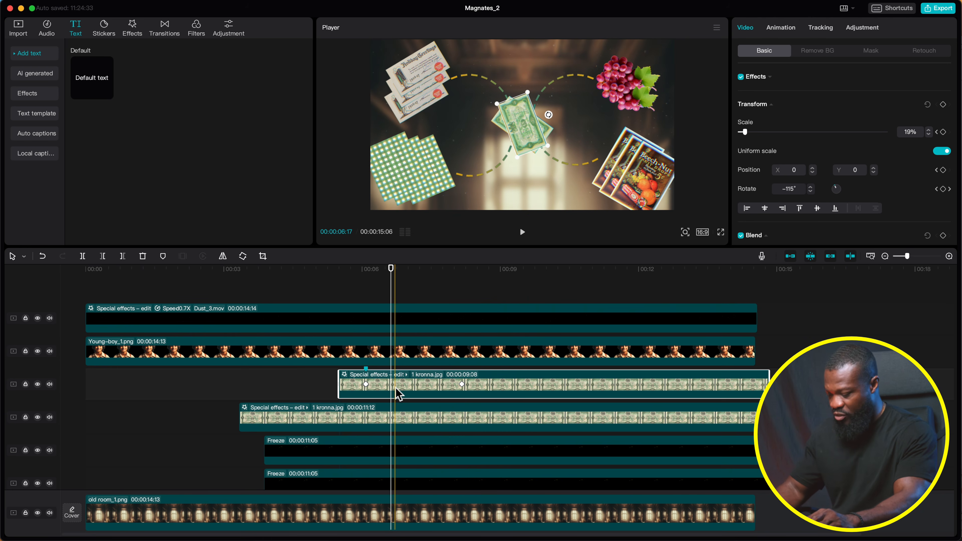
Smooth the rotation curve between the two rotation keyframes of the 1 kronna.jpg copy
click(398, 394)
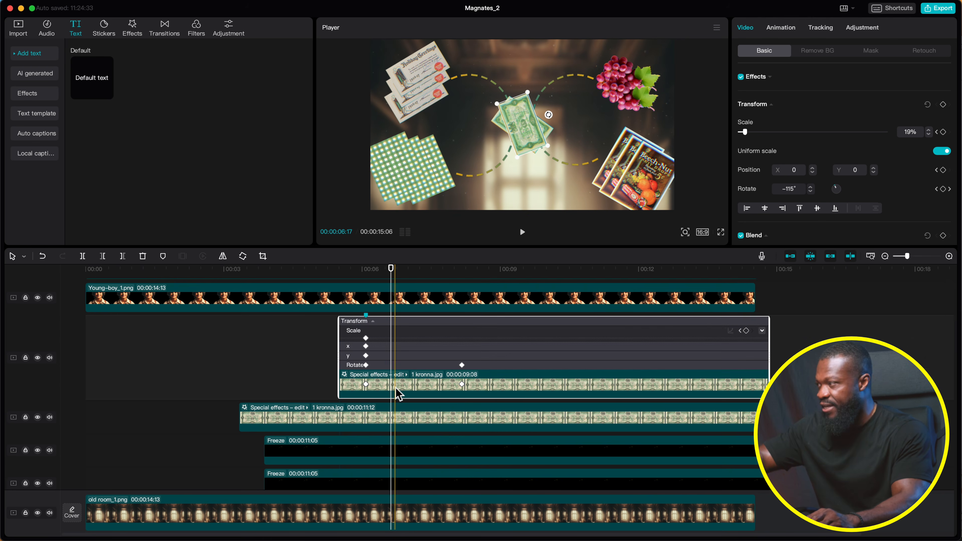
click(389, 365)
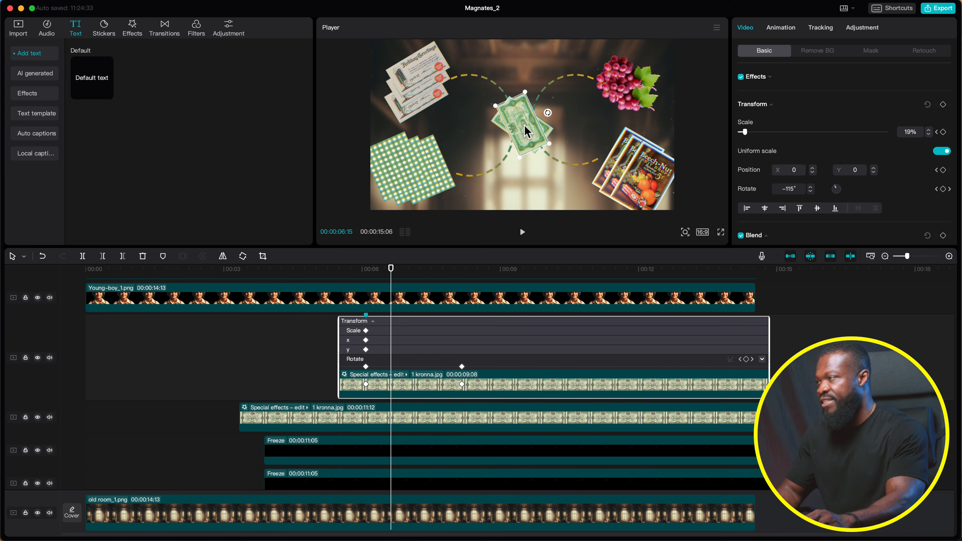
click(392, 362)
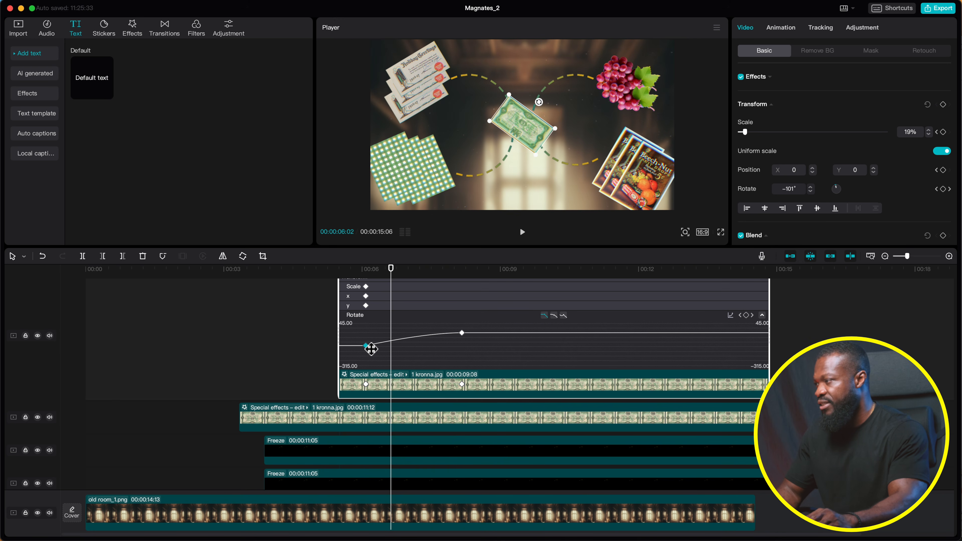
click(554, 315)
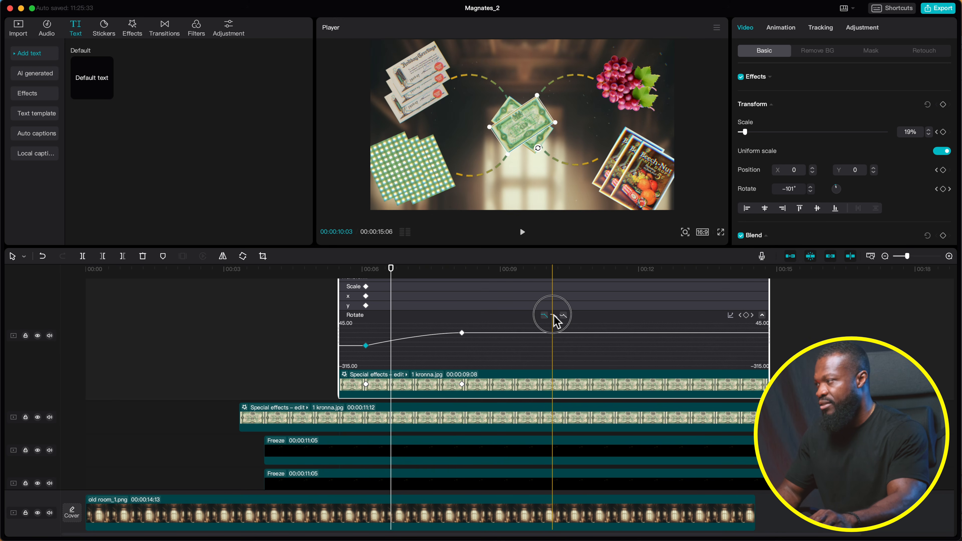
click(500, 395)
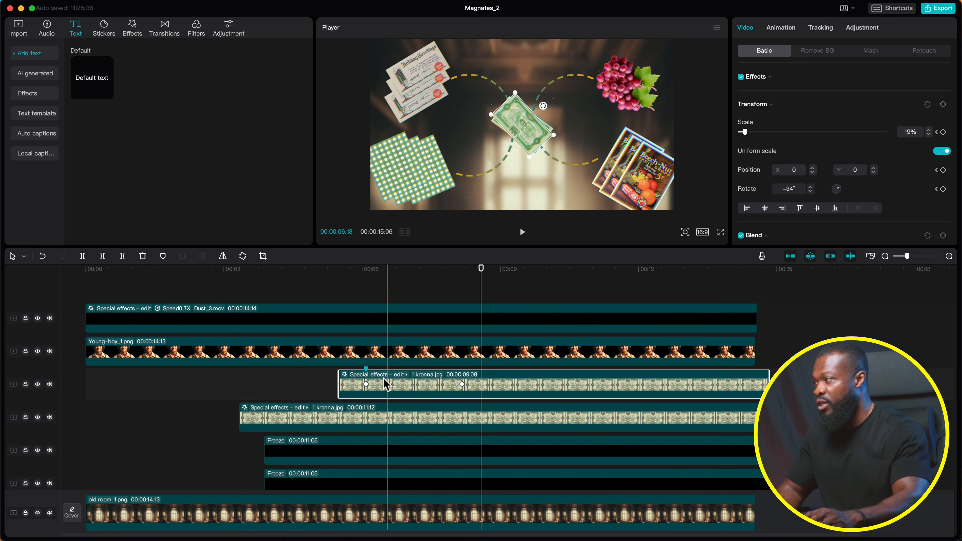
Duplicate the animated 1 kronna.jpg copy onto its own adjacent track, aligned with the first, with its ending rotation set to -69°
drag(384, 388, 385, 374)
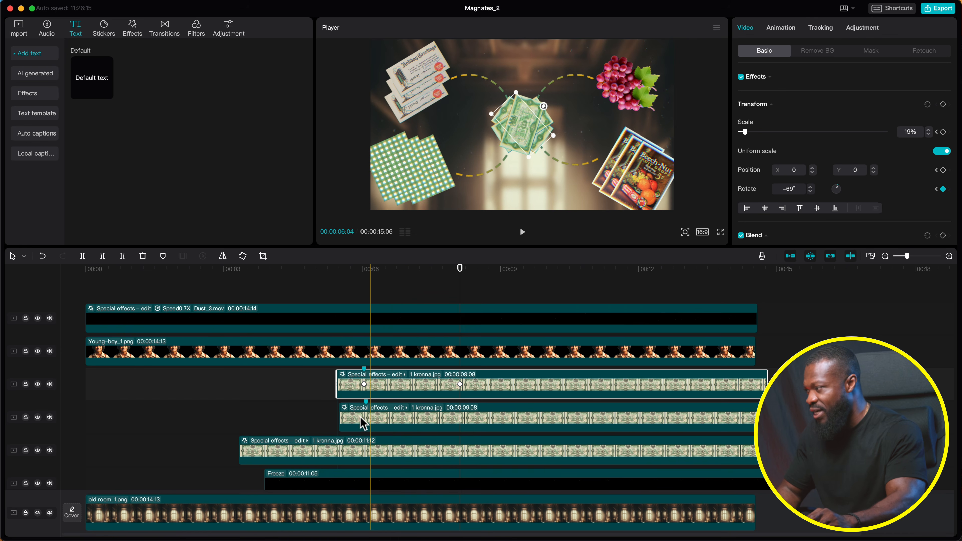
drag(399, 380, 400, 427)
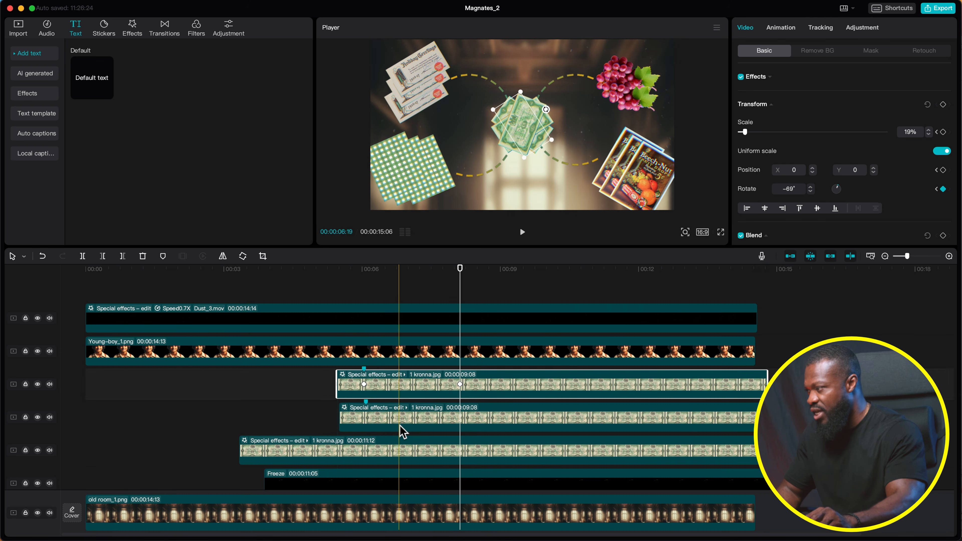
drag(412, 382, 413, 430)
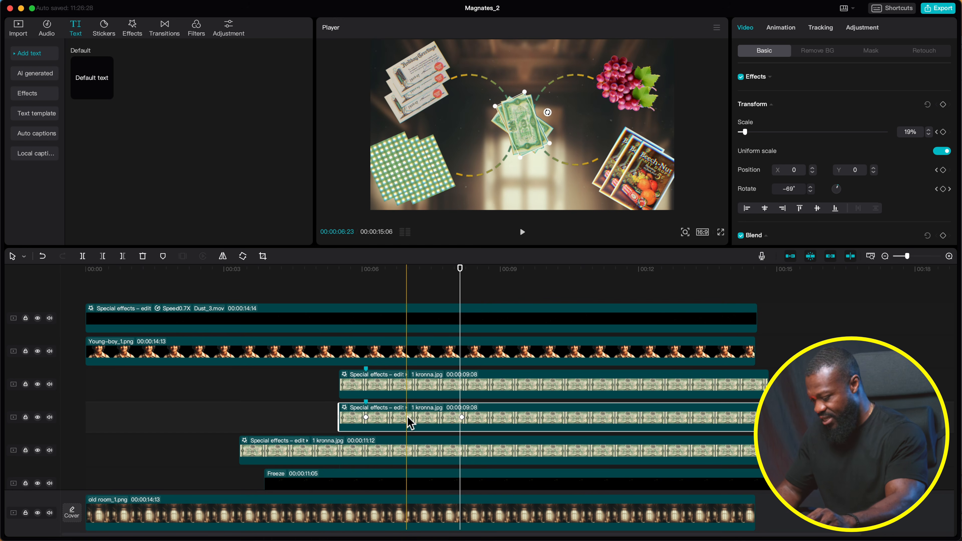
Duplicate the animated banknote copy once more onto the track below and rotate the new copy to -121° at 00:00:08:04
drag(409, 424, 409, 440)
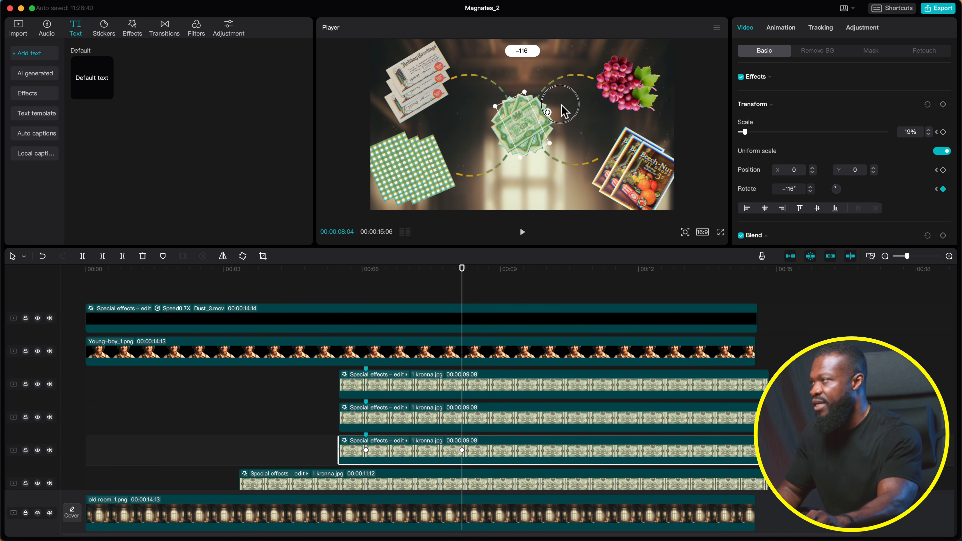
drag(564, 100, 564, 103)
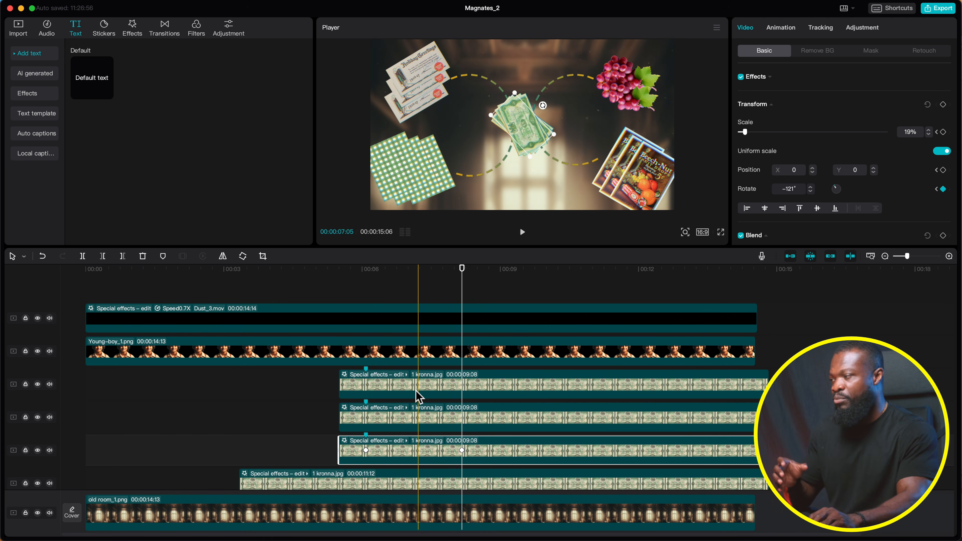
Play back the collage from 00:00:02:04 to check the banknotes fanning out
click(187, 429)
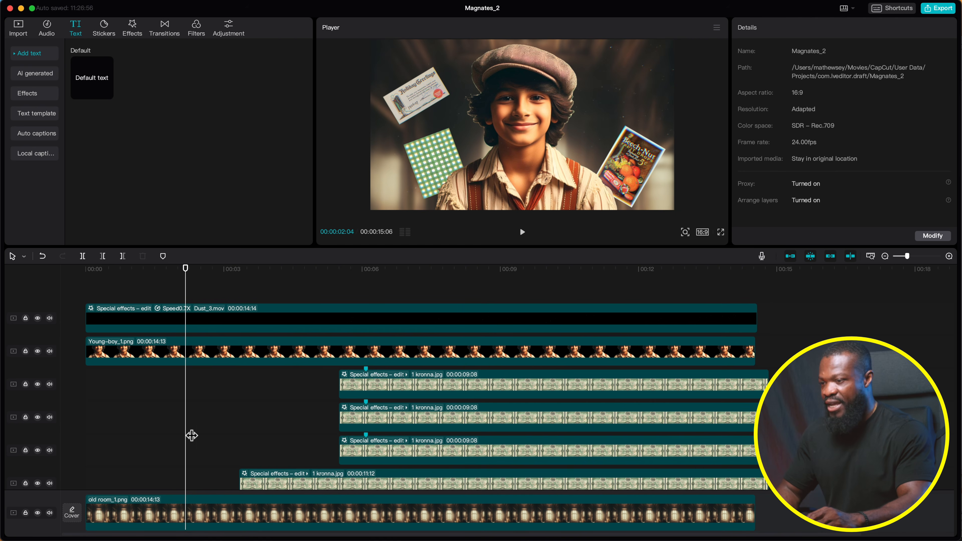
key(space)
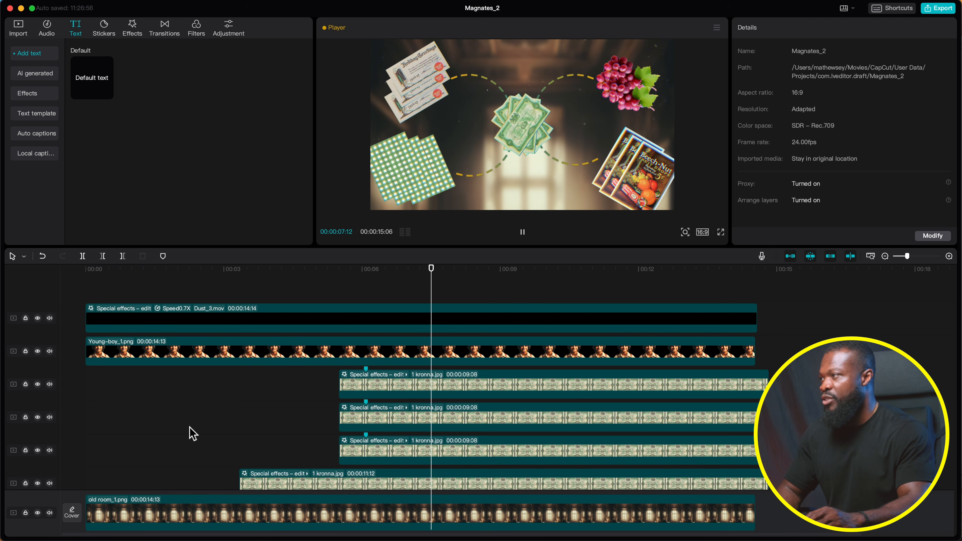
key(space)
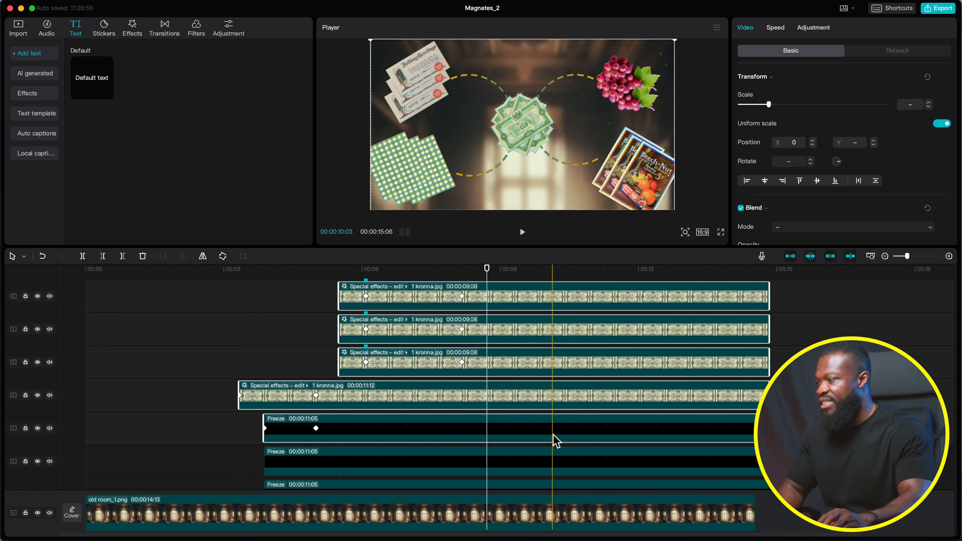
Select every clip on the timeline and combine them into one compound clip
key(super+a)
scroll(544, 443, down, 8)
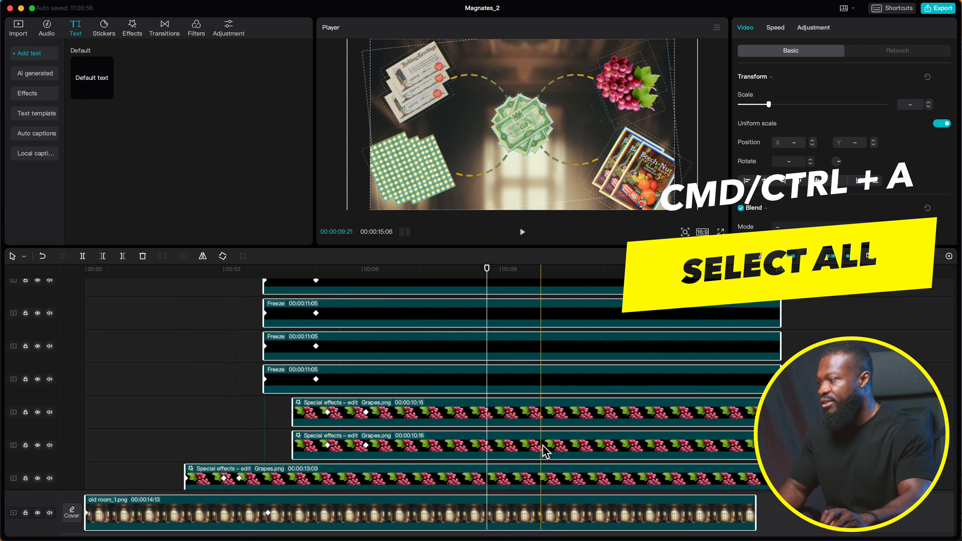
scroll(546, 451, down, 3)
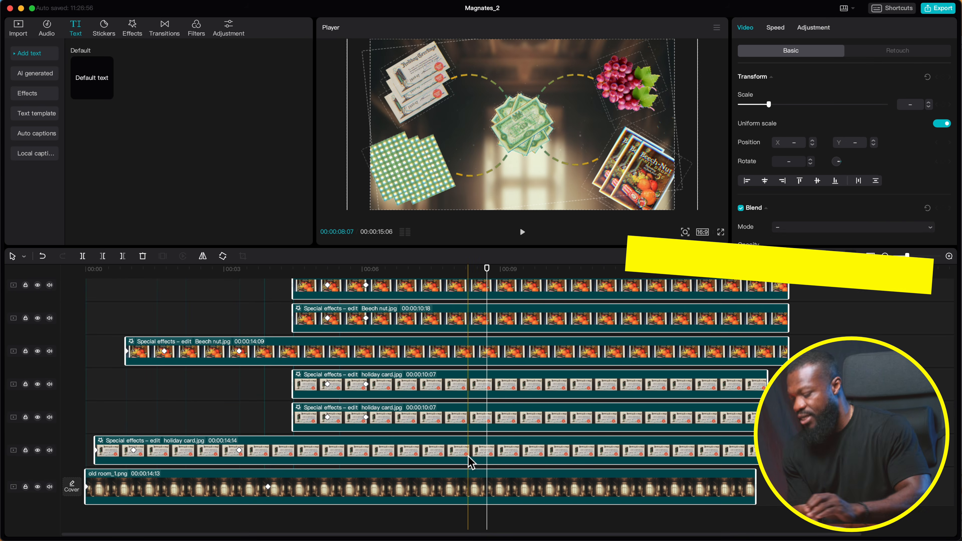
key(alt+g)
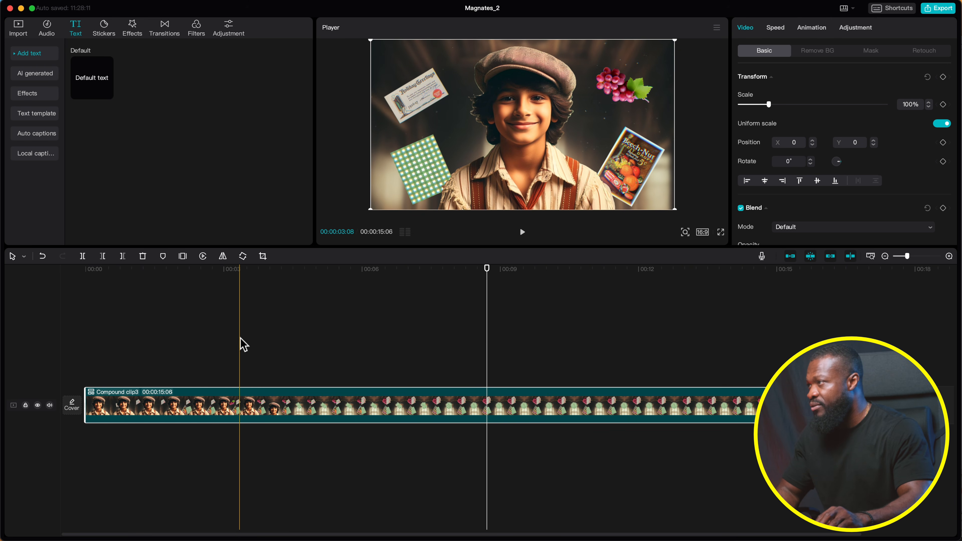
Add transform keyframes to the compound clip shortly before the 4-second mark and at 00:00:04:17
click(262, 344)
click(269, 415)
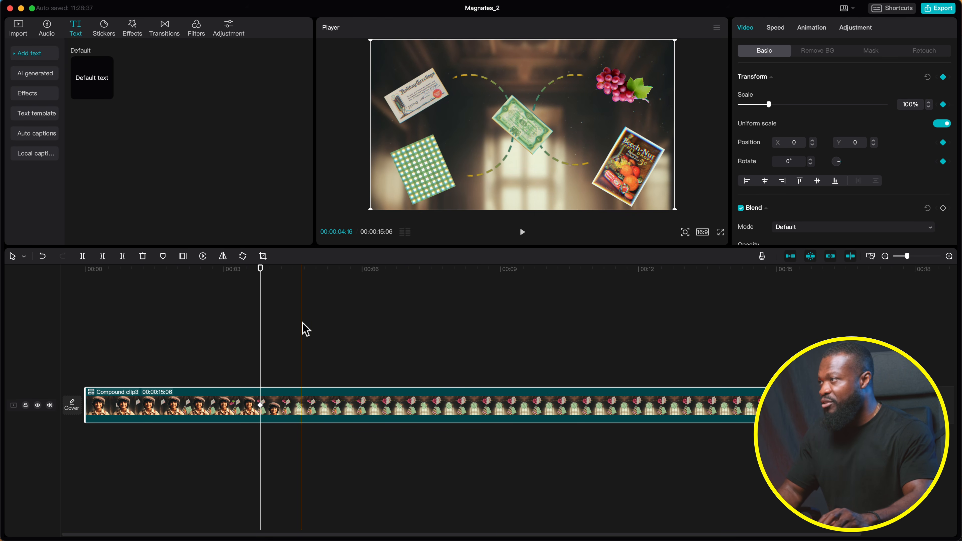
click(306, 332)
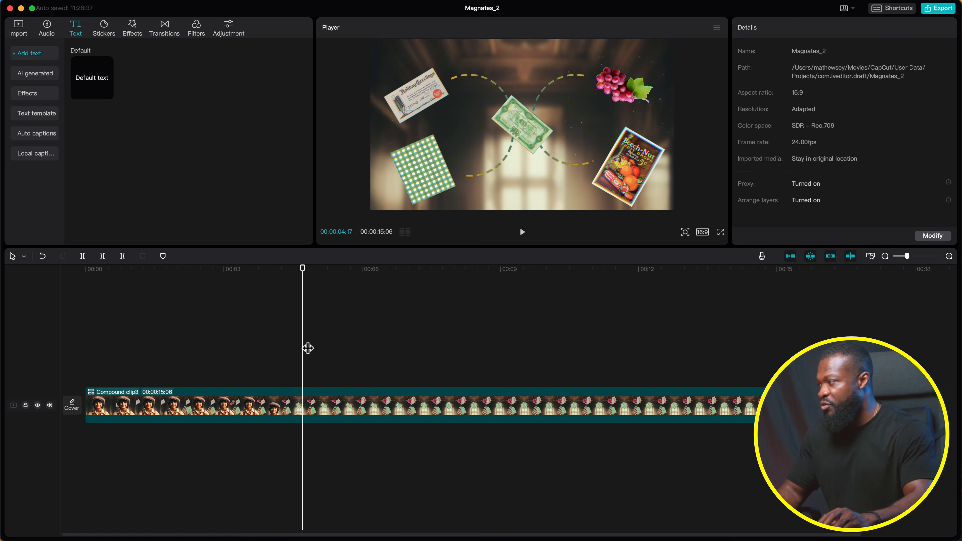
click(311, 405)
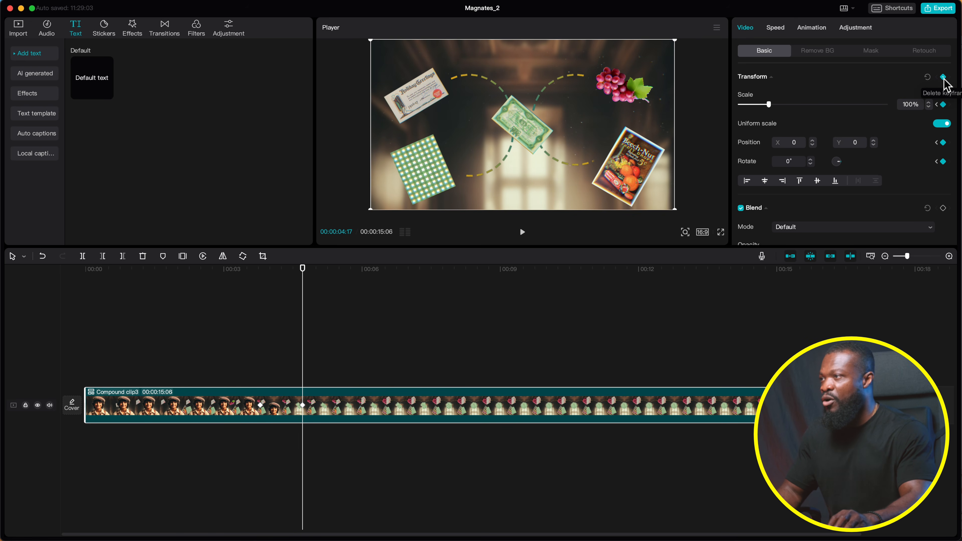
Raise the compound clip's scale to 107% at the 00:00:04:17 keyframe
click(930, 103)
click(930, 103)
click(930, 103)
click(930, 103)
click(931, 103)
click(930, 103)
click(930, 103)
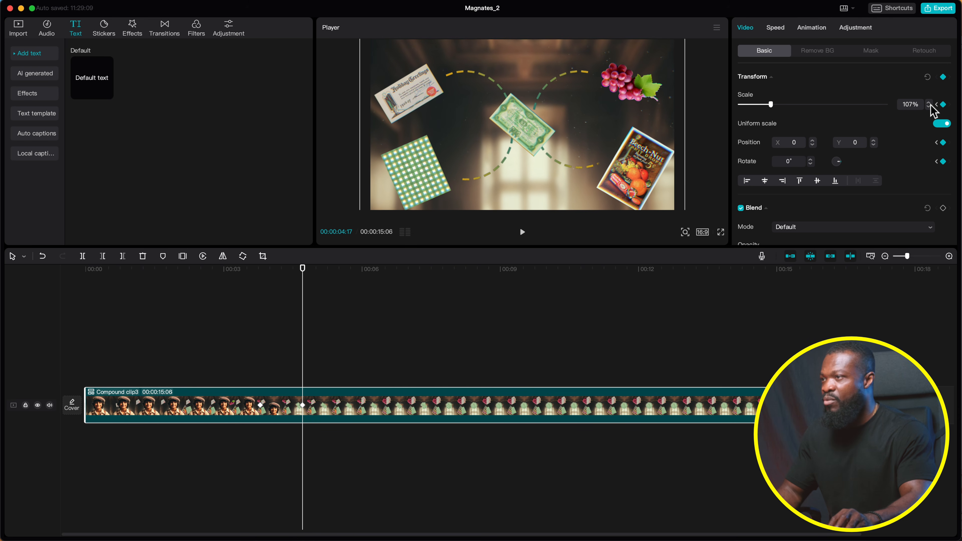
Reduce the compound clip's second scale keyframe to 105% and smooth the scale curve at both keyframes
click(286, 416)
click(284, 378)
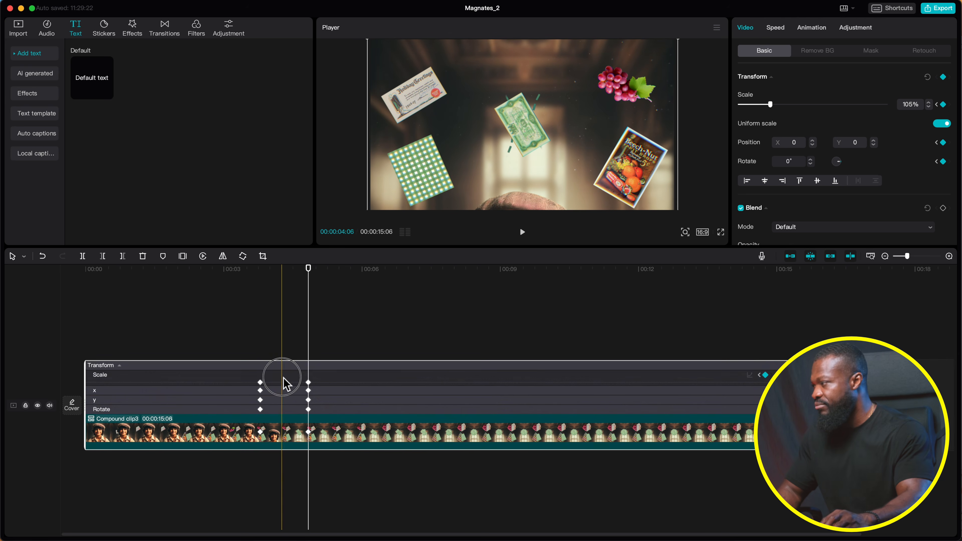
click(309, 381)
click(438, 354)
click(261, 383)
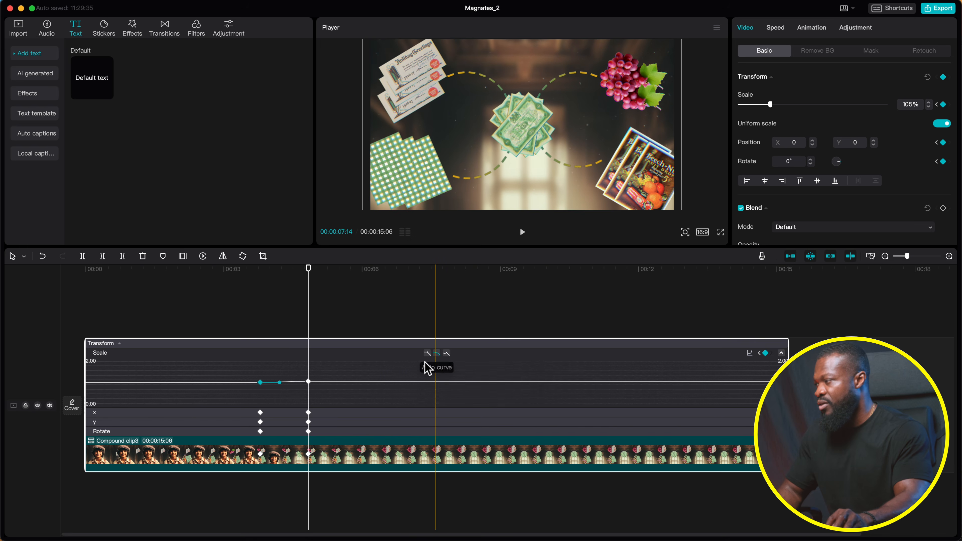
double_click(309, 457)
Set the compound clip's scale to 120% at 00:00:06:07, adding a third scale keyframe
click(354, 347)
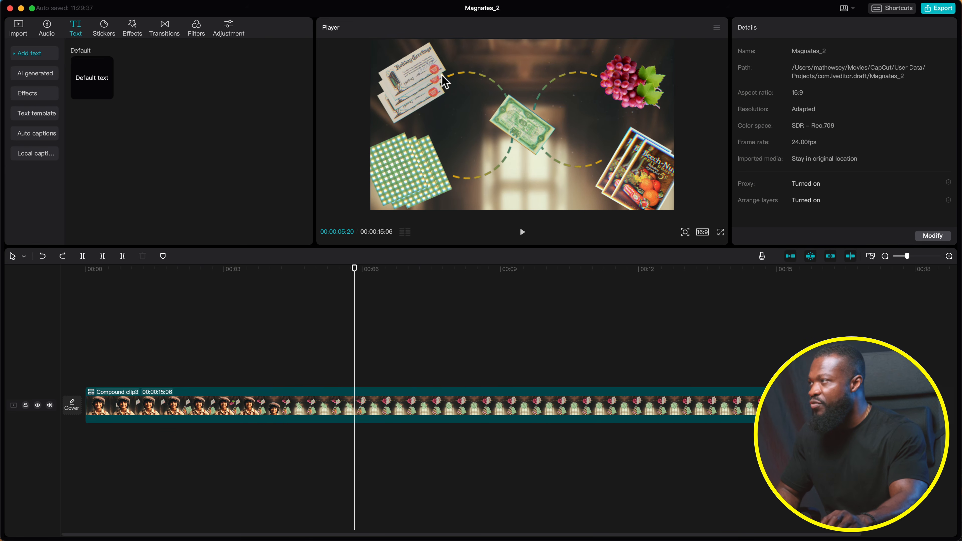
click(349, 392)
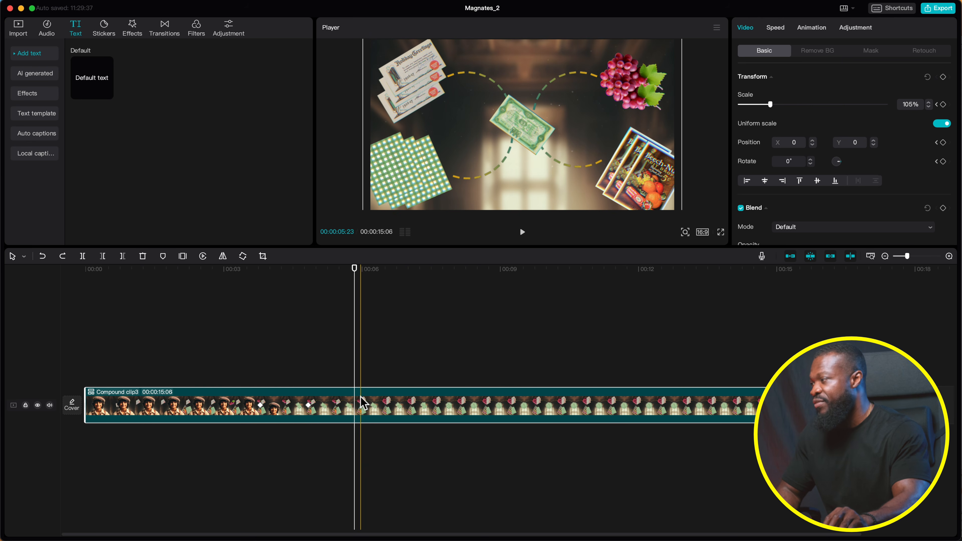
click(308, 379)
click(316, 415)
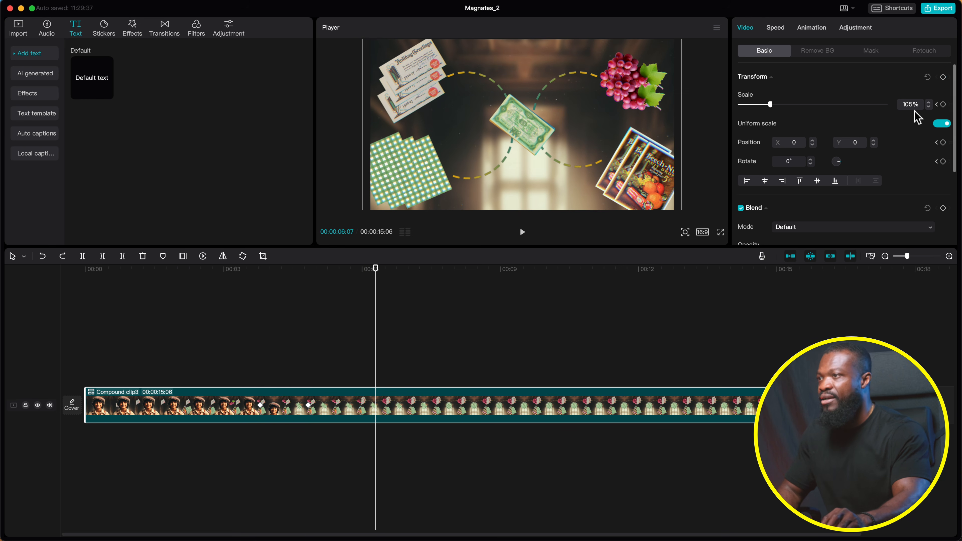
drag(773, 104, 777, 103)
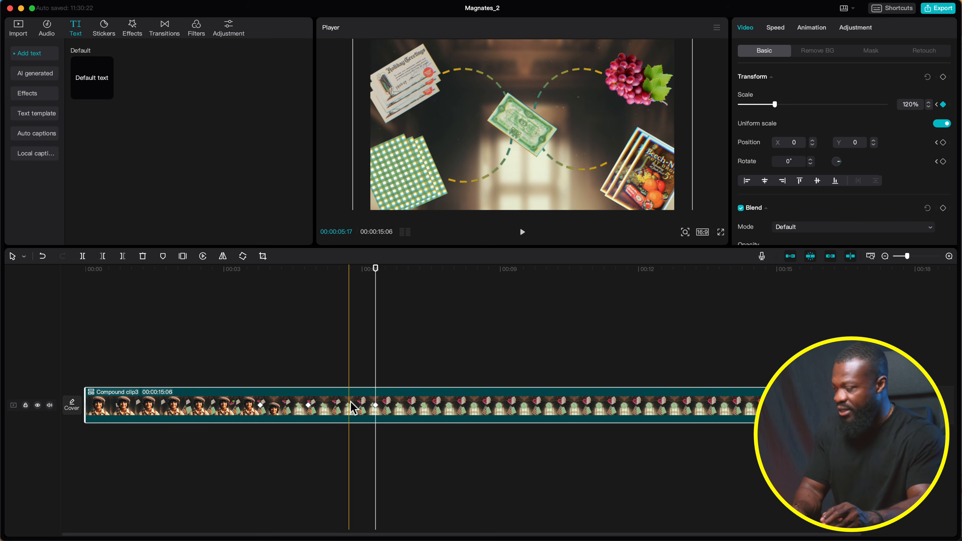
Smooth the compound clip's scale curve at the second keyframe and the 00:00:06:07 keyframe
key(alt+k)
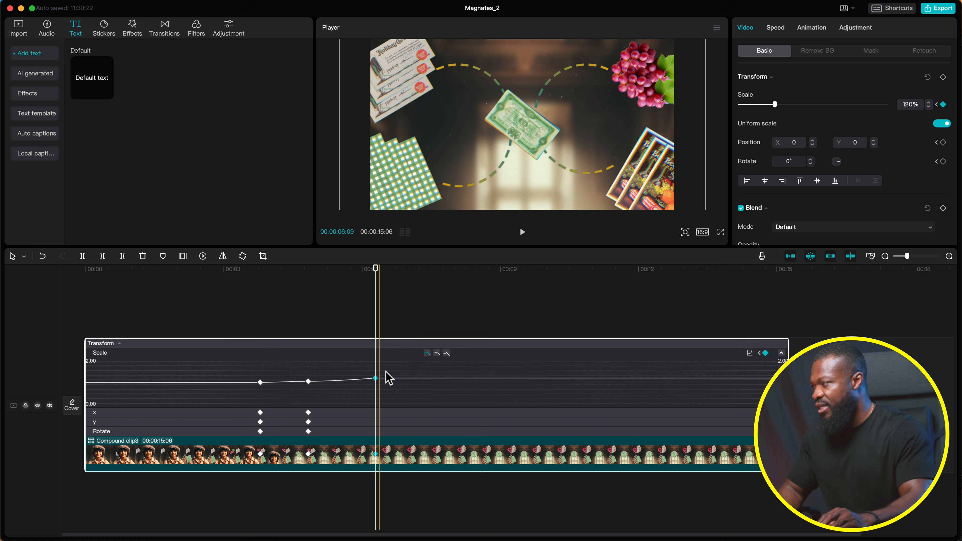
click(437, 353)
click(309, 382)
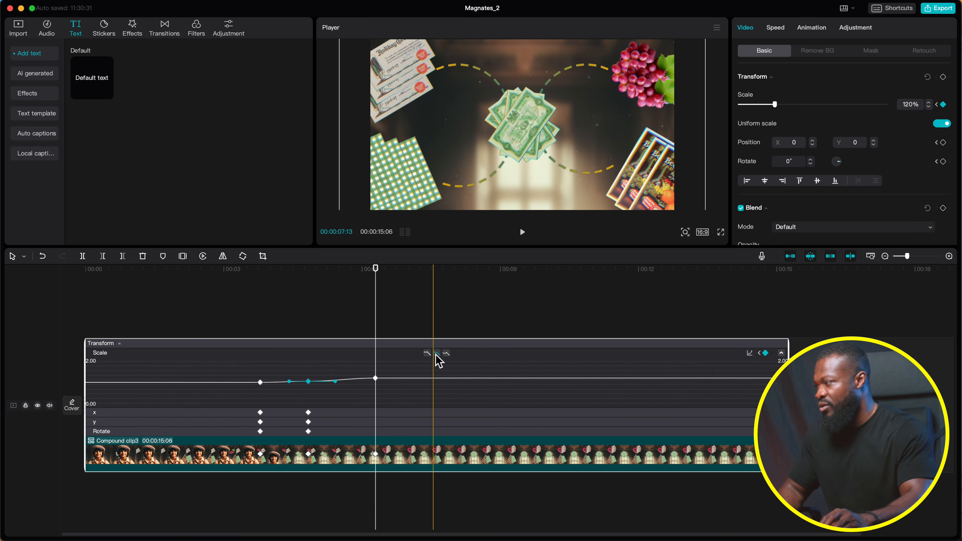
click(376, 284)
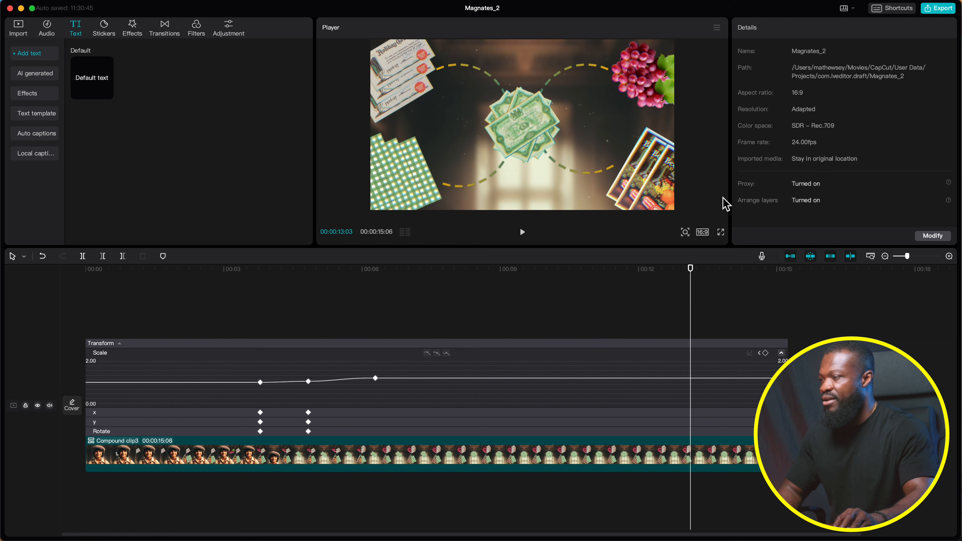
Add transform keyframes to the compound clip at 00:00:13:03 and set its scale there to 125%
click(696, 468)
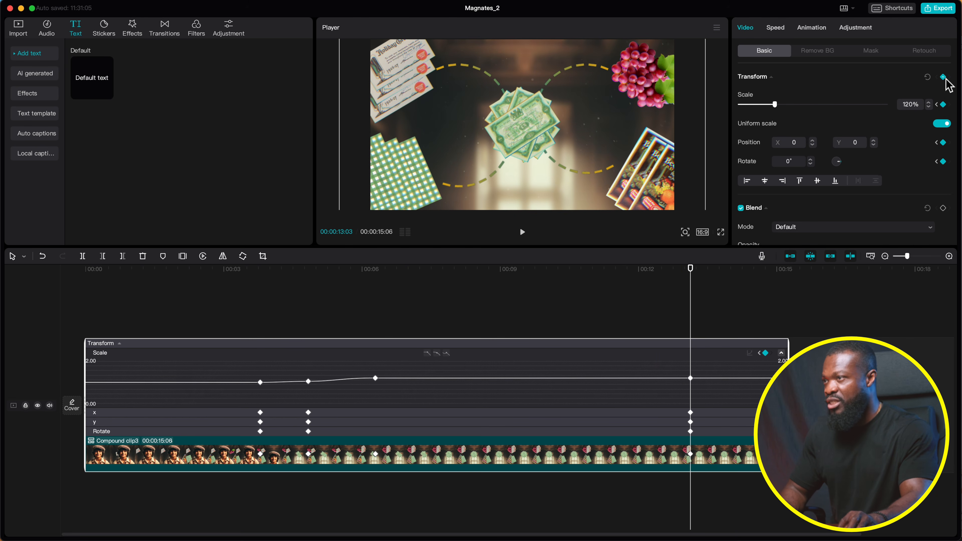
click(931, 104)
click(931, 104)
click(931, 104)
click(930, 104)
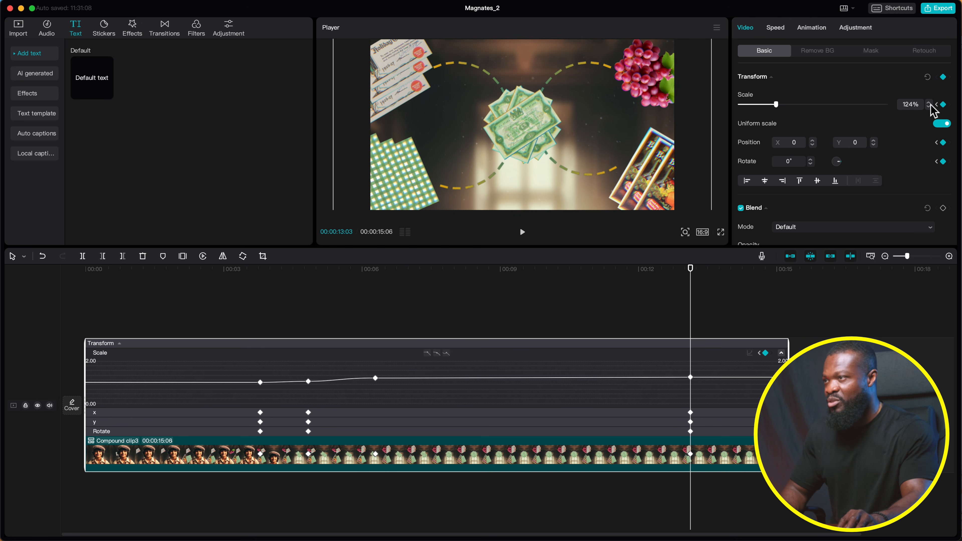
click(930, 103)
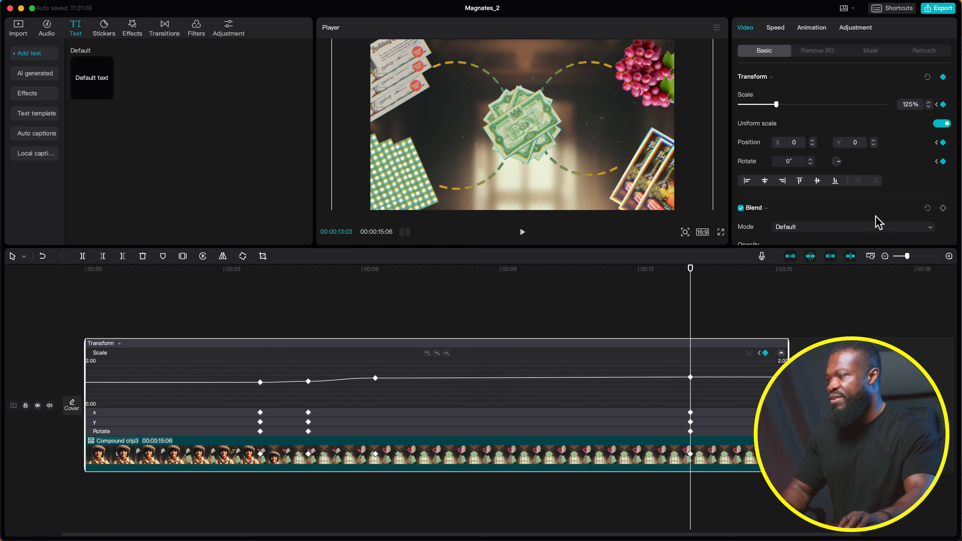
Apply the smooth curve to the compound clip's scale keyframe at 00:00:13:03
click(690, 378)
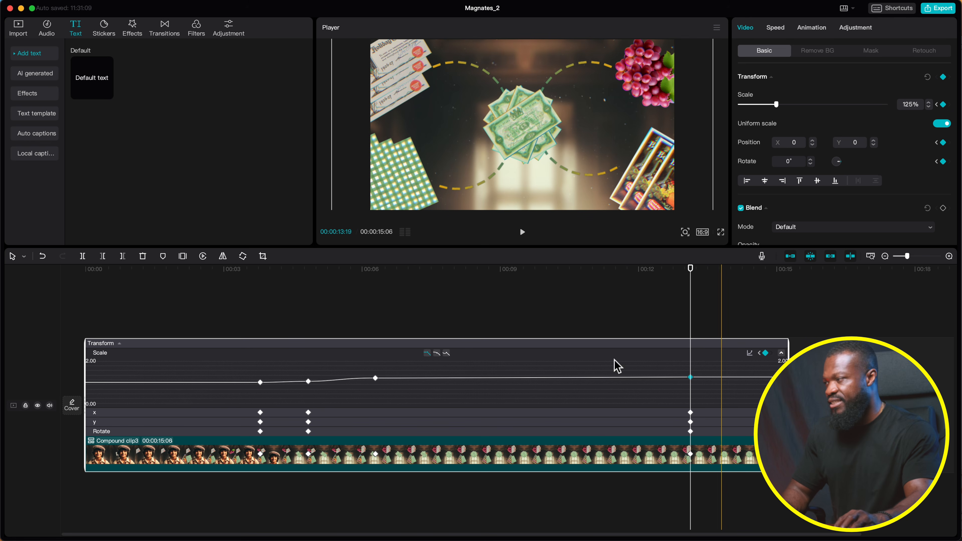
click(438, 354)
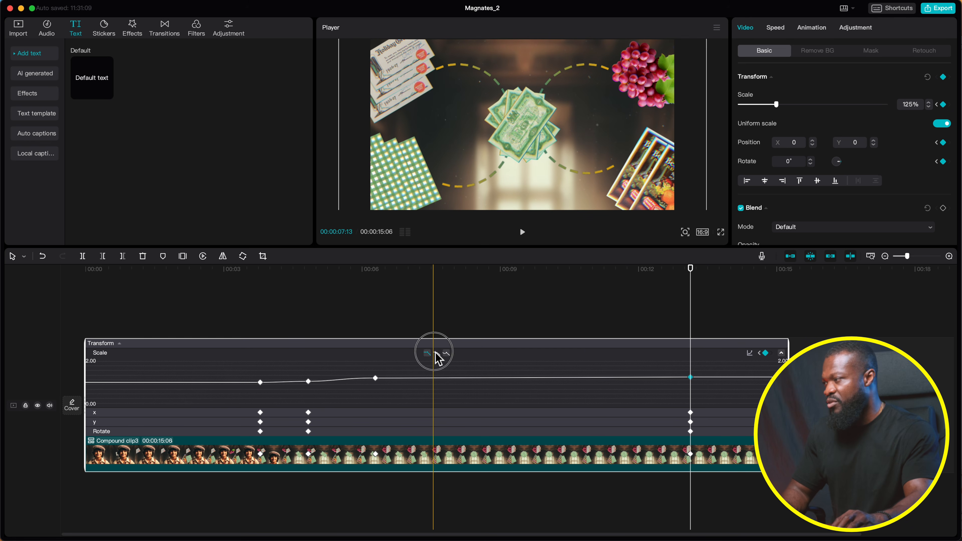
click(621, 464)
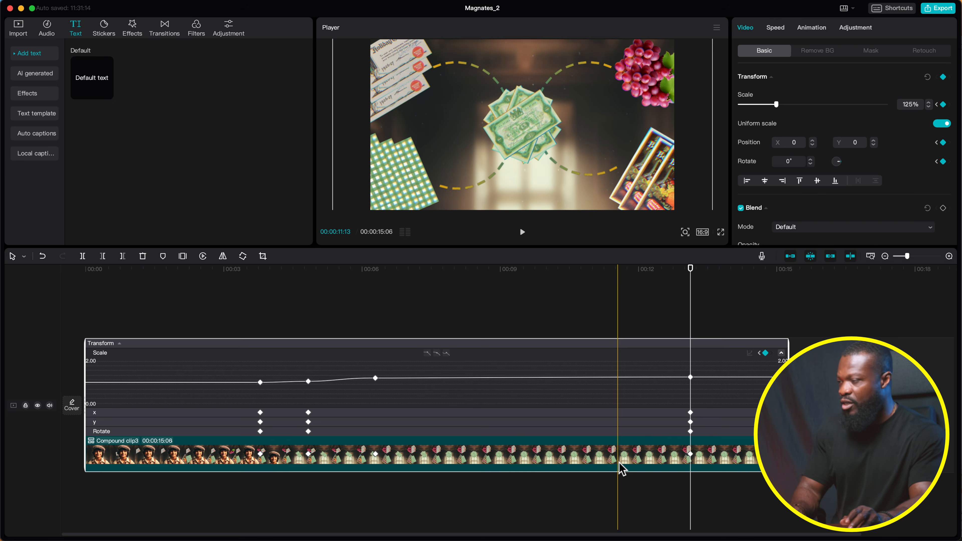
key(alt+k)
click(523, 371)
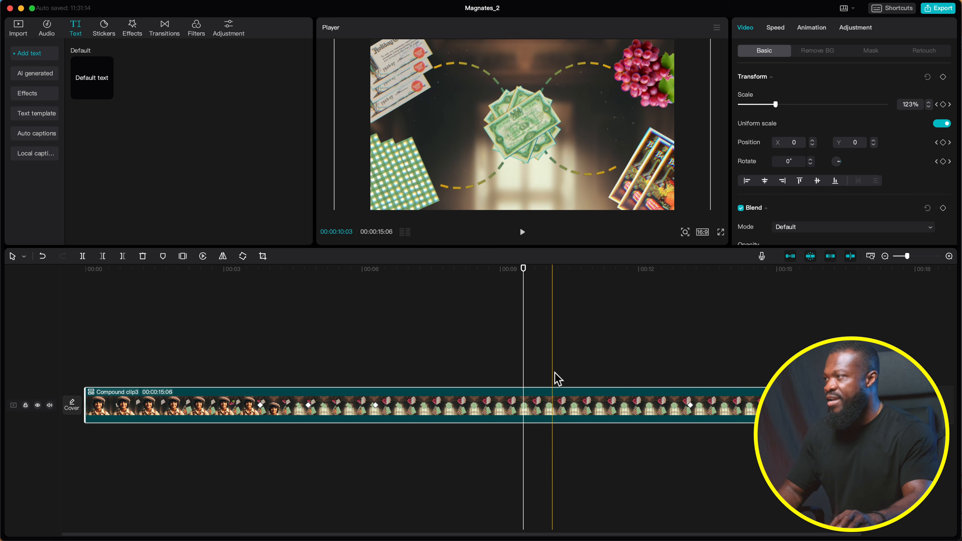
click(564, 380)
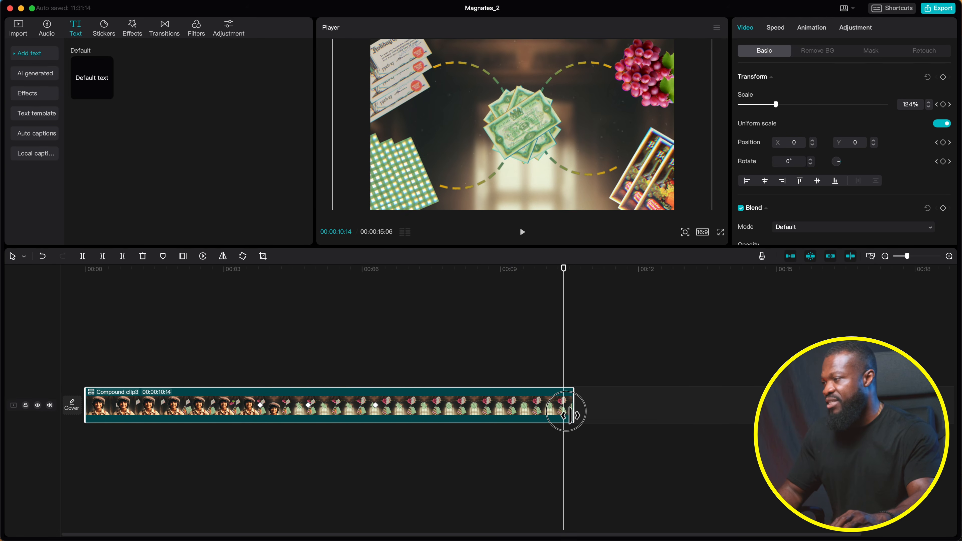
drag(570, 415, 569, 420)
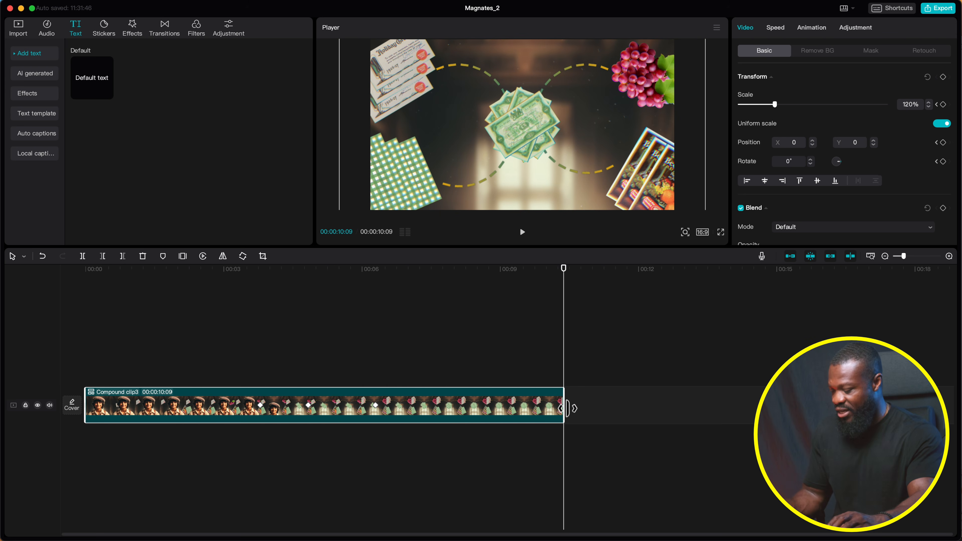
key(super+z)
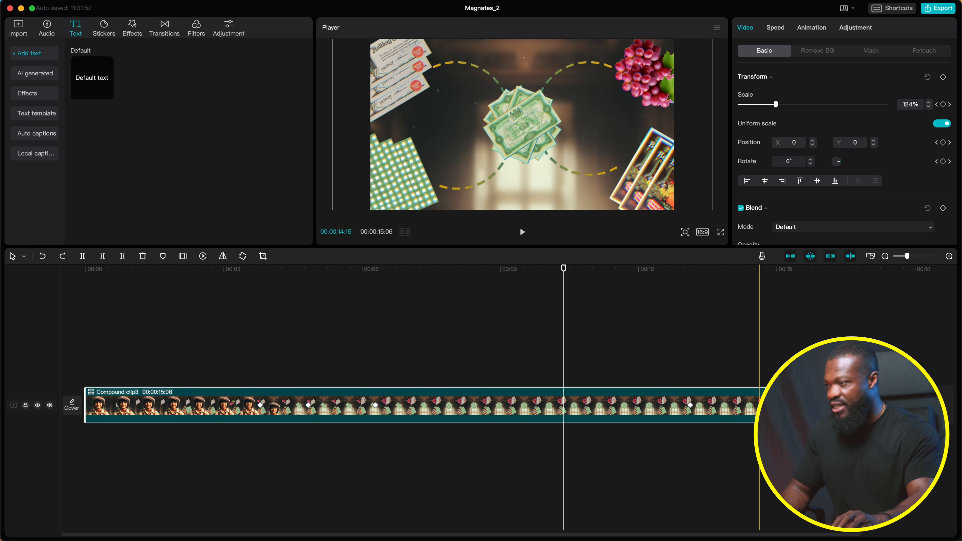
Move the compound clip's last keyframe to just before 00:00:10:12 and trim the clip's end to 00:00:10:12
drag(690, 405, 631, 407)
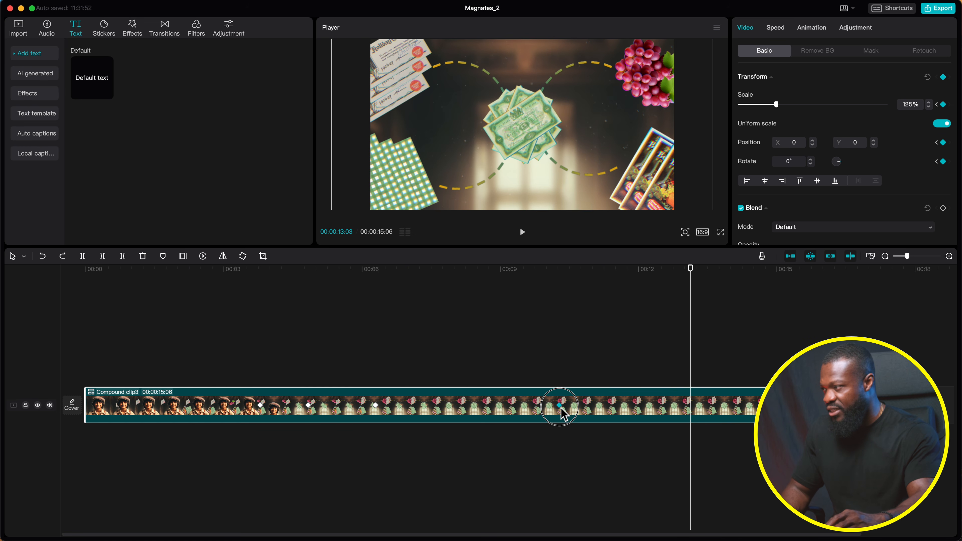
drag(788, 406, 570, 415)
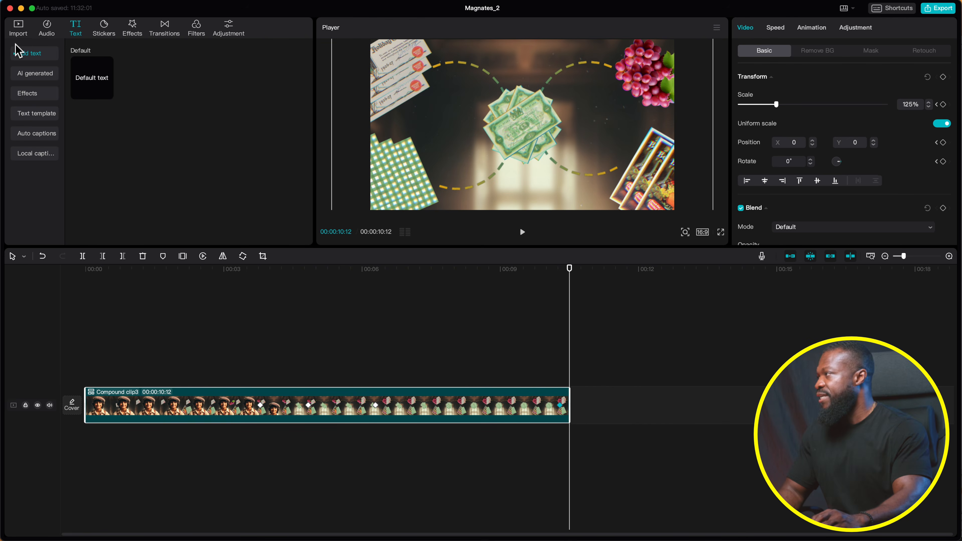
Add old room_3.png as an 8-second clip right after the compound clip, enlarged to 279% at Y −300
click(19, 28)
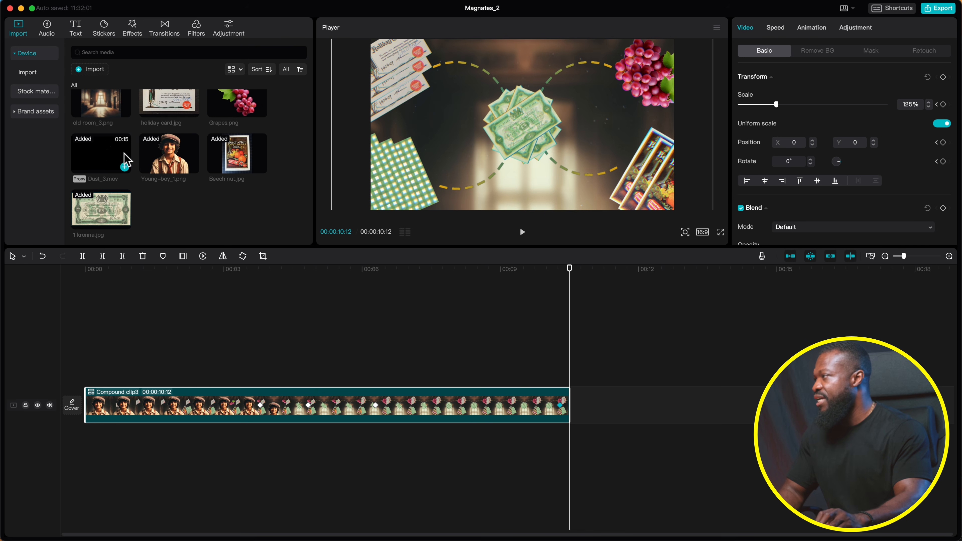
scroll(126, 159, up, 2)
drag(99, 171, 575, 413)
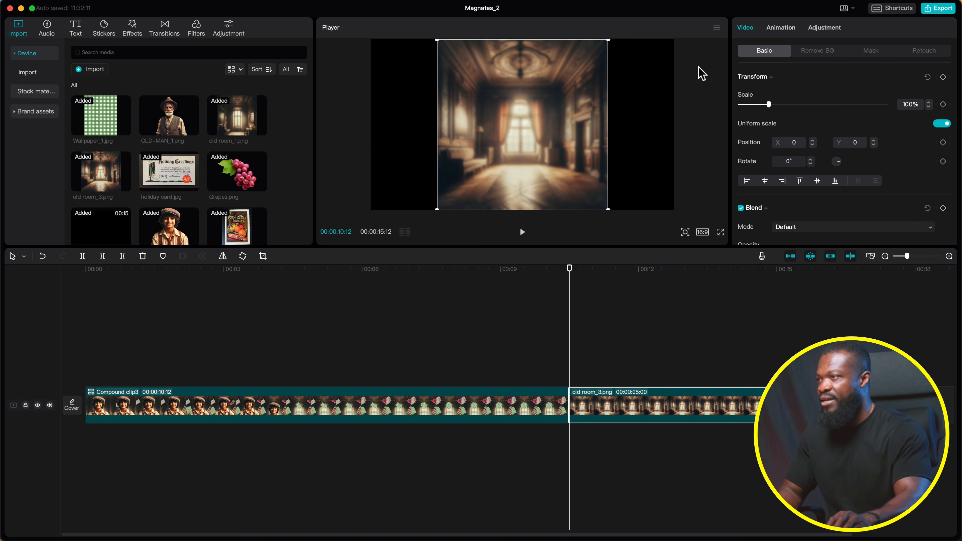
drag(770, 105, 822, 106)
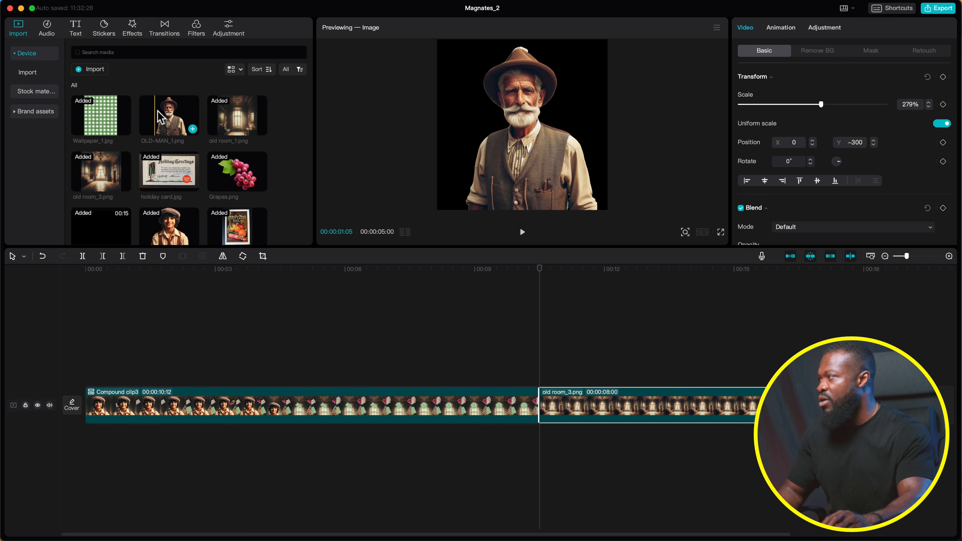
Layer OLD-MAN_1.png above old room_3.png for the same 8 seconds, scaled to 165% at Y −531
drag(166, 114, 542, 363)
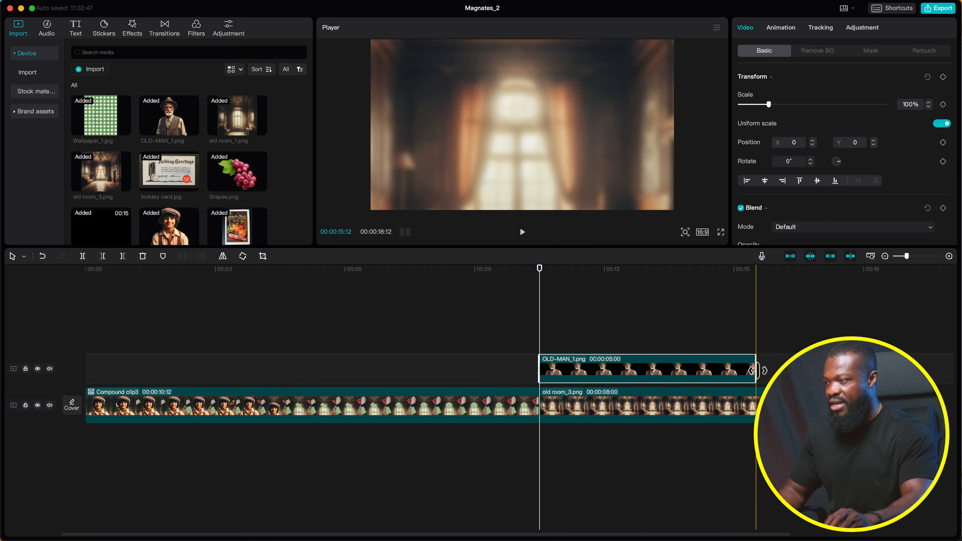
drag(757, 371, 886, 369)
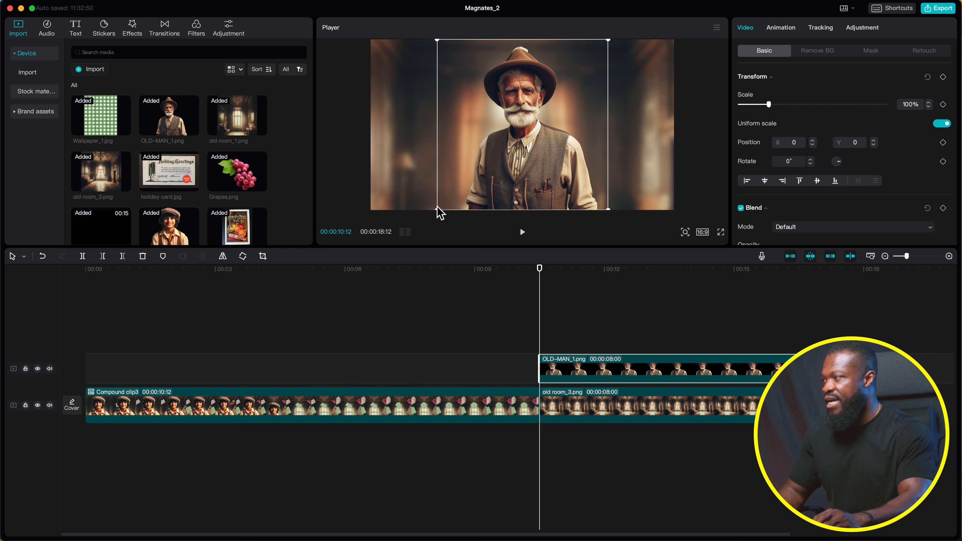
drag(436, 209, 372, 297)
drag(518, 133, 523, 170)
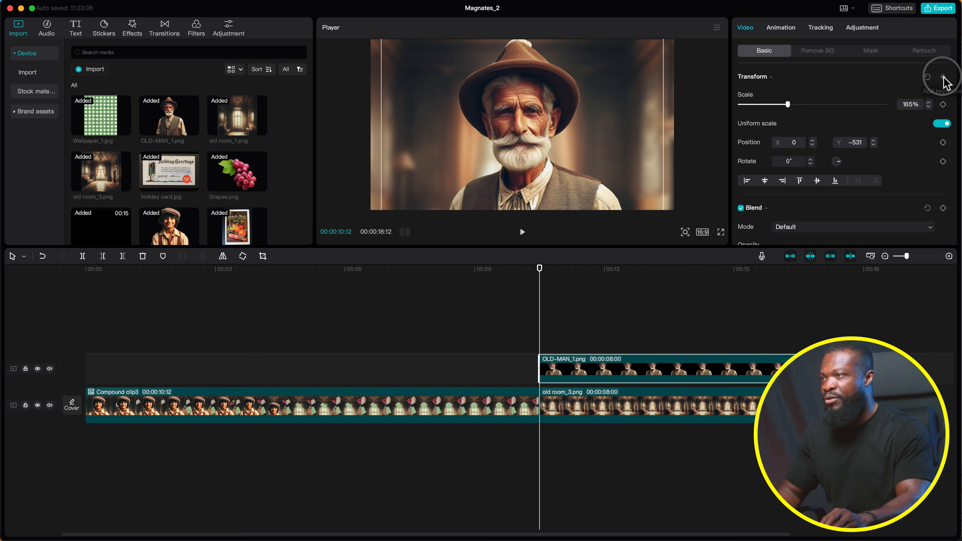
Add transform keyframes to OLD-MAN_1.png at 00:00:10:12 and 00:00:13:10, setting the second to 150% scale and Y −392
key(shift+Right)
key(shift+Right)
key(shift+Right)
key(shift+Right)
key(shift+Right)
key(shift+Right)
key(shift+Right)
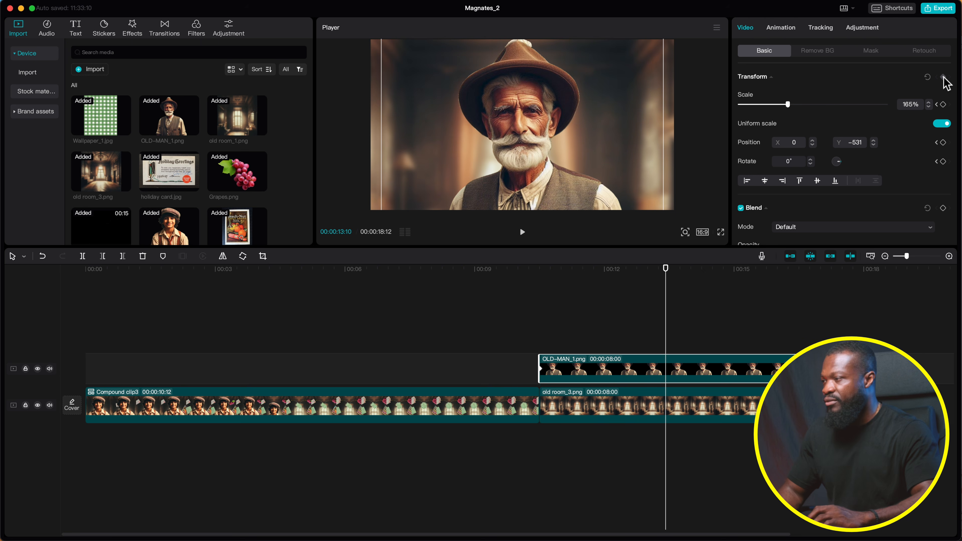
click(945, 79)
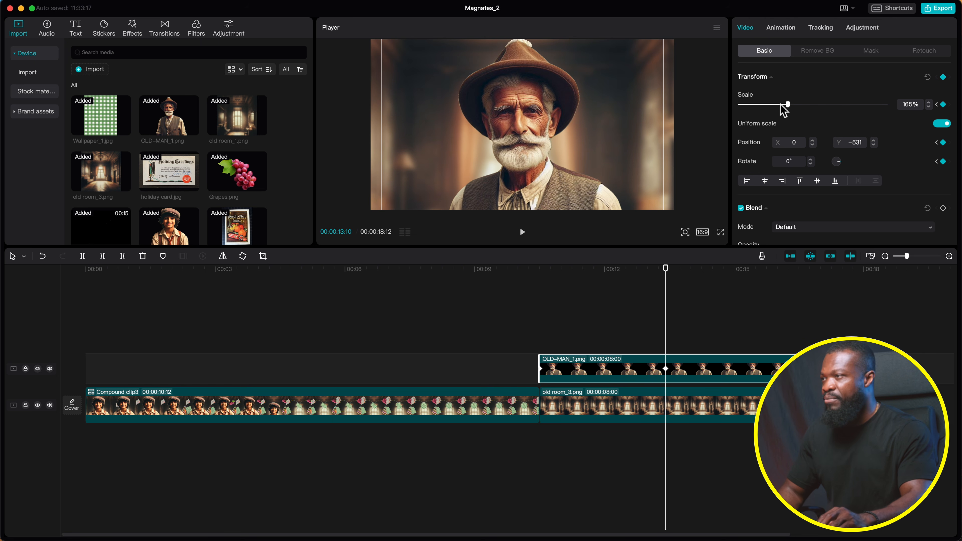
drag(788, 105, 779, 105)
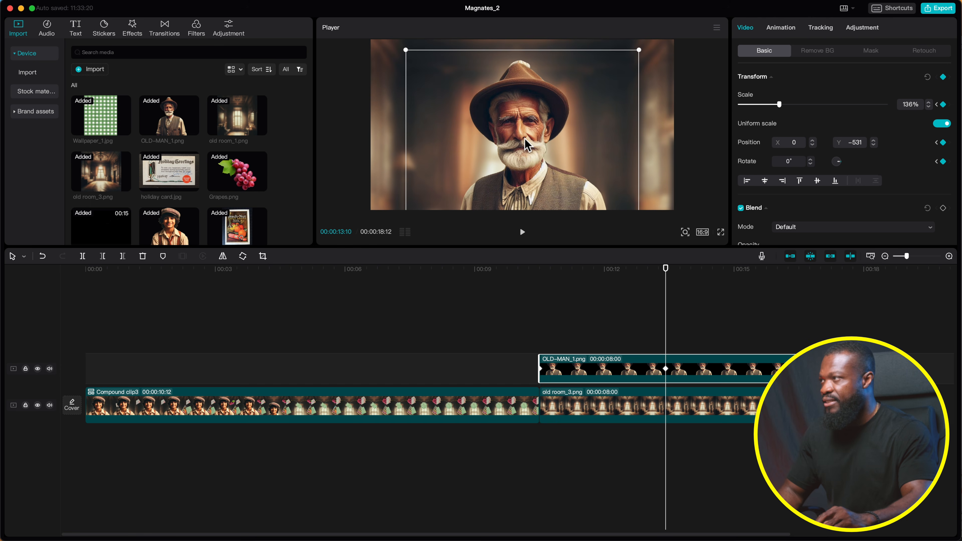
drag(528, 145, 527, 133)
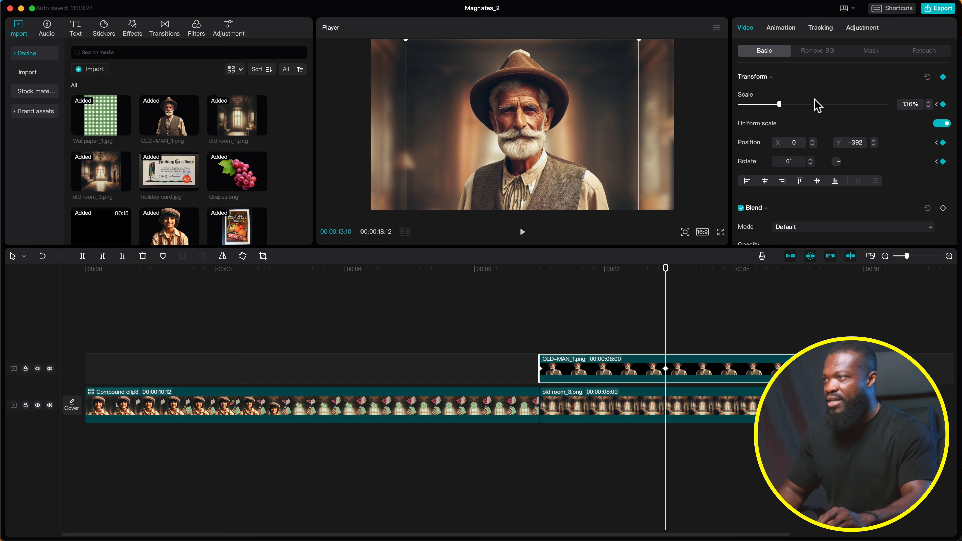
drag(781, 104, 785, 104)
Set OLD-MAN_1.png's starting keyframe to 191% scale at Y −3111 and the 00:00:13:10 keyframe's scale to 172%
click(938, 105)
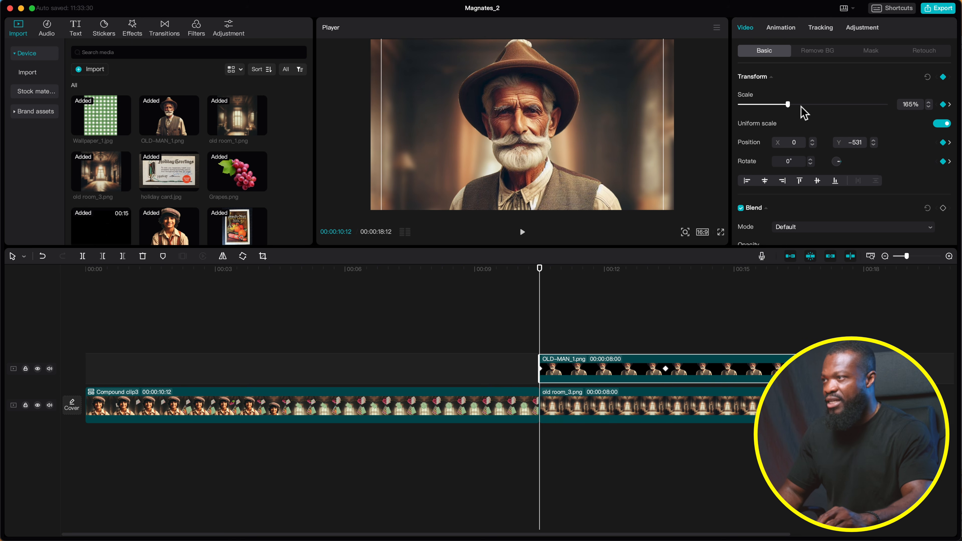
drag(791, 105, 796, 104)
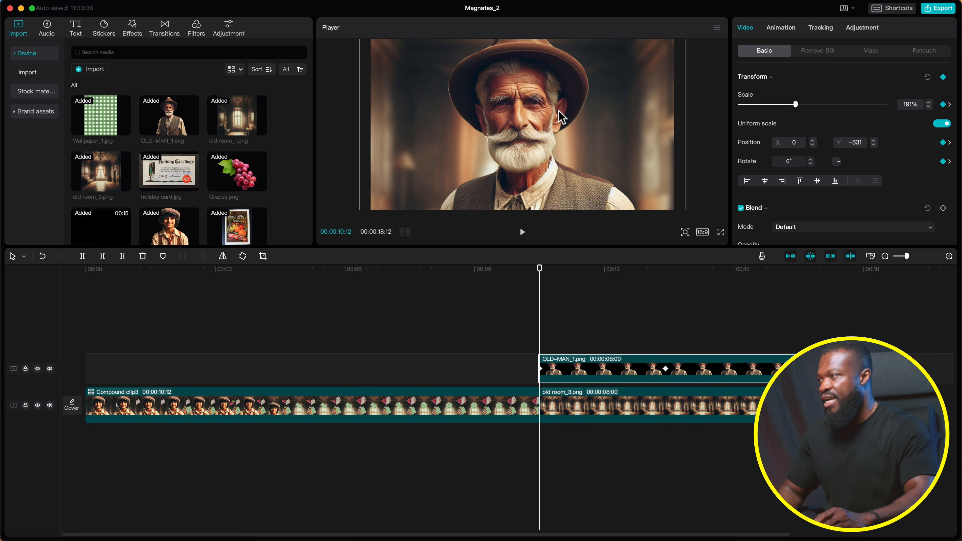
drag(559, 125, 554, 321)
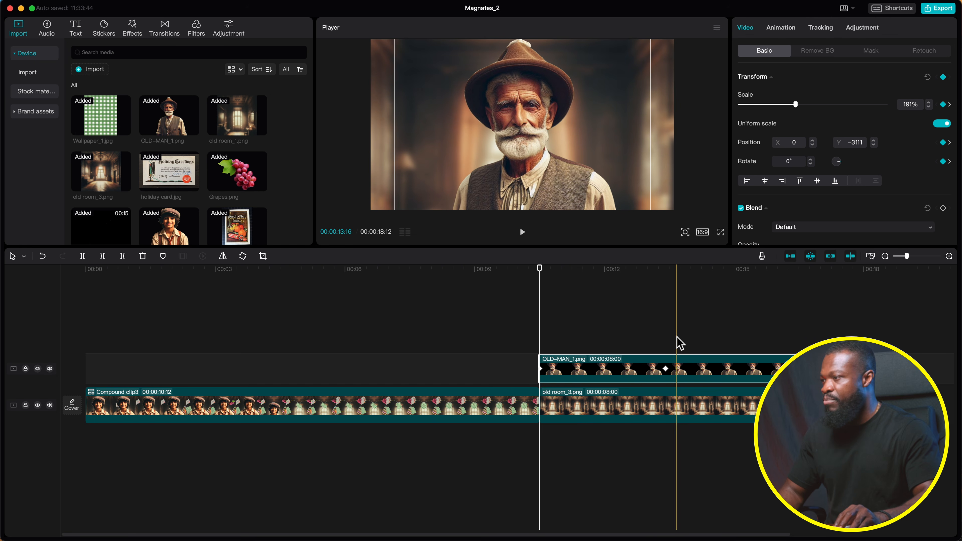
click(667, 270)
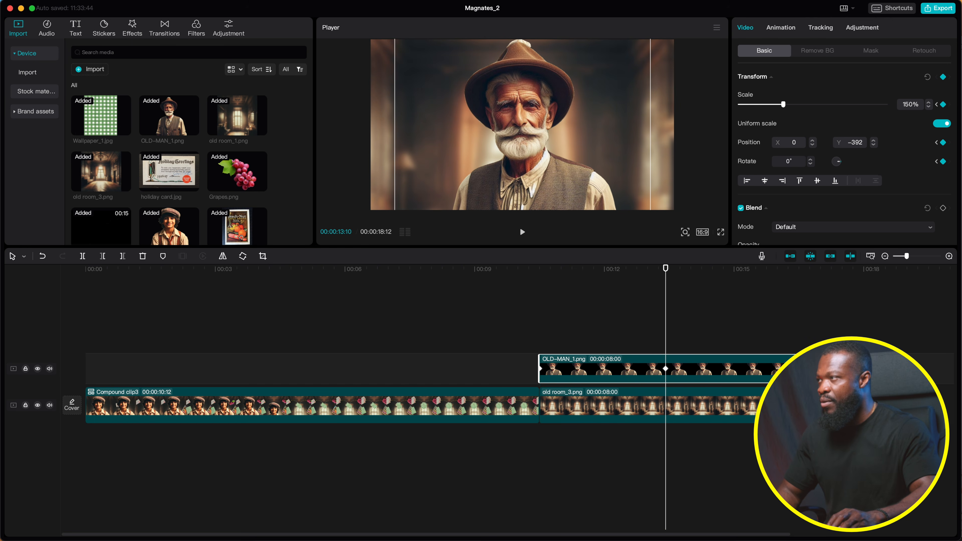
drag(784, 105, 792, 103)
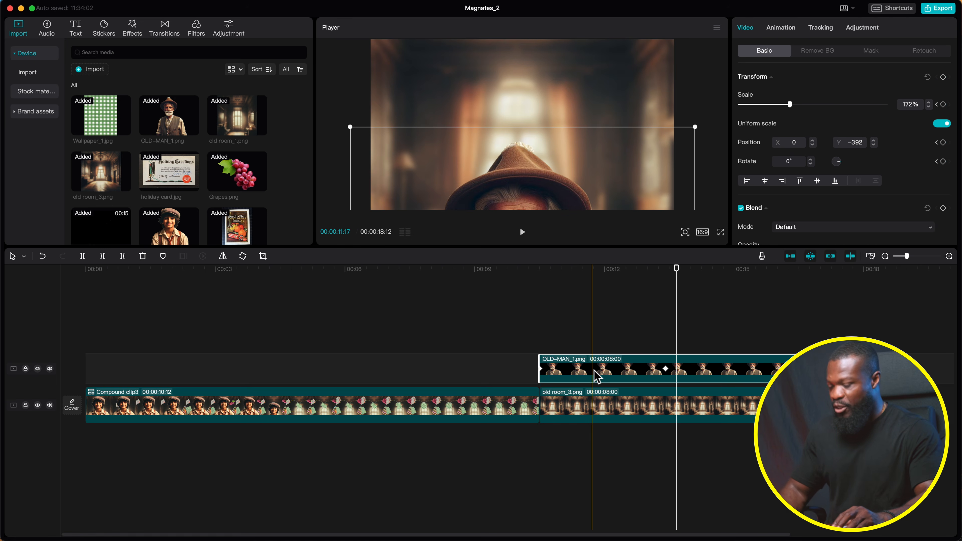
Apply the auto curve to OLD-MAN_1.png's scale at the 00:00:13:10 keyframe
double_click(595, 370)
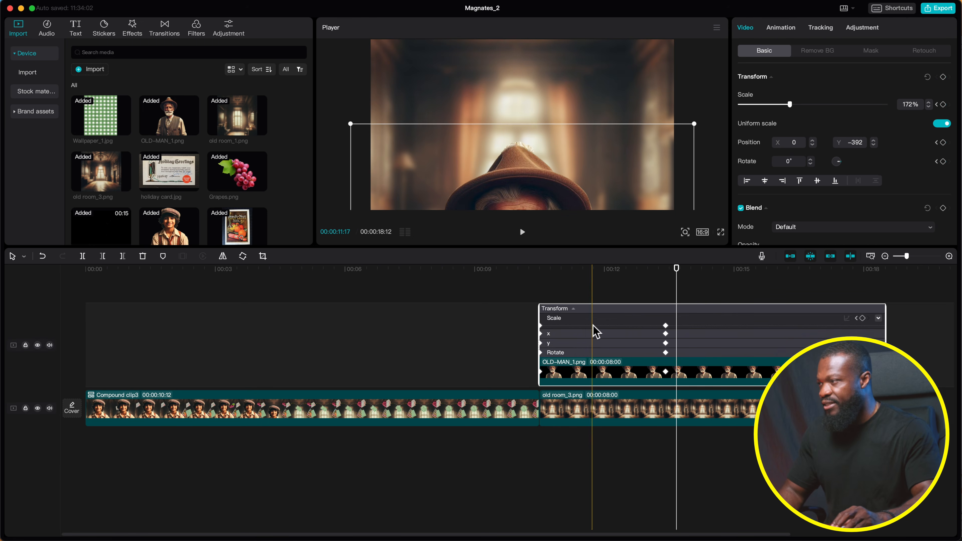
double_click(593, 320)
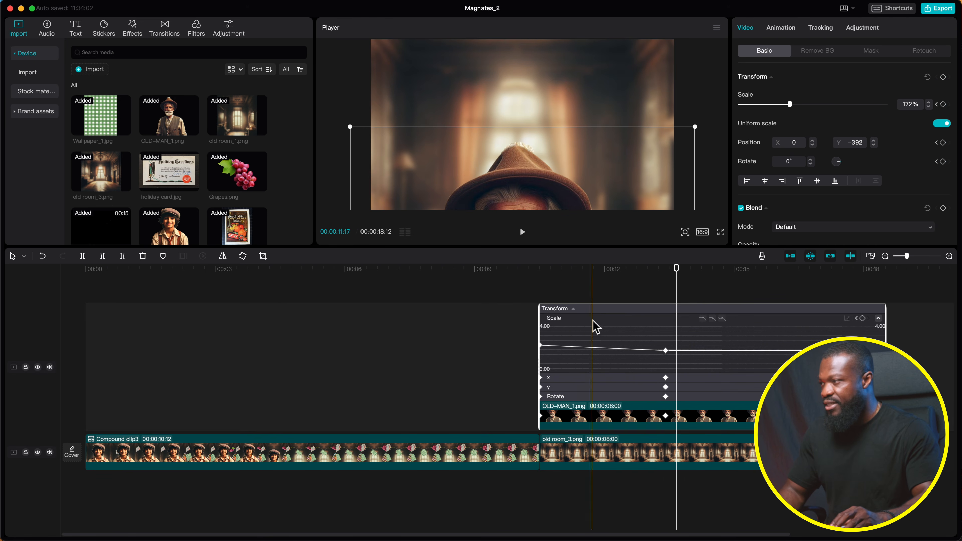
click(712, 319)
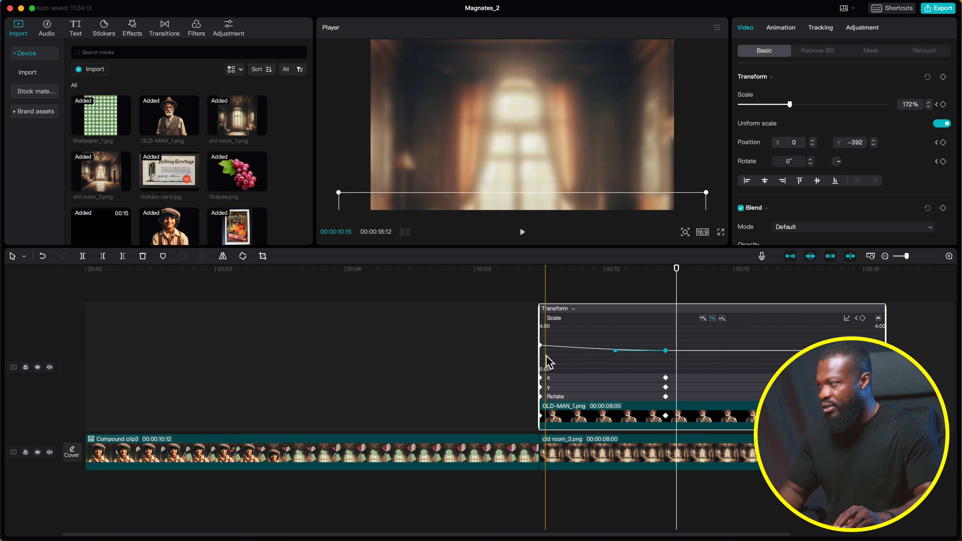
Apply the auto curve to both Y position keyframes of OLD-MAN_1.png and close its keyframe curves
click(594, 390)
double_click(591, 338)
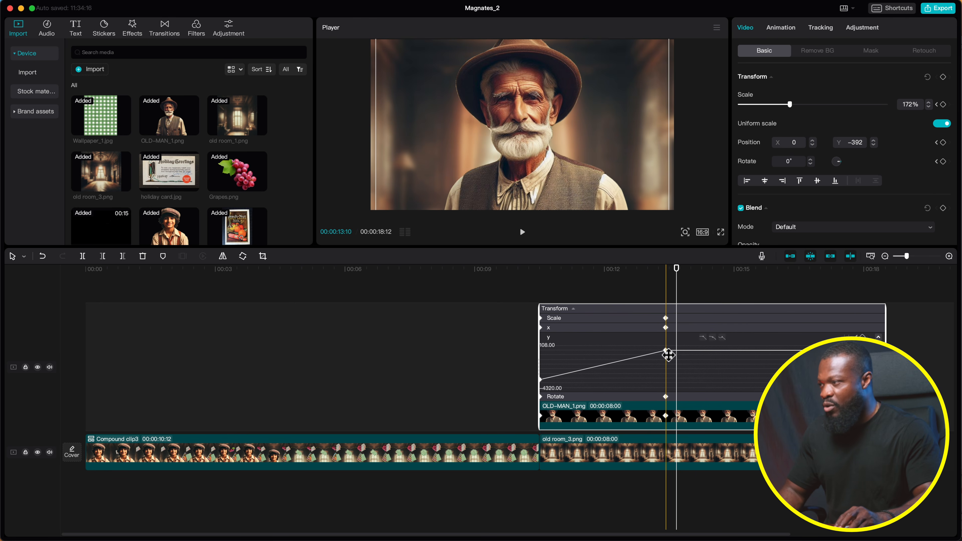
click(712, 337)
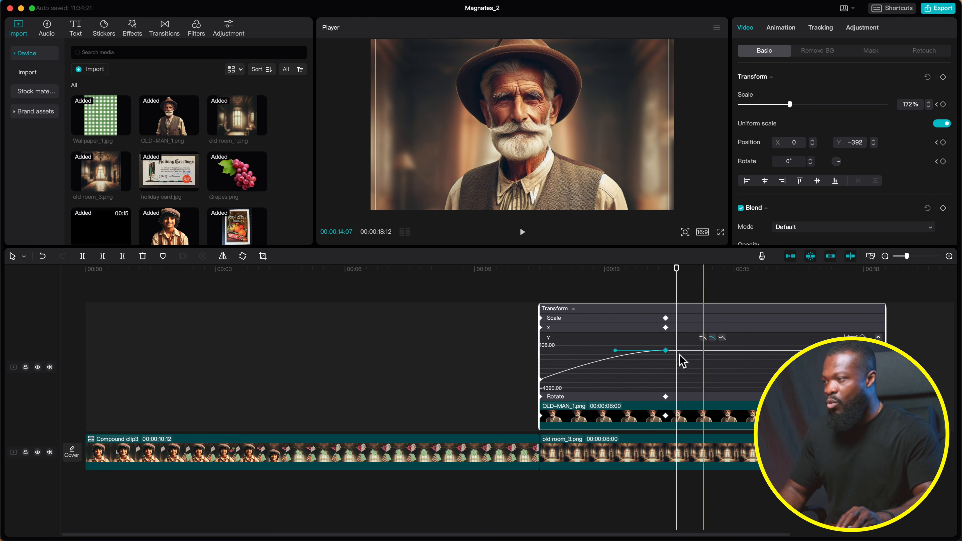
click(542, 380)
click(712, 338)
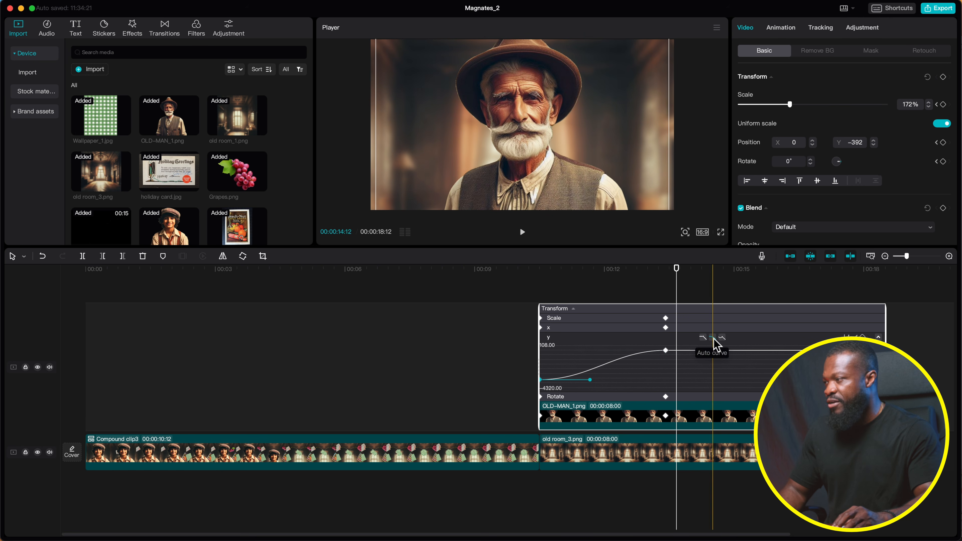
click(610, 421)
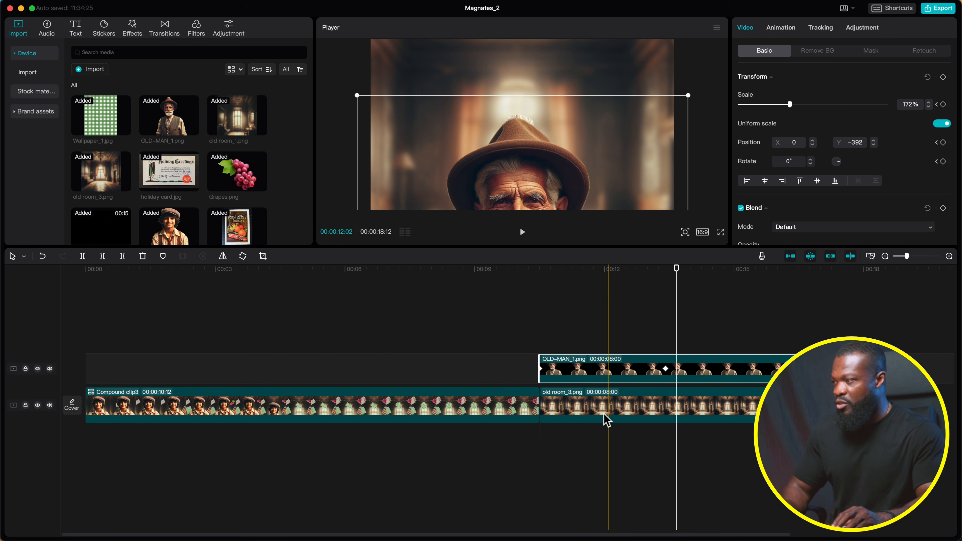
Add transform keyframes to old room_3.png at 00:00:10:12 and 00:00:13:10, setting the second keyframe's scale to 244%
click(571, 404)
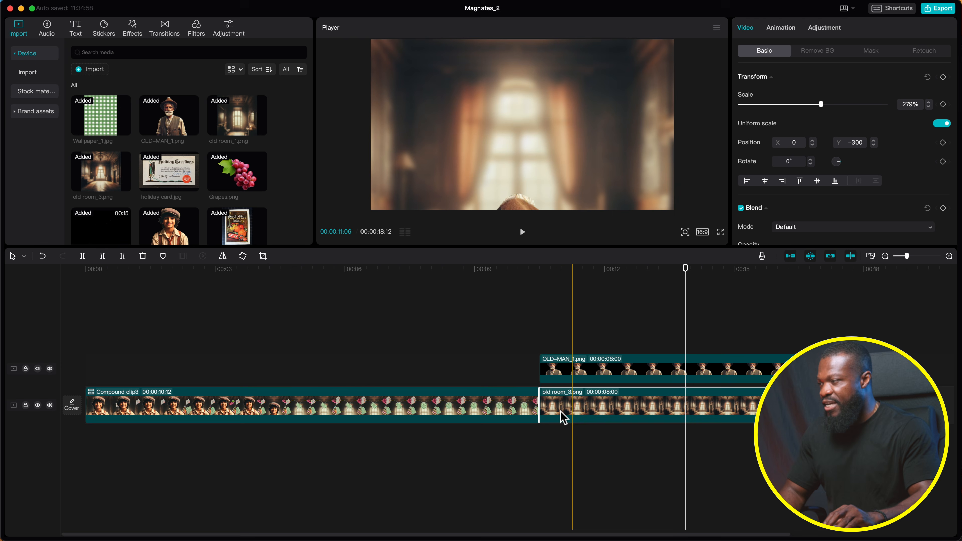
click(541, 269)
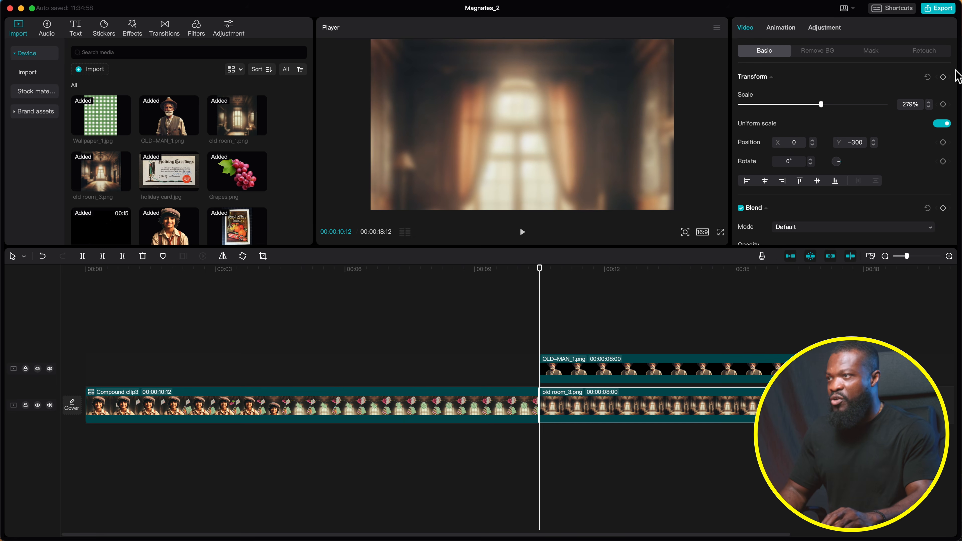
click(649, 373)
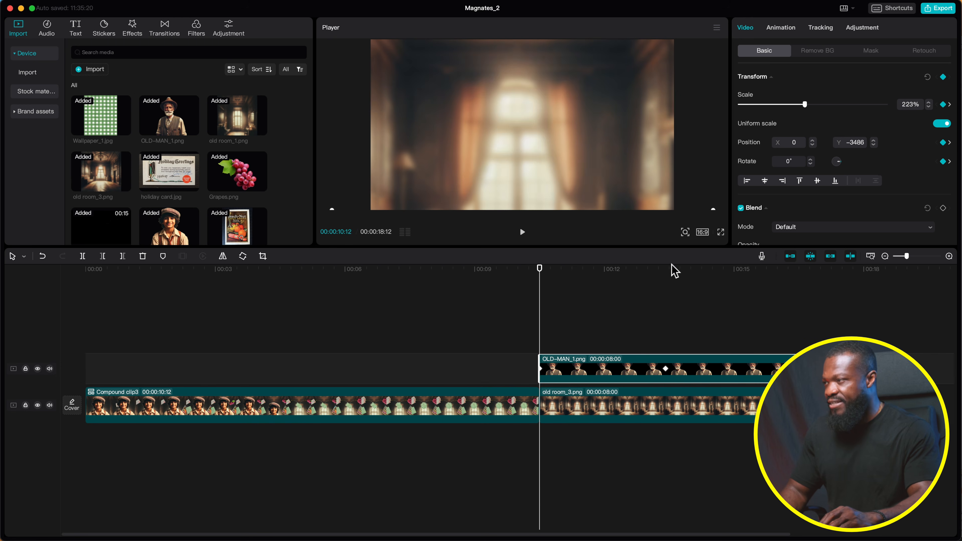
click(668, 270)
click(674, 412)
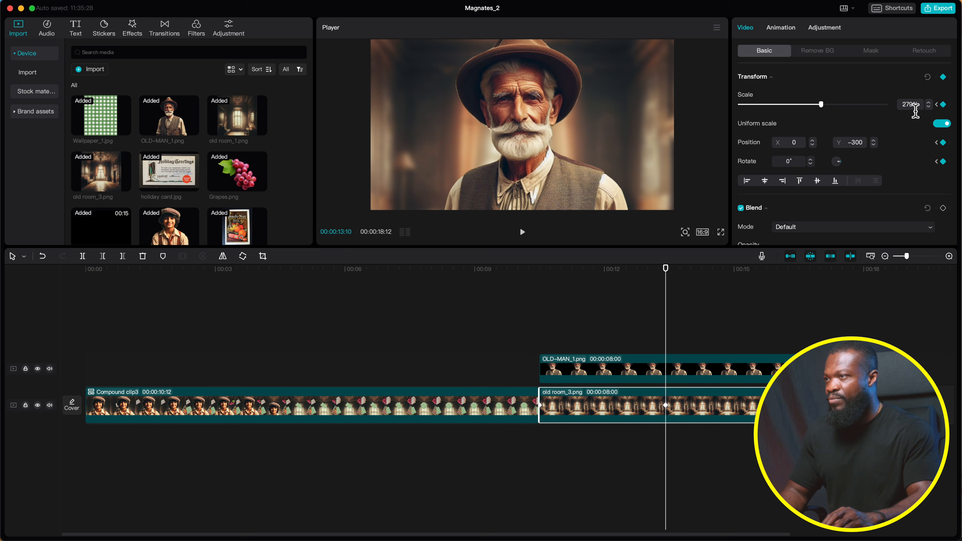
click(929, 107)
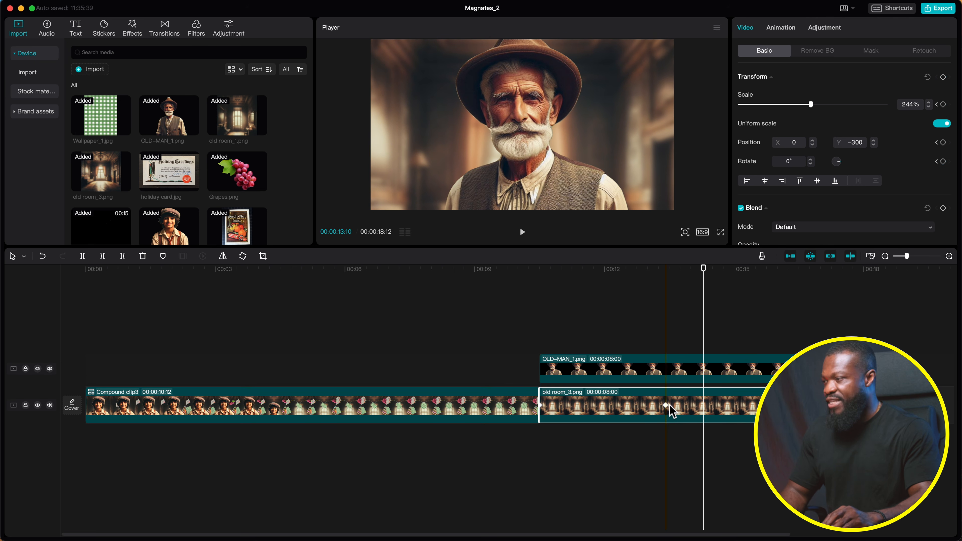
Shift old room_3.png's second keyframe slightly past 00:00:13:10 and play the scene from its start
click(668, 407)
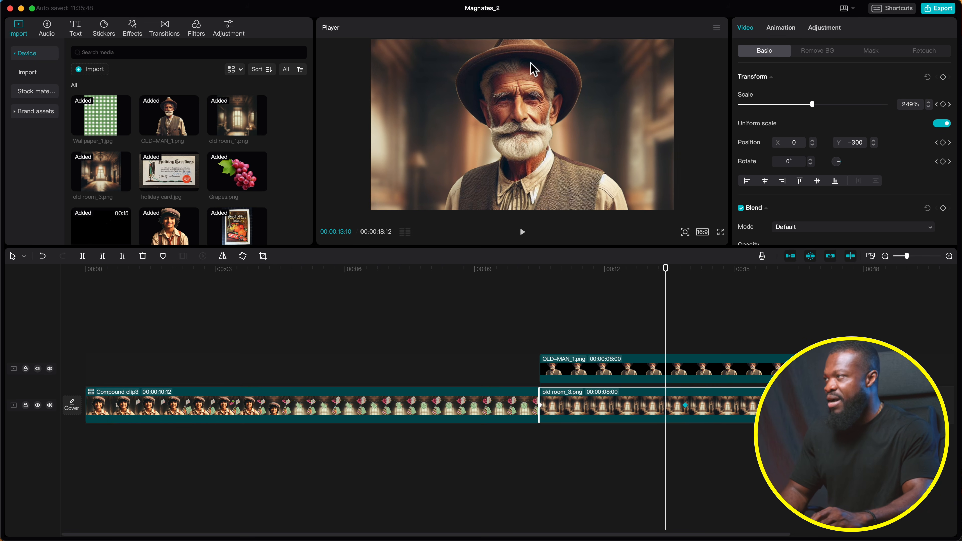
click(543, 274)
key(space)
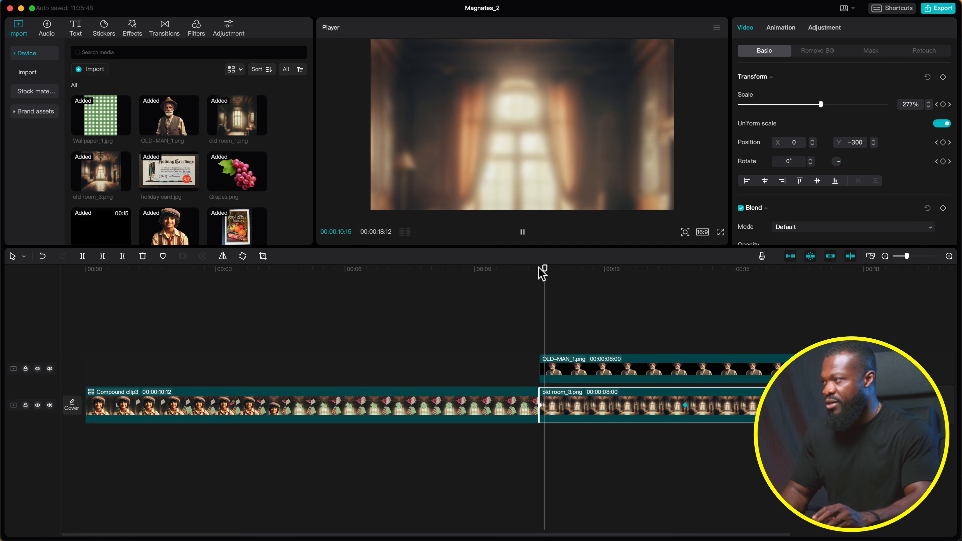
Apply the auto curve to the scale animation of old room_3.png and close its keyframe curves
click(624, 408)
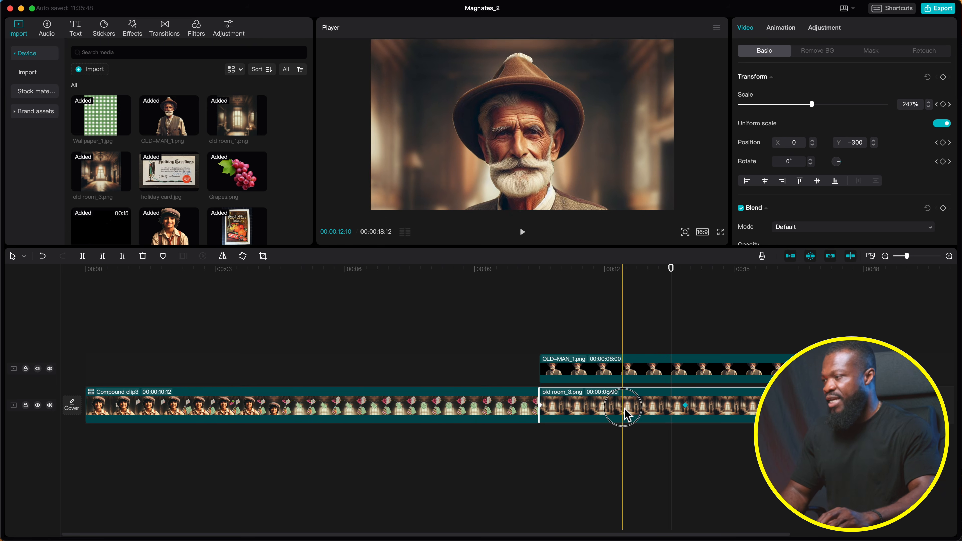
key(alt+k)
click(636, 379)
click(713, 353)
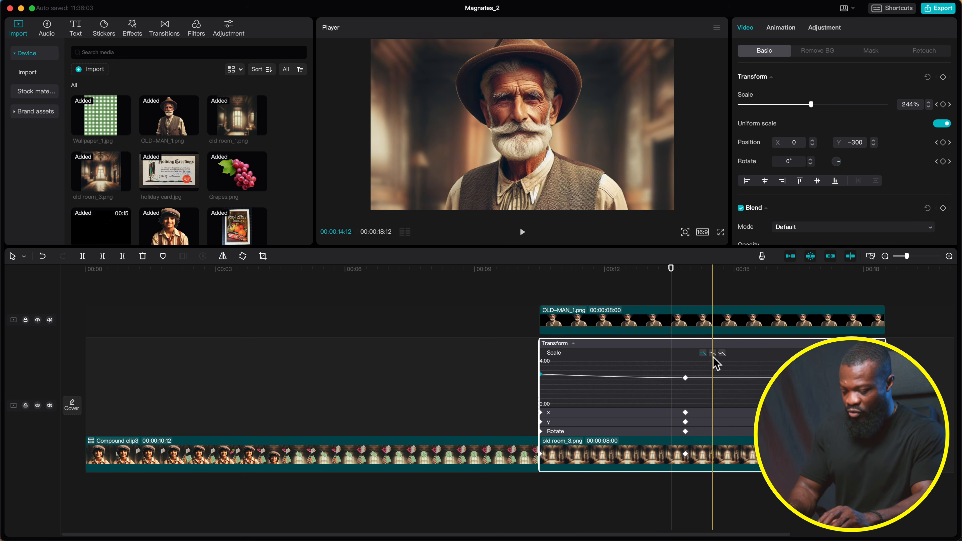
key(alt+k)
Play the cut from Compound clip3 into the old man scene, starting shortly before the join
click(510, 344)
key(space)
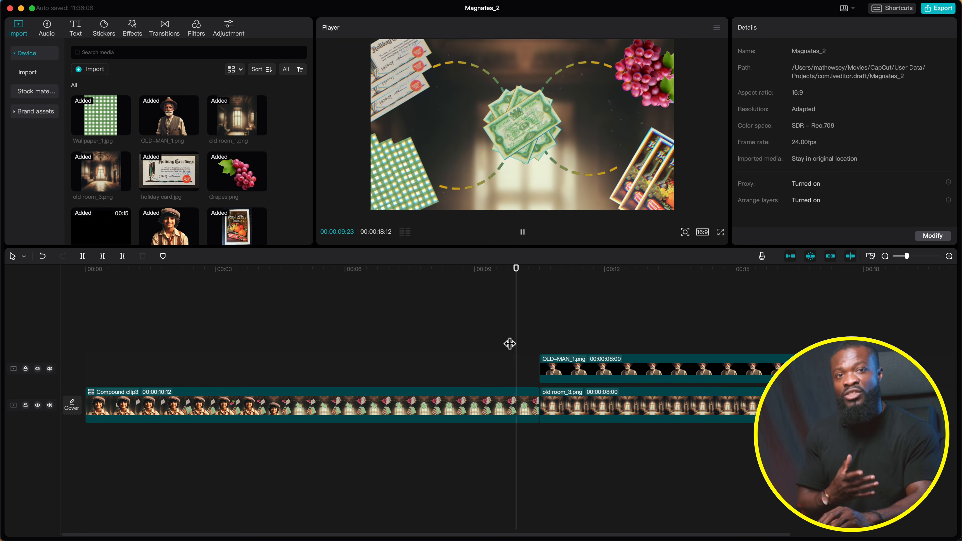
key(space)
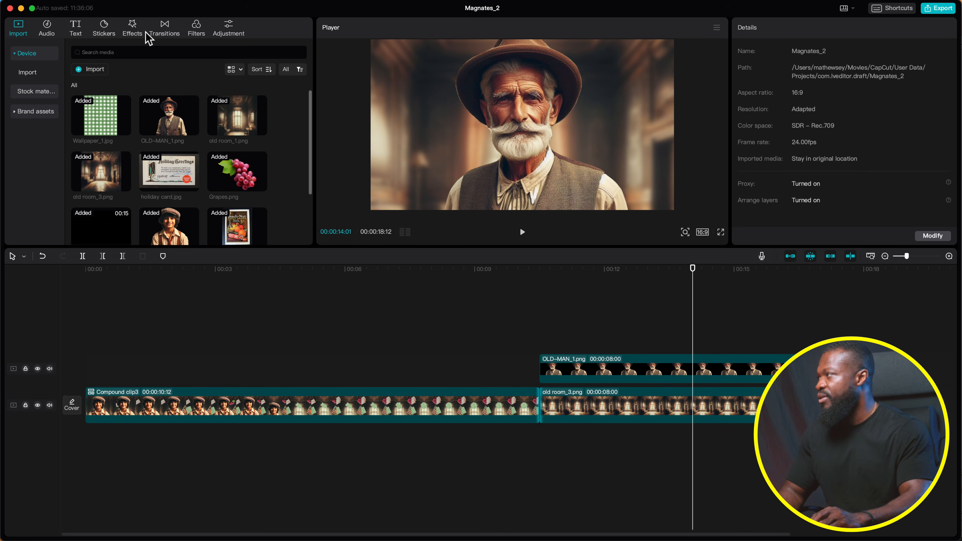
Find the Clouds transition with a "cloud" search, add it between Compound clip3 and old room_3.png, and play it back
click(163, 32)
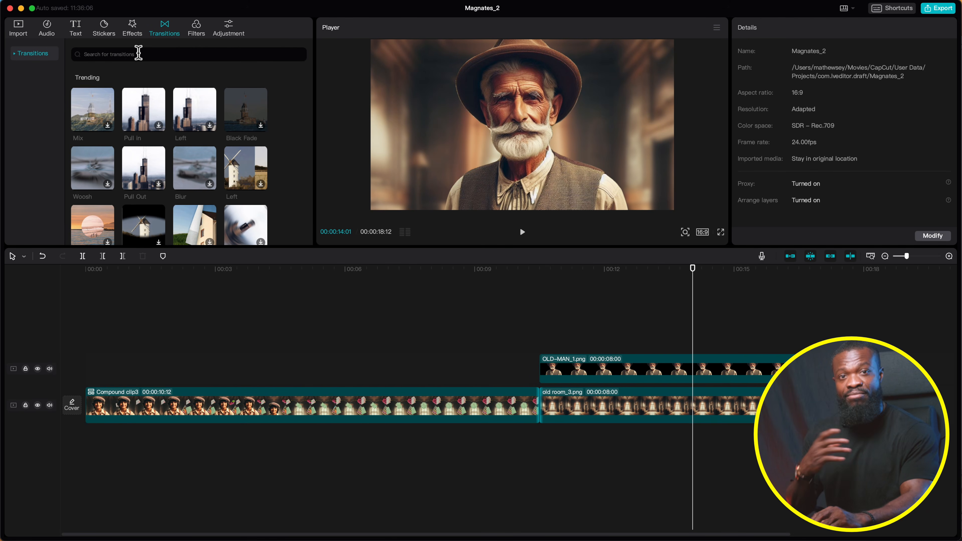
click(137, 57)
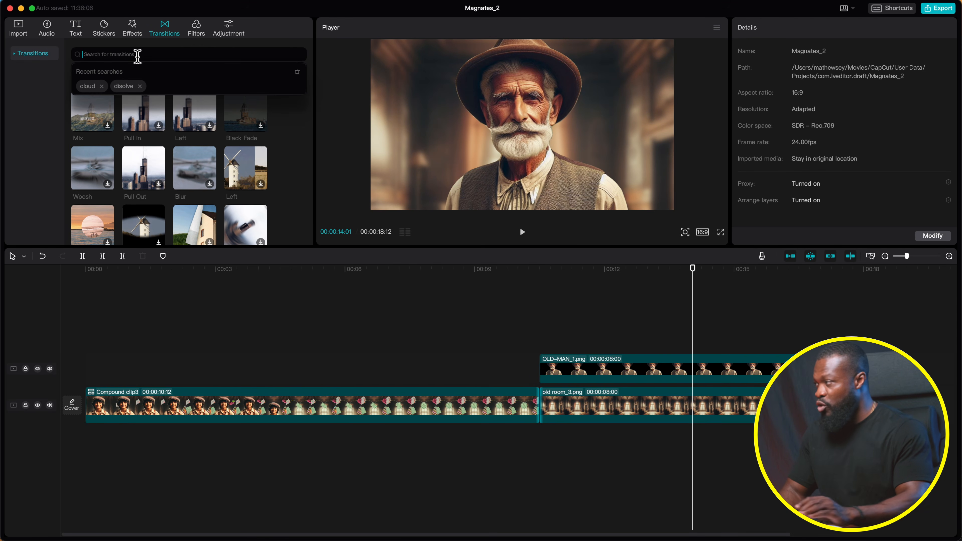
click(88, 86)
click(93, 103)
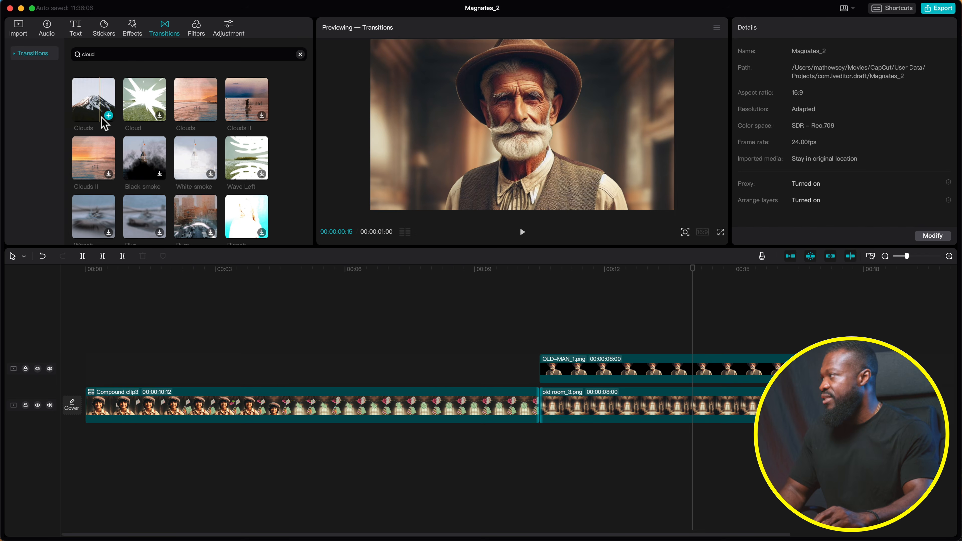
drag(108, 114, 531, 411)
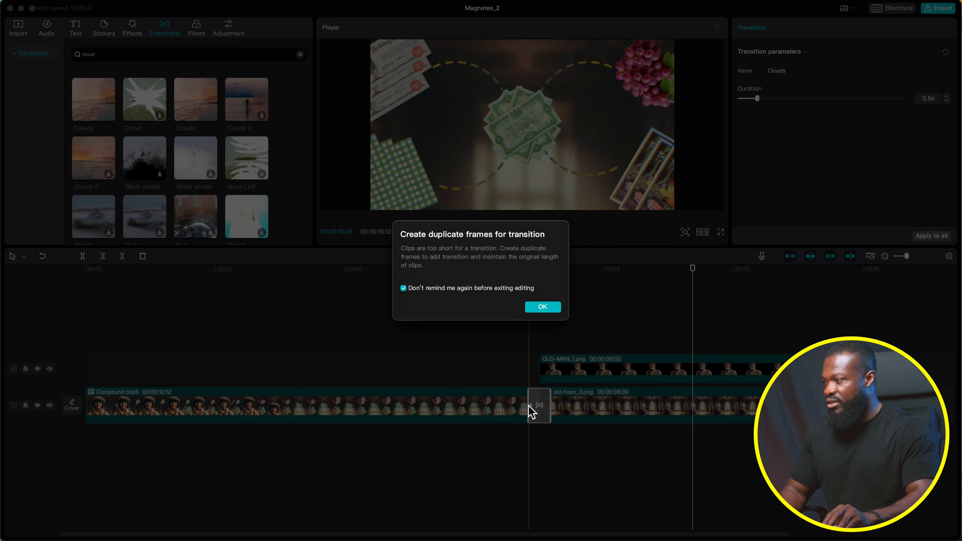
click(543, 307)
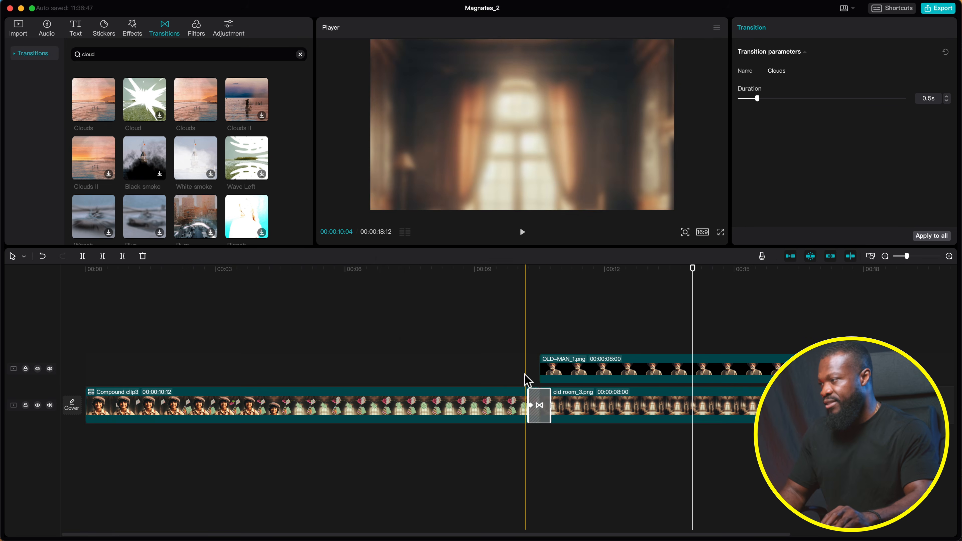
click(510, 345)
key(space)
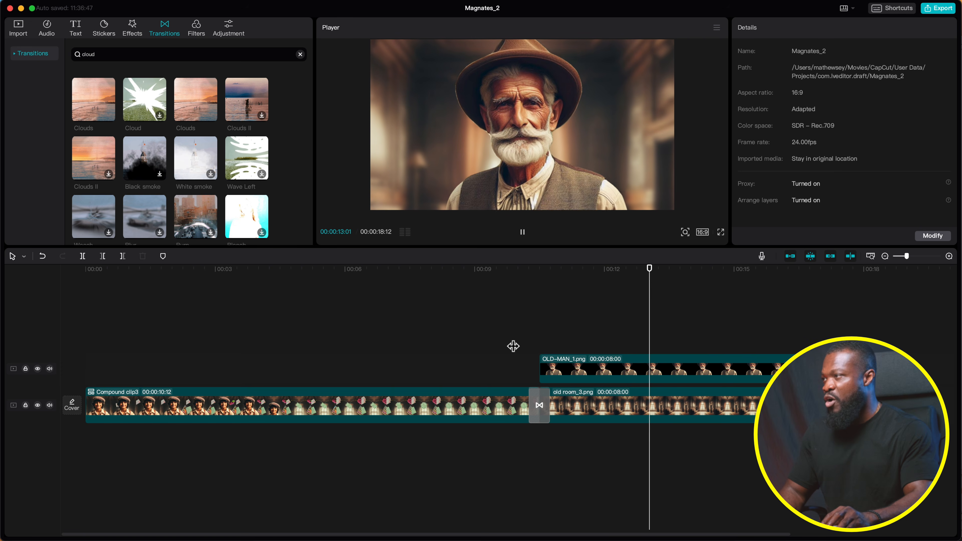
Lengthen the Clouds transition between Compound clip3 and old room_3.png, and play the whole sequence from 00:00:00:00
click(540, 405)
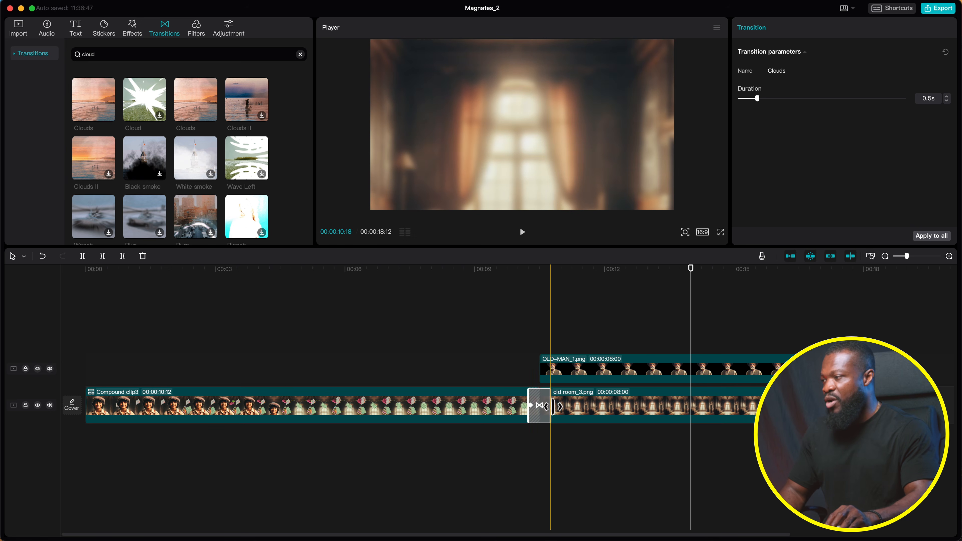
drag(551, 407, 557, 407)
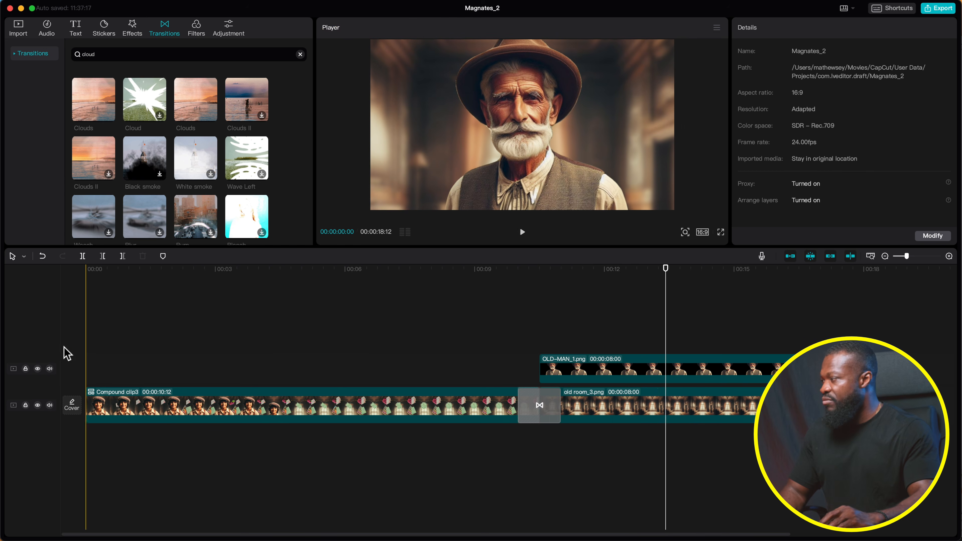
click(68, 346)
key(space)
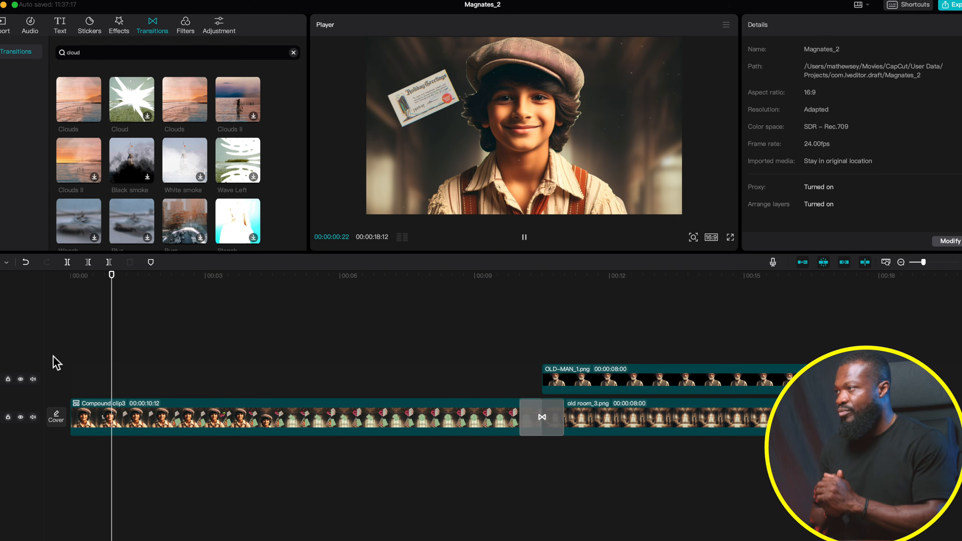